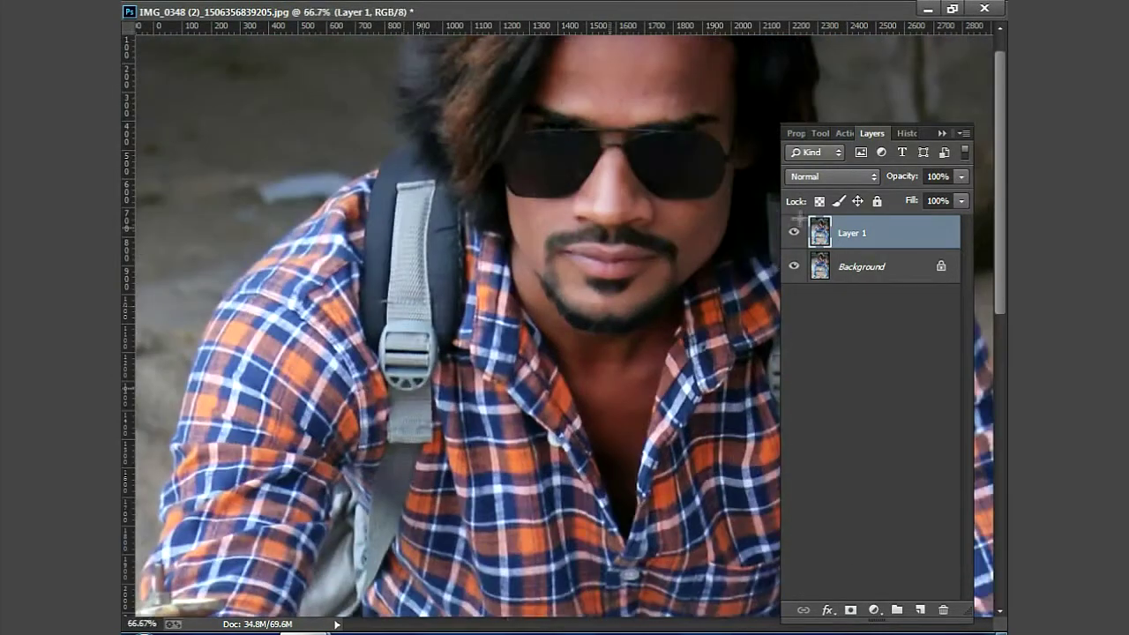
Hide Layer 1 to compare the duplicate against the original photo
left_click(794, 232)
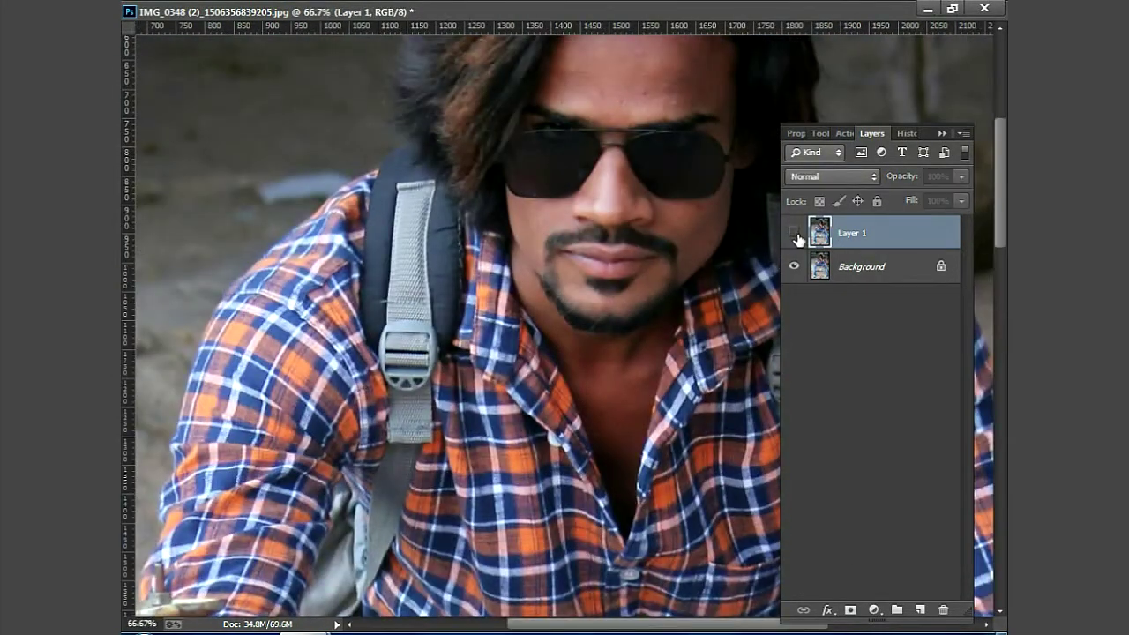
left_click(392, 8)
Apply Portraiture to Layer 1 with the skin-tone range shifted brighter and more saturated
left_click(666, 452)
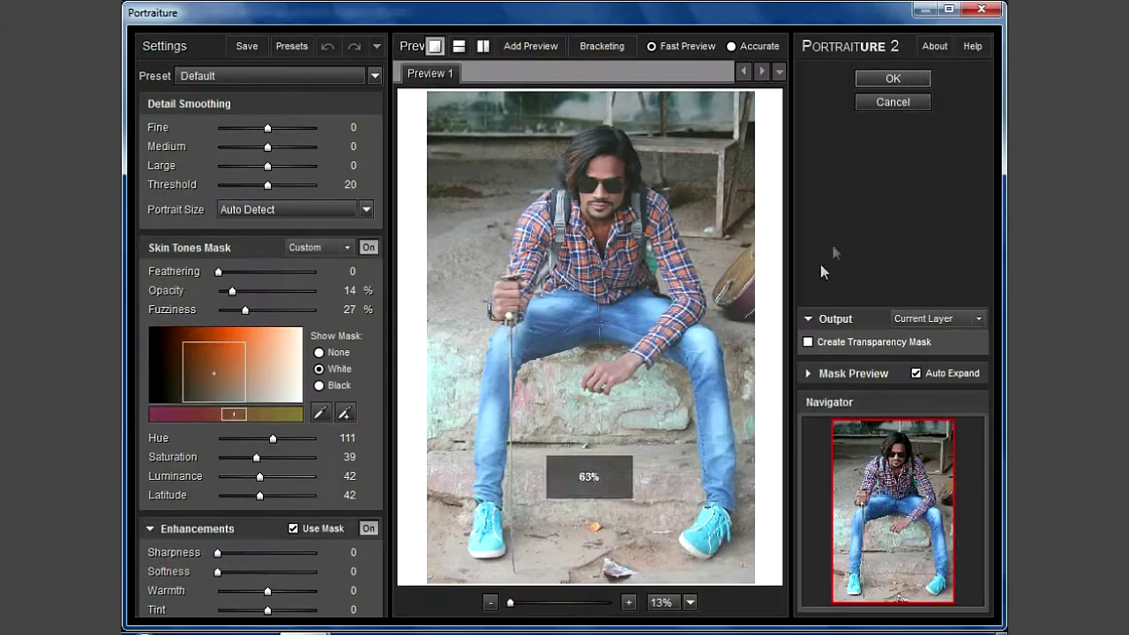
left_click_drag(214, 372, 244, 353)
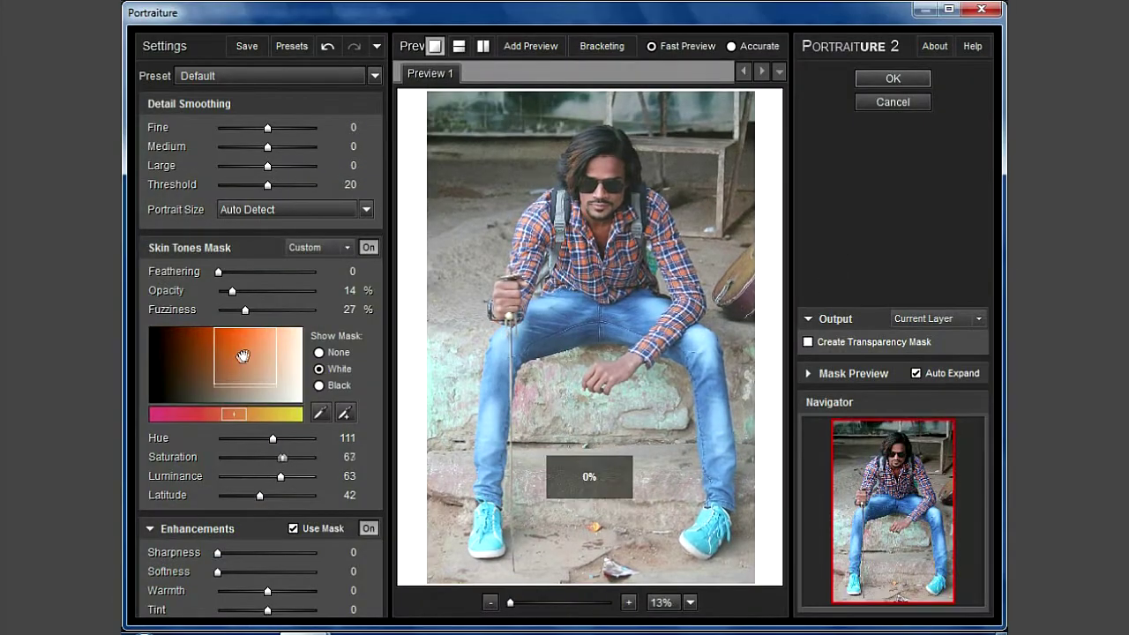
left_click(913, 76)
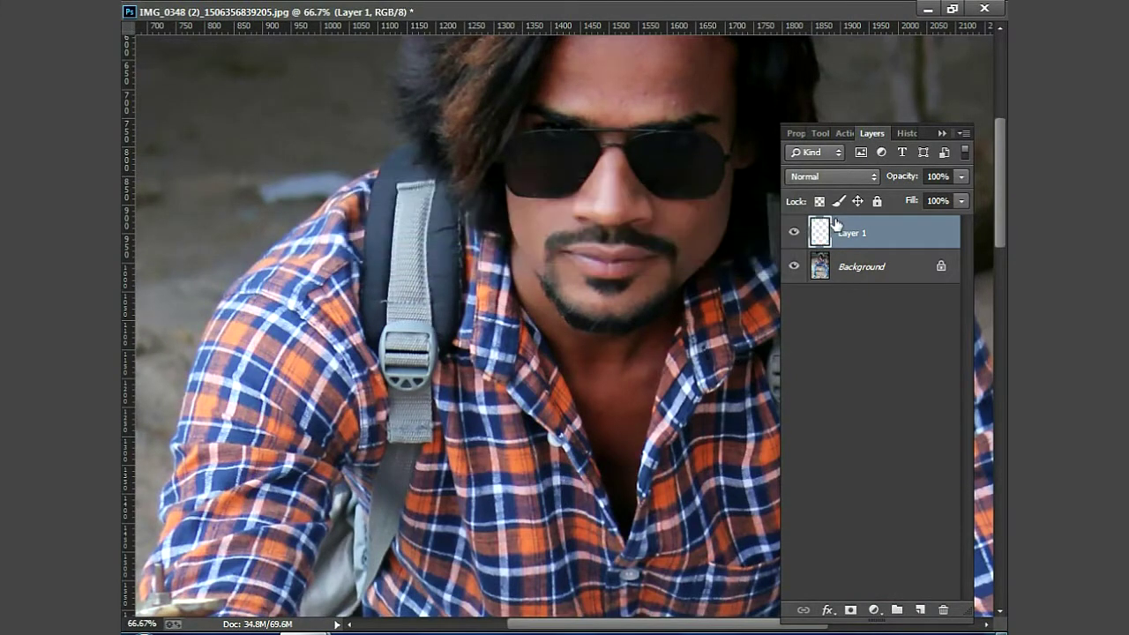
left_click(792, 232)
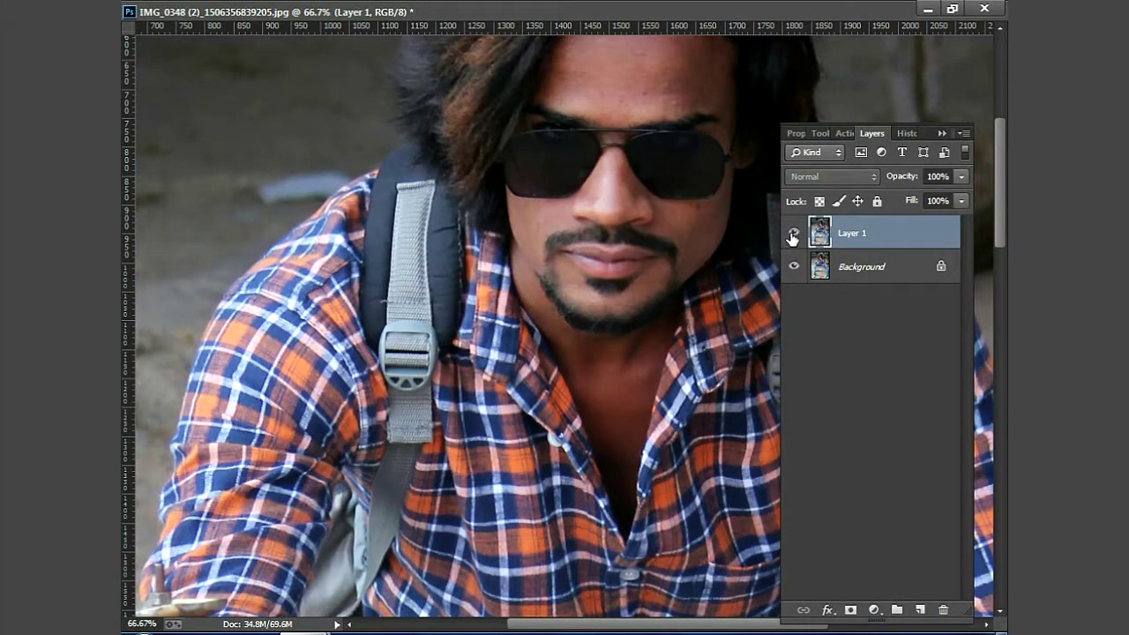
Add a curves point to Layer 1, make it fully transparent, and zoom onto the rock and hand
key("ctrl+m")
left_click(844, 294)
key("Return")
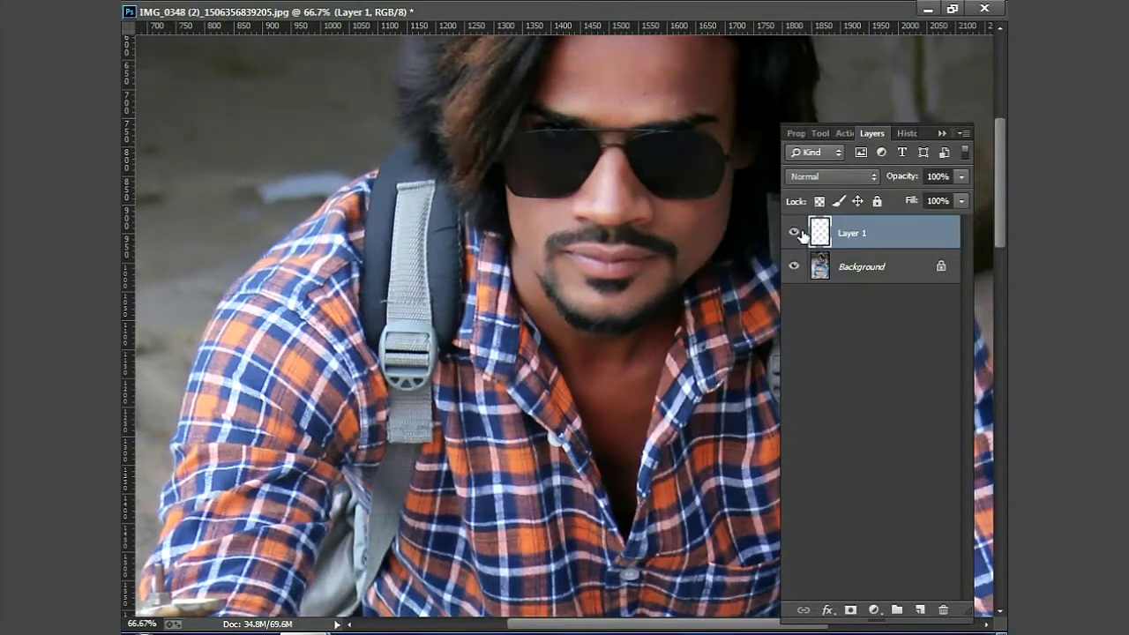
key("ctrl+minus")
key("ctrl+minus")
key("ctrl+minus")
key("0")
key("0")
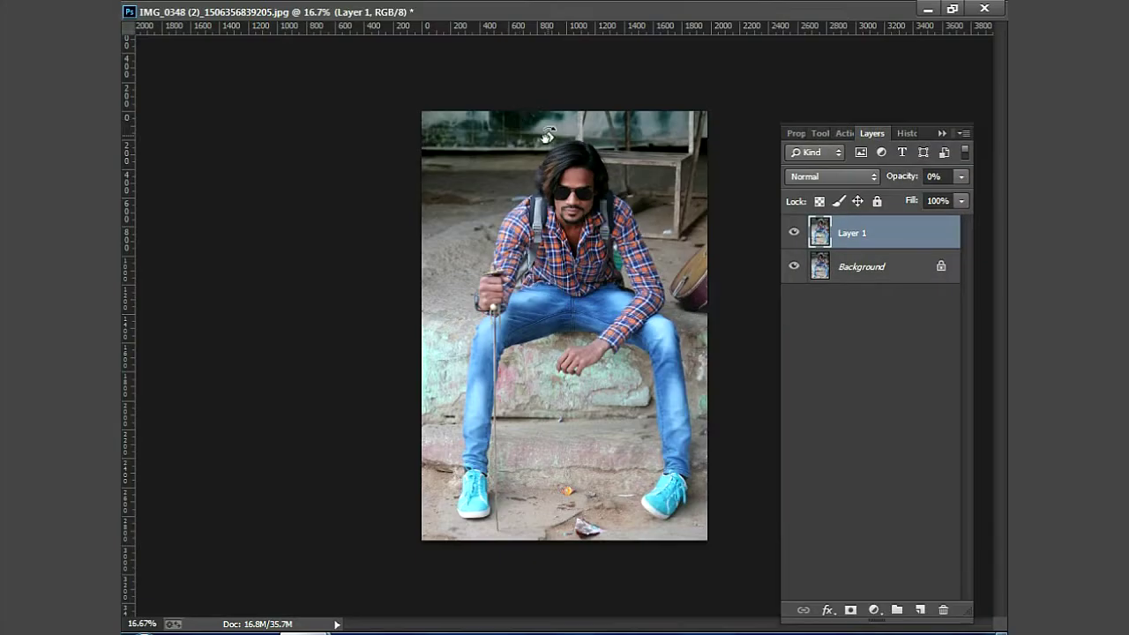
key("ctrl+plus")
key("ctrl+plus")
key("ctrl+plus")
Zoom and pan along the turquoise sneaker and up the jeans leg while tracing the outline
scroll(561, 384, "down", 5)
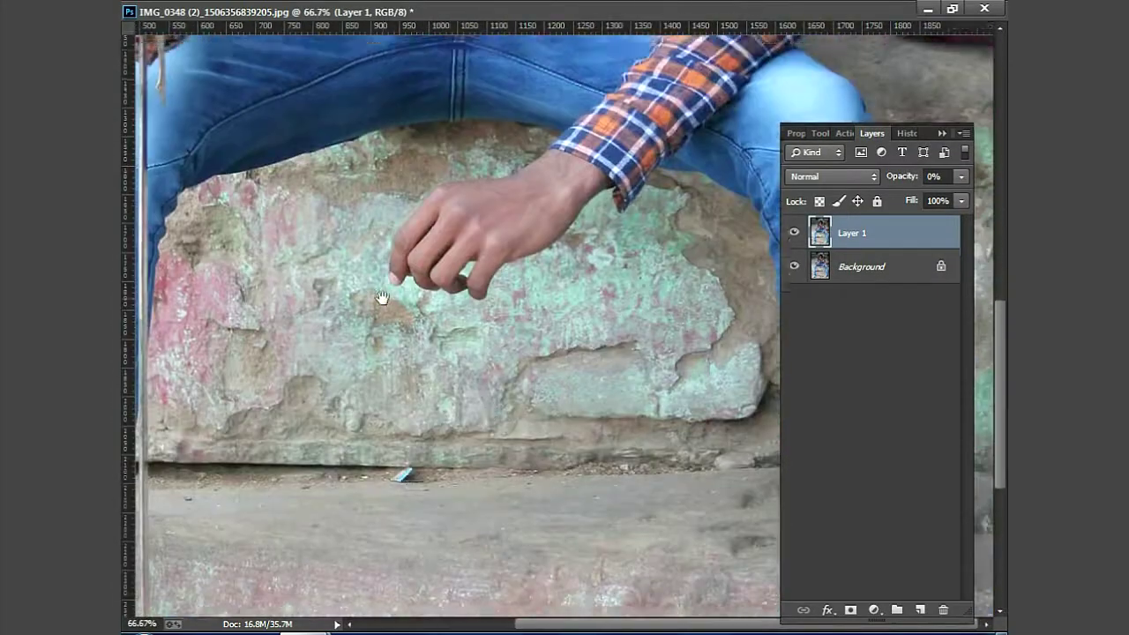
scroll(521, 404, "down", 3)
key("ctrl+plus")
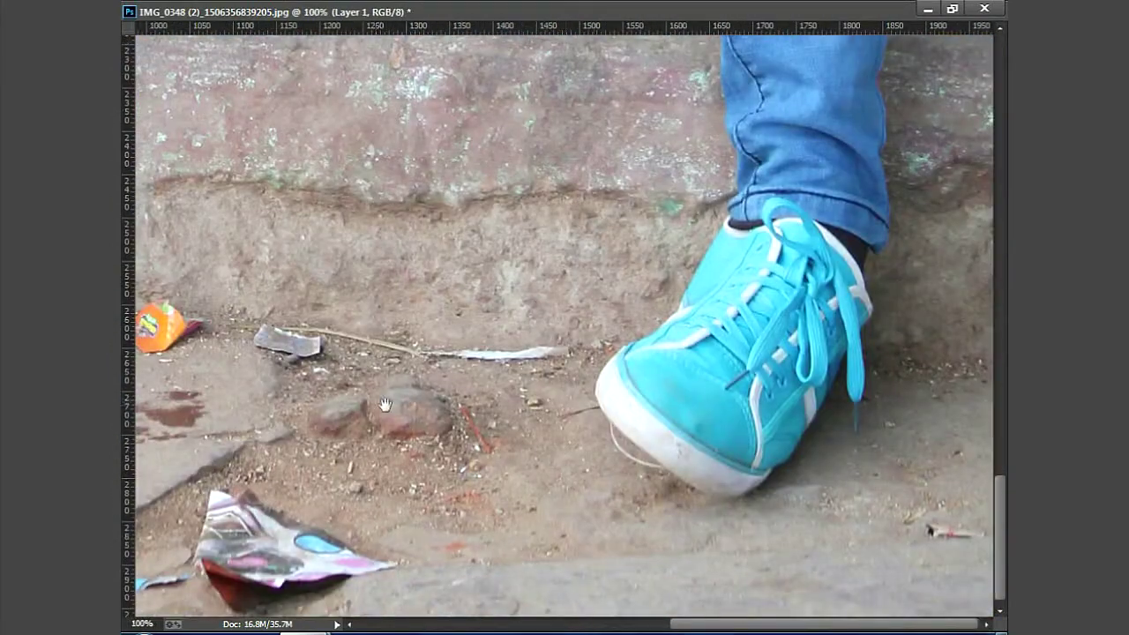
scroll(386, 405, "left", 1)
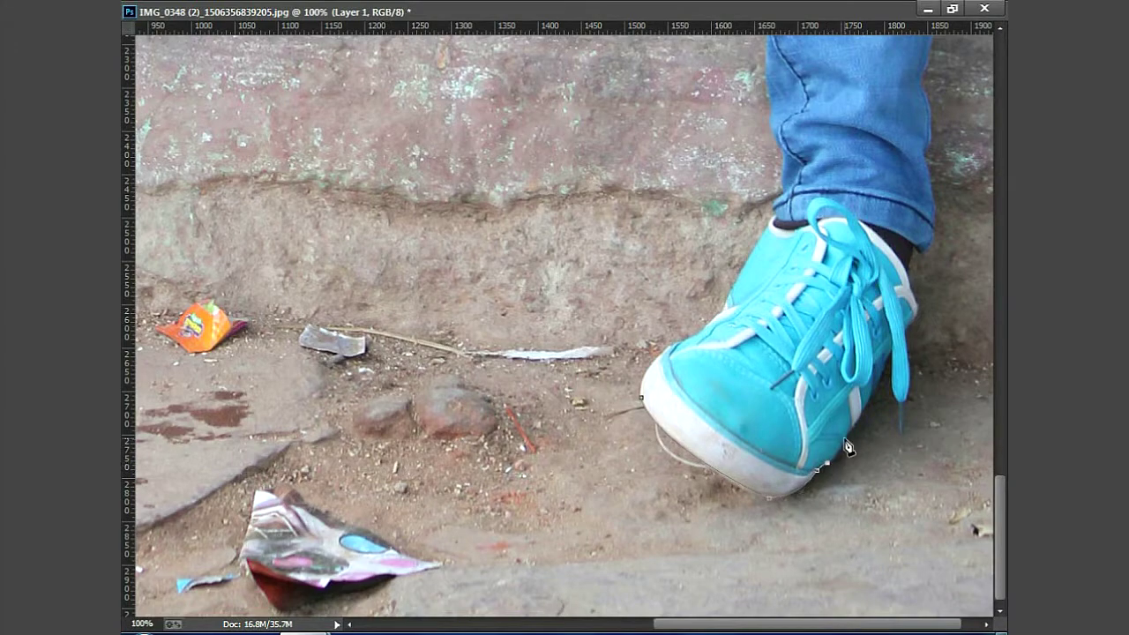
left_click_drag(879, 382, 853, 496)
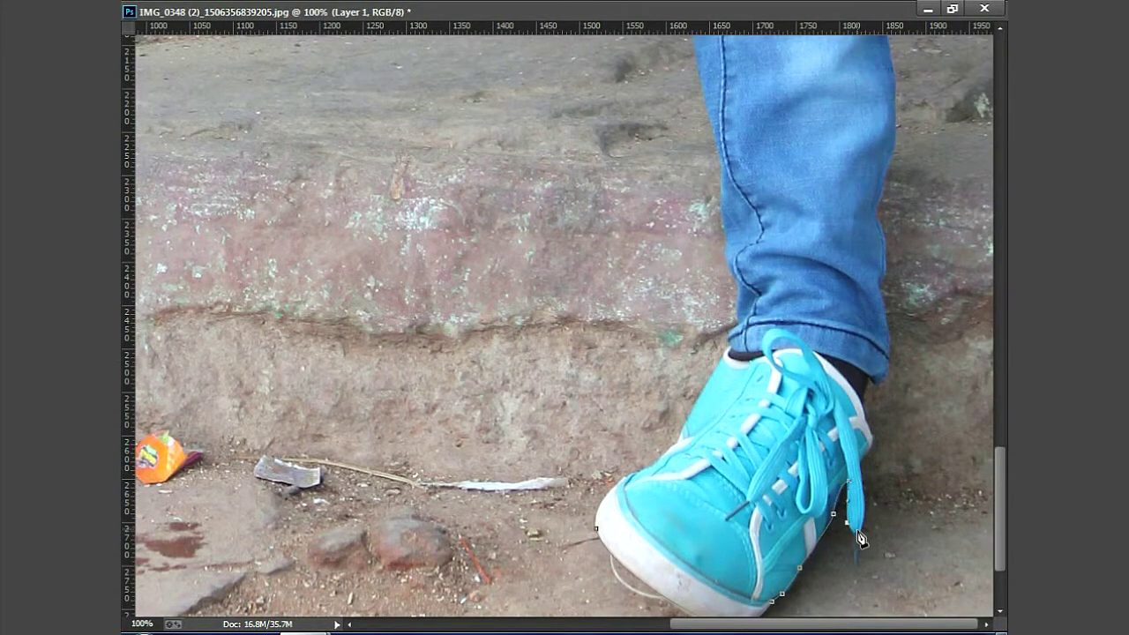
scroll(853, 540, "up", 1)
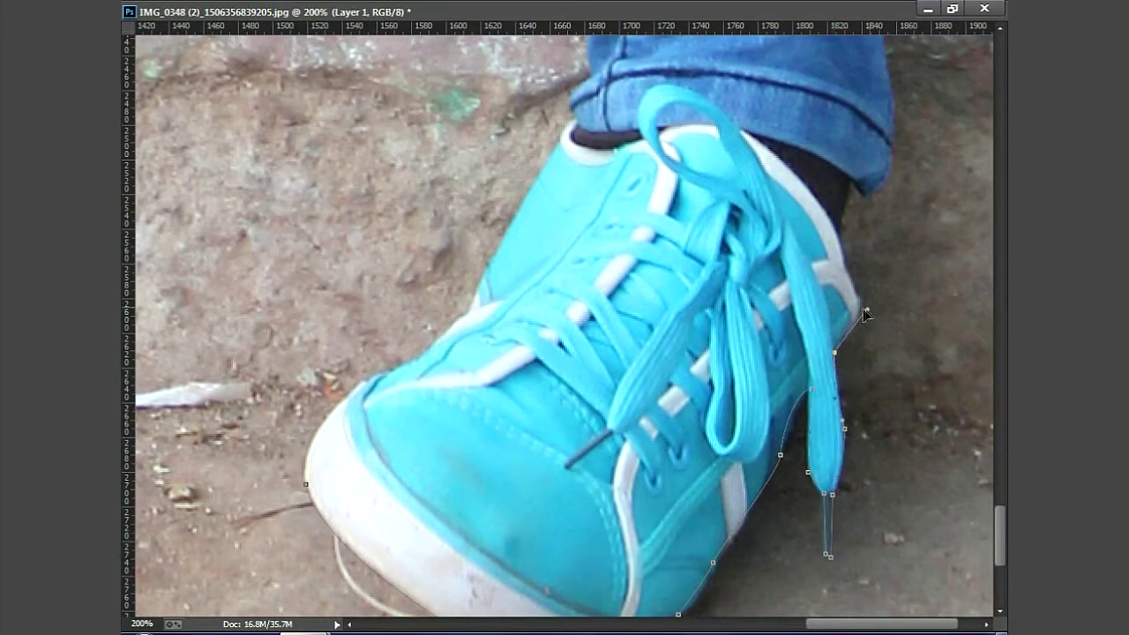
left_click_drag(901, 117, 781, 273)
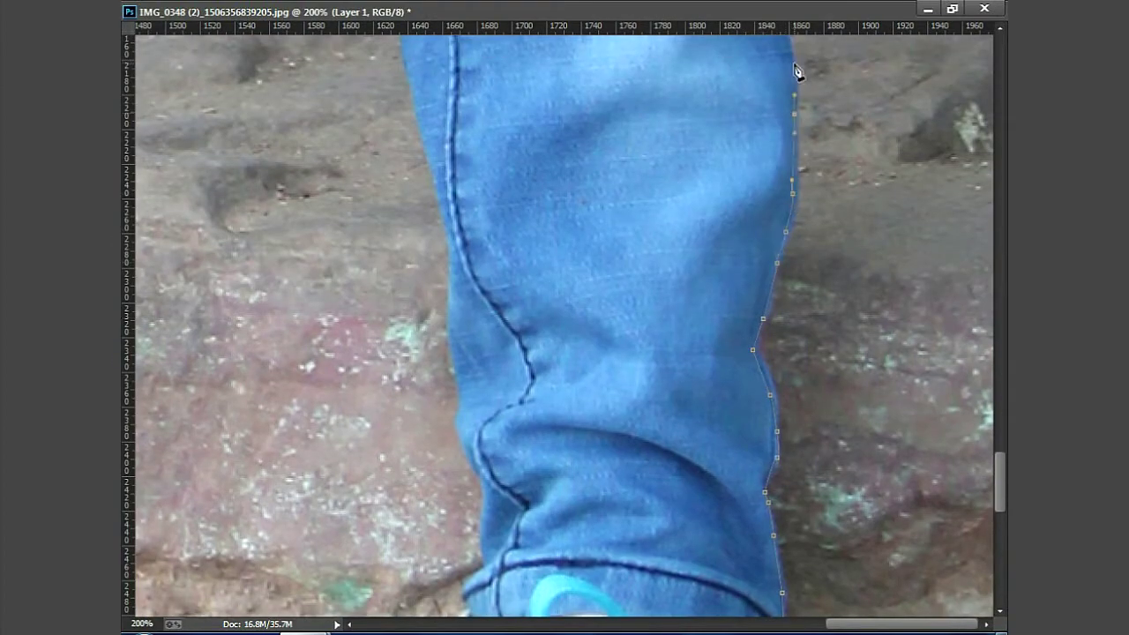
scroll(877, 416, "up", 3)
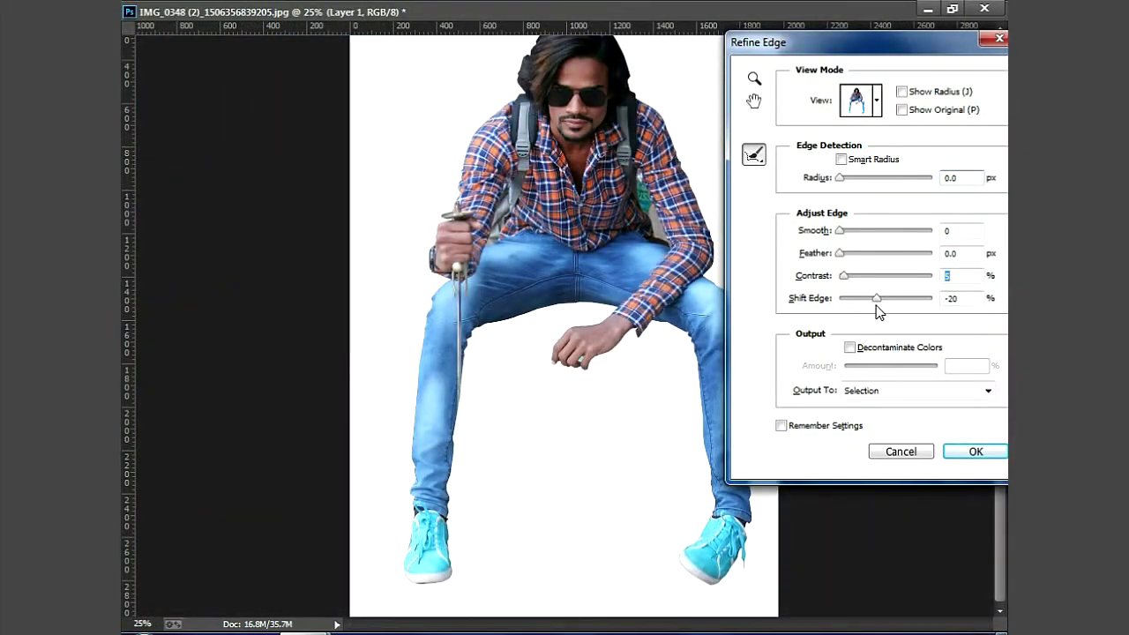
Confirm the refined selection and copy the man onto a new Layer 2, hiding the layers below
key("Return")
right_click(556, 255)
key("Escape")
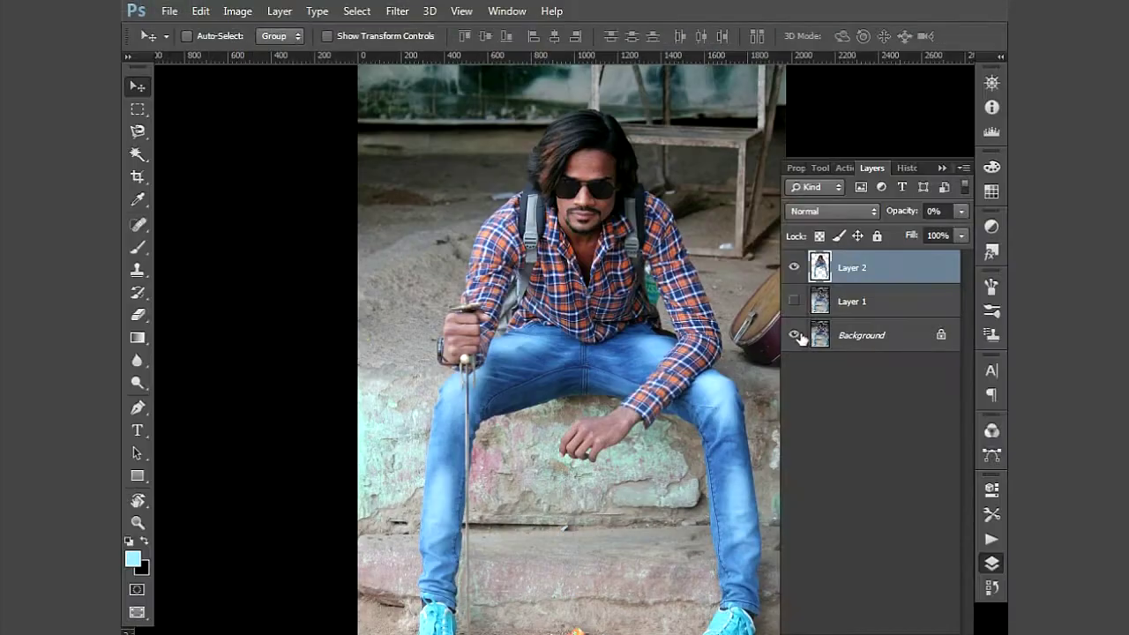
left_click(793, 335)
left_click(794, 301)
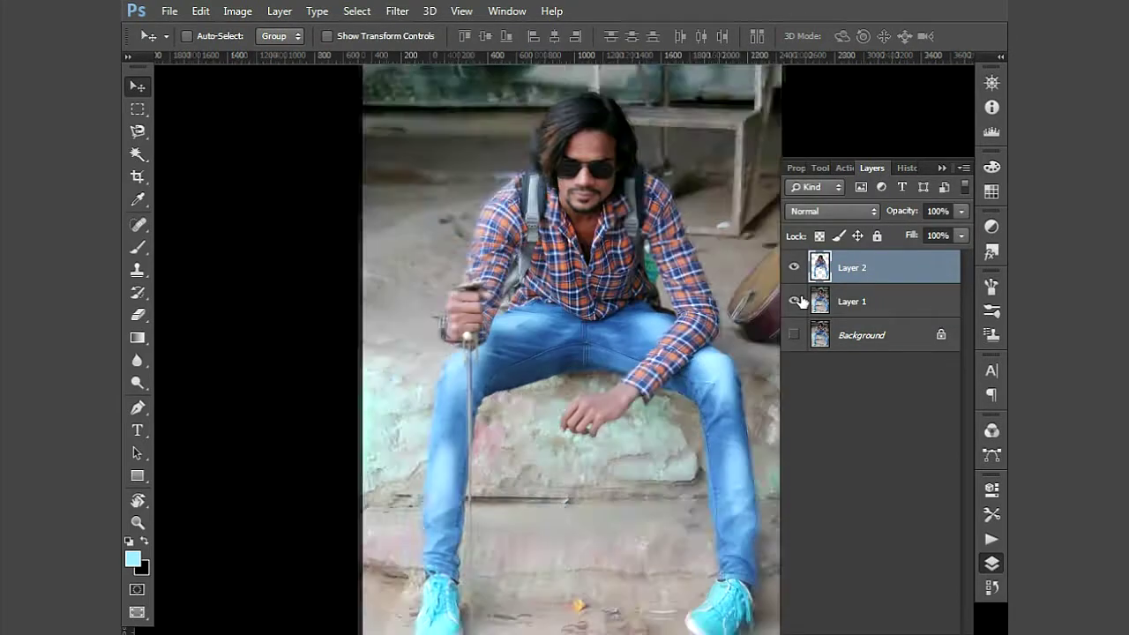
Copy the lower right leg and shoe to a new layer and nudge the patch slightly right
left_click(799, 300)
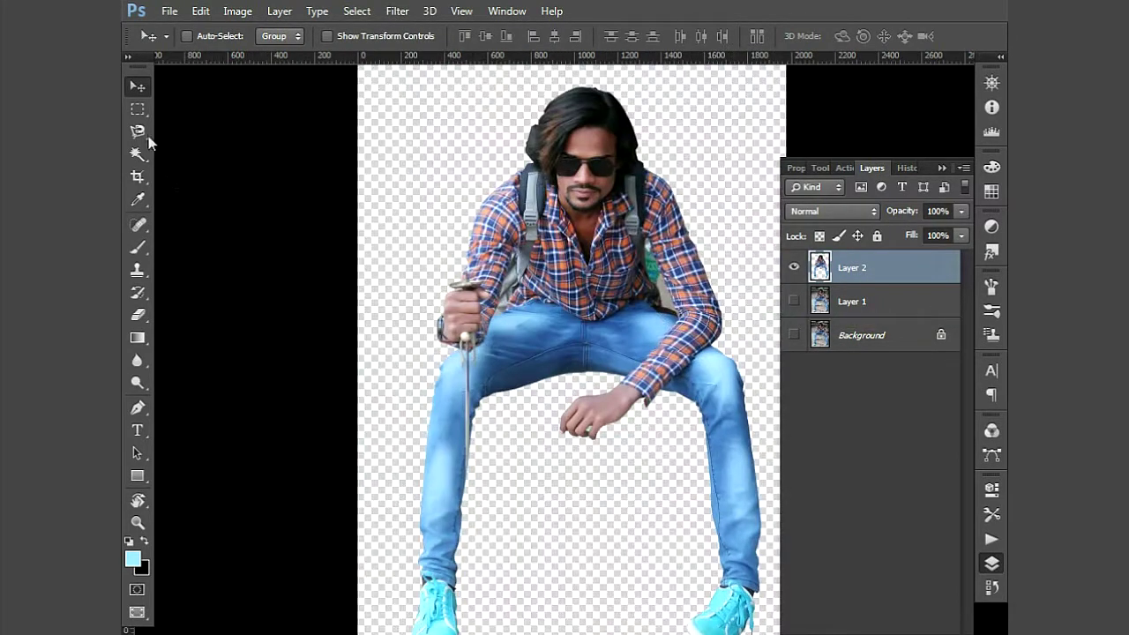
left_click(136, 108)
left_click_drag(327, 365, 537, 564)
key("ctrl+j")
key("ctrl+t")
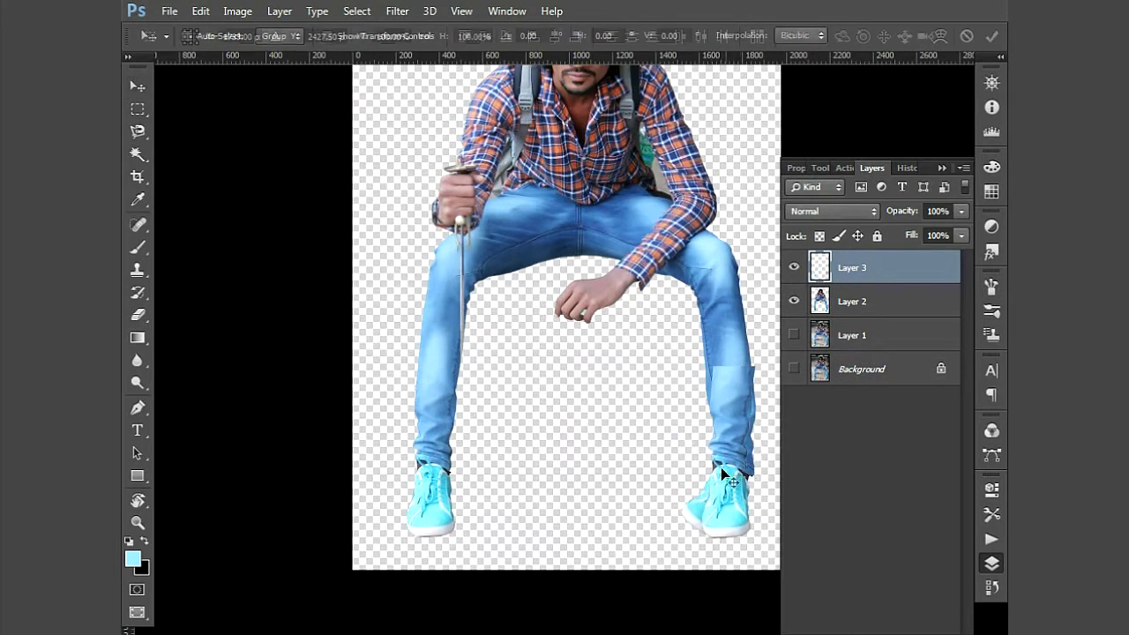
key("Return")
left_click_drag(712, 476, 725, 479)
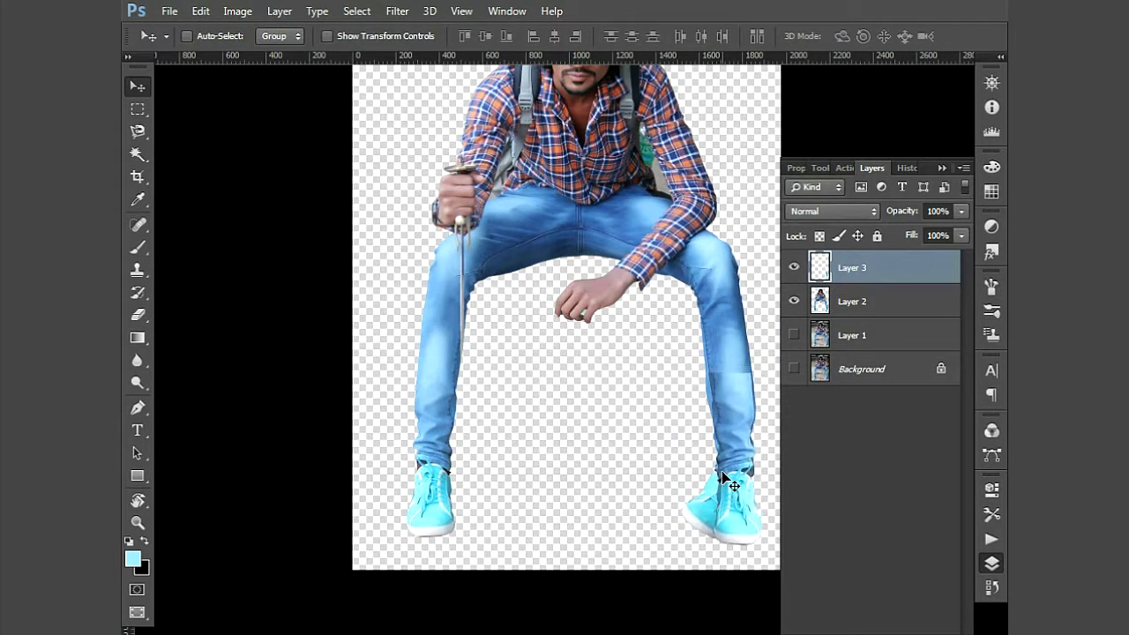
Erase the patch seams, merge it with Layer 2 into Layer 3, then hide Layer 3
key("e")
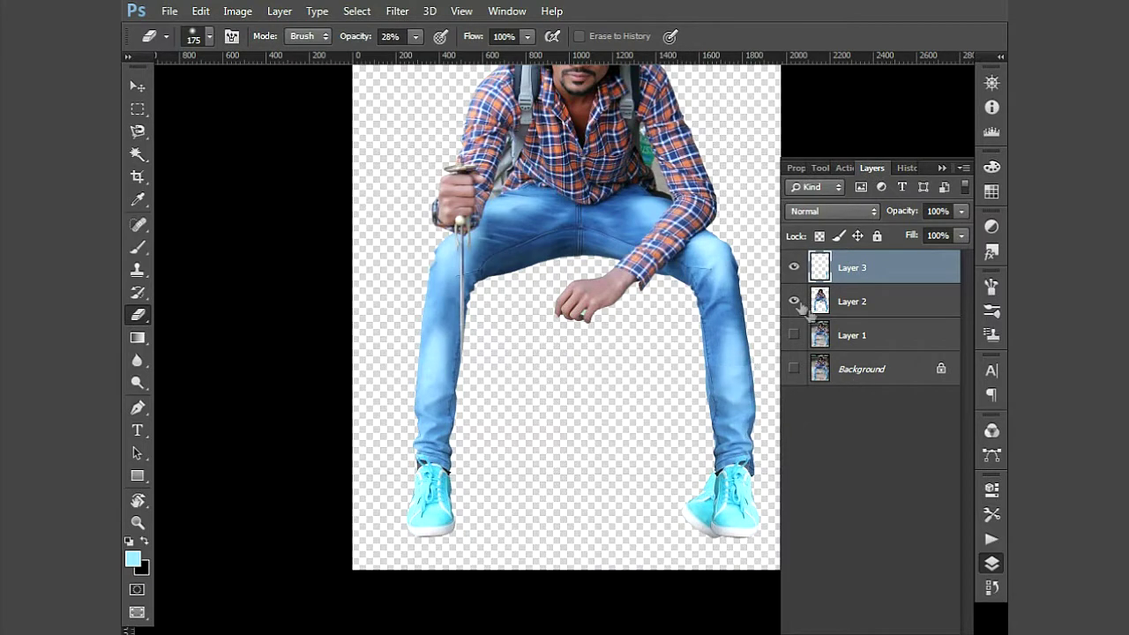
left_click(851, 301)
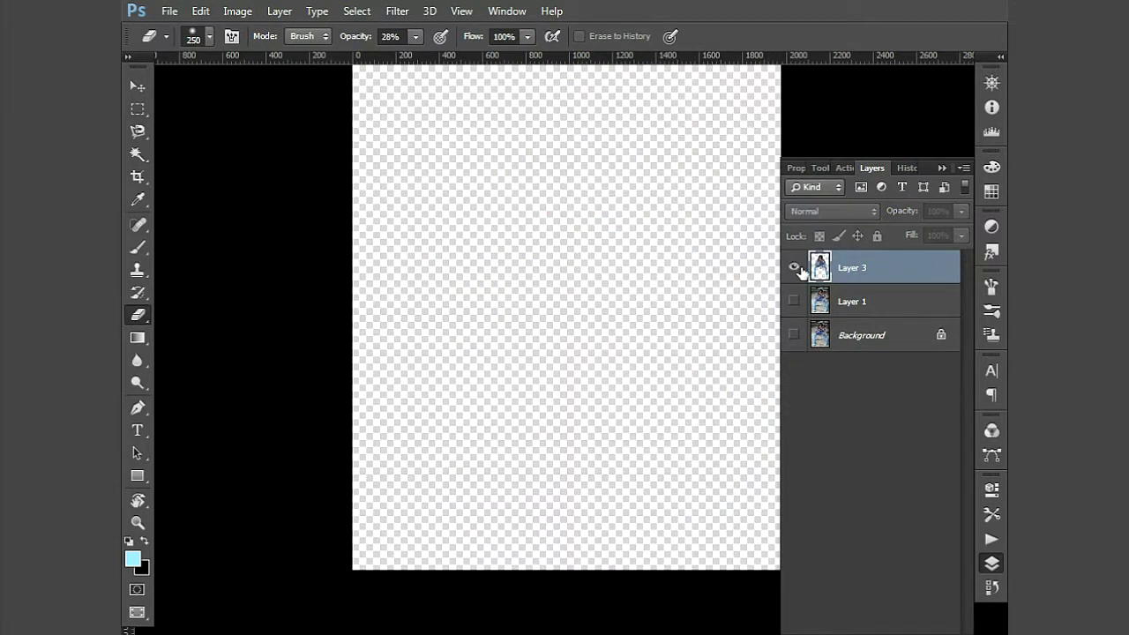
left_click(793, 267)
key("ctrl+minus")
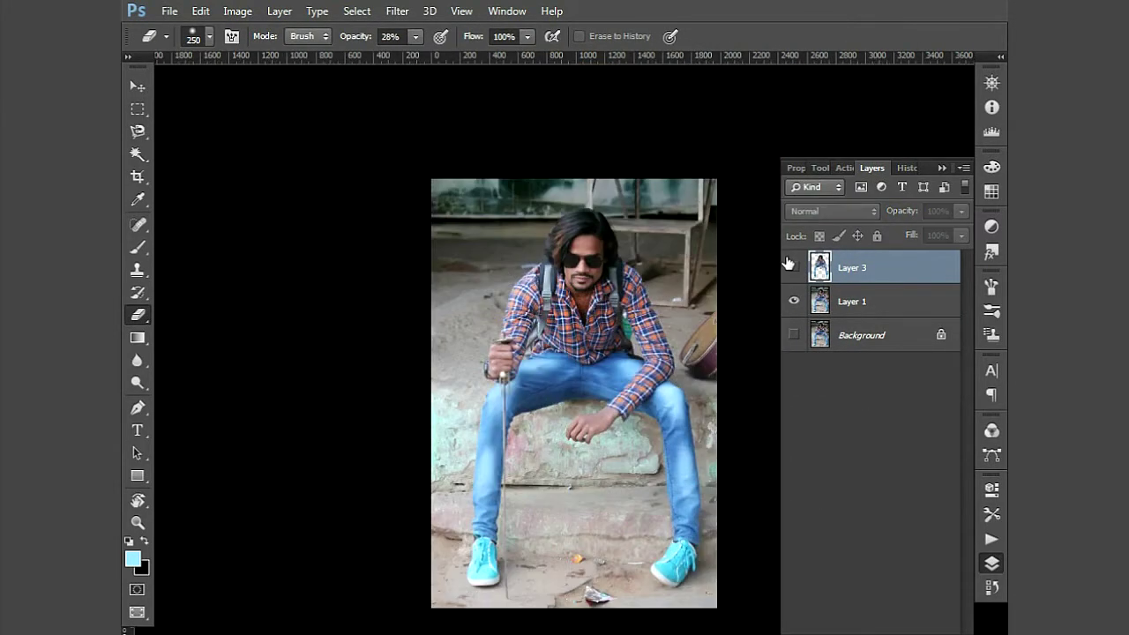
Paint Layer 1's mask black over the wall and lower legs with a brush enlarged to 700
left_click(843, 301)
key("b")
mouse_move(405, 310)
left_mouse_down()
mouse_move(436, 189)
mouse_move(447, 245)
mouse_move(428, 297)
mouse_move(667, 315)
mouse_move(562, 340)
mouse_move(660, 335)
left_mouse_up()
mouse_move(697, 544)
left_mouse_down()
mouse_move(371, 538)
mouse_move(605, 617)
mouse_move(411, 541)
mouse_move(703, 552)
mouse_move(693, 534)
mouse_move(424, 526)
left_mouse_up()
key("bracketright")
left_click_drag(719, 315, 396, 289)
Mask out the remaining leg band and faded leg bottoms, then show Layer 3 again
mouse_move(526, 333)
left_mouse_down()
mouse_move(696, 340)
mouse_move(514, 344)
left_mouse_up()
left_click_drag(455, 533, 677, 530)
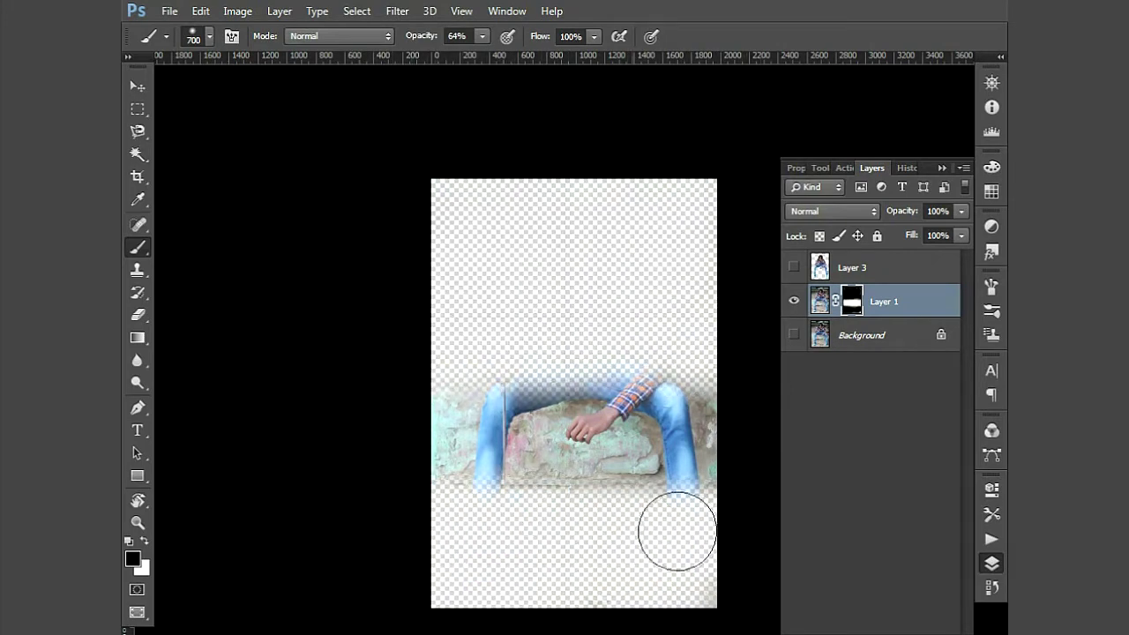
left_click(793, 267)
key("f")
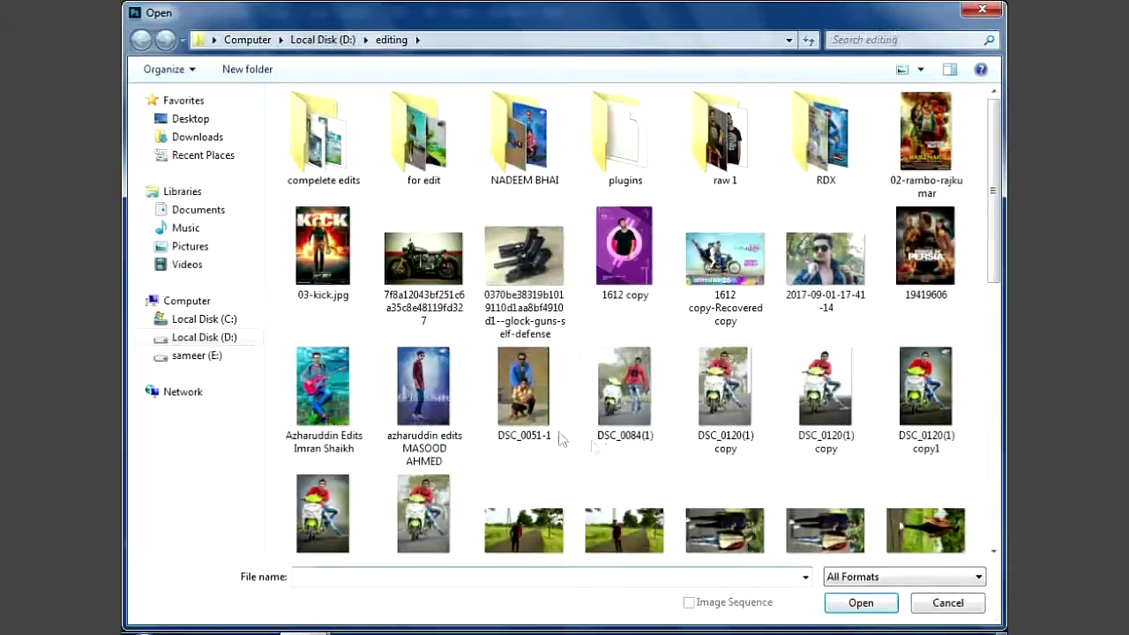
left_click(322, 40)
Place the bench image from the bg/png folder, scale it up behind the man, and hide Layer 1
double_click(323, 226)
double_click(725, 126)
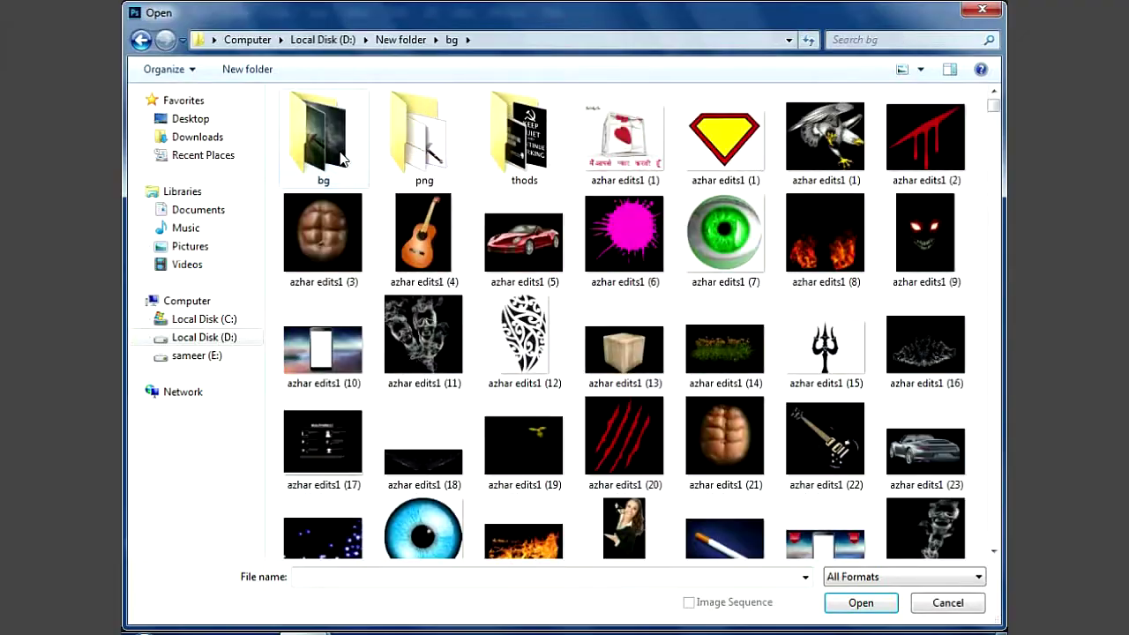
double_click(418, 130)
left_click(410, 167)
scroll(411, 167, "down", 10)
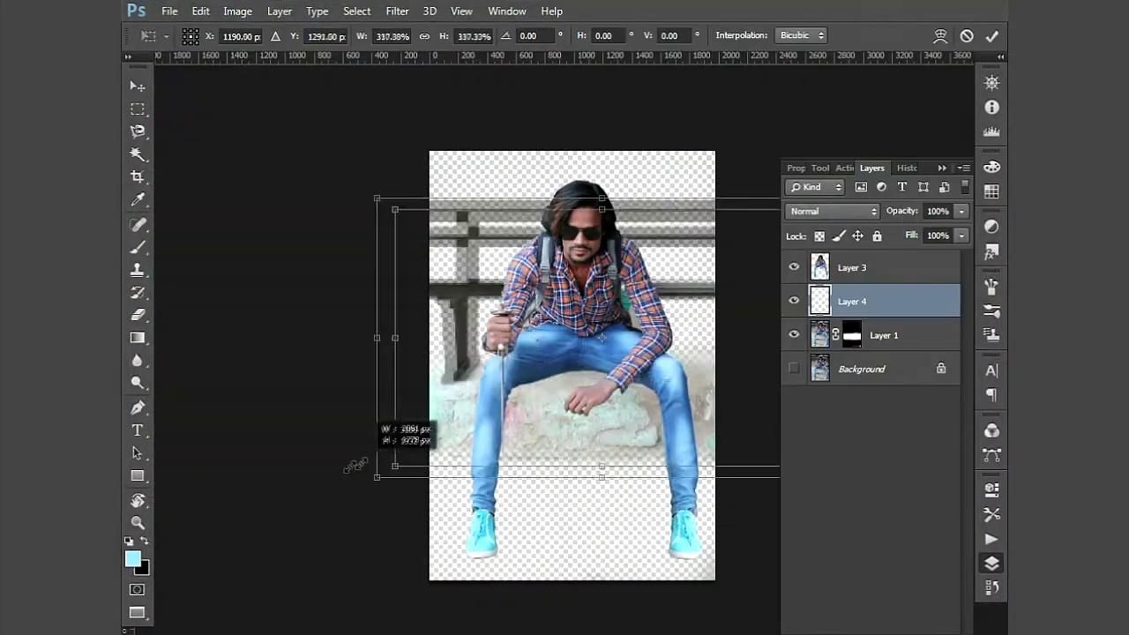
left_click_drag(377, 468, 297, 617)
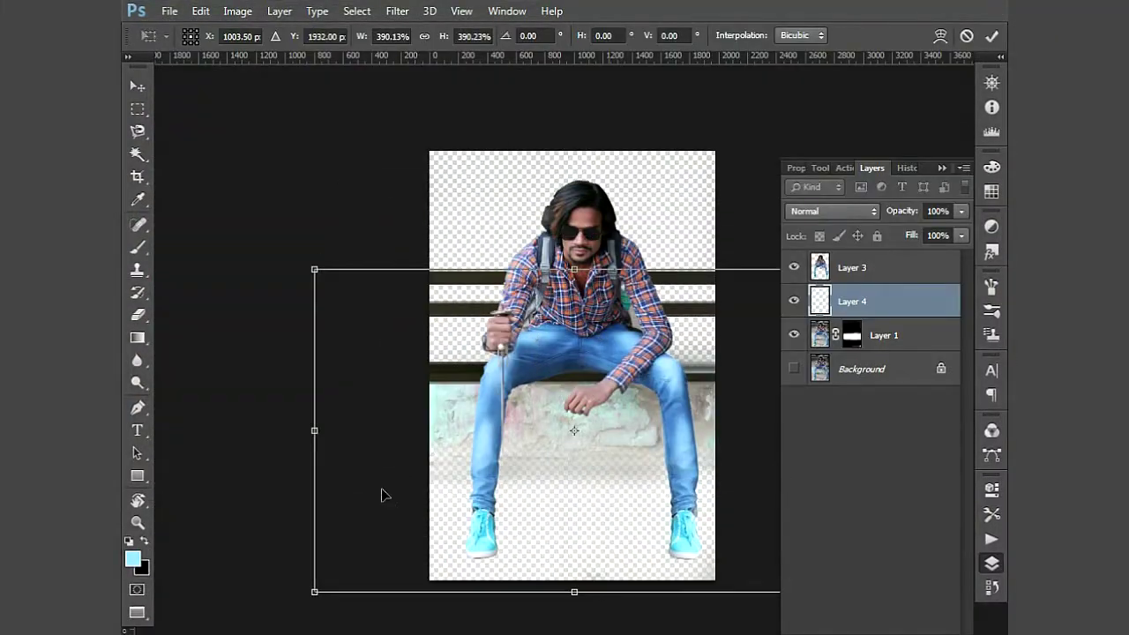
left_click_drag(503, 433, 492, 318)
key("Return")
left_click(785, 336)
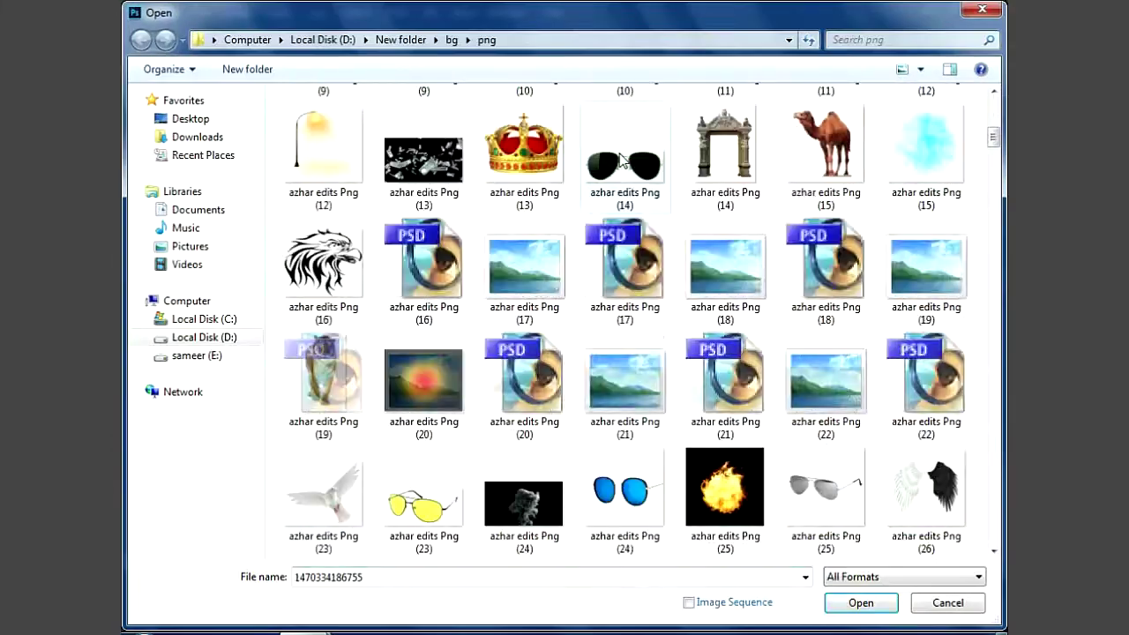
Select another cutout PNG and the sofa cutout in the png folder and open them
scroll(599, 273, "down", 3)
scroll(599, 274, "down", 3)
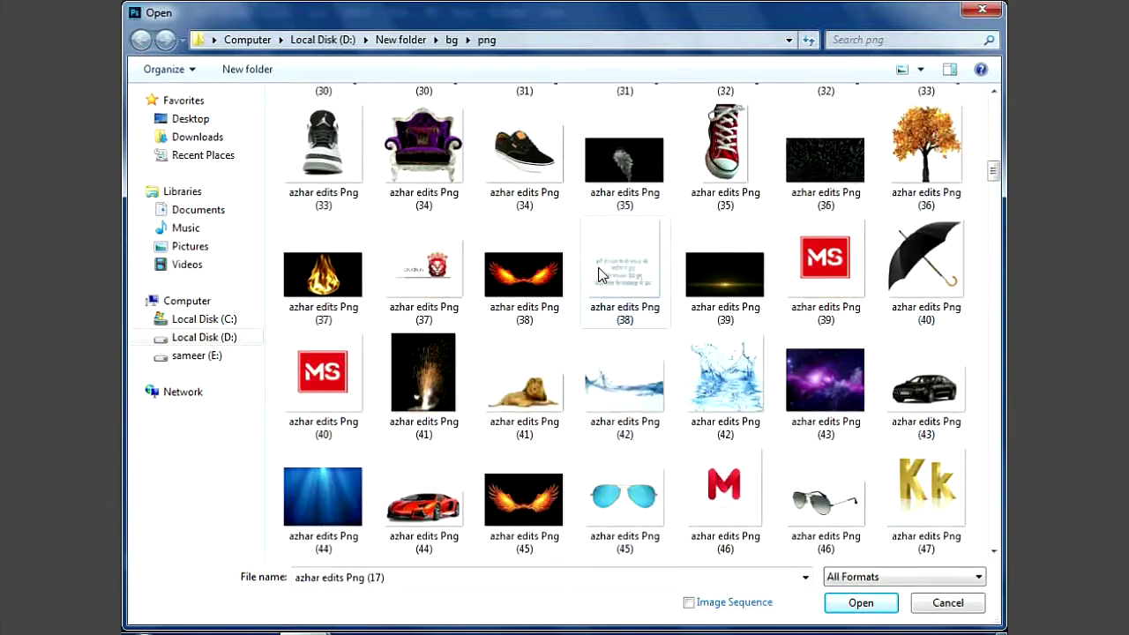
scroll(456, 176, "down", 3)
left_click(602, 277, "ctrl")
scroll(602, 277, "down", 3)
scroll(602, 277, "down", 3)
scroll(601, 277, "down", 3)
scroll(601, 277, "down", 3)
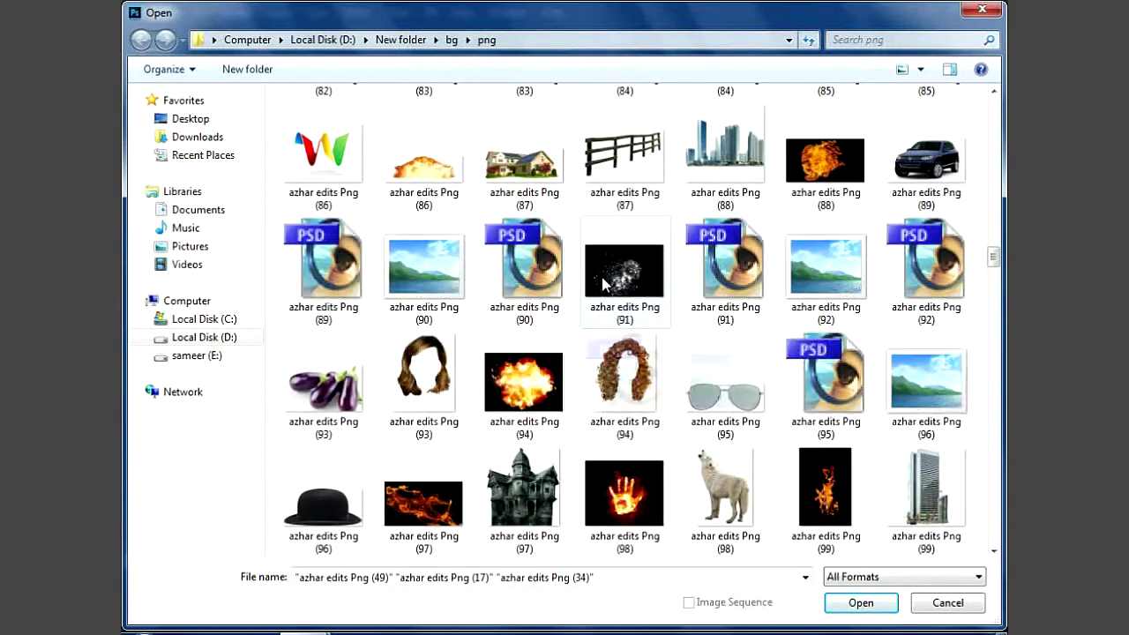
scroll(601, 277, "down", 3)
scroll(601, 277, "down", 3)
scroll(602, 276, "down", 3)
scroll(601, 280, "down", 3)
scroll(602, 281, "down", 3)
scroll(601, 280, "down", 2)
scroll(601, 281, "down", 4)
scroll(602, 276, "down", 3)
scroll(601, 277, "down", 5)
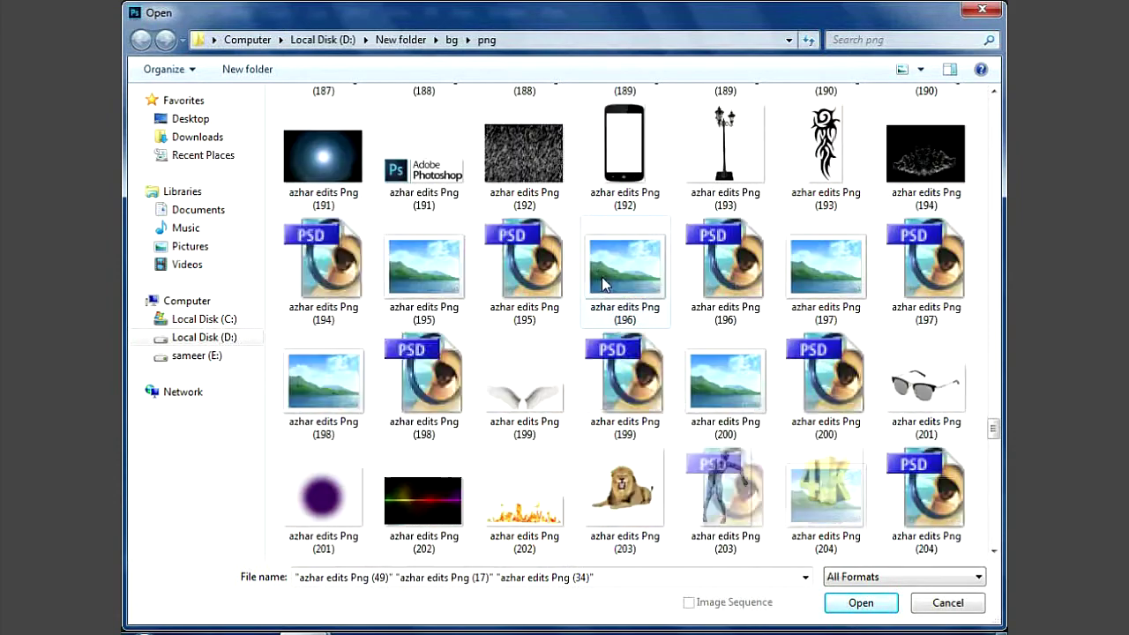
scroll(601, 277, "down", 4)
scroll(601, 279, "down", 3)
scroll(602, 279, "down", 3)
scroll(601, 278, "down", 3)
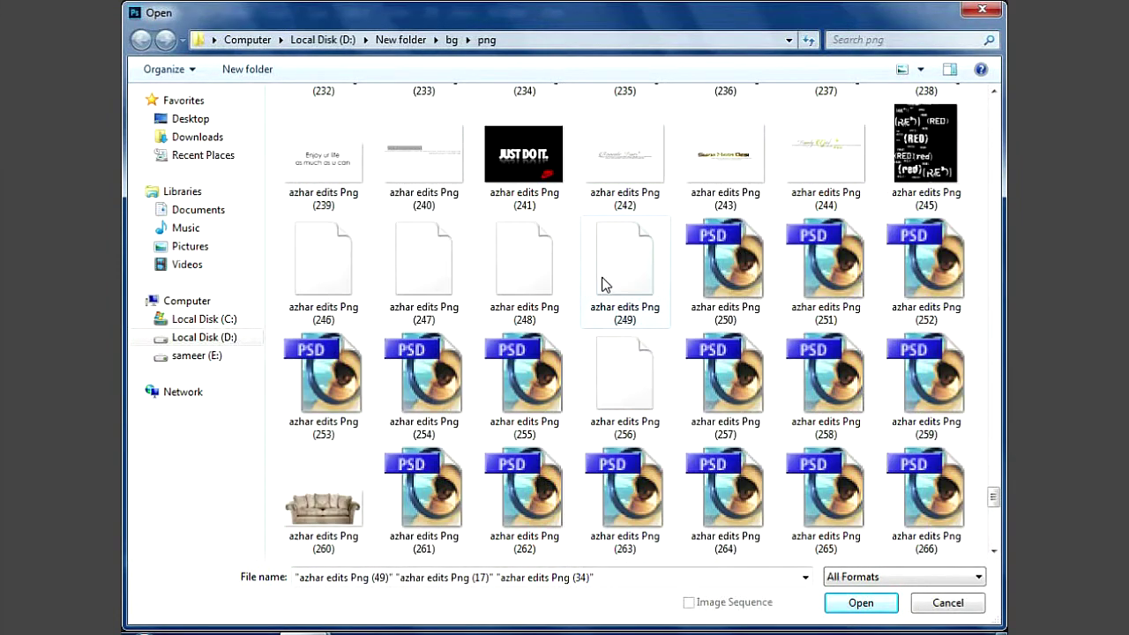
scroll(602, 278, "down", 3)
left_click(323, 163, "ctrl")
key("Return")
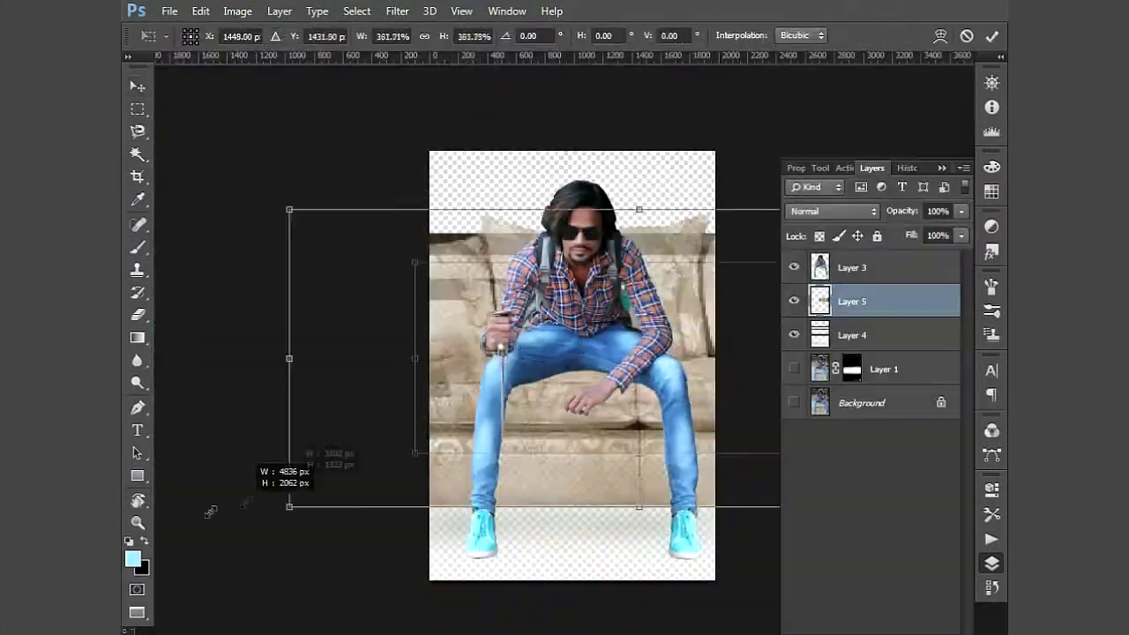
Enlarge the sofa behind the man and add a new brushed layer at 47% opacity
left_click_drag(290, 504, 321, 522)
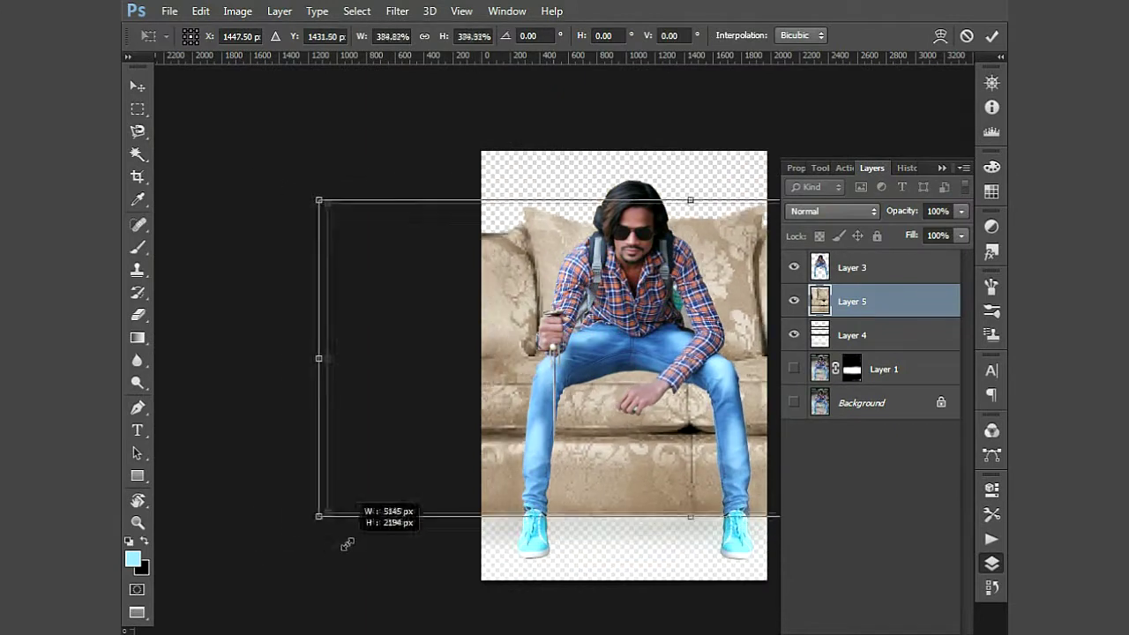
key("Return")
left_click(793, 336)
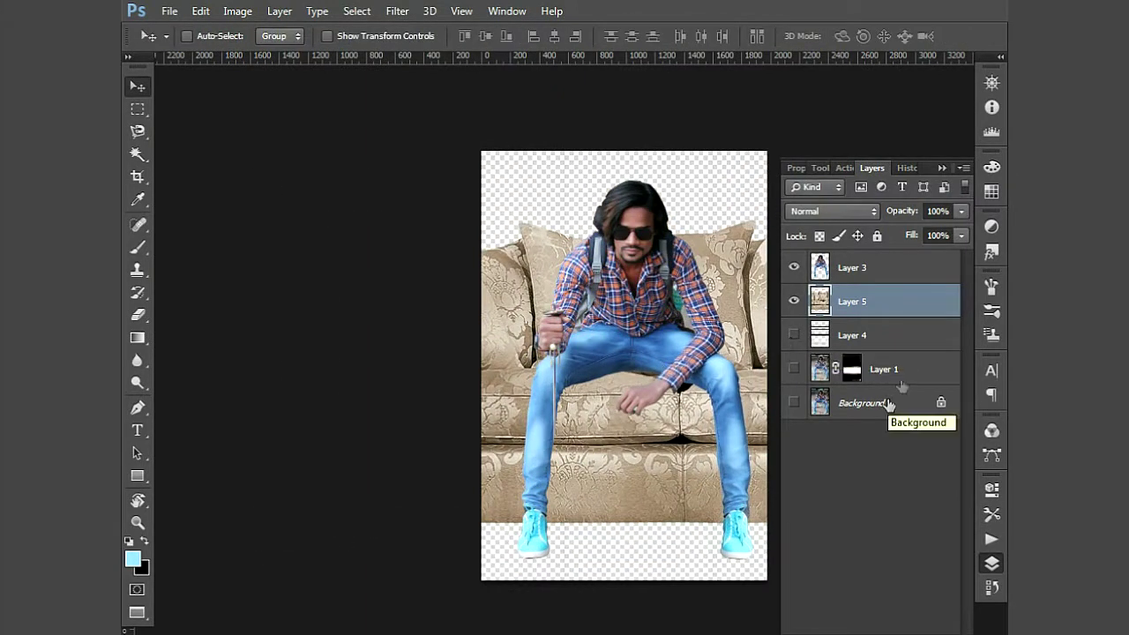
key("ctrl+shift+alt+n")
key("b")
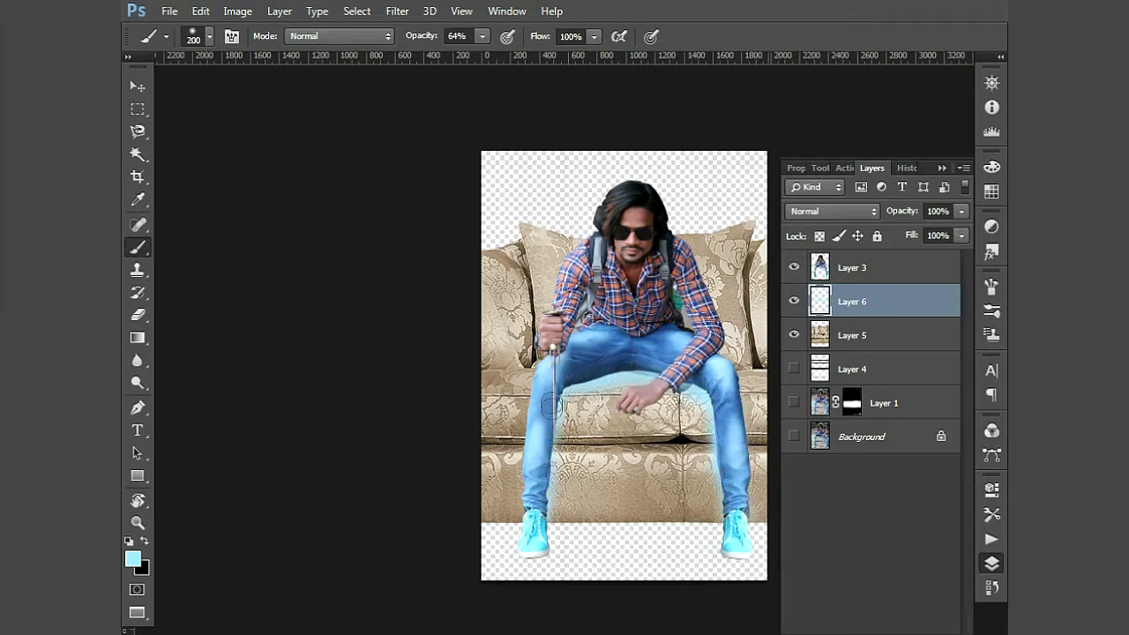
left_click_drag(961, 211, 915, 227)
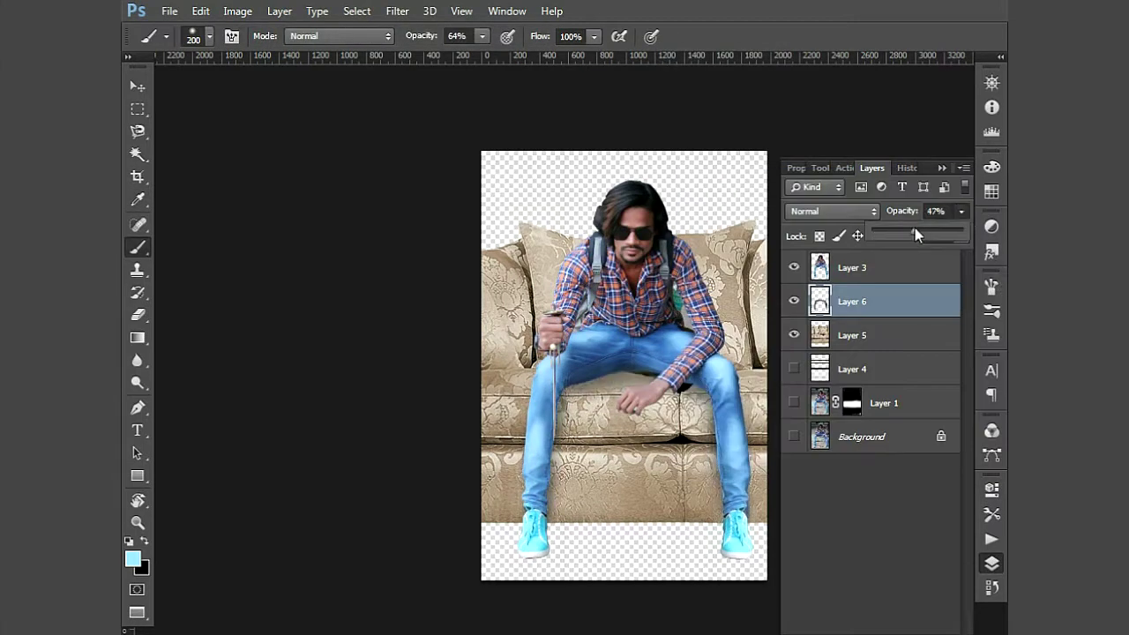
key("d")
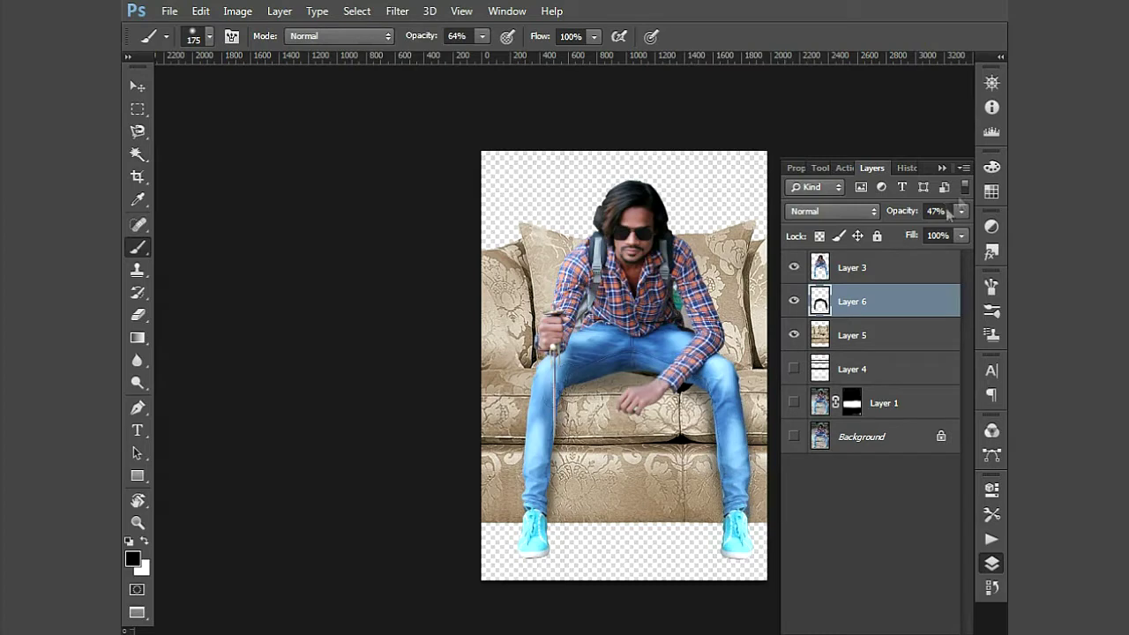
Compare the sofa and bench stripes layers, then drag the mossy rock in and hide the bench stripes
key("ctrl+minus")
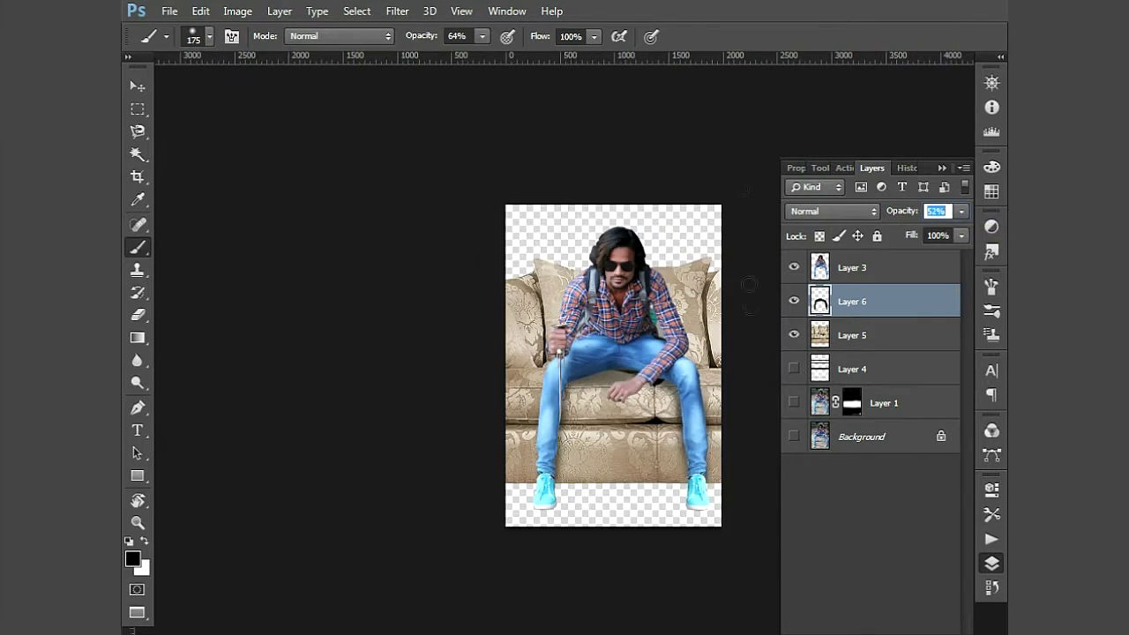
left_click(793, 335)
left_click(793, 335)
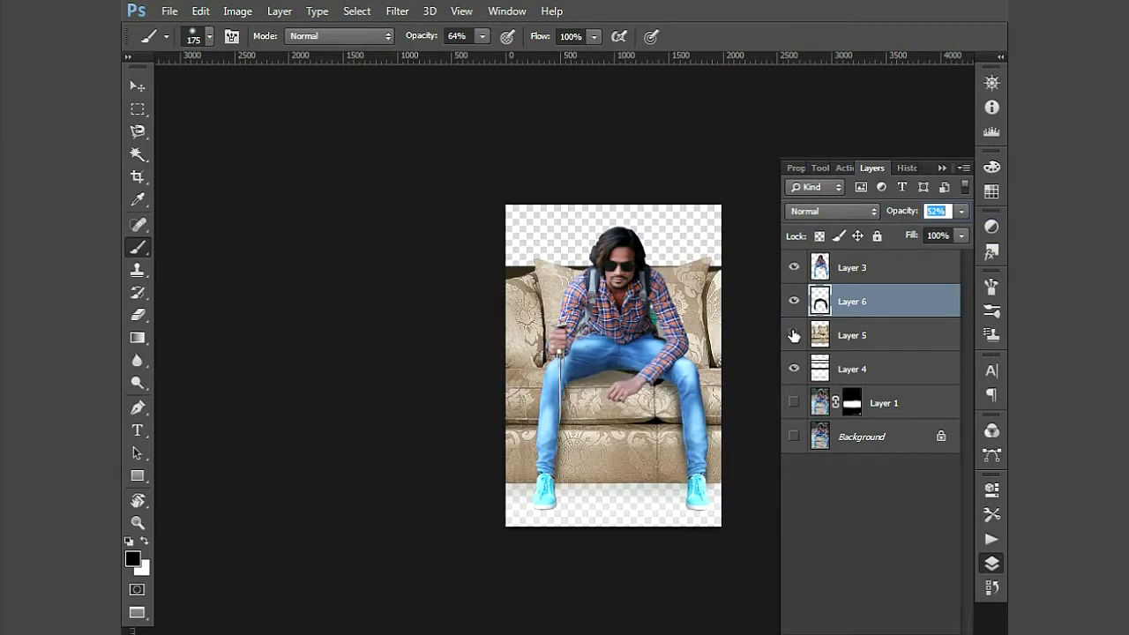
left_click(793, 335)
left_click(795, 369)
left_click(794, 335)
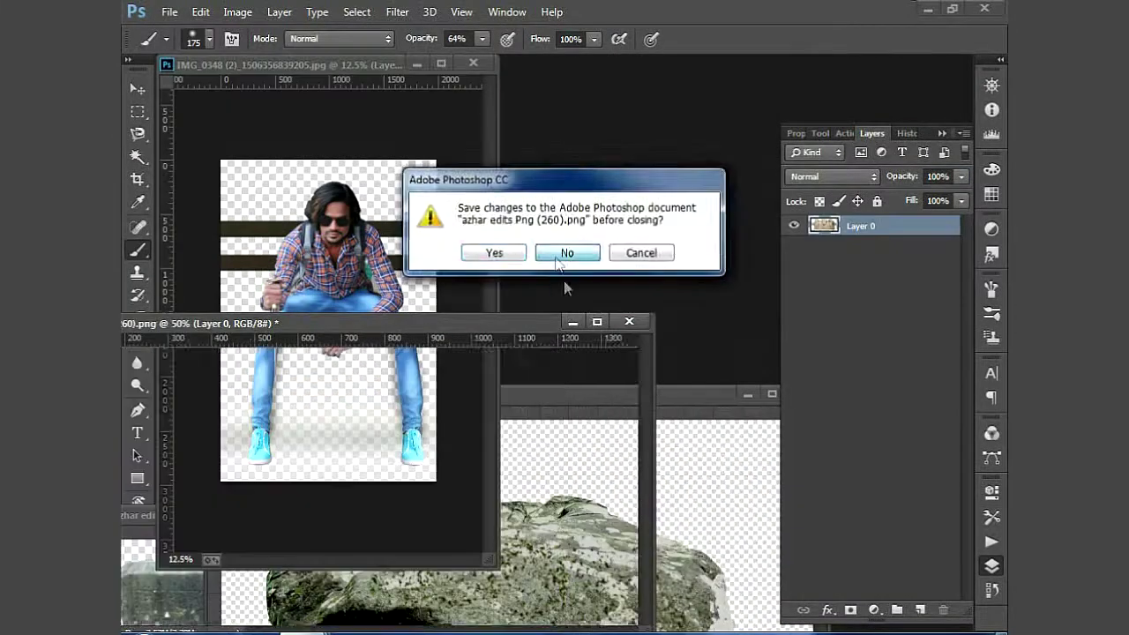
left_click_drag(400, 308, 483, 307)
left_click(793, 368)
key("ctrl+t")
Enlarge the rock under the man, then delete it and show the bench stripes again
mouse_move(414, 357)
left_mouse_down()
mouse_move(405, 426)
mouse_move(325, 386)
left_mouse_up()
key("Return")
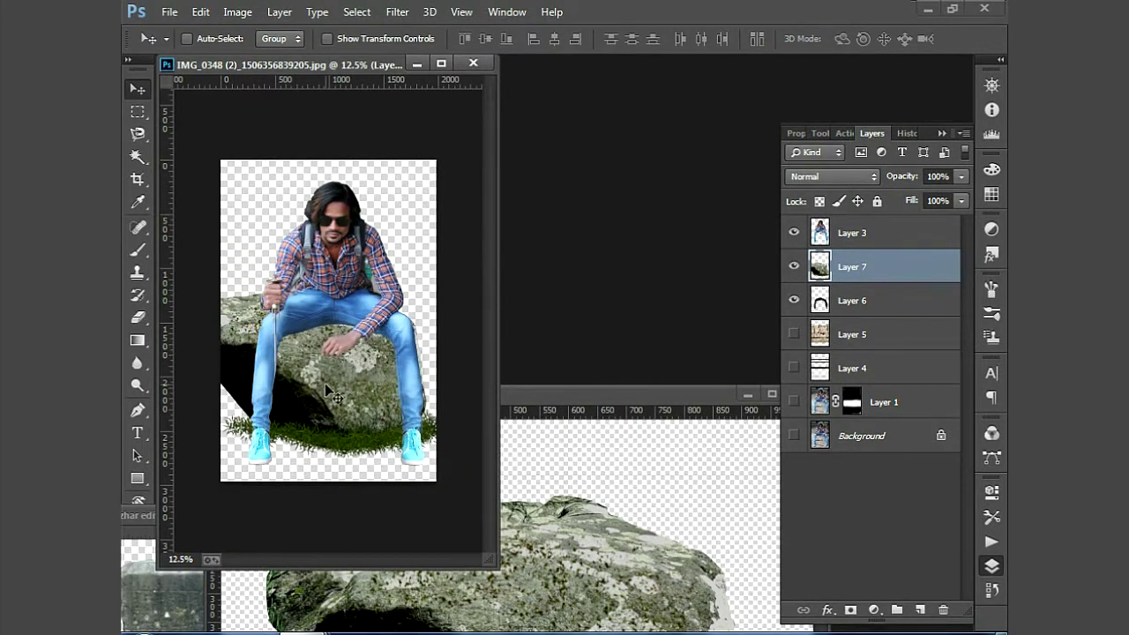
key("Delete")
left_click(794, 335)
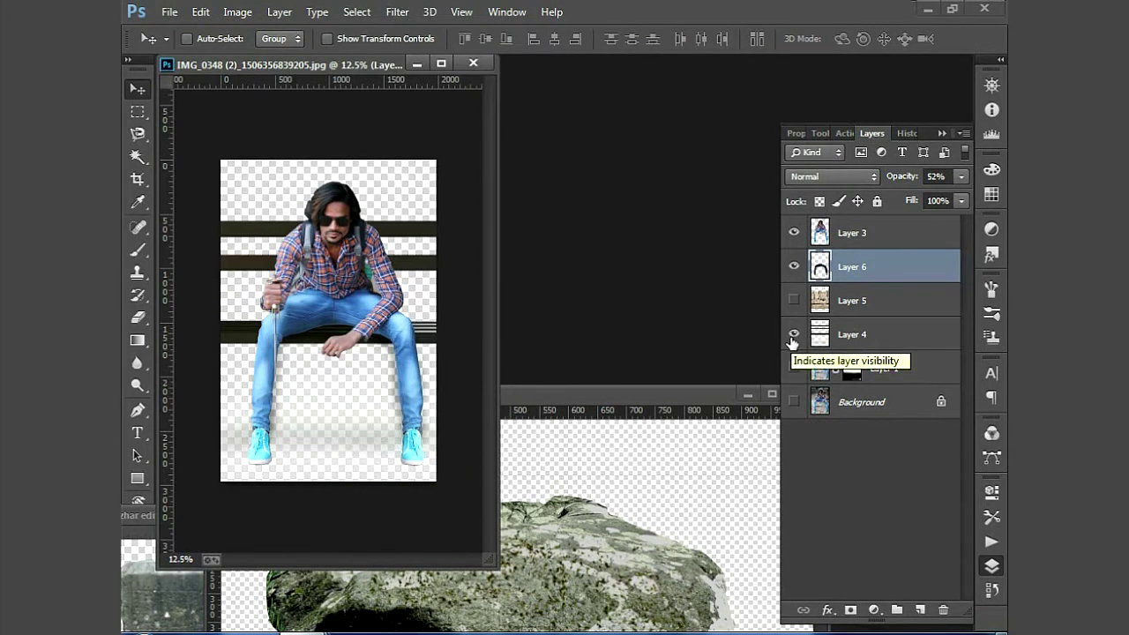
key("e")
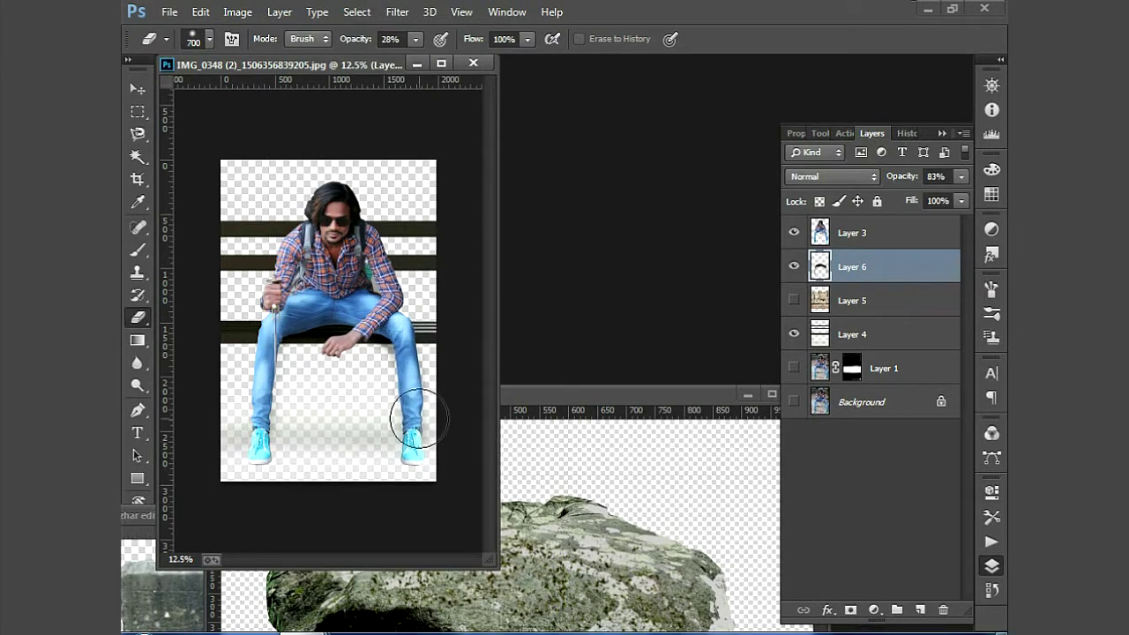
Open the file browser and go up to the bg folder
key("v")
key("ctrl+o")
key("BackSpace")
Open the pier, stormy ocean and another image from the backgrounds folder
double_click(322, 181)
left_click(917, 155)
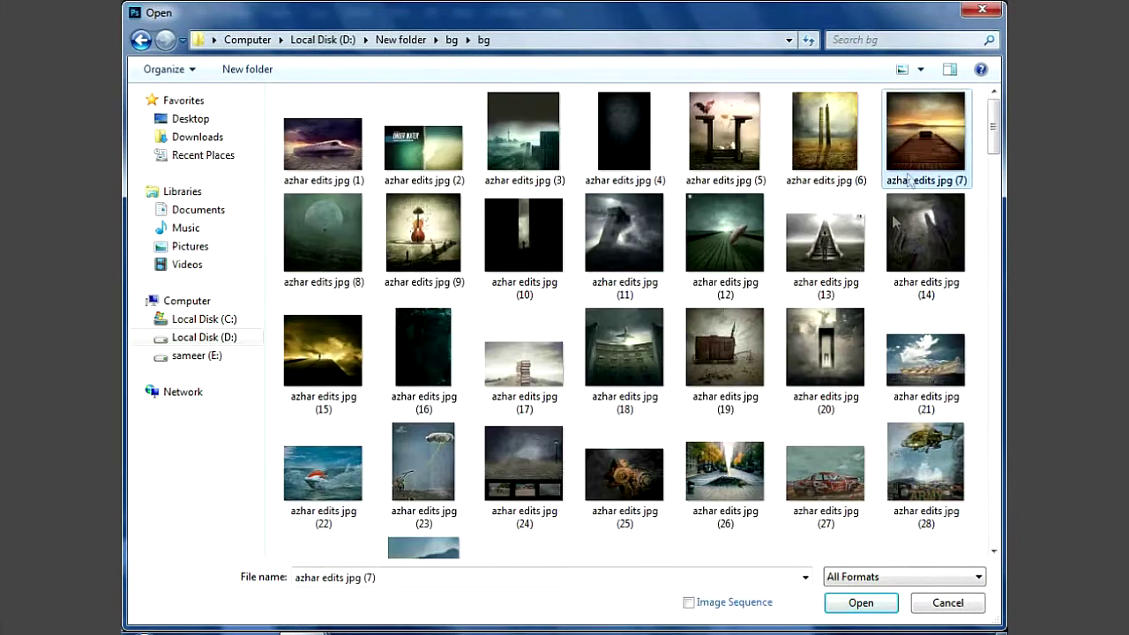
scroll(889, 245, "down", 3)
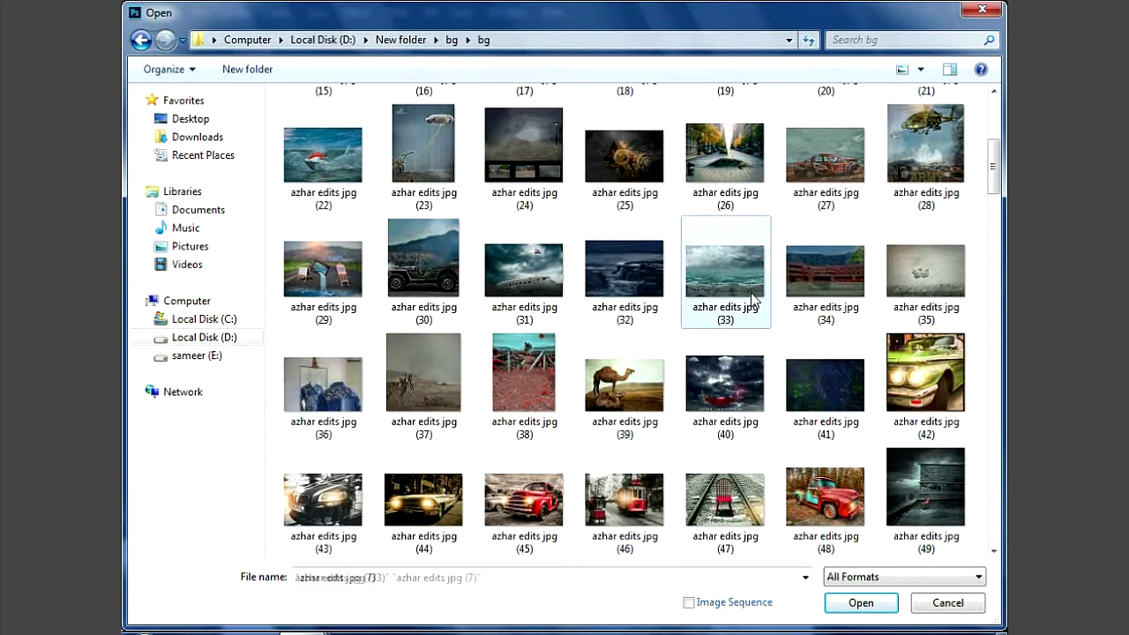
left_click(751, 291, "ctrl")
scroll(750, 291, "down", 3)
left_click(348, 332, "ctrl")
scroll(347, 332, "down", 3)
scroll(347, 333, "down", 3)
scroll(347, 332, "down", 3)
scroll(347, 333, "down", 3)
key("Return")
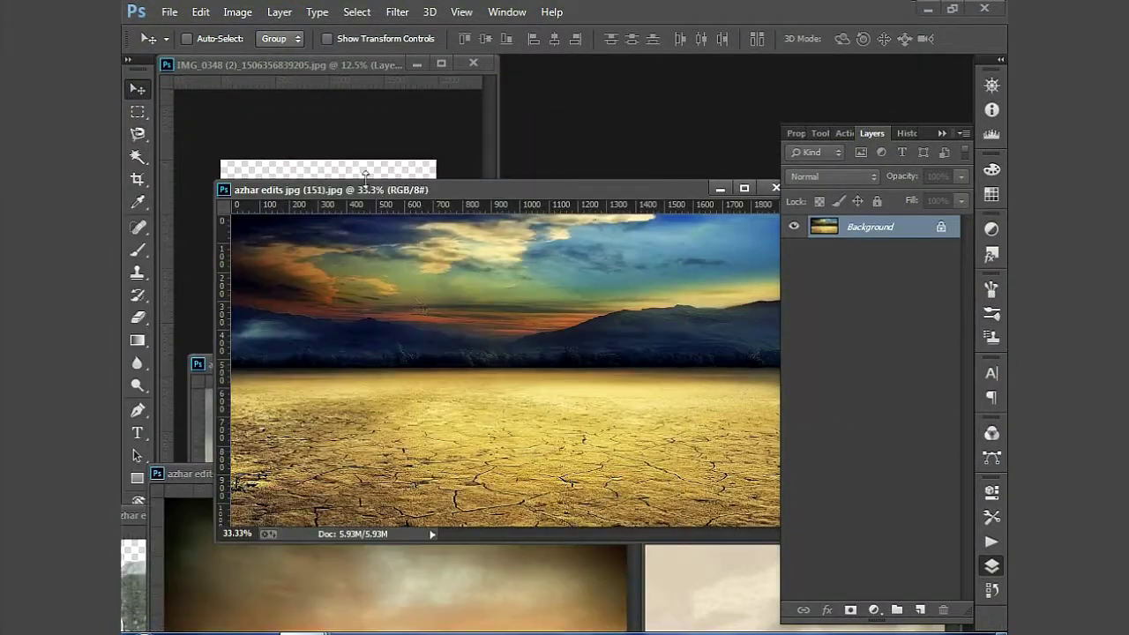
Bring the desert landscape into the man's composition, enlarge it and place it beneath the bench stripes
left_click(449, 258)
key("f")
left_click_drag(573, 246, 573, 432)
key("ctrl+t")
left_click_drag(390, 348, 219, 547)
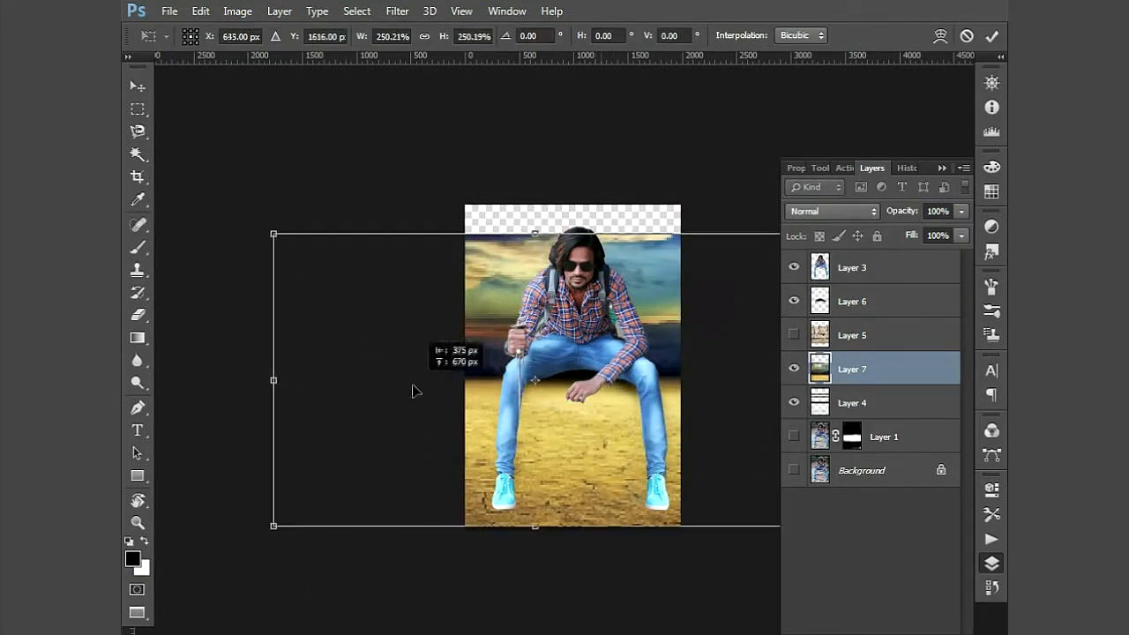
left_click_drag(467, 489, 456, 467)
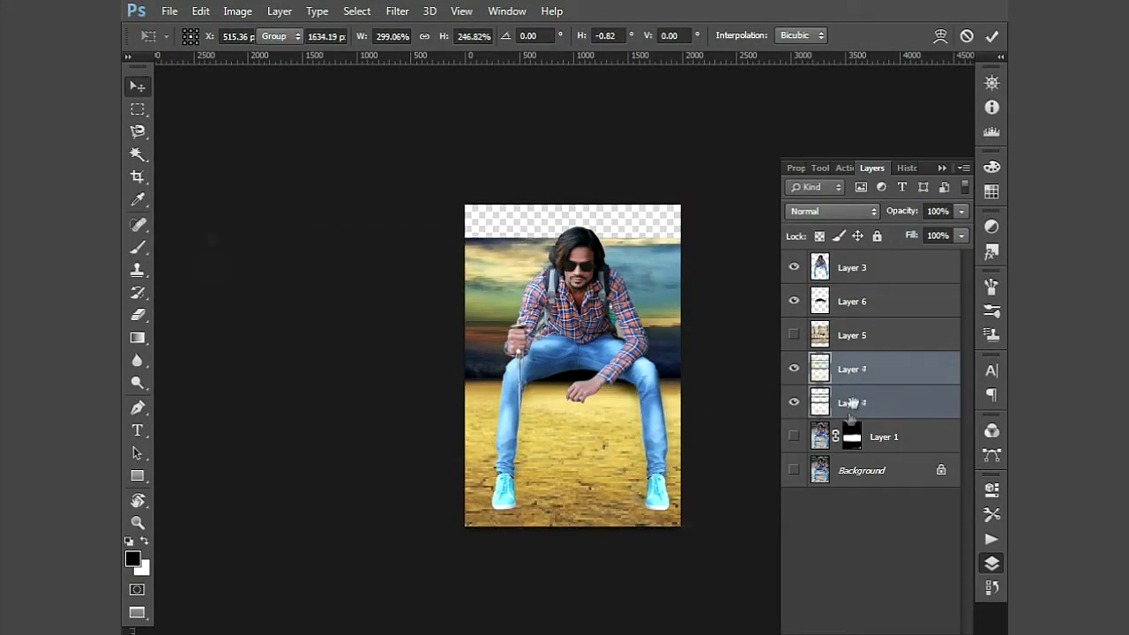
left_click_drag(855, 407, 847, 419)
left_click_drag(652, 423, 617, 472)
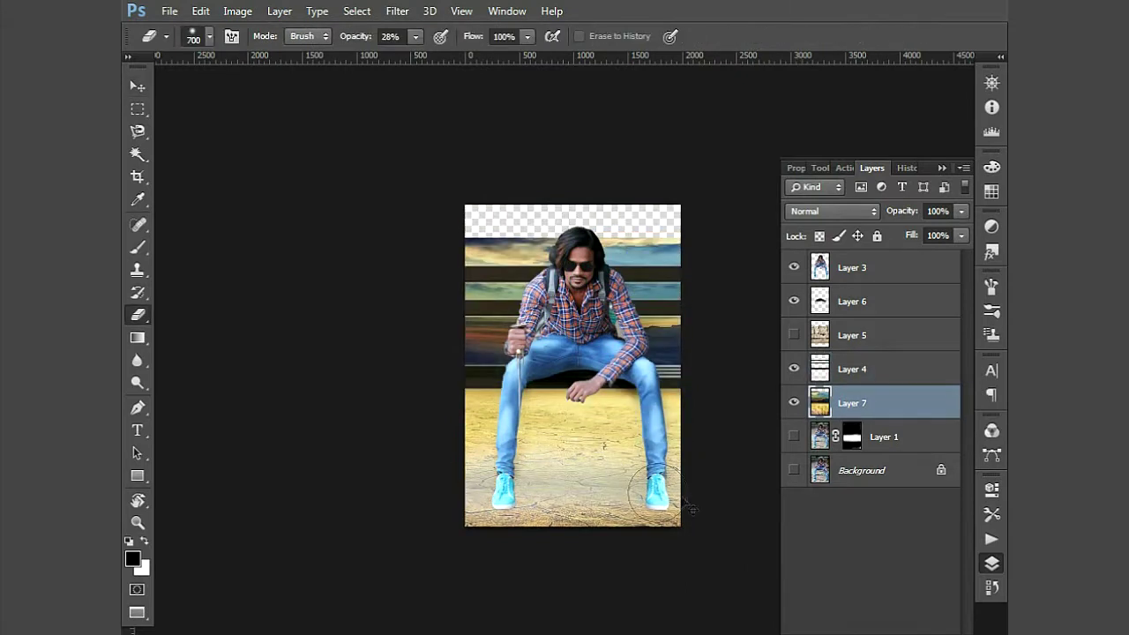
Shift the bench stripes, stretch the desert wider across the canvas, and hide the bench stripes
key("v")
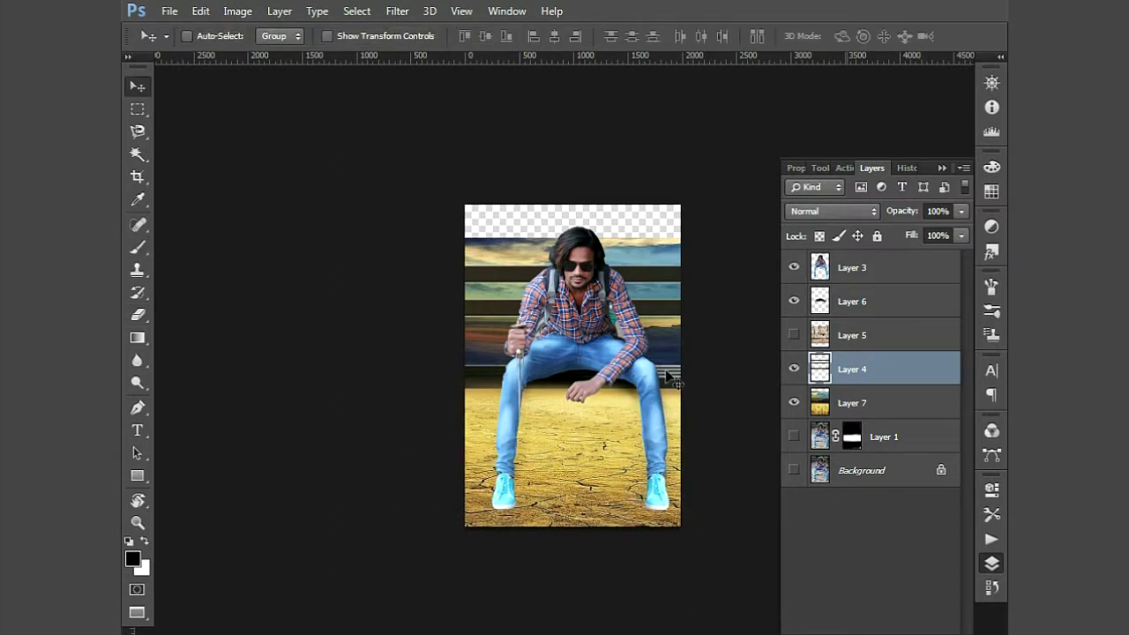
left_click_drag(668, 375, 686, 402)
key("ctrl+t")
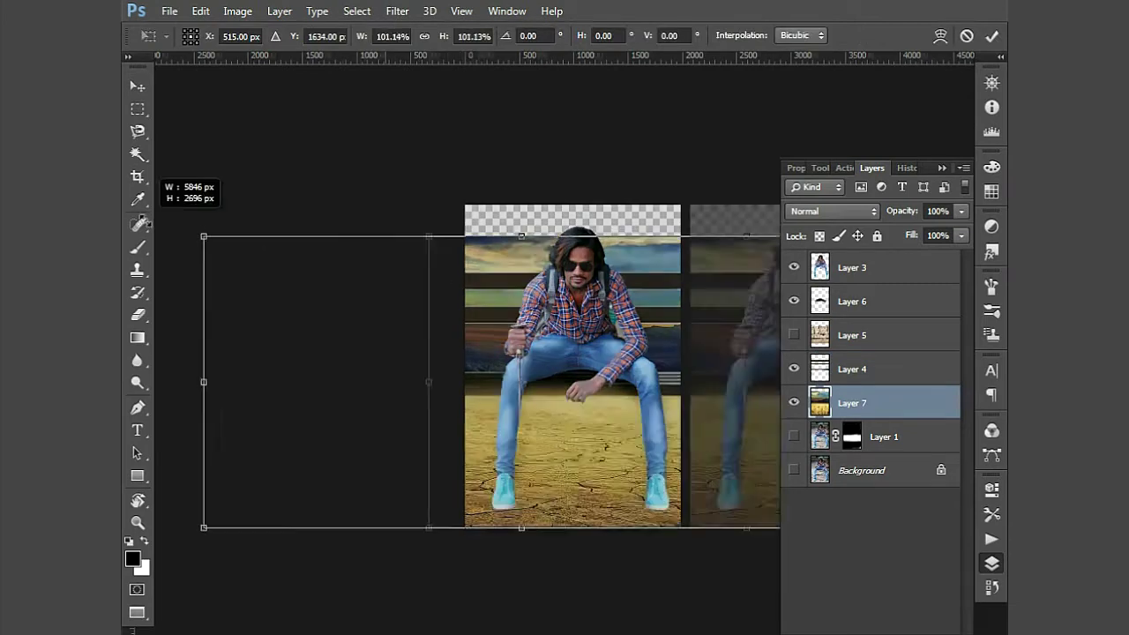
mouse_move(597, 481)
left_mouse_down()
mouse_move(407, 364)
mouse_move(445, 339)
left_mouse_up()
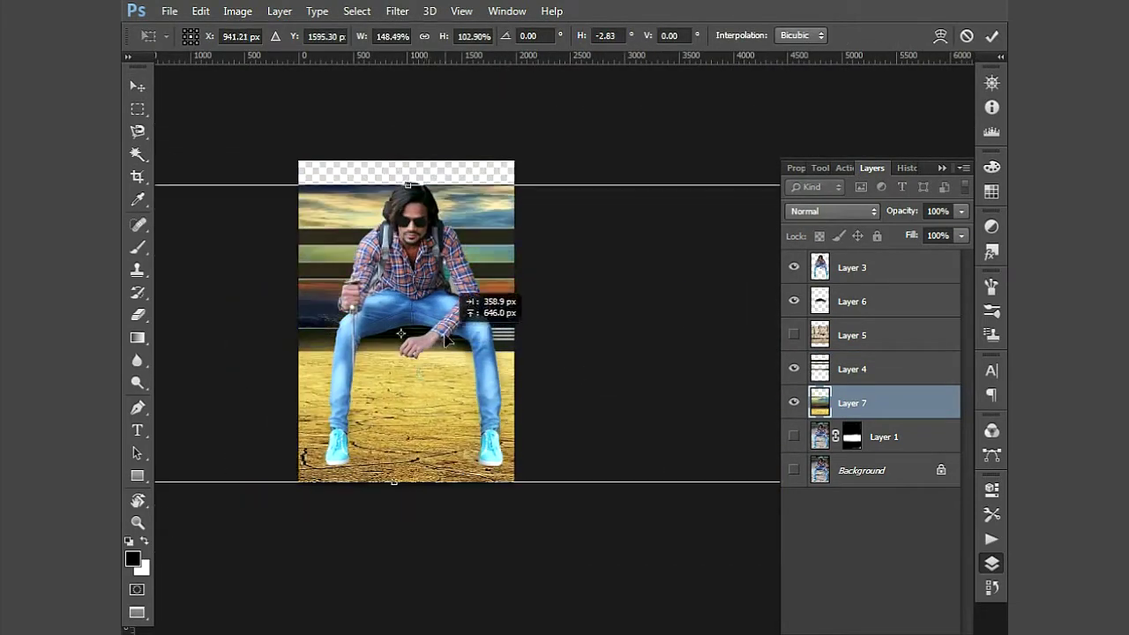
key("Return")
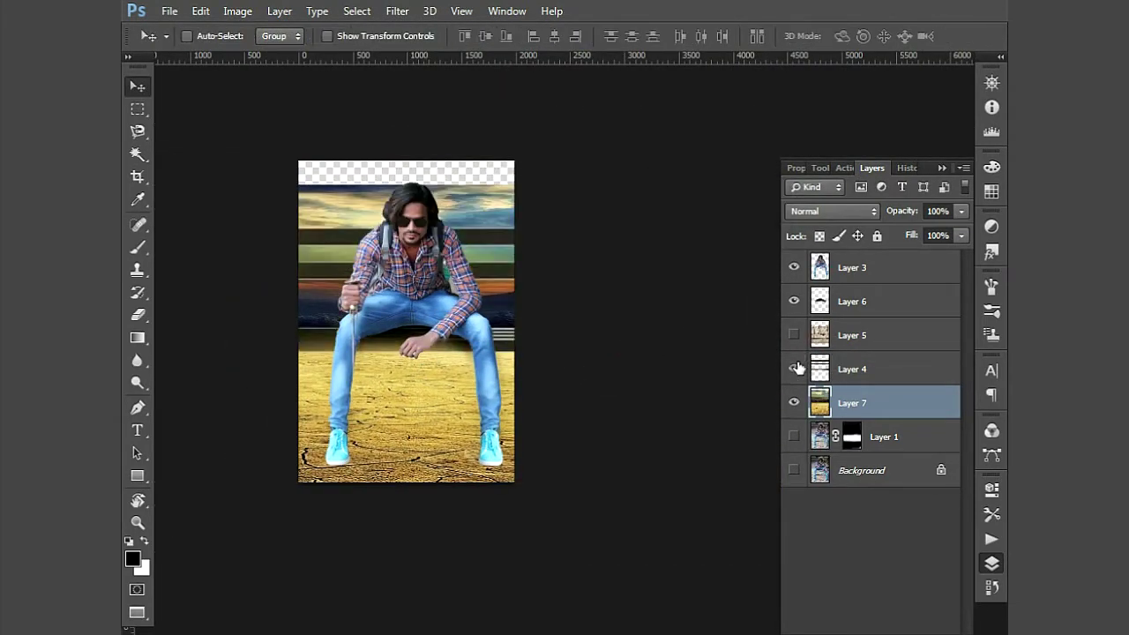
left_click(834, 406)
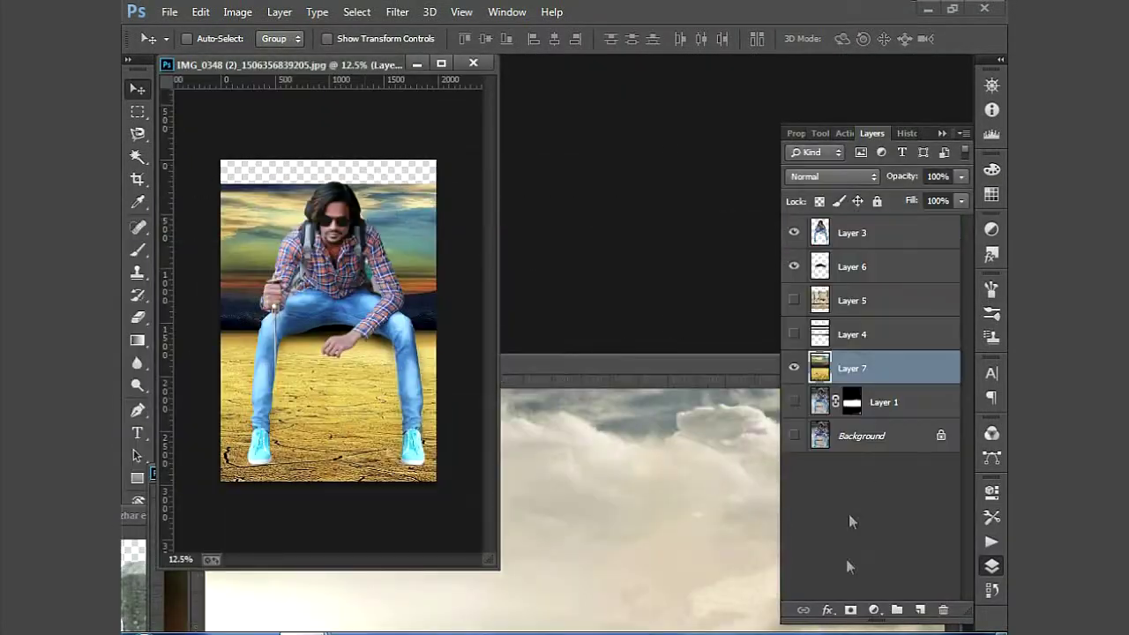
Fade the desert's sky and resize the cloud-and-city image beneath the desert layer
left_click_drag(276, 188, 307, 307)
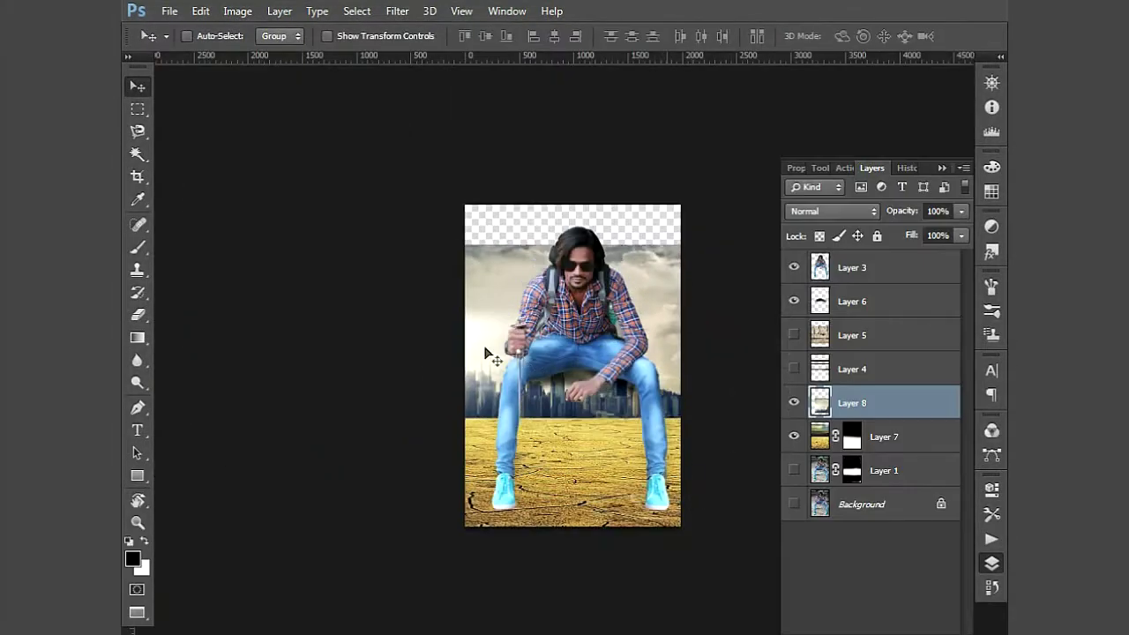
key("ctrl+t")
left_click_drag(424, 233, 459, 271)
key("Return")
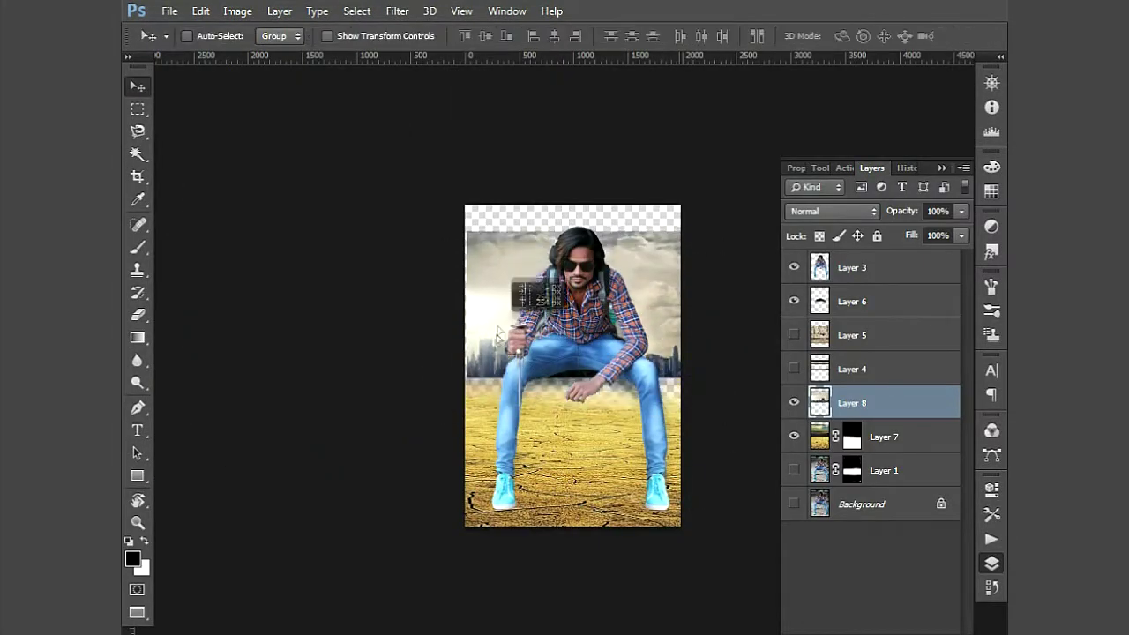
key("ctrl+bracketleft")
left_click(850, 403)
key("b")
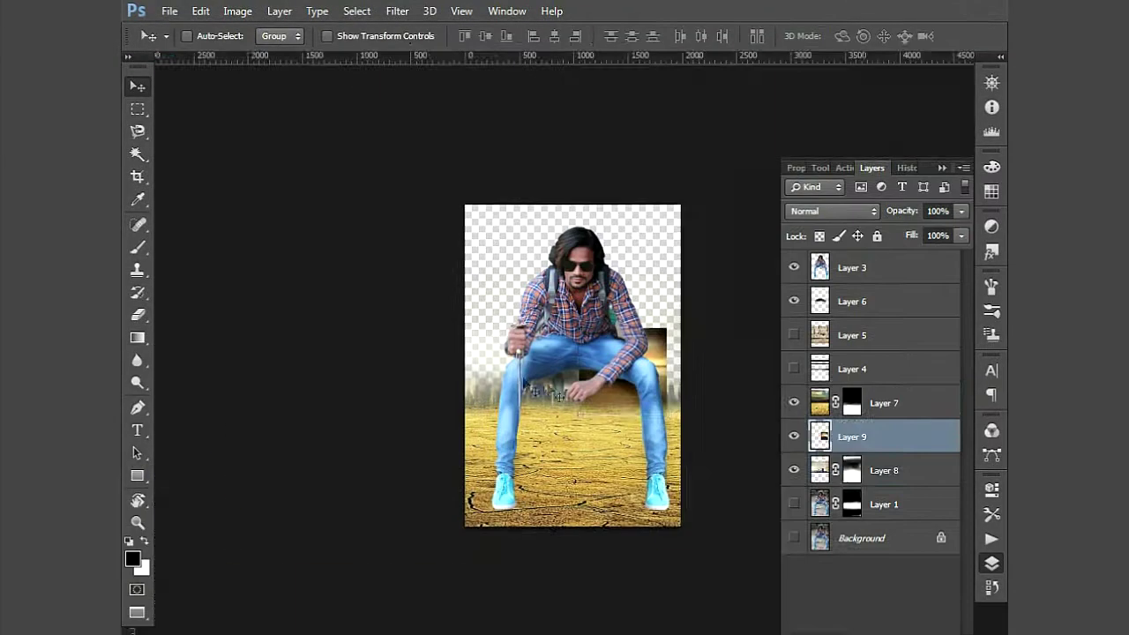
Stretch the sky layer to fill the canvas and move it below Layer 8
key("ctrl+t")
mouse_move(781, 541)
left_mouse_down()
mouse_move(685, 516)
mouse_move(643, 352)
left_mouse_up()
key("Return")
key("ctrl+bracketleft")
key("ctrl+t")
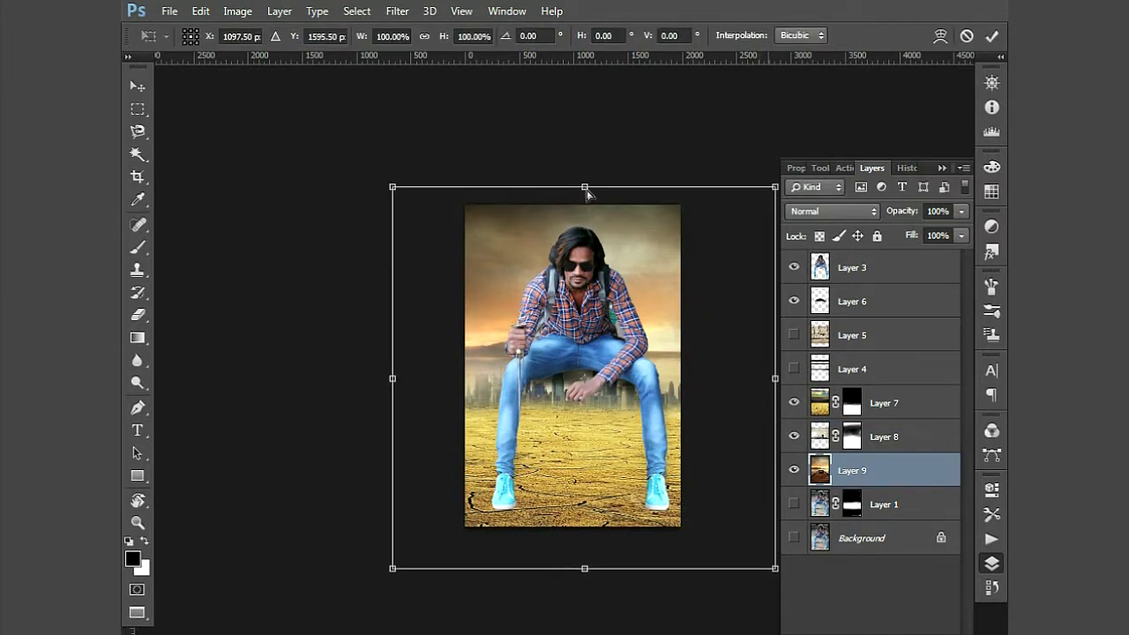
left_click_drag(584, 189, 580, 207)
mouse_move(390, 496)
left_mouse_down()
mouse_move(310, 569)
mouse_move(305, 634)
left_mouse_up()
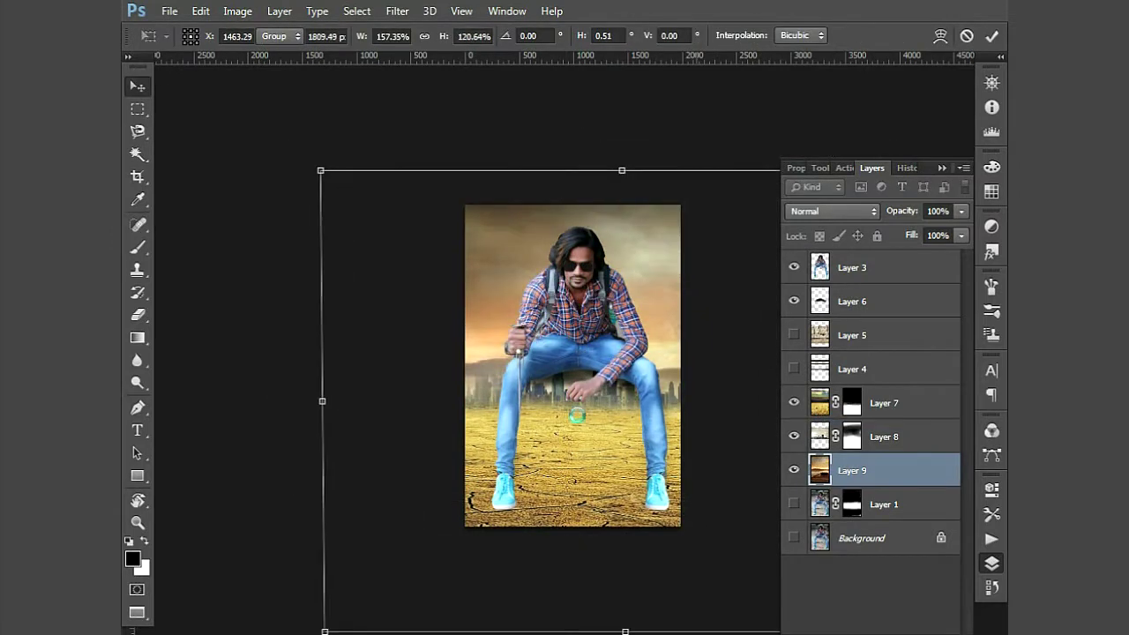
Squash Layer 7 vertically and move it over the lower canvas
left_click(644, 526)
key("ctrl+t")
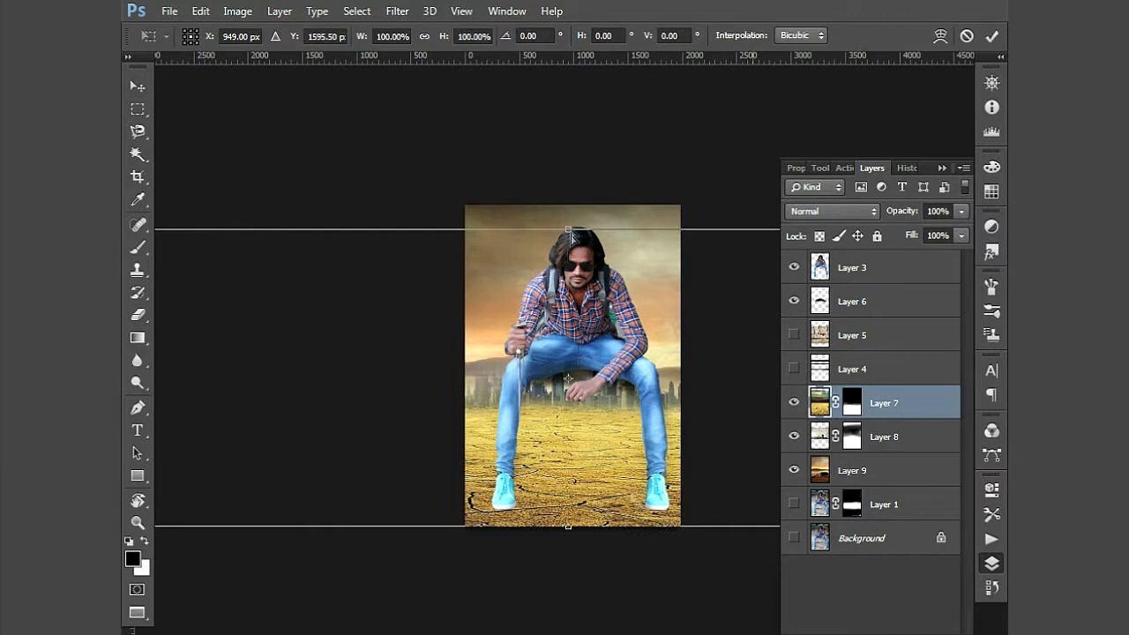
left_click_drag(468, 226, 467, 383)
left_click_drag(593, 393, 596, 487)
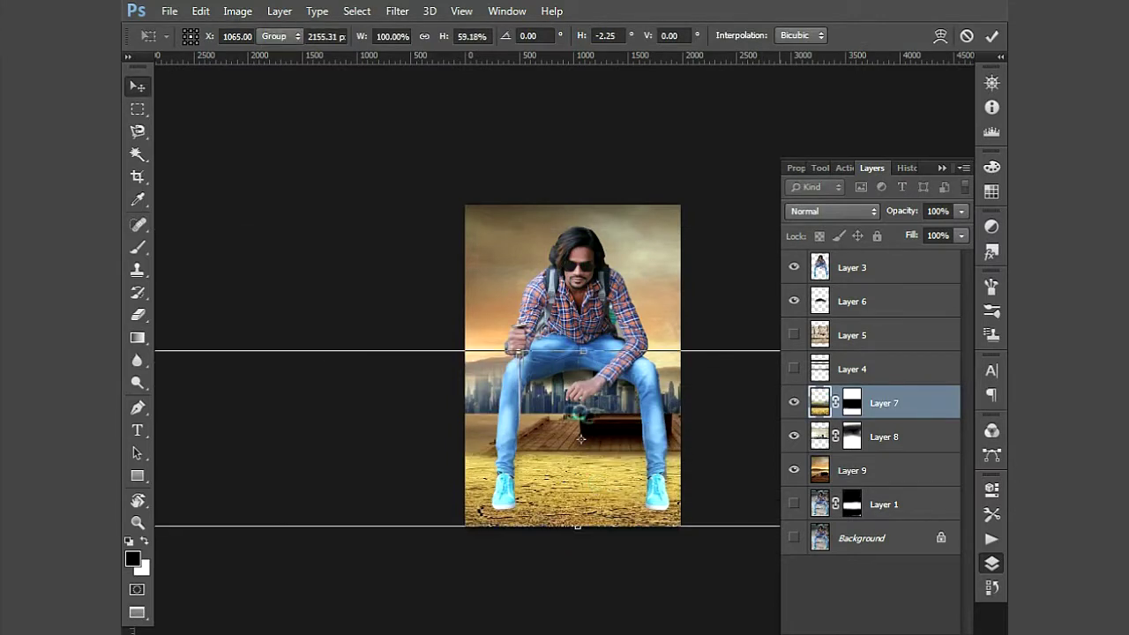
key("Return")
Move the sky layer down, then bring up the Open dialog for another image
right_click(571, 403)
left_click(584, 428)
left_click_drag(577, 413, 672, 310)
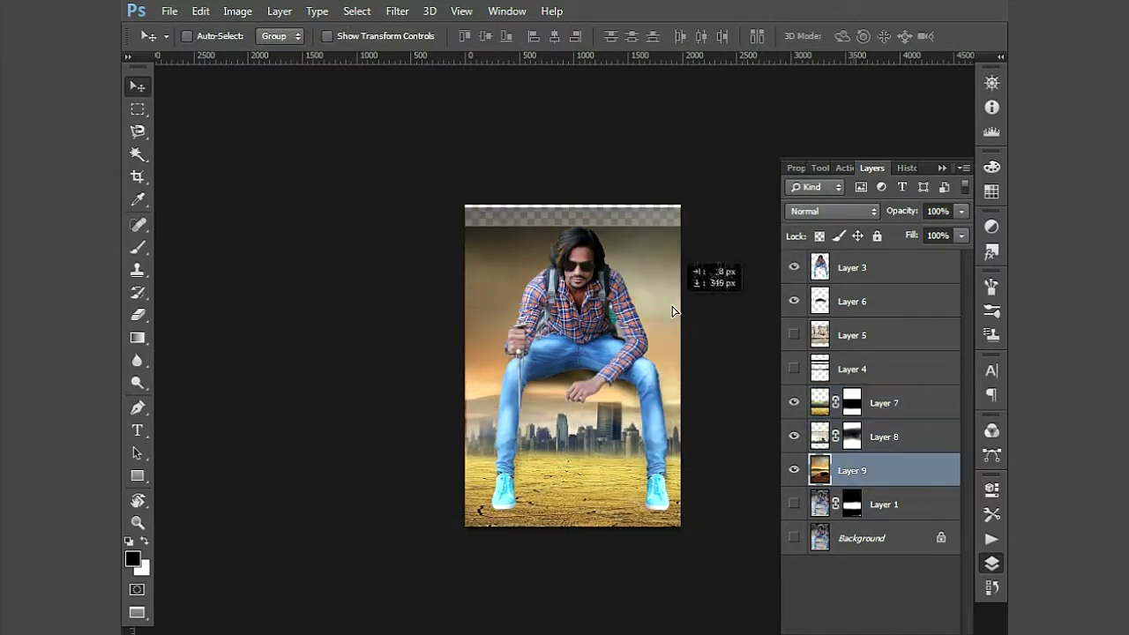
key("ctrl+t")
key("Return")
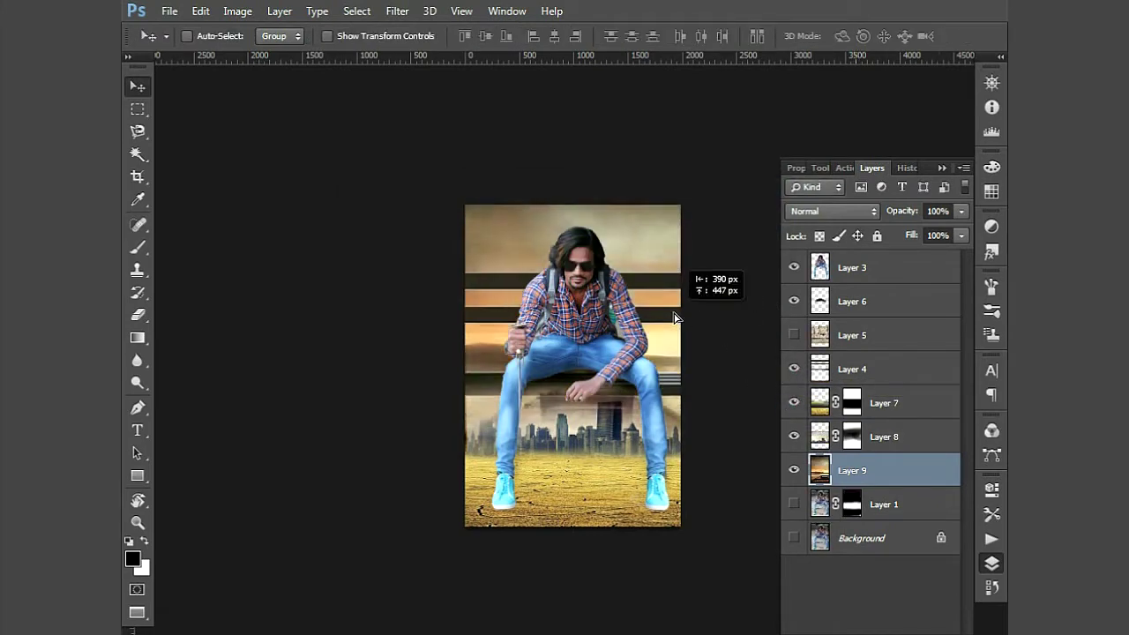
key("ctrl+o")
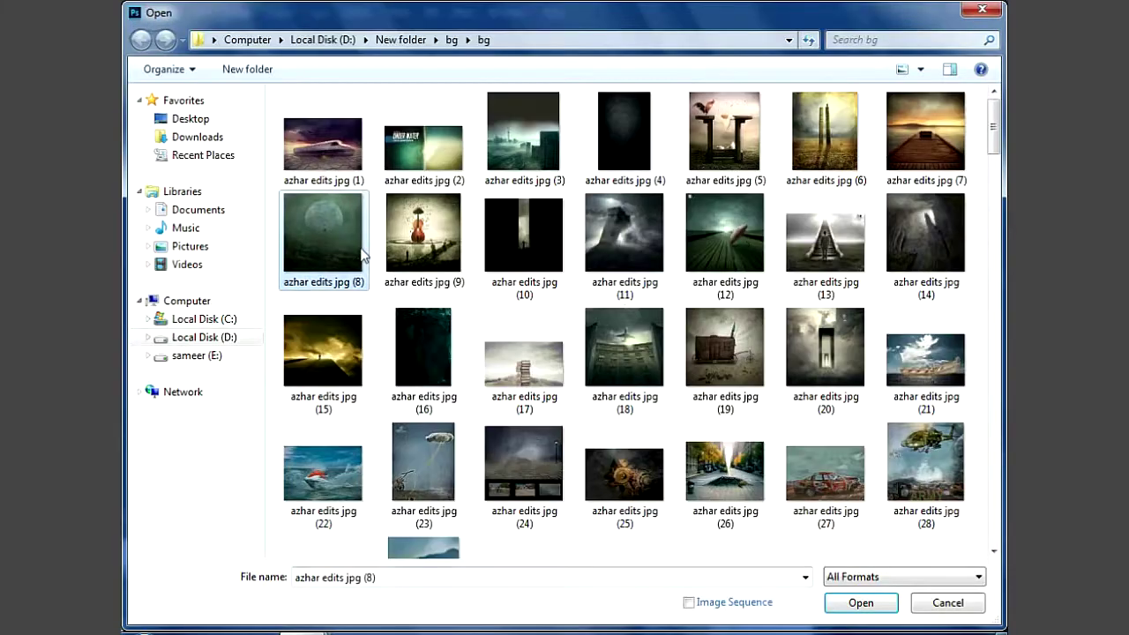
Browse to the bg png folder and place the 'azhar edits Png (2)' throne image
scroll(361, 251, "down", 3)
scroll(361, 251, "down", 2)
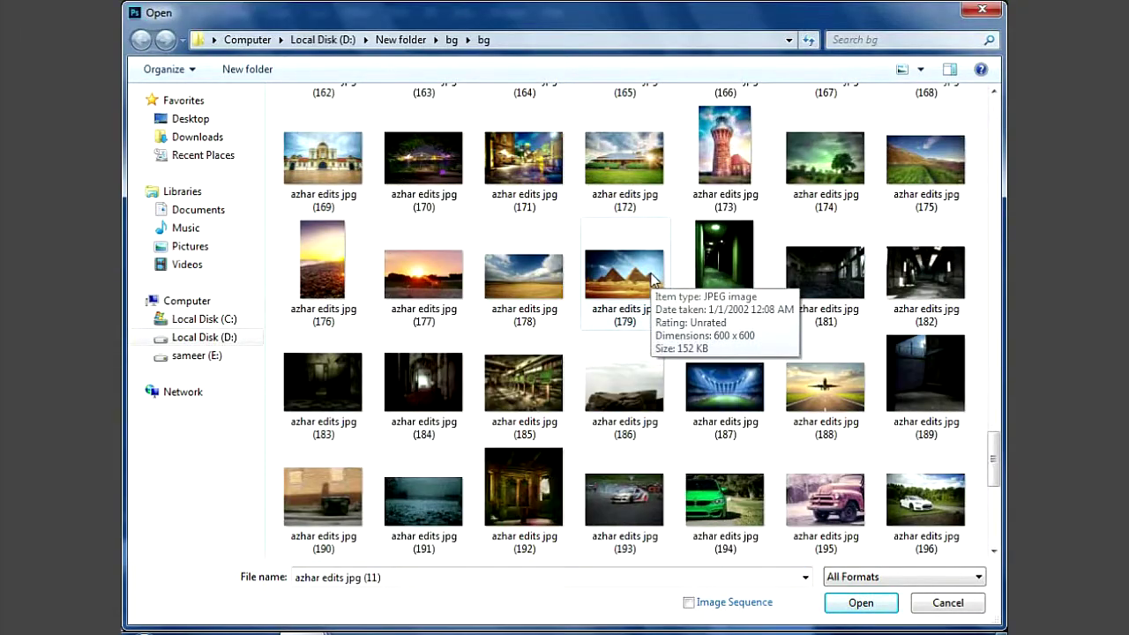
left_click(724, 499)
scroll(725, 499, "down", 3)
scroll(743, 539, "down", 2)
key("BackSpace")
key("BackSpace")
double_click(743, 185)
double_click(318, 139)
key("BackSpace")
double_click(416, 138)
left_click(591, 336)
scroll(591, 337, "down", 10)
scroll(591, 337, "down", 5)
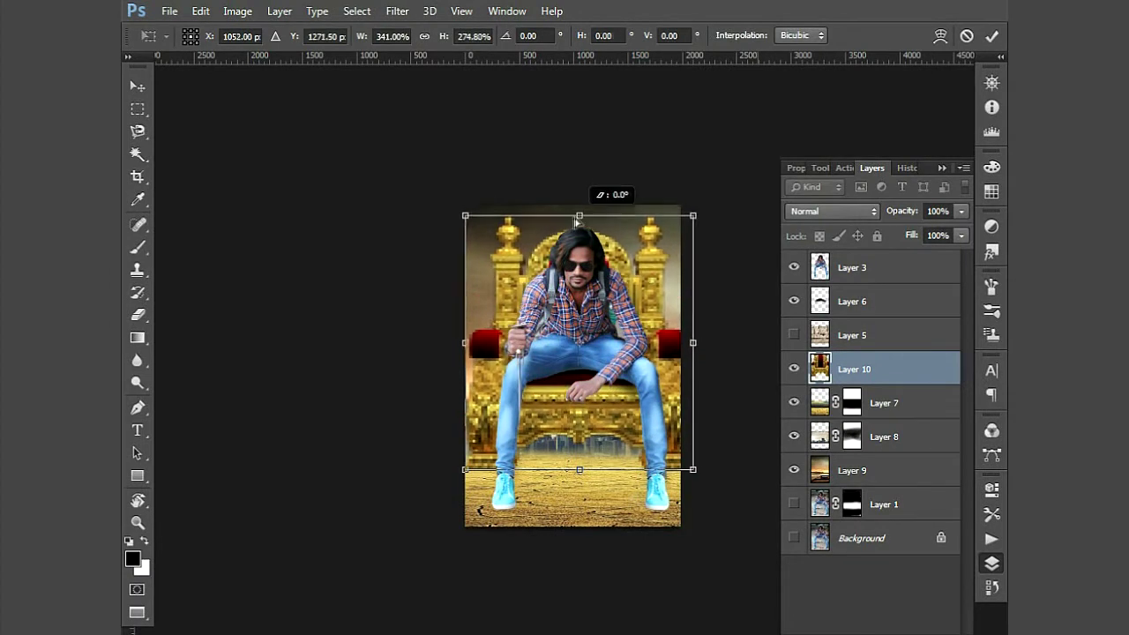
Delete the throne and place the mossy rock beneath the man as Layer 10
key("Return")
key("Delete")
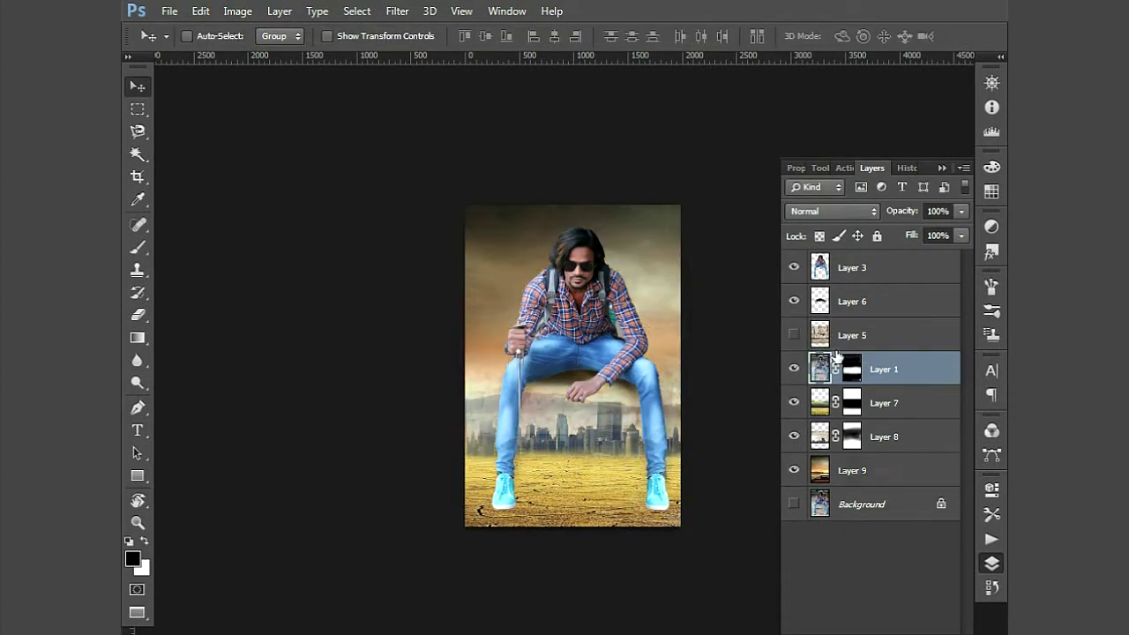
left_click_drag(834, 348, 650, 397)
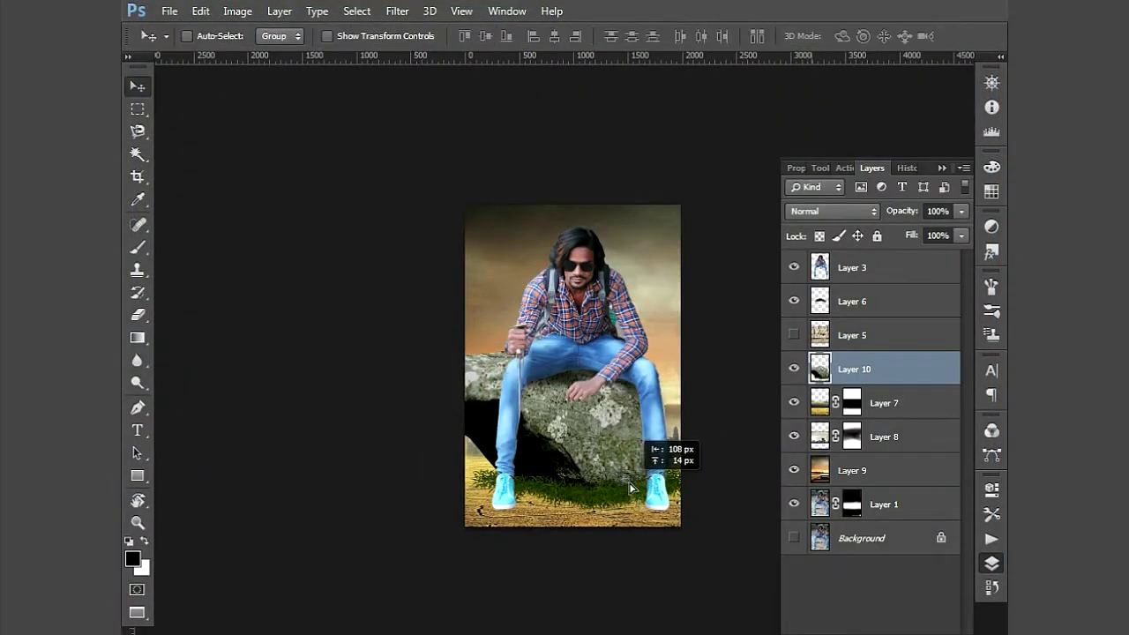
key("Return")
scroll(629, 482, "up", 2)
scroll(629, 482, "up", 2)
right_click(565, 477)
left_click(611, 488)
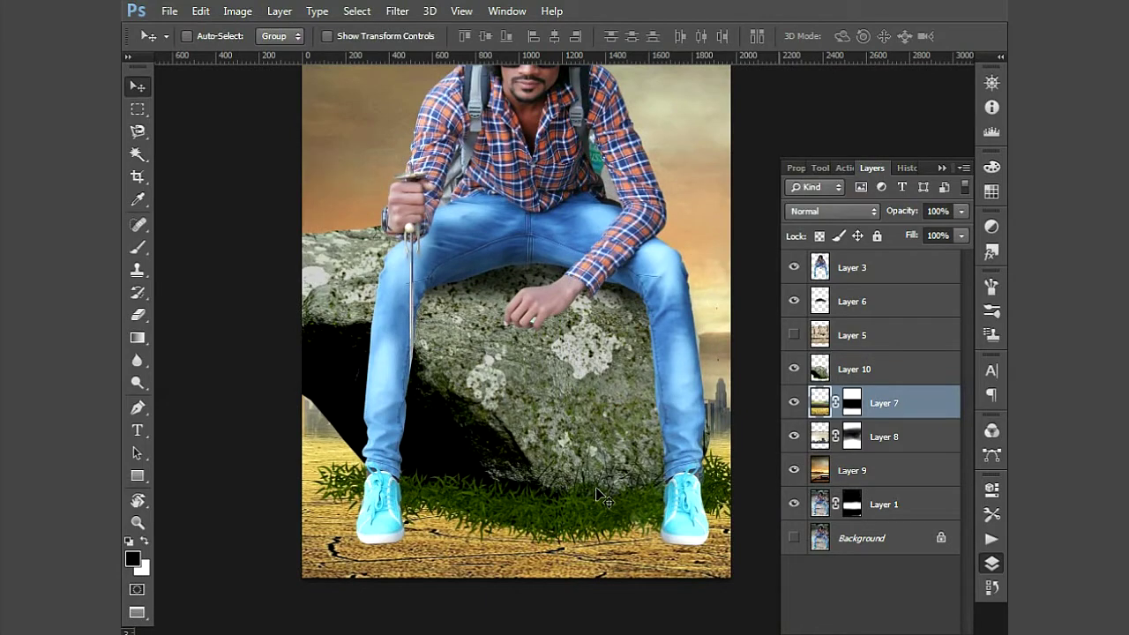
Apply Gaussian Blur to Layer 7 and delete the sofa layer
left_click(397, 11)
left_click(677, 336)
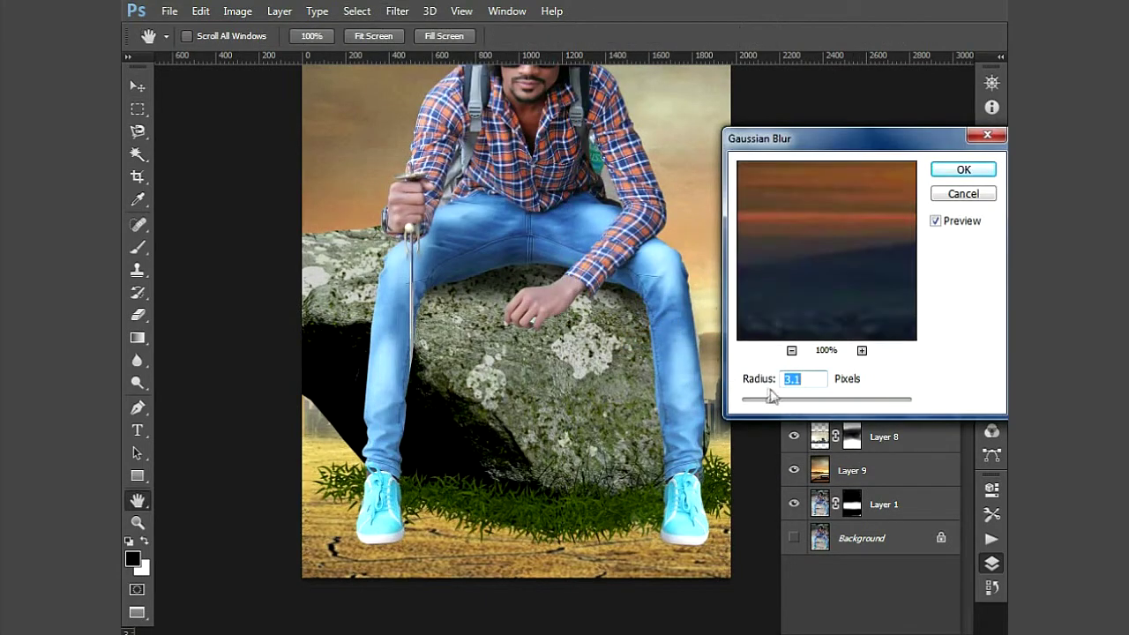
key("Return")
left_click(793, 334)
left_click(851, 335)
key("Delete")
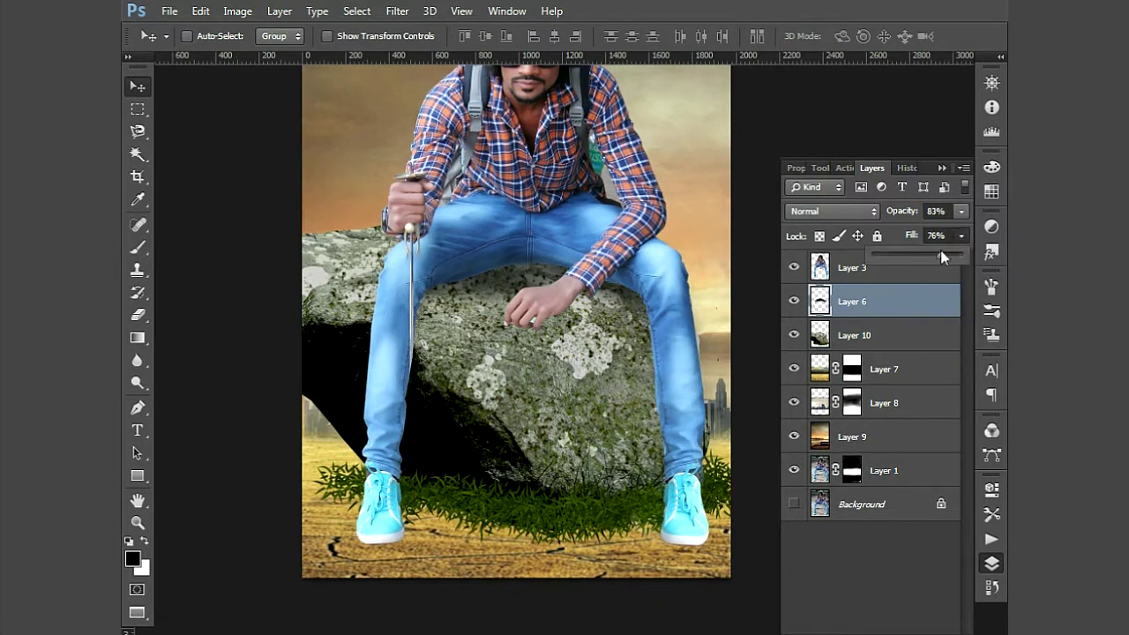
Apply Gaussian Blur to the sky layer
left_click(794, 436)
left_click(851, 436)
left_click(397, 11)
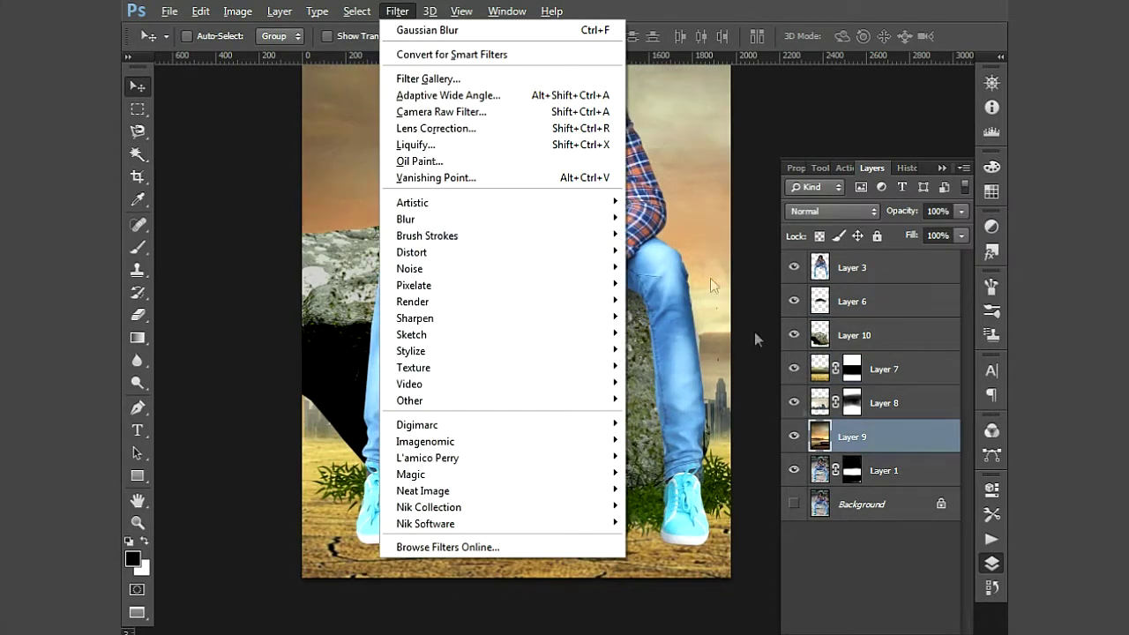
left_click(680, 264)
key("Return")
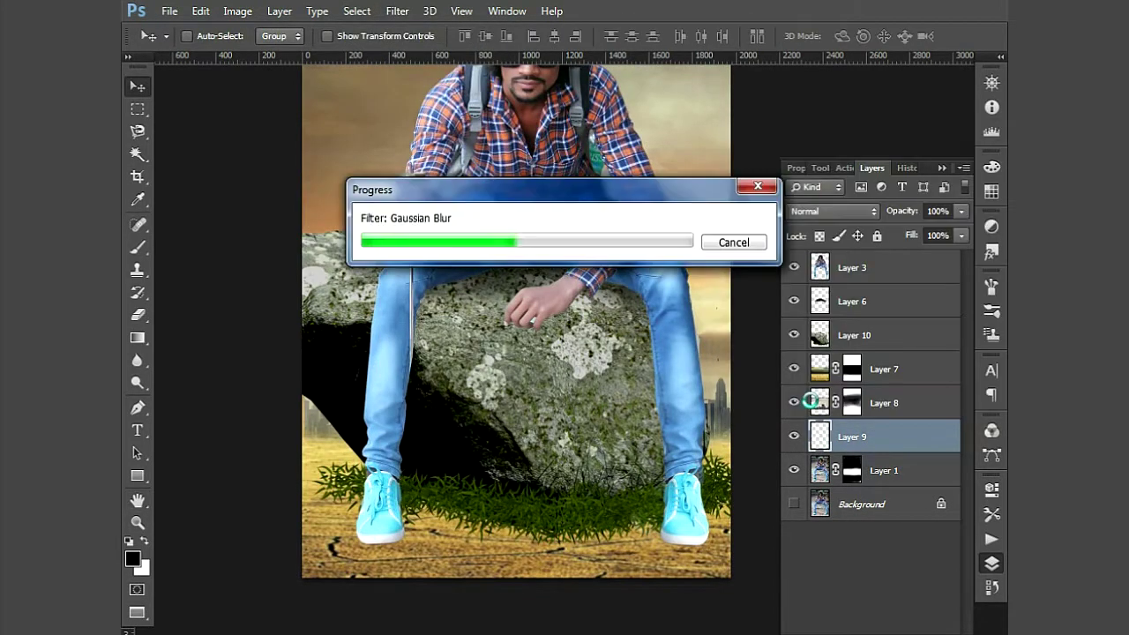
Delete Layer 8 along with the sky and city layers
key("ctrl+minus")
right_click(726, 486)
left_click(723, 349, "ctrl")
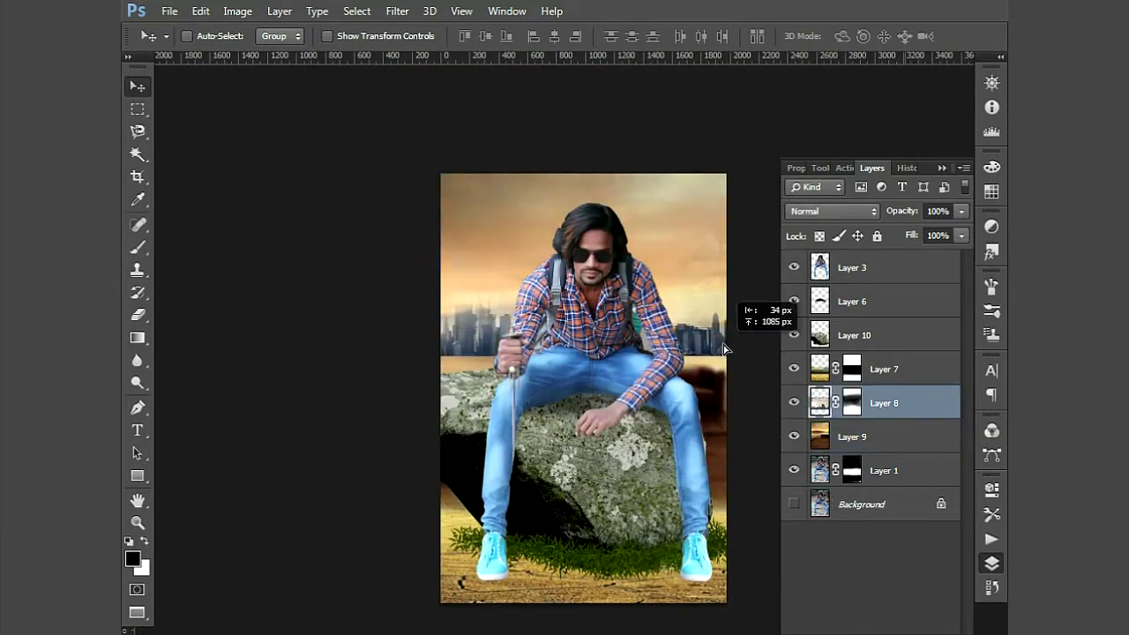
right_click(714, 265)
left_click(736, 269)
key("Delete")
key("Delete")
right_click(728, 421)
left_click(749, 433)
key("Delete")
In full-screen view, lower Hue/Saturation saturation to -38
key("f")
key("f")
key("ctrl+u")
left_click_drag(838, 336, 805, 336)
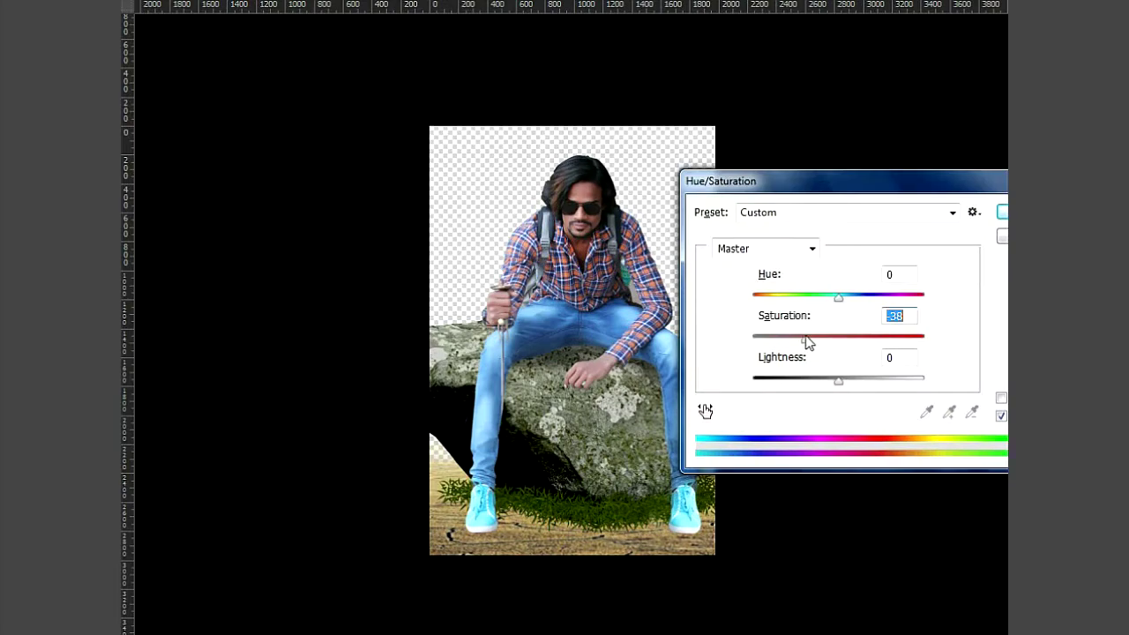
Lower the lightness, apply the Hue/Saturation change and leave full-screen view
left_click_drag(837, 380, 817, 380)
key("Return")
key("ctrl+minus")
key("f")
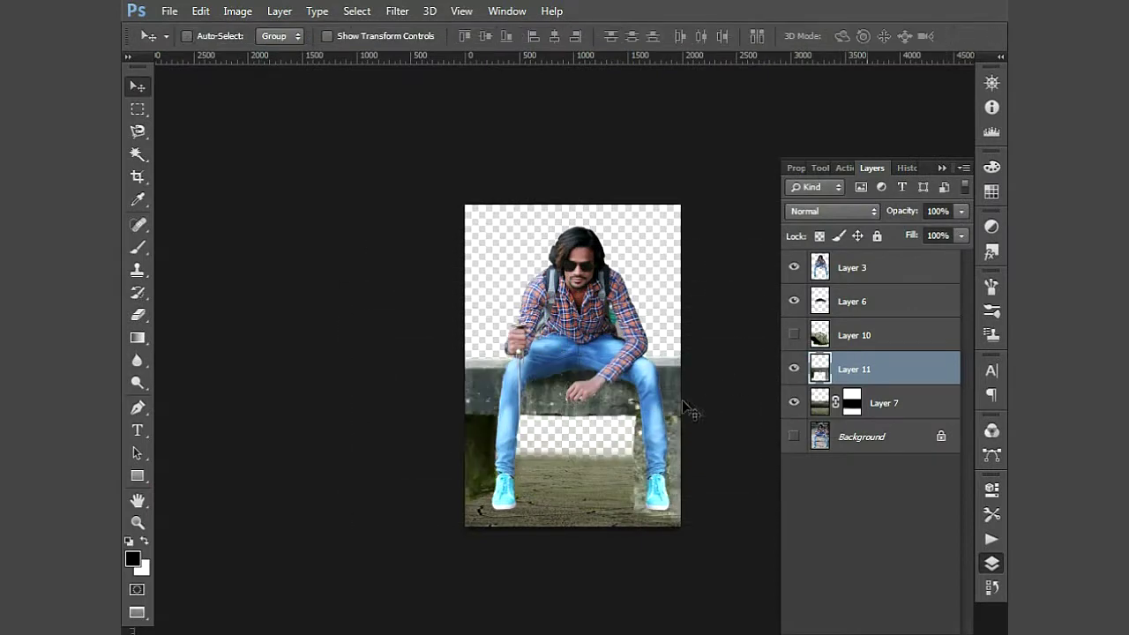
Move the stone under the man and make the mossy rock layer visible
mouse_move(686, 405)
left_mouse_down()
mouse_move(667, 395)
mouse_move(722, 404)
left_mouse_up()
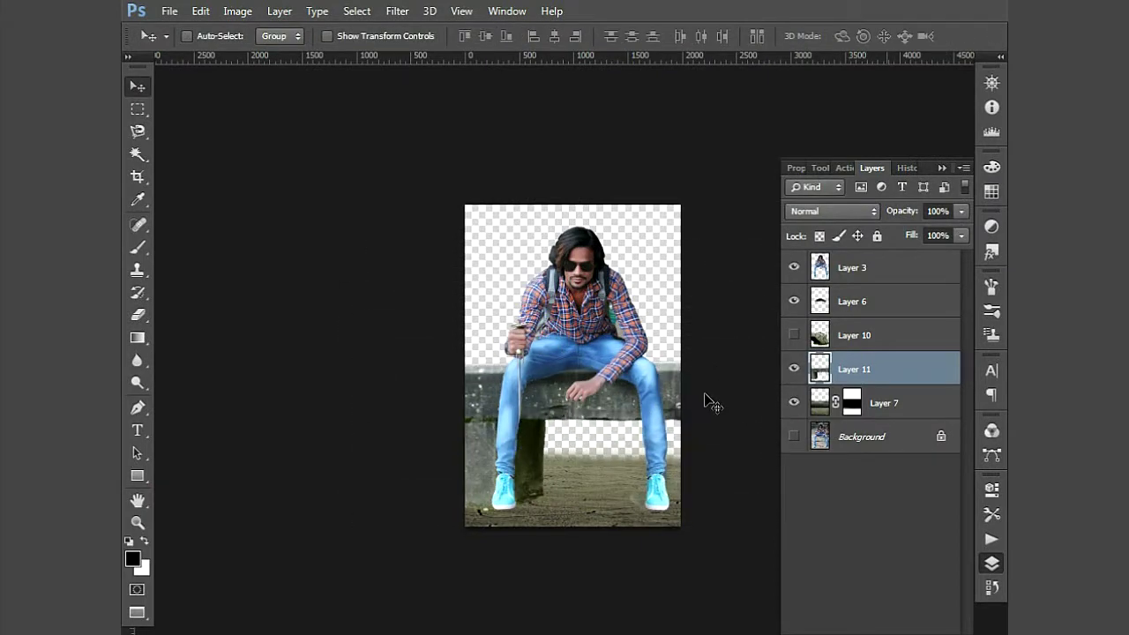
left_click(793, 335)
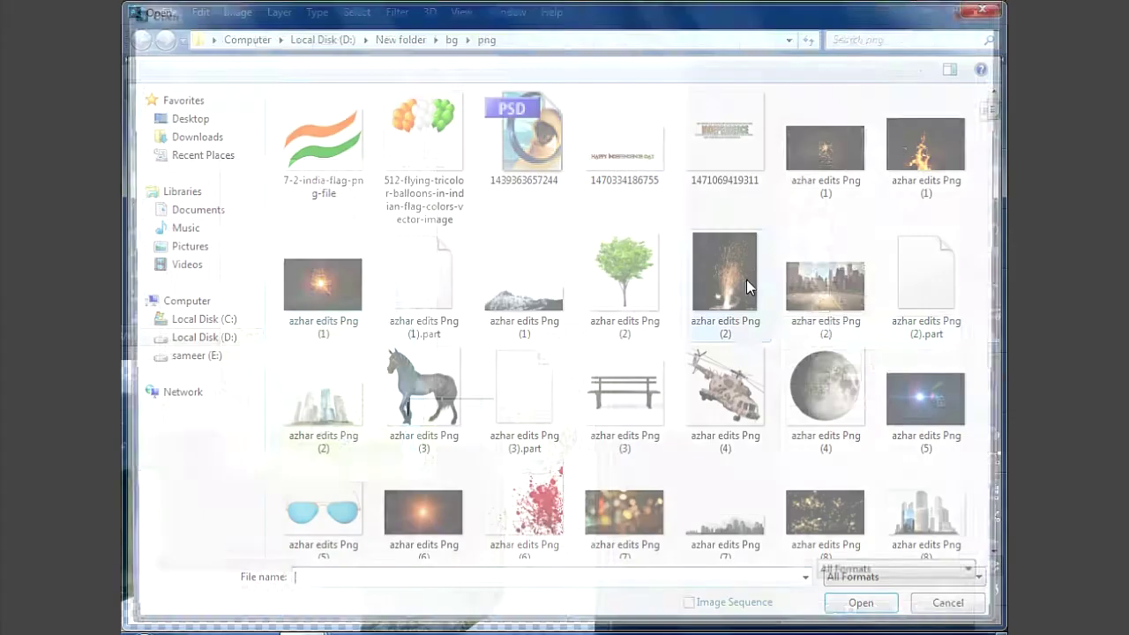
scroll(745, 280, "down", 3)
scroll(746, 279, "down", 10)
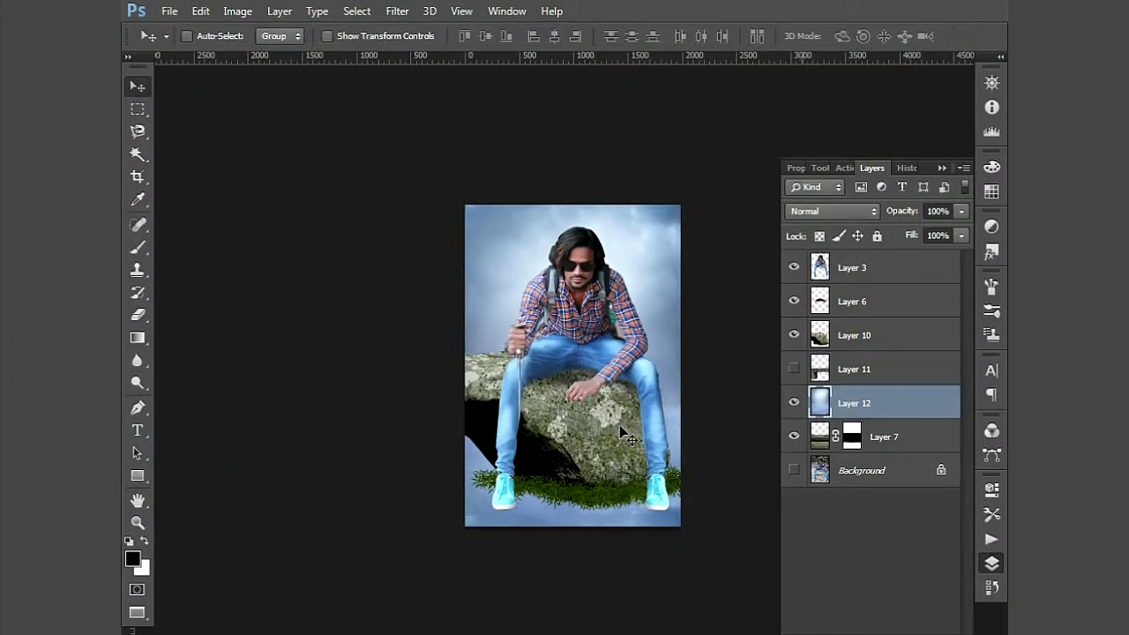
Shift the sky's hue to a teal tint with Hue/Saturation
left_click_drag(798, 297, 752, 297)
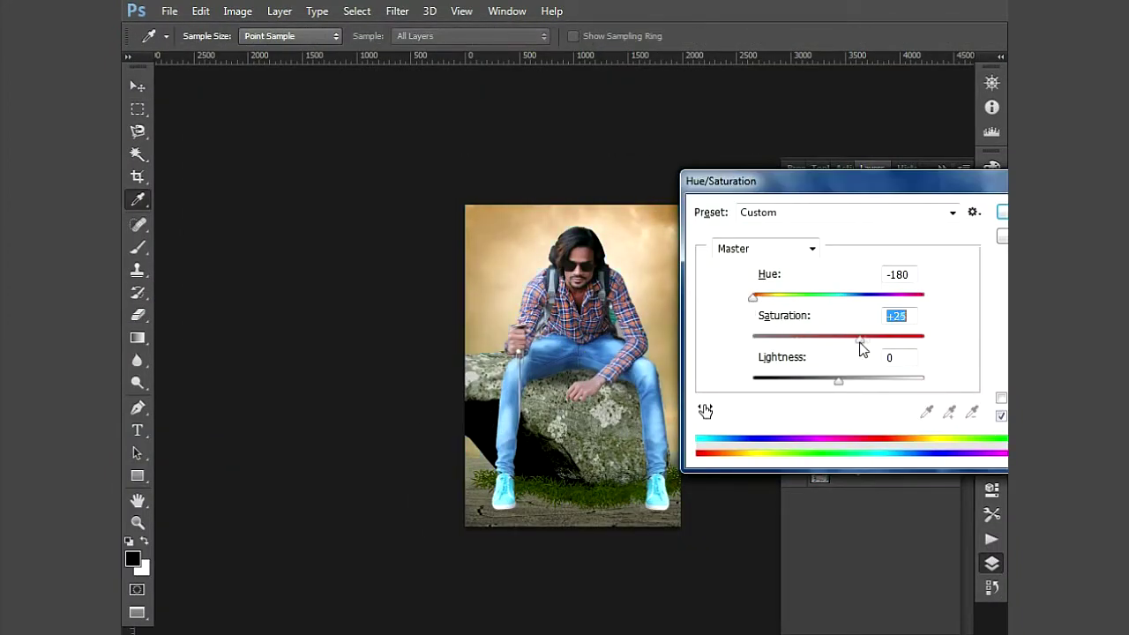
left_click(826, 297)
mouse_move(796, 301)
left_mouse_down()
mouse_move(914, 298)
mouse_move(801, 308)
left_mouse_up()
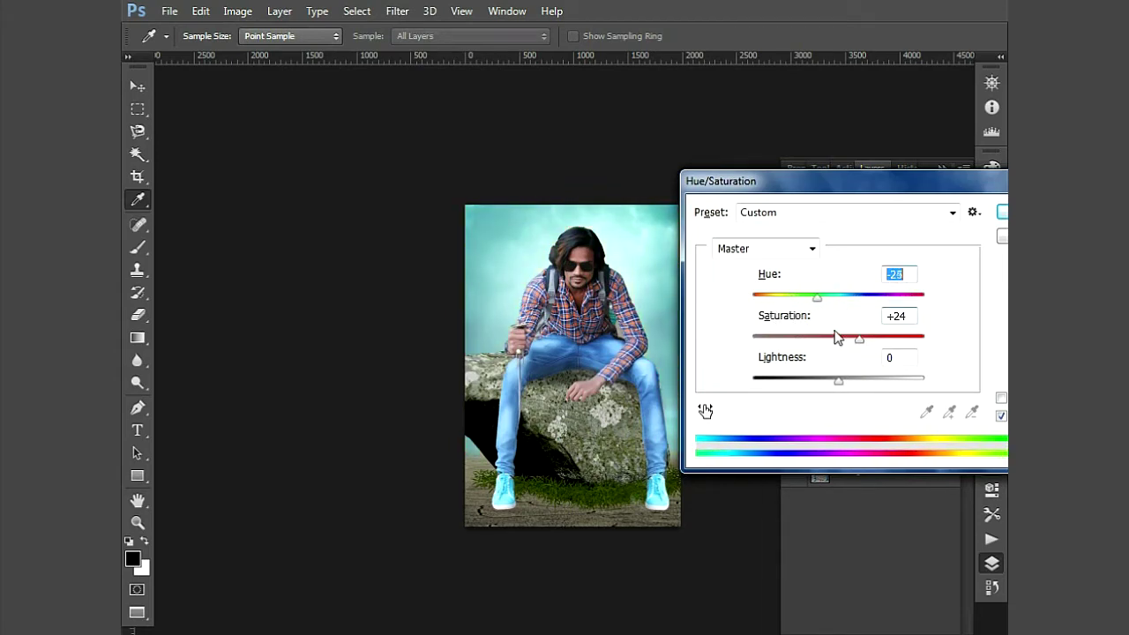
key("Return")
Apply a 20.9 px Gaussian Blur to the purple bokeh layer
left_click(397, 10)
left_click(629, 344)
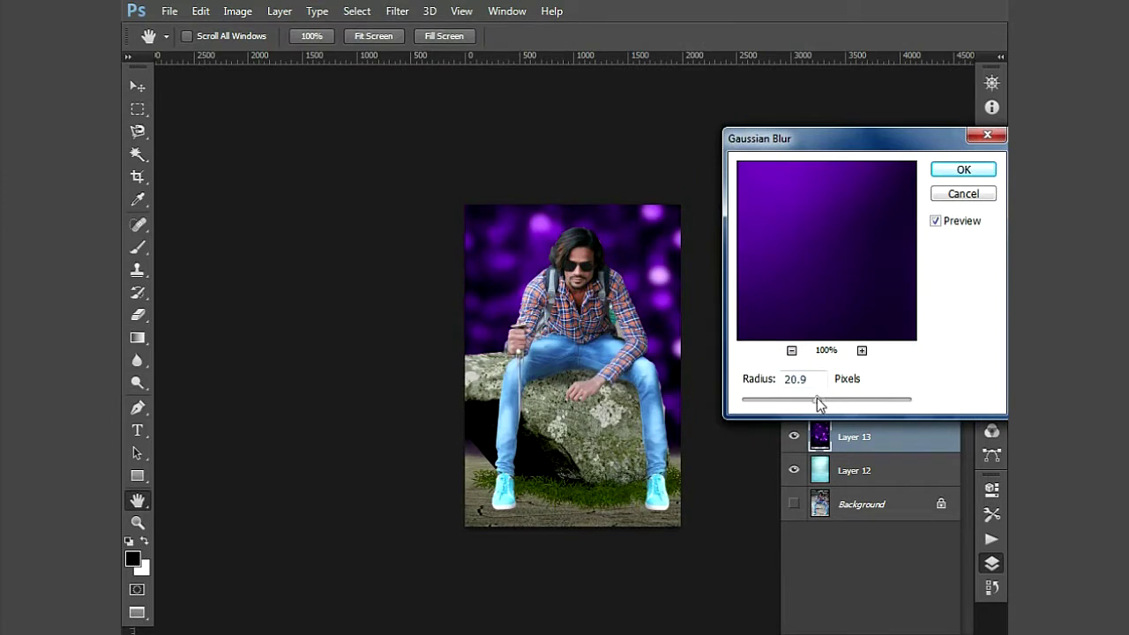
left_click(963, 169)
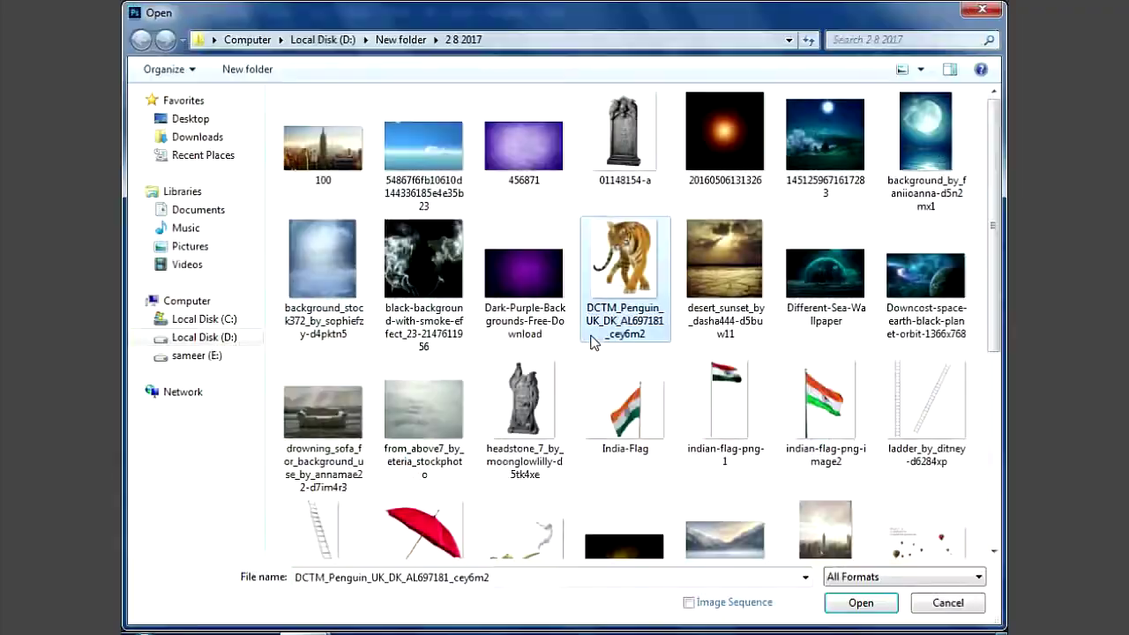
scroll(593, 342, "down", 3)
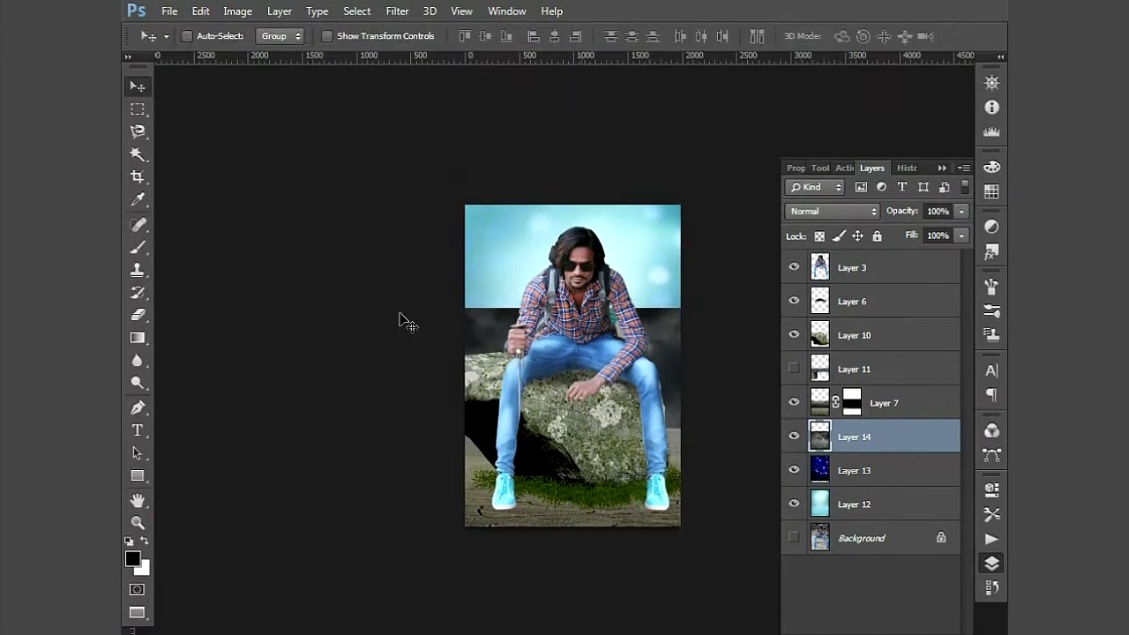
Lower and skew the stormy ground's top edge, then hide Layer 7
key("ctrl+t")
left_click_drag(608, 247, 599, 428)
key("Return")
left_click(794, 402)
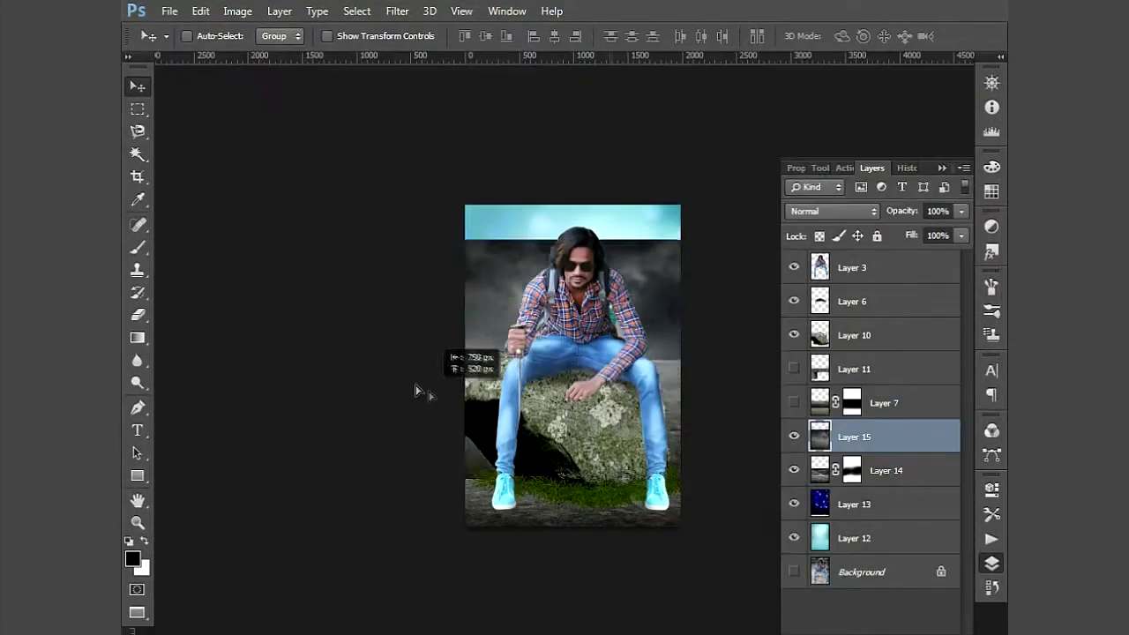
Test an enlarged extra image in Screen mode below Layer 14, then delete it
left_click_drag(415, 389, 448, 396)
key("ctrl+t")
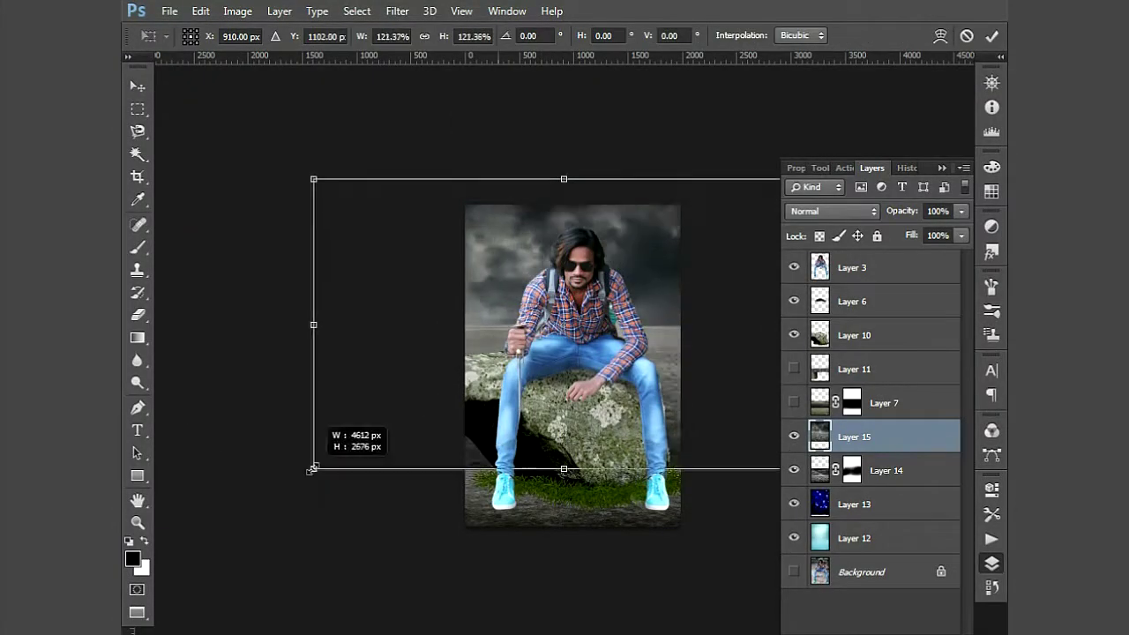
left_click_drag(310, 468, 271, 506)
key("Return")
key("ctrl+bracketleft")
left_click(820, 212)
left_click(796, 156)
key("Delete")
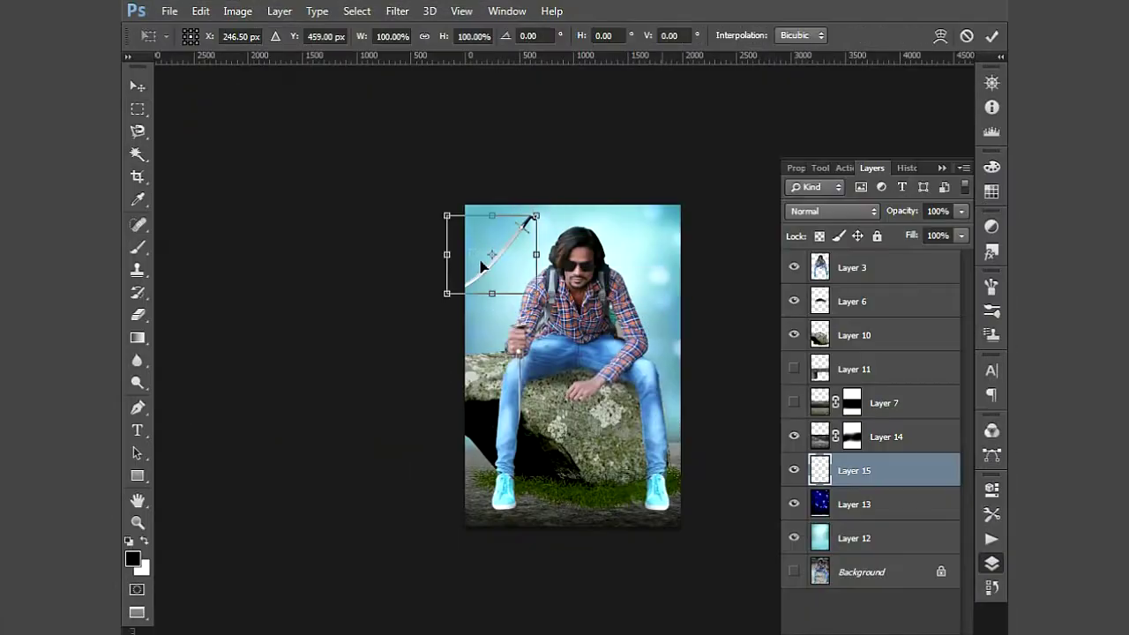
Flip the sword vertically and move its layer to the top of the stack
right_click(549, 414)
left_click(573, 417)
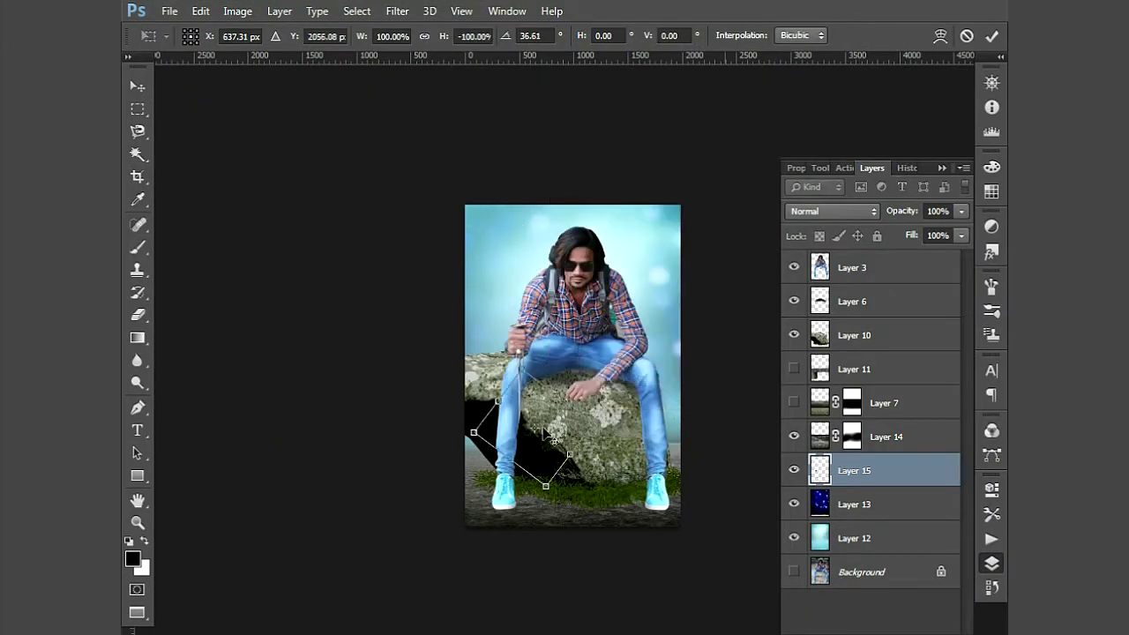
key("Return")
key("ctrl+shift+bracketright")
key("Return")
Clone away the watermark lettering on the blade at 61% opacity
scroll(529, 494, "up", 6, "alt")
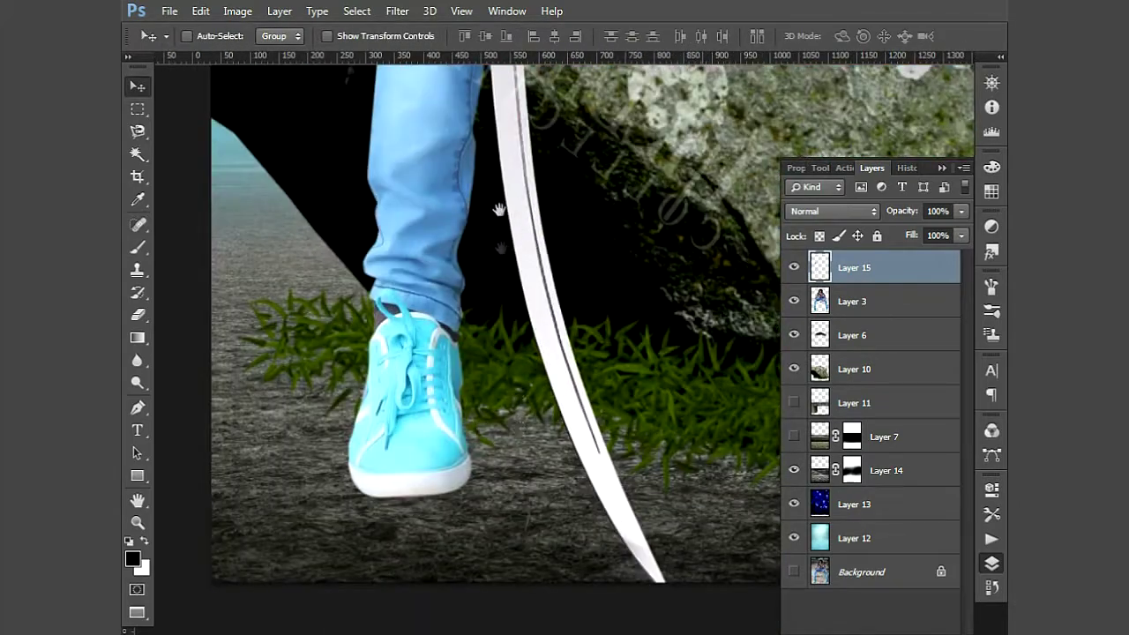
left_click_drag(496, 196, 476, 573)
key("e")
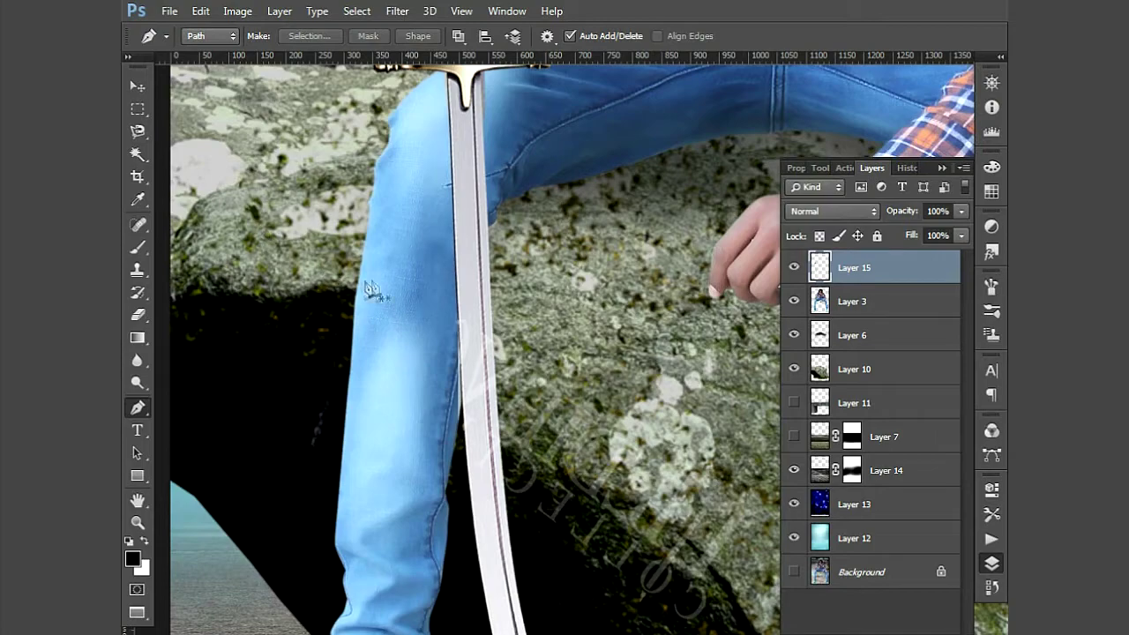
scroll(520, 599, "down", 5)
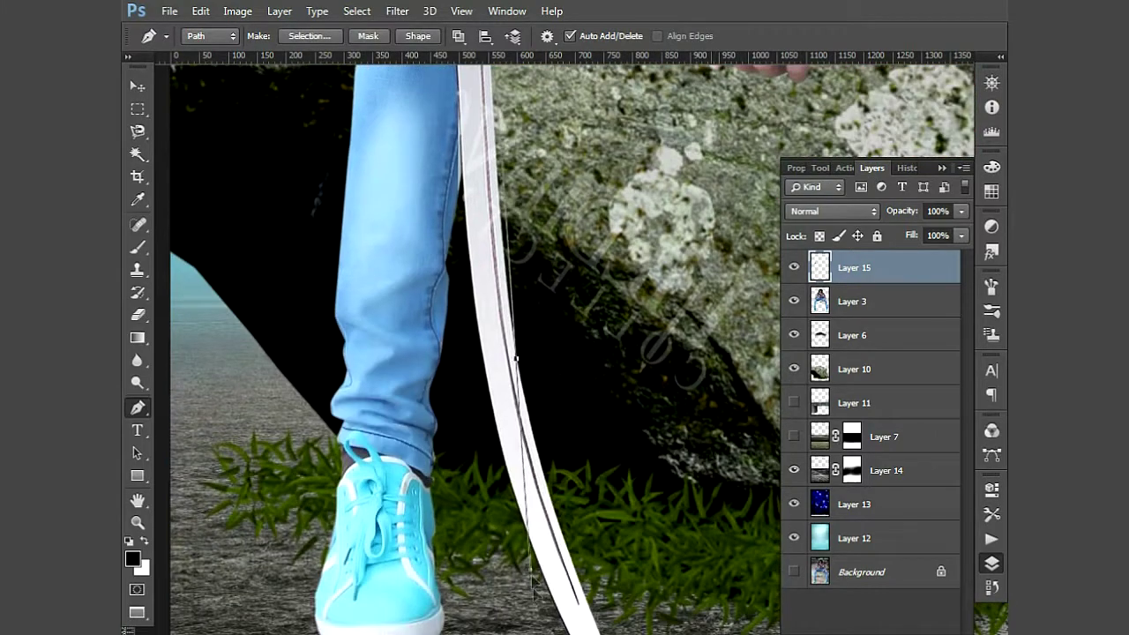
left_click_drag(704, 462, 606, 481)
left_click(653, 436)
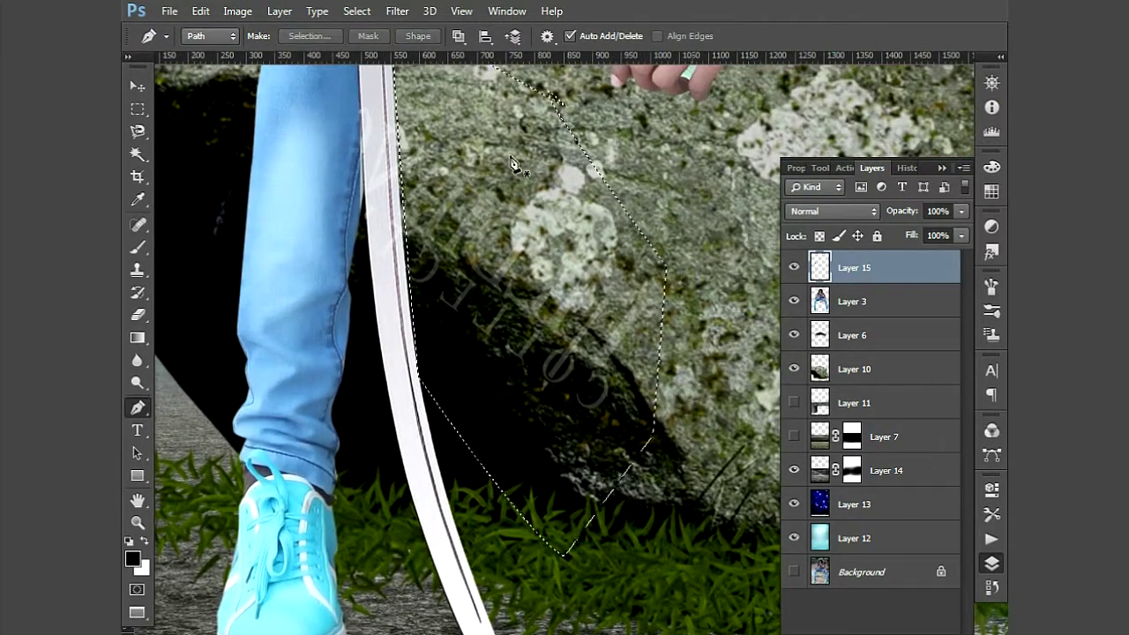
scroll(420, 391, "up", 2)
type("s")
type("61")
key("Return")
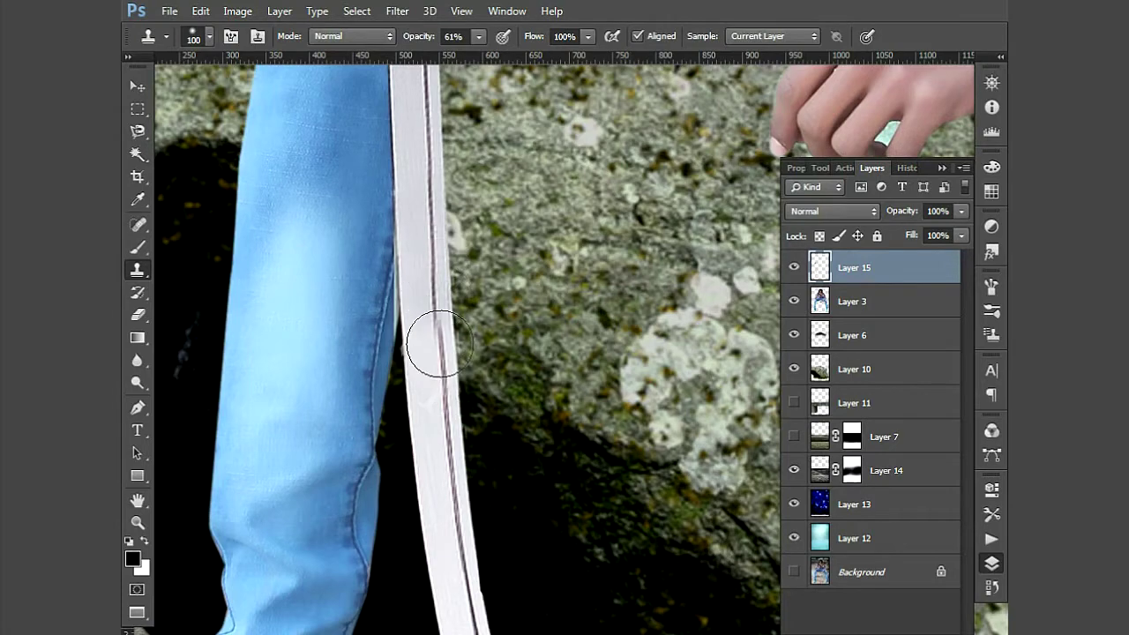
Rotate the sword about 4.5 degrees and move it into the man's hand
key("ctrl+0")
key("v")
key("ctrl+t")
left_click_drag(649, 311, 652, 324)
key("Return")
left_click_drag(483, 483, 490, 485)
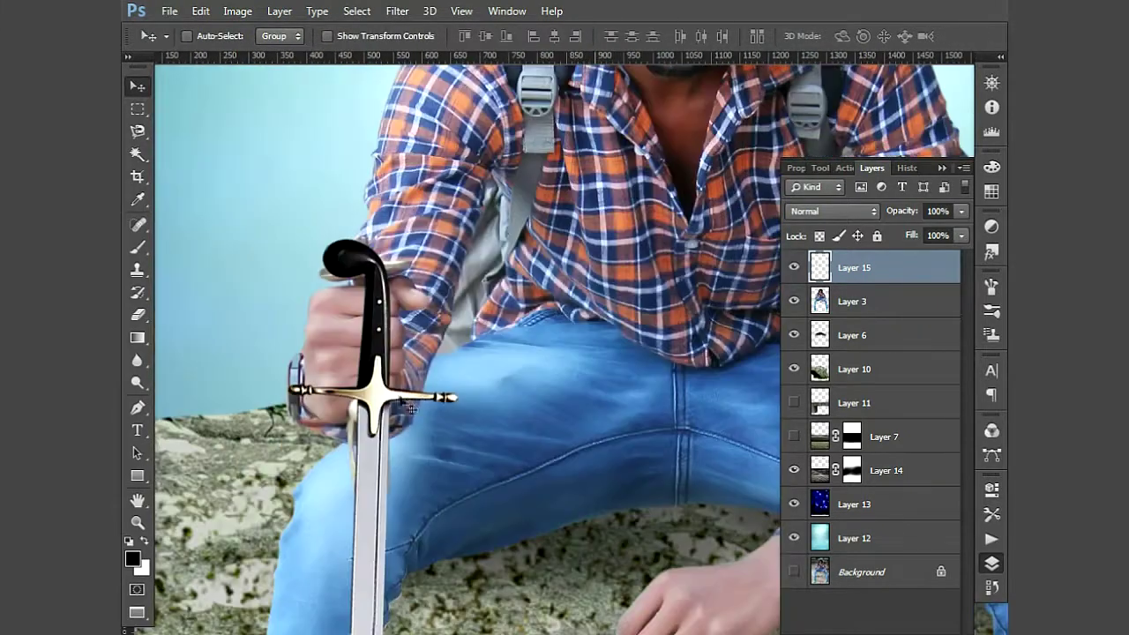
Copy the sword grip onto Layer 16 and move it up over the fingers
left_click_drag(399, 407, 399, 443)
key("m")
left_click_drag(295, 272, 405, 414)
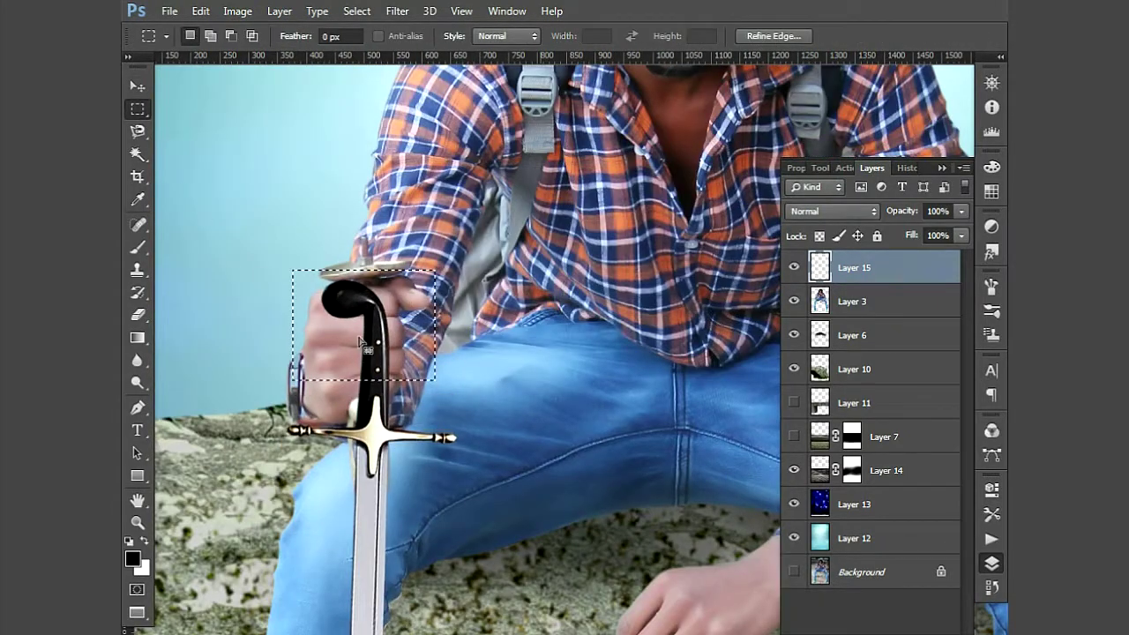
key("ctrl+j")
key("v")
left_click_drag(353, 305, 346, 266)
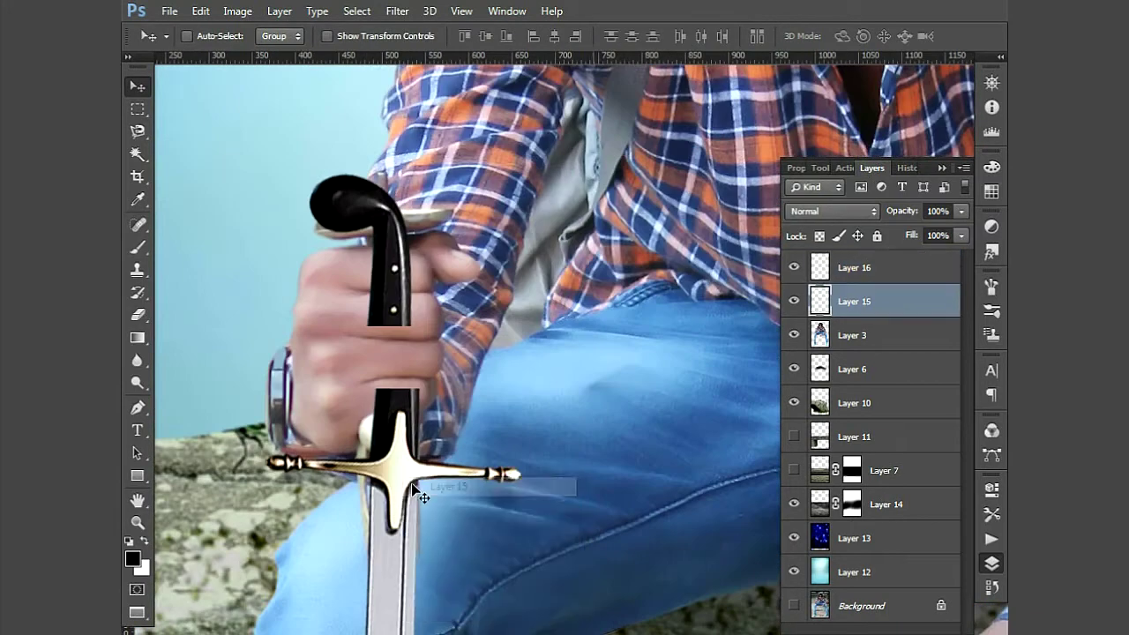
mouse_move(395, 449)
left_mouse_down()
mouse_move(395, 530)
mouse_move(386, 433)
left_mouse_up()
Erase the grip below the fingers to reveal the hand, then hide Layer 16
key("e")
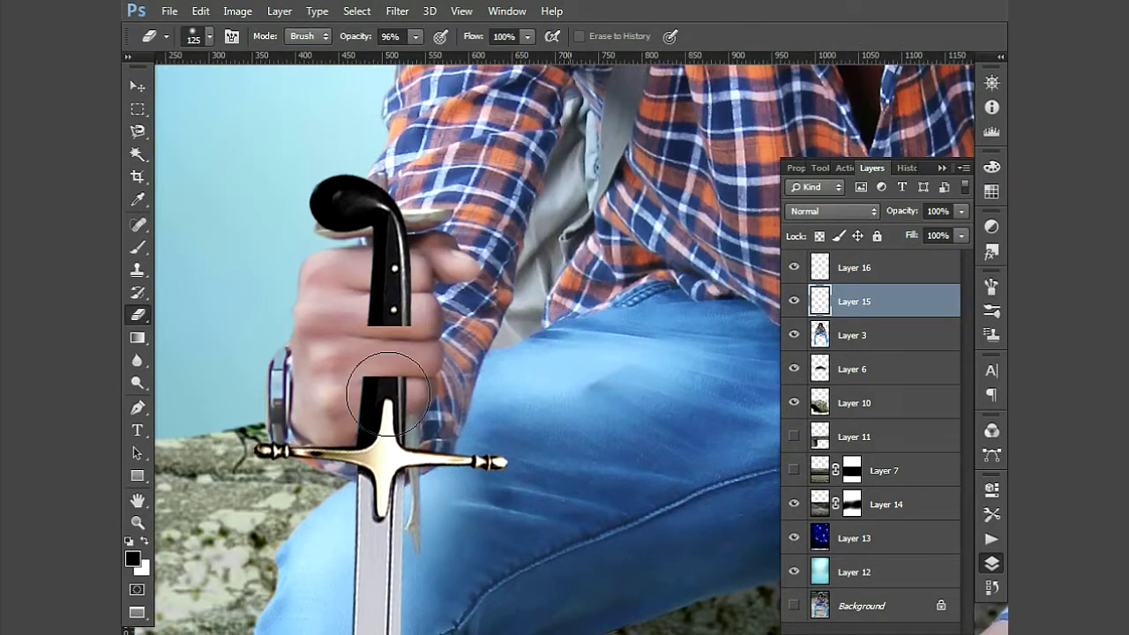
left_click(382, 300, "ctrl")
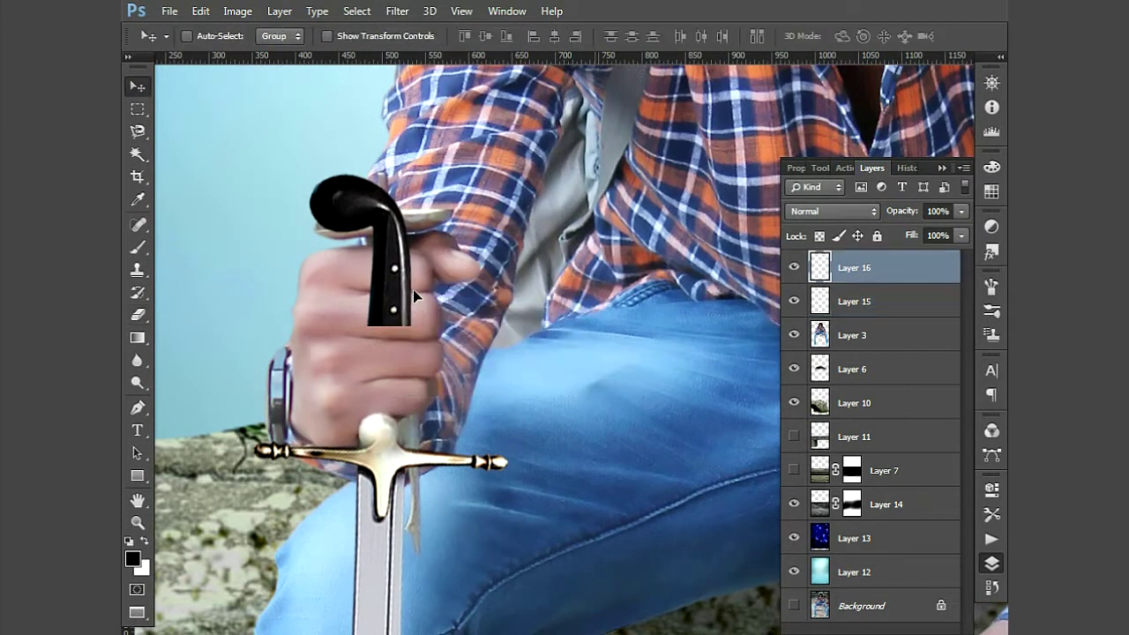
left_click_drag(388, 304, 375, 302)
scroll(389, 348, "down", 2)
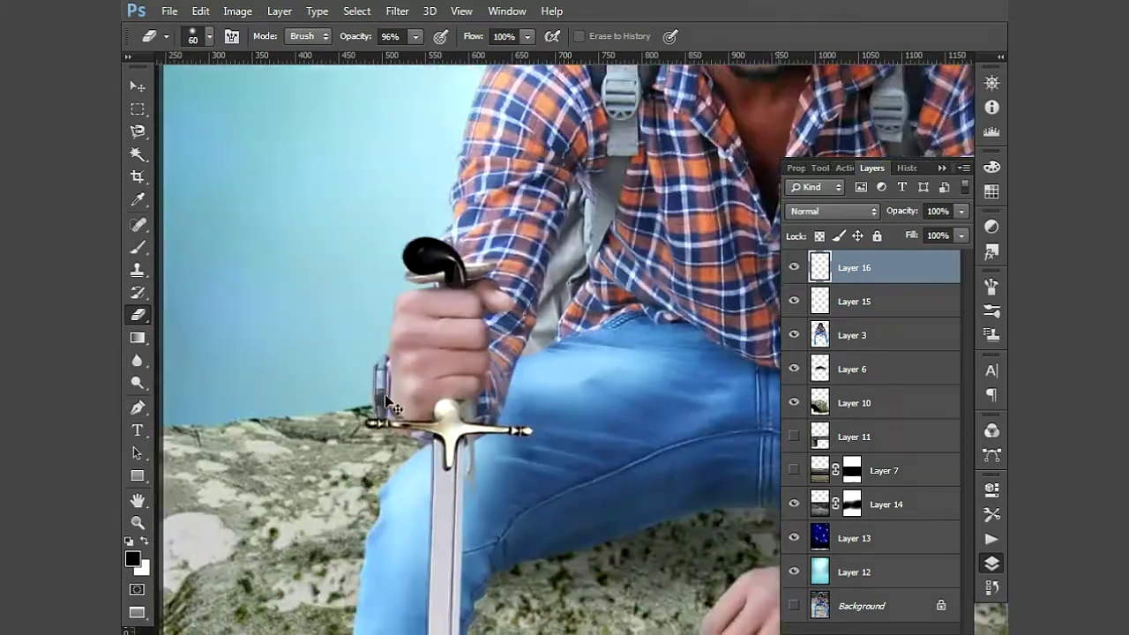
scroll(390, 348, "down", 2)
scroll(390, 349, "down", 2)
scroll(395, 276, "up", 4)
scroll(395, 277, "up", 1)
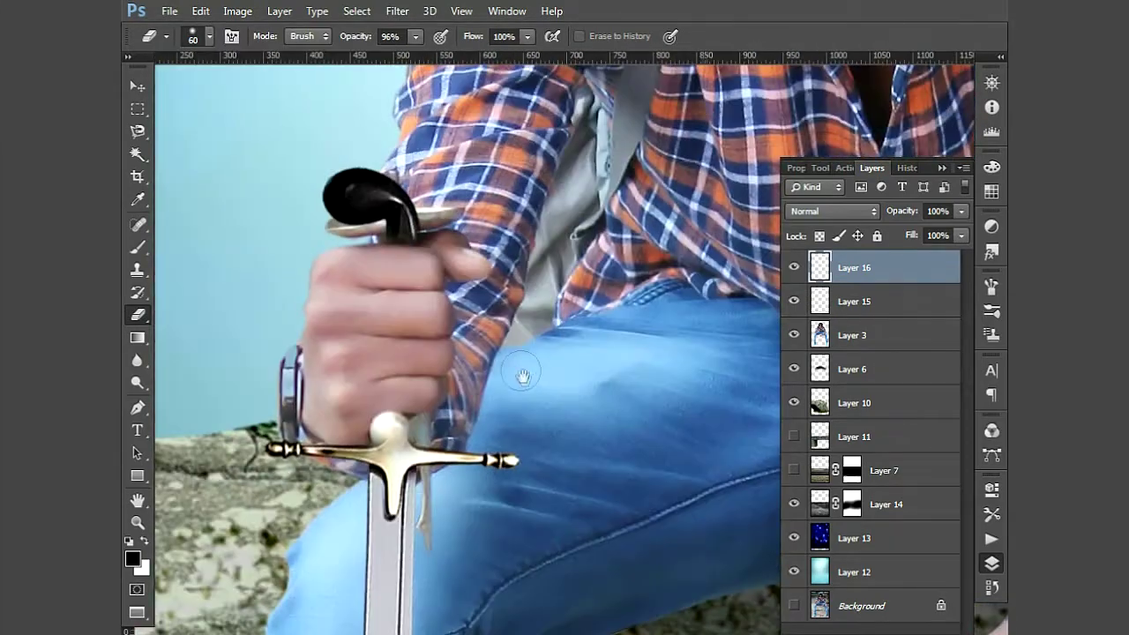
key("v")
left_click(792, 267)
scroll(322, 102, "up", 2)
key("p")
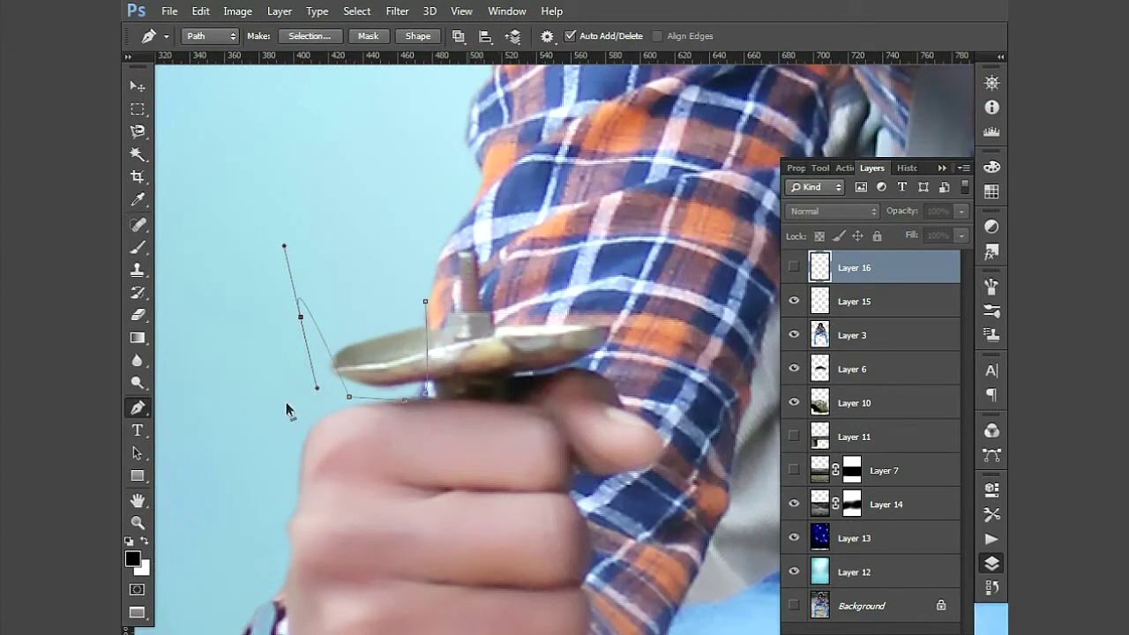
Delete the old guard's left part from Layer 3 and clone shirt pattern over its right part
key("ctrl+Return")
key("v")
left_click(550, 320)
key("Delete")
key("ctrl+d")
key("s")
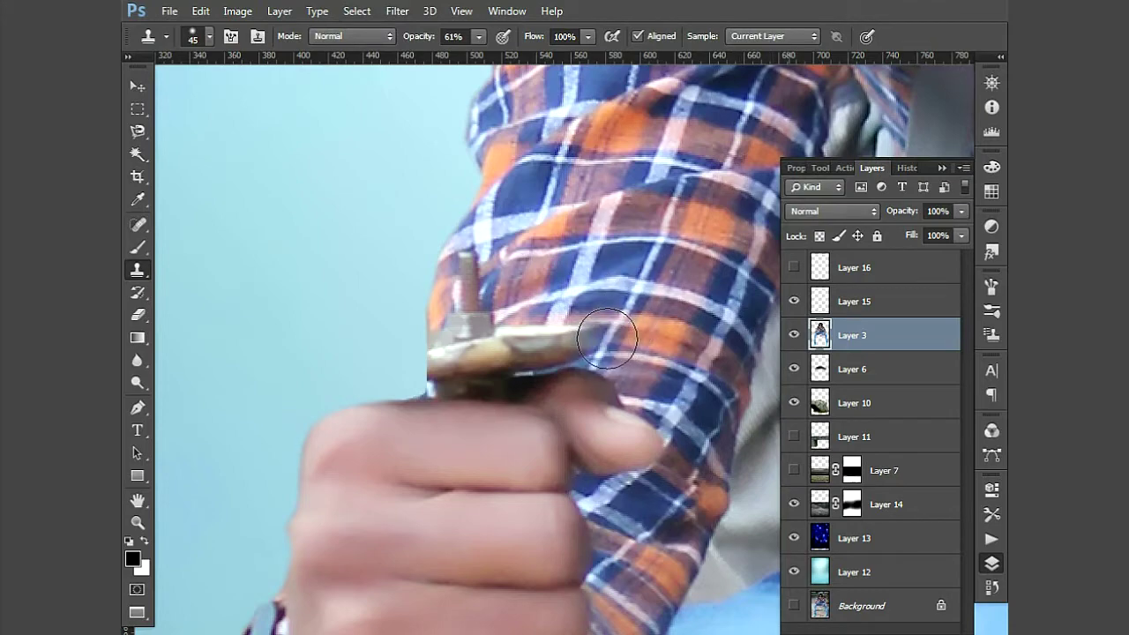
left_click_drag(549, 333, 487, 328)
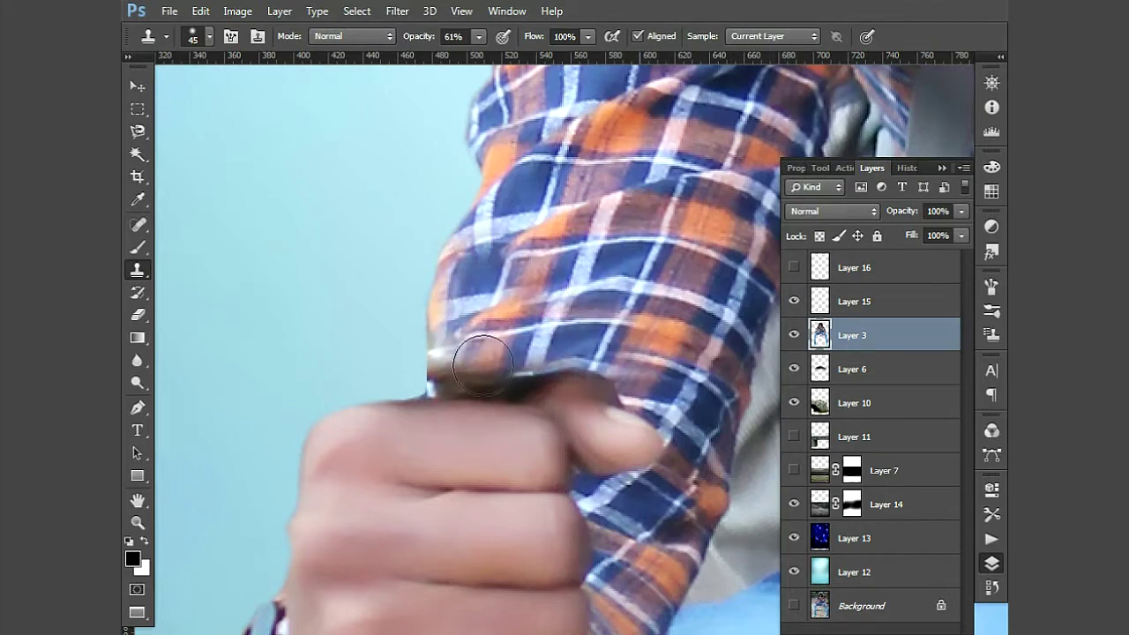
Begin outlining the remaining guard along its left edge and around the hilt
scroll(483, 364, "down", 5)
scroll(483, 365, "left", 2)
key("p")
left_click(372, 297)
left_click(371, 421)
scroll(372, 499, "down", 1)
scroll(365, 264, "down", 3)
scroll(363, 269, "down", 2)
scroll(362, 274, "down", 2)
scroll(424, 291, "up", 2)
scroll(476, 295, "up", 2)
scroll(497, 288, "up", 2)
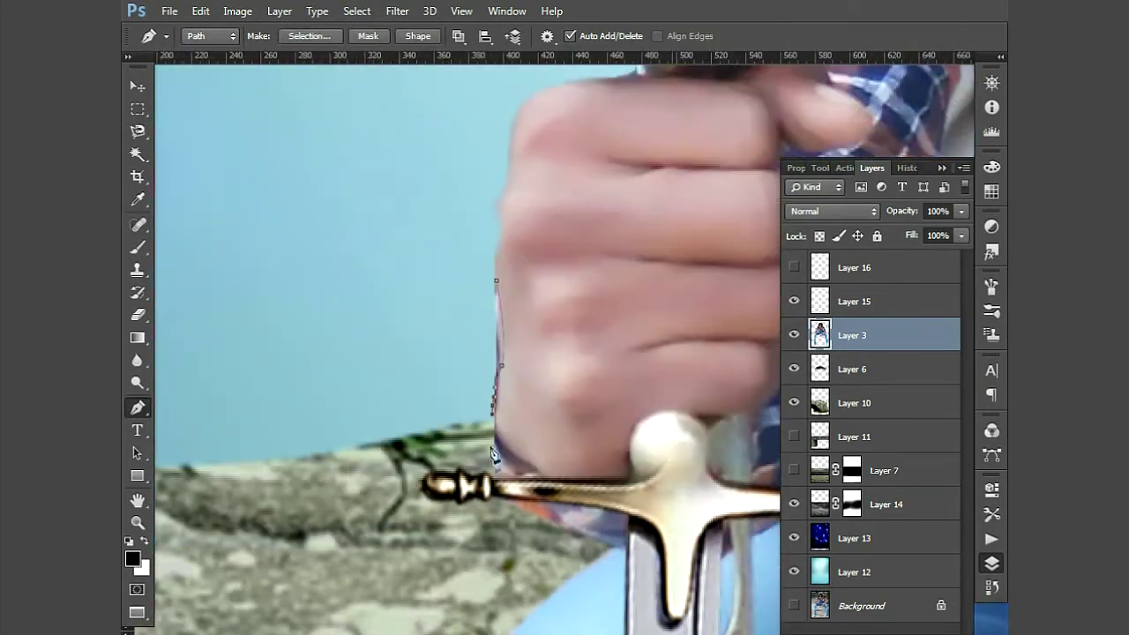
key("l")
left_click(297, 441)
Move the sword layer's guard down-left so it sits under the fist
key("v")
left_click(854, 301)
mouse_move(755, 408)
left_mouse_down()
mouse_move(597, 525)
mouse_move(436, 476)
left_mouse_up()
key("alt+bracketleft")
key("s")
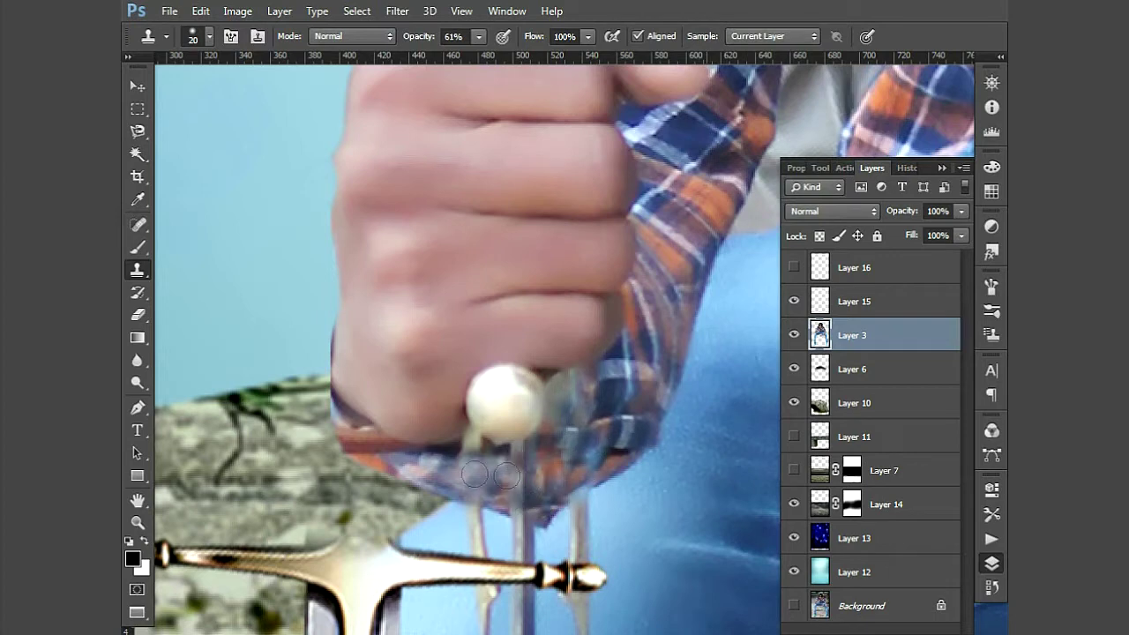
Clone away the faint blade streak across the jeans below the fist on Layer 3
left_click_drag(521, 502, 500, 415)
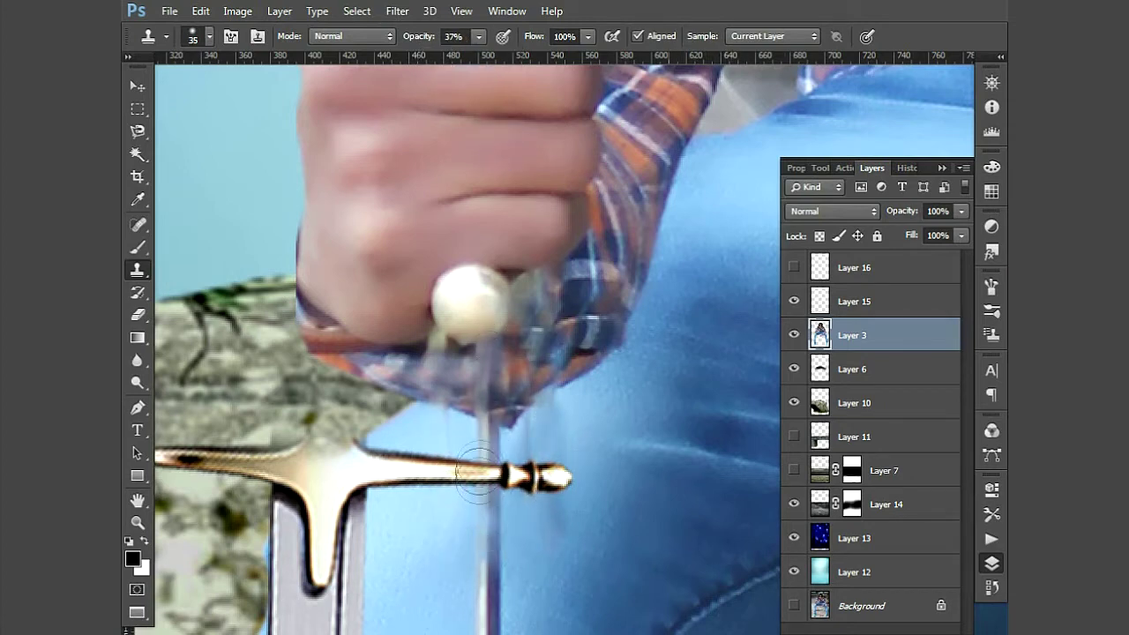
scroll(481, 491, "down", 5)
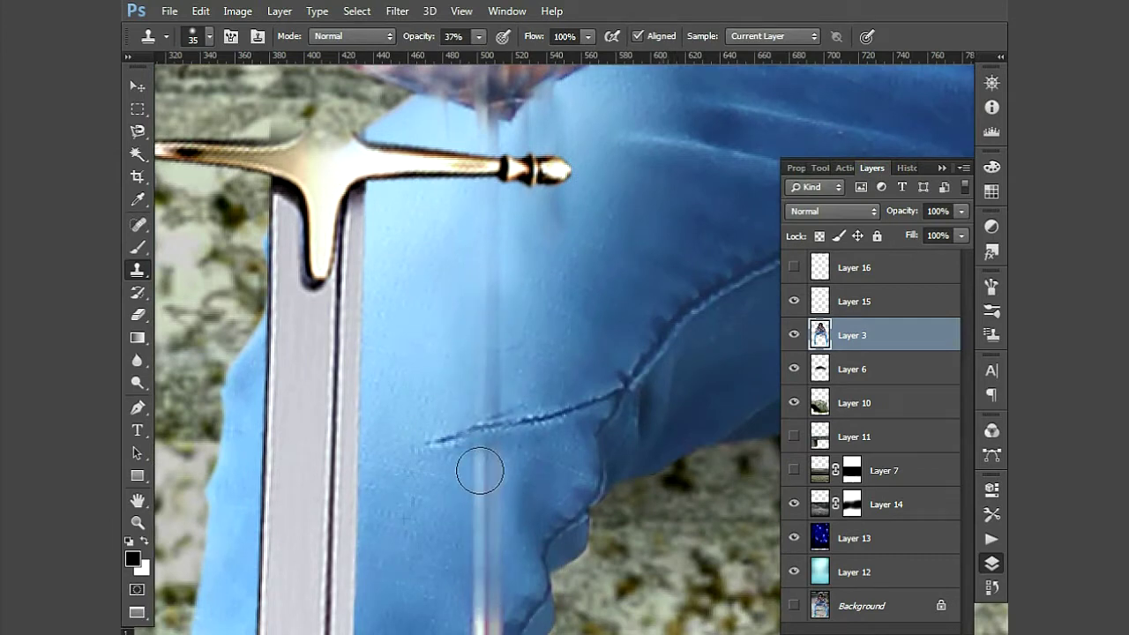
scroll(498, 505, "down", 5)
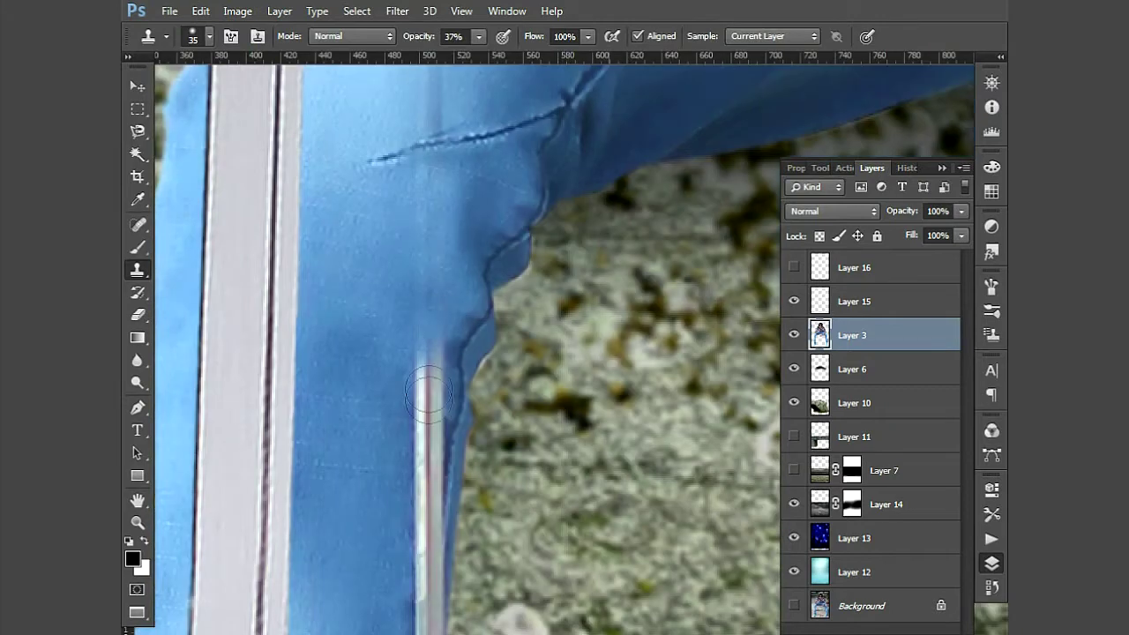
scroll(412, 265, "down", 2)
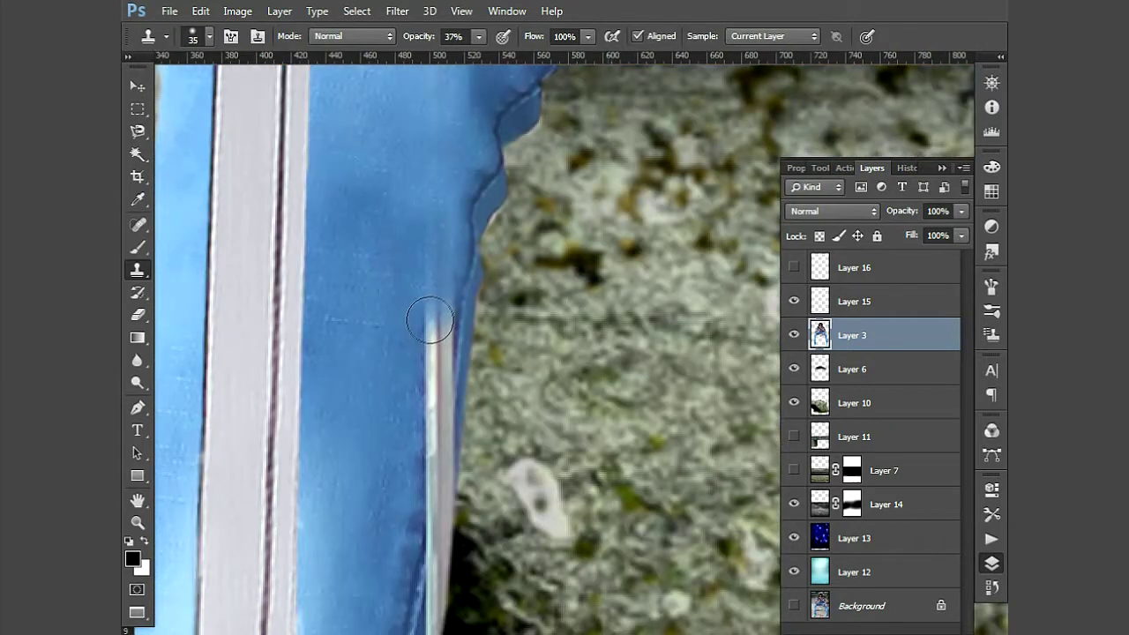
scroll(424, 385, "down", 2)
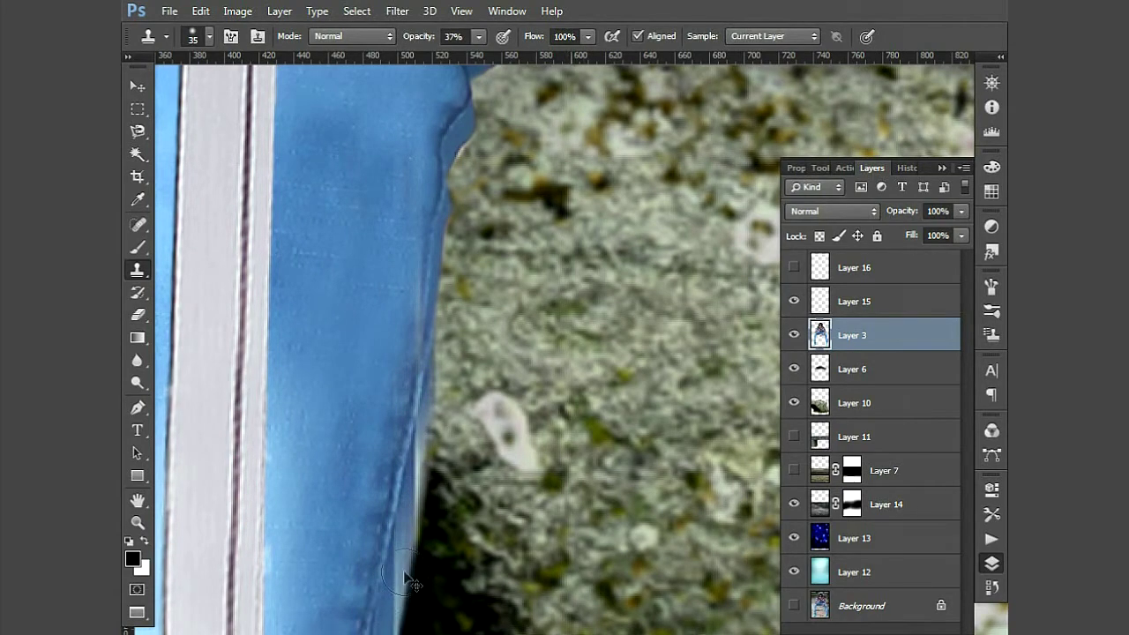
key("ctrl+minus")
key("ctrl+minus")
key("ctrl+minus")
Reposition the sword along the man's leg and set the Eraser brush size
key("v")
left_click_drag(495, 315, 536, 338)
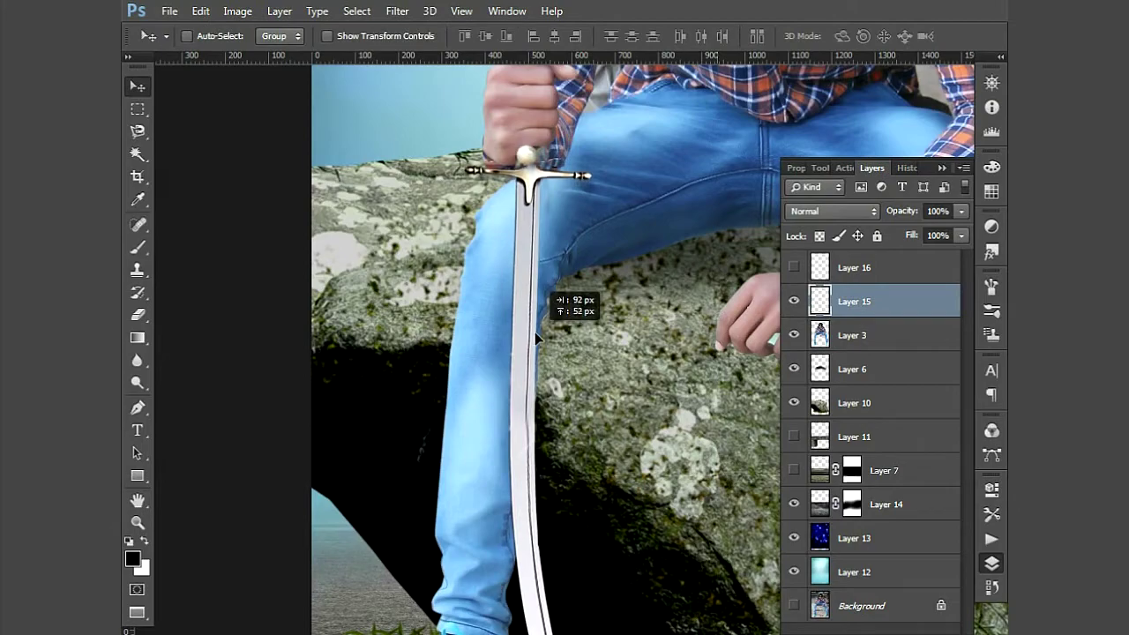
scroll(534, 186, "up", 5)
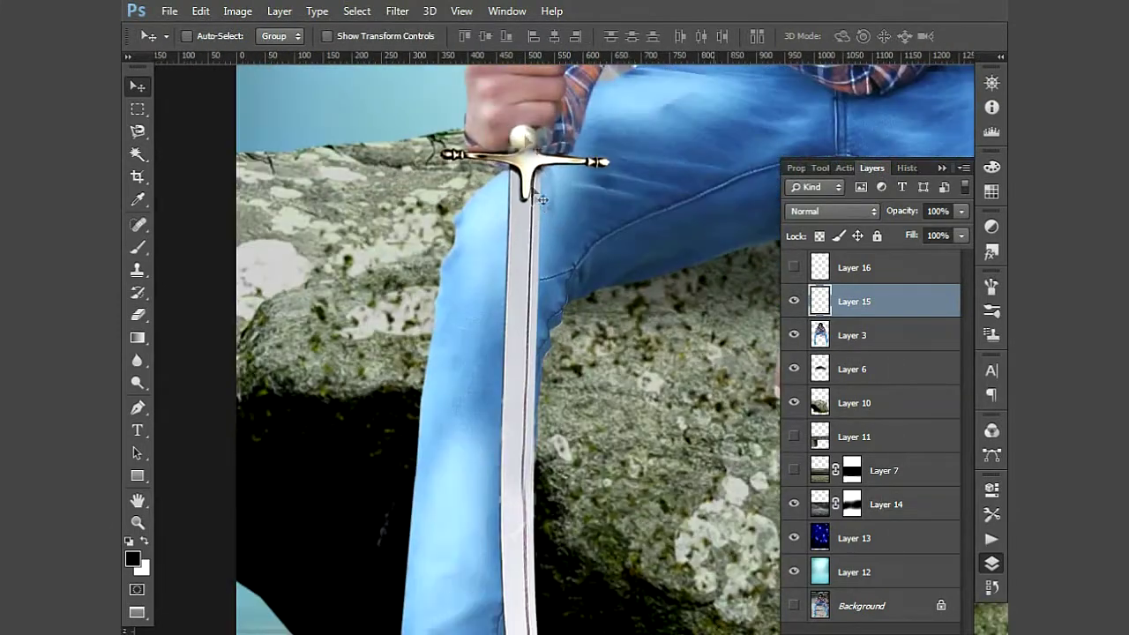
scroll(587, 514, "up", 4)
key("e")
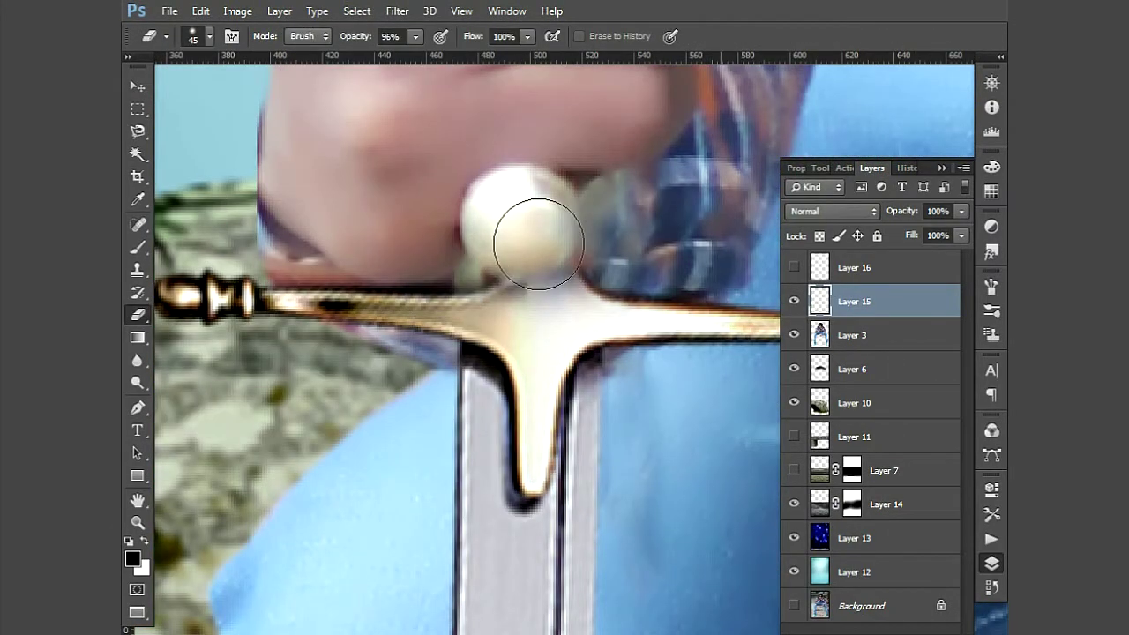
left_click(203, 37)
left_click(526, 222)
key("ctrl+minus")
key("ctrl+minus")
key("ctrl+minus")
key("ctrl+minus")
key("ctrl+minus")
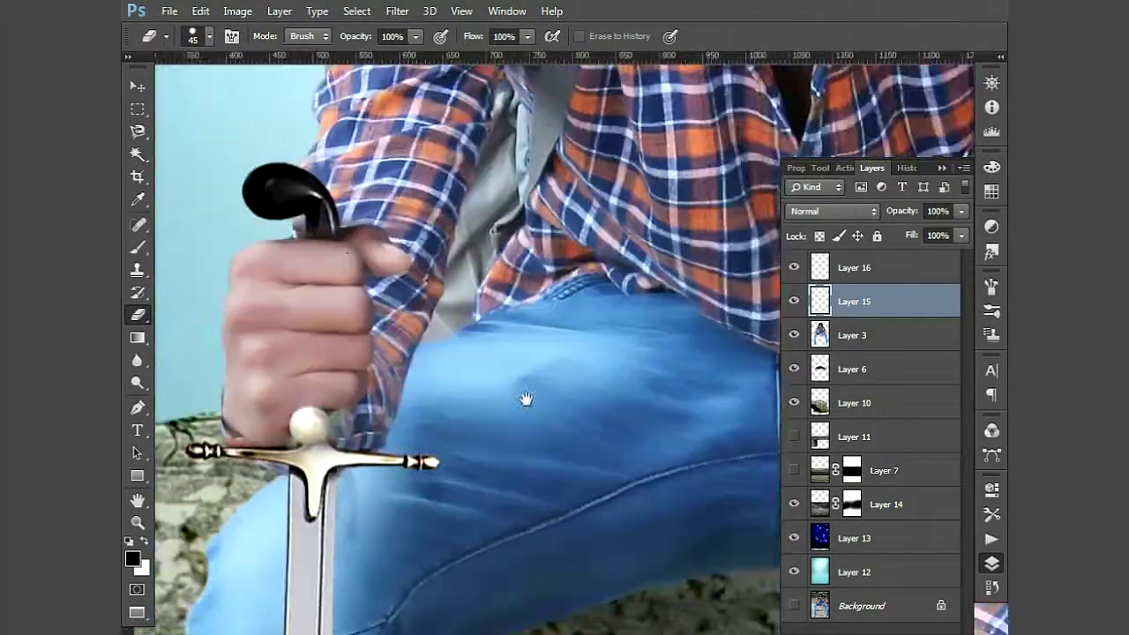
Nudge Layer 16's grip copy slightly left and erase the hilt over the fingers
right_click(421, 285)
left_click(421, 283)
right_click(366, 252)
left_click(366, 251)
left_click_drag(423, 304, 414, 309)
scroll(414, 311, "up", 2)
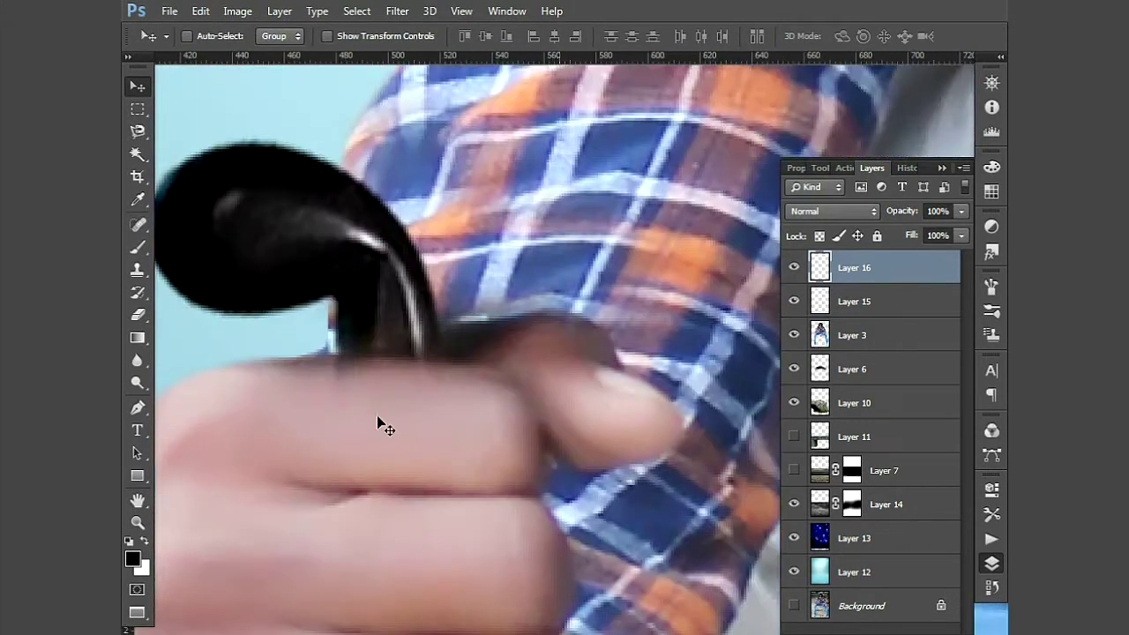
key("e")
scroll(458, 429, "down", 3)
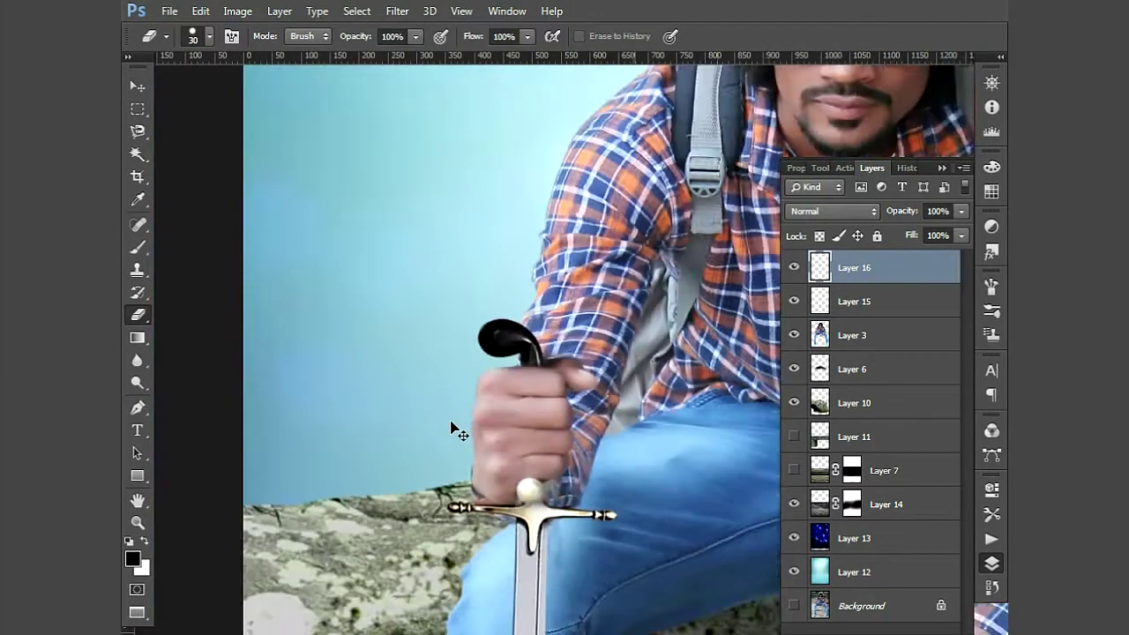
scroll(454, 431, "down", 1)
scroll(454, 432, "down", 1)
key("v")
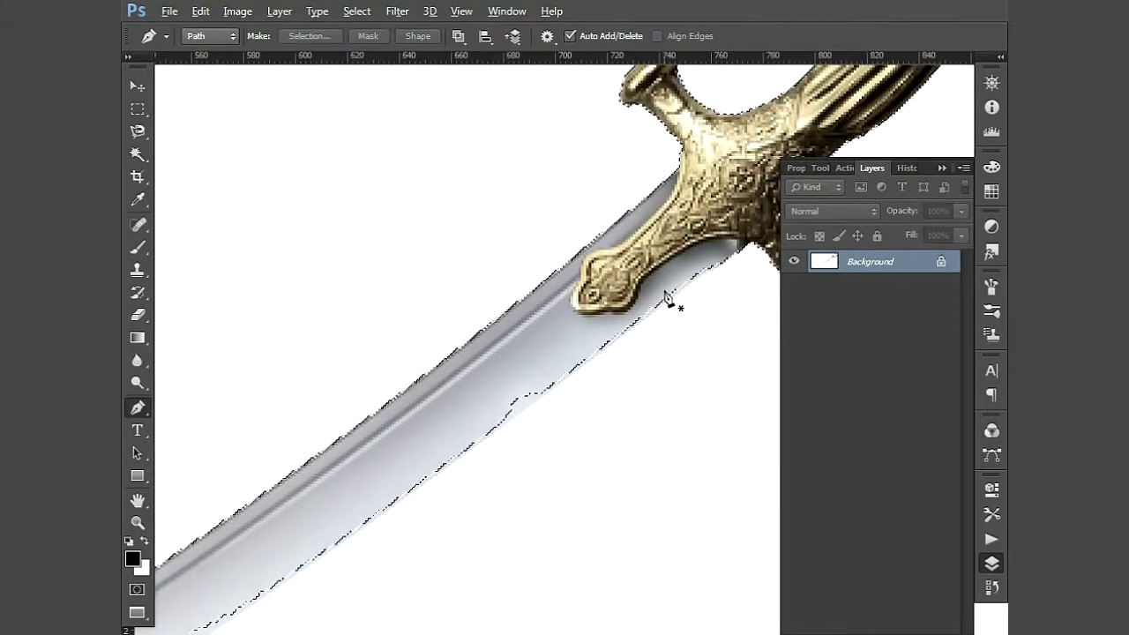
Trace the curved sabre blade with the Pen, make it a selection, and close the photo unsaved
left_click_drag(543, 386, 341, 479)
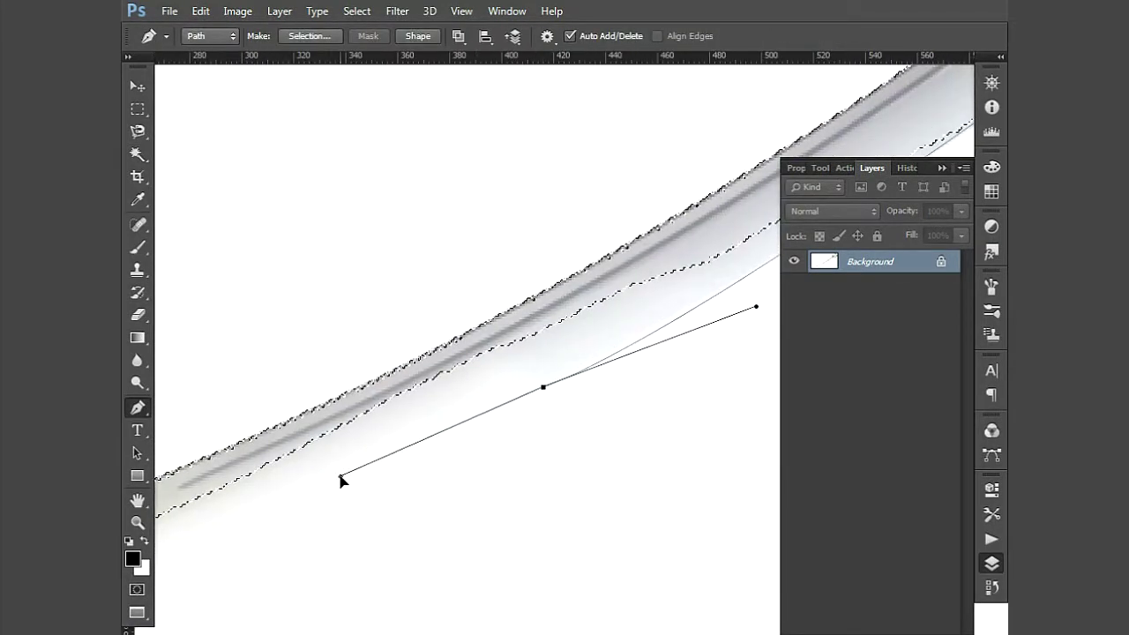
mouse_move(305, 521)
left_mouse_down()
mouse_move(204, 526)
mouse_move(477, 526)
left_mouse_up()
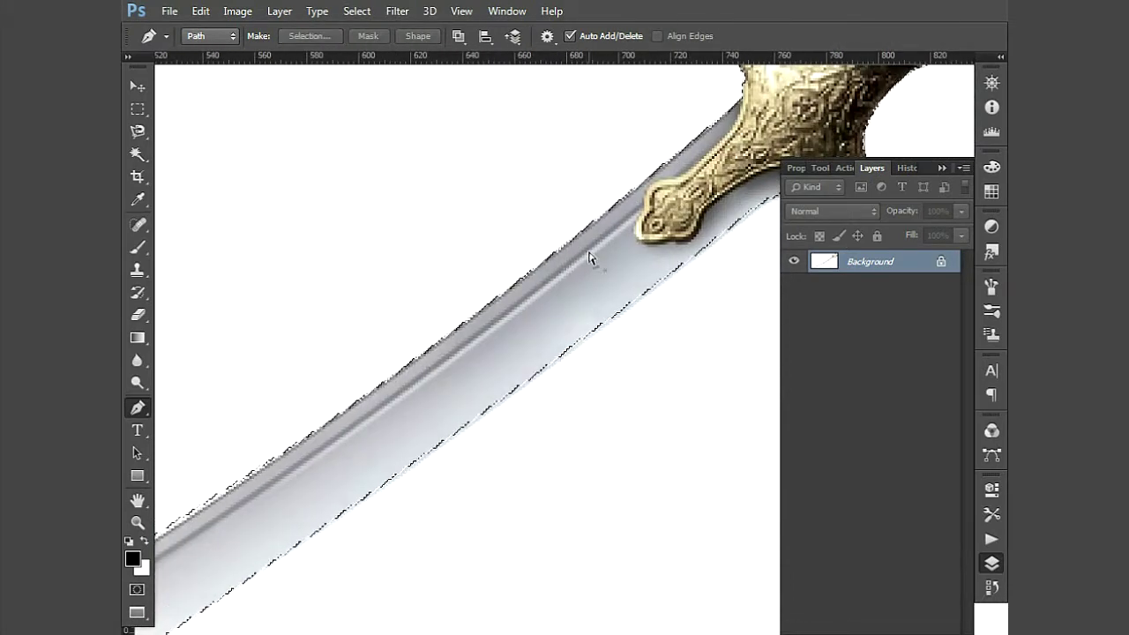
key("l")
right_click(626, 396)
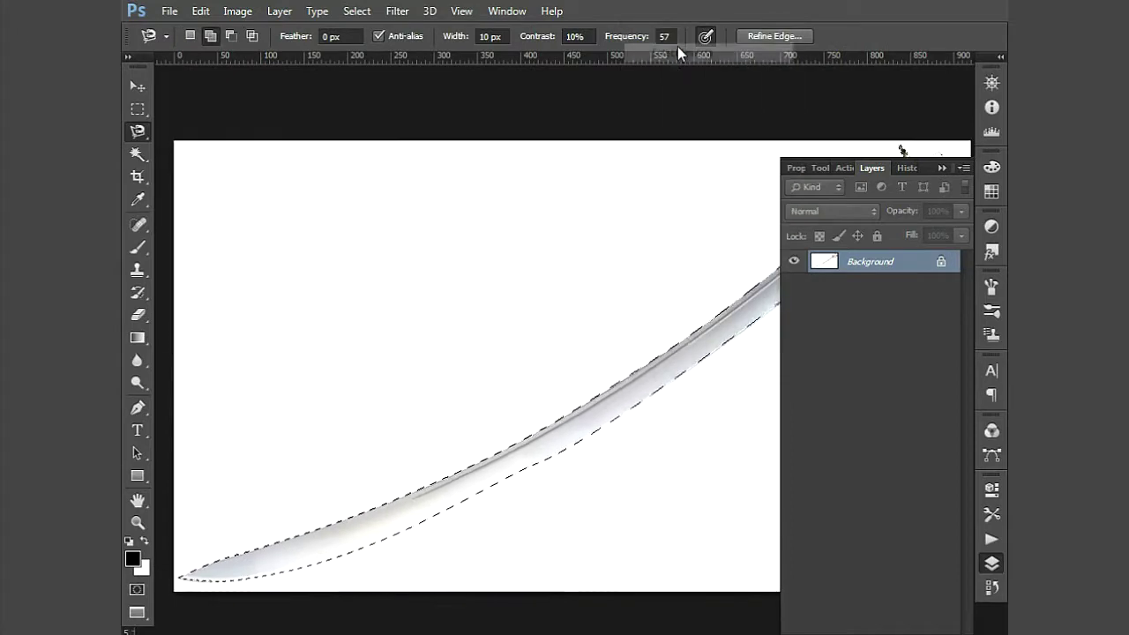
key("Escape")
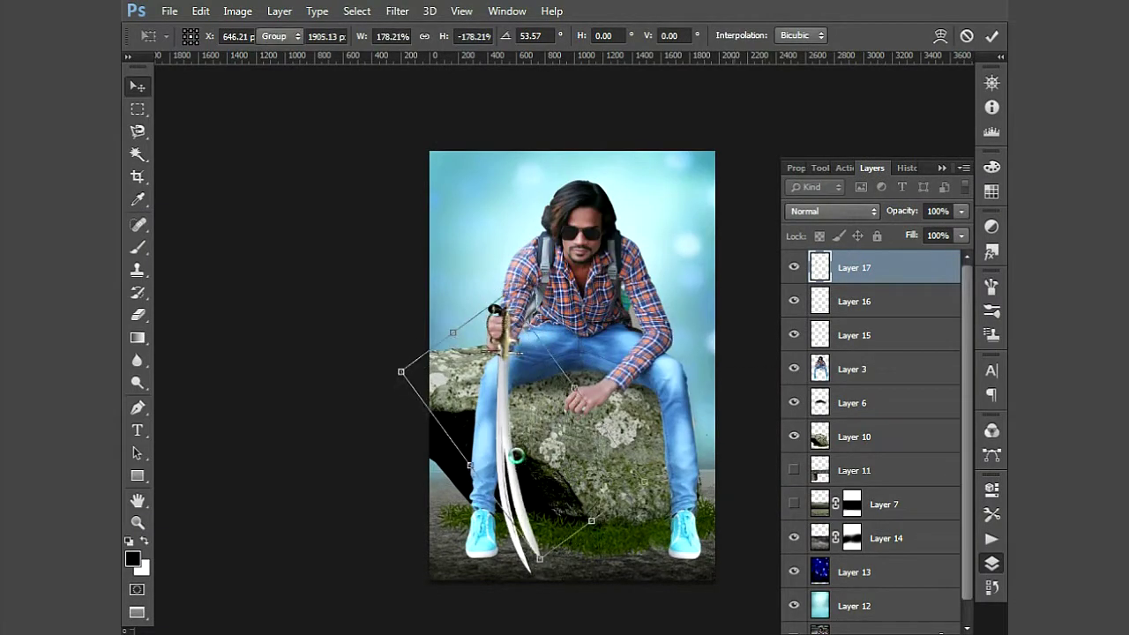
Commit the sabre's flip and rotation and hide the old sword on Layers 15 and 16
key("Return")
left_click(794, 335)
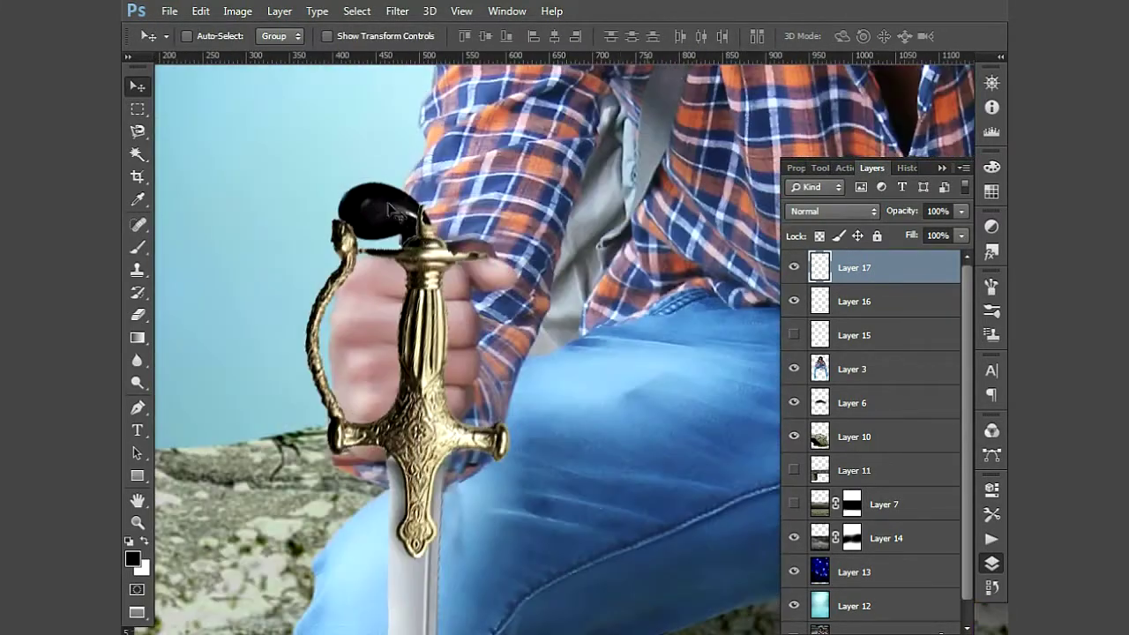
left_click(854, 301)
left_click(793, 301)
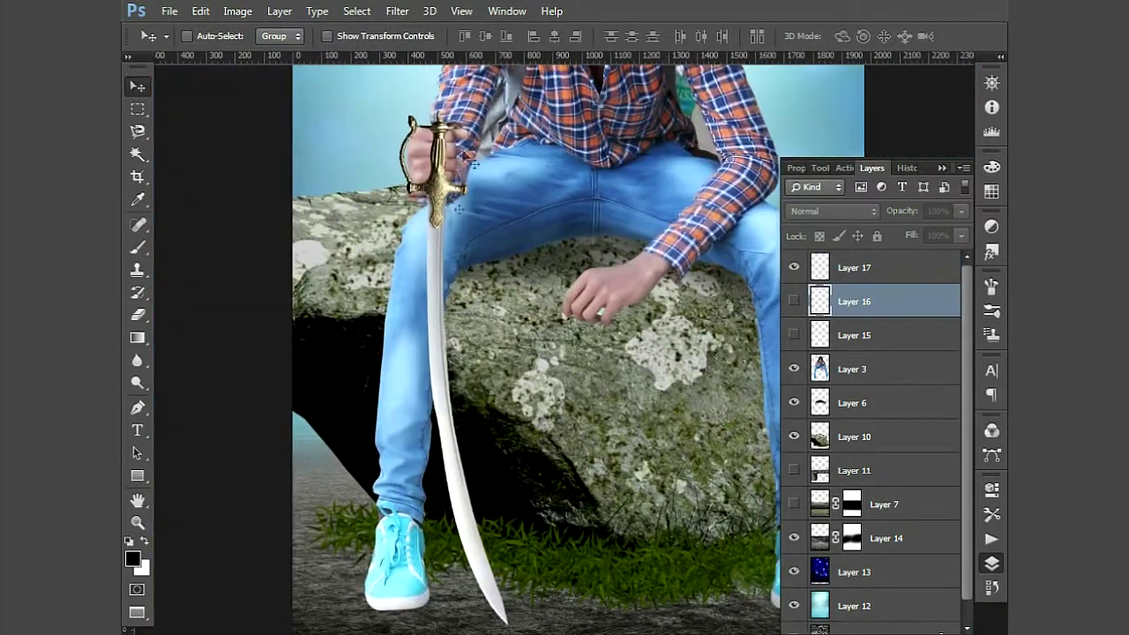
right_click(471, 164)
left_click(476, 183)
Move Layer 17's sabre into the man's hand and shrink it slightly to fit the fist
key("ctrl+t")
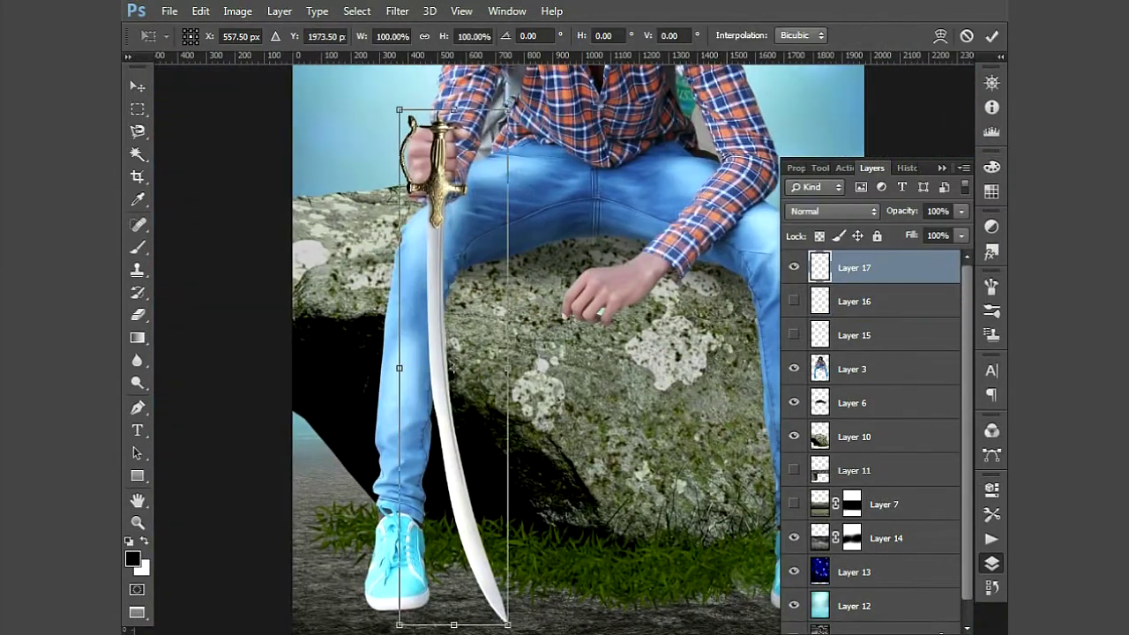
key("Return")
left_click_drag(481, 221, 445, 304)
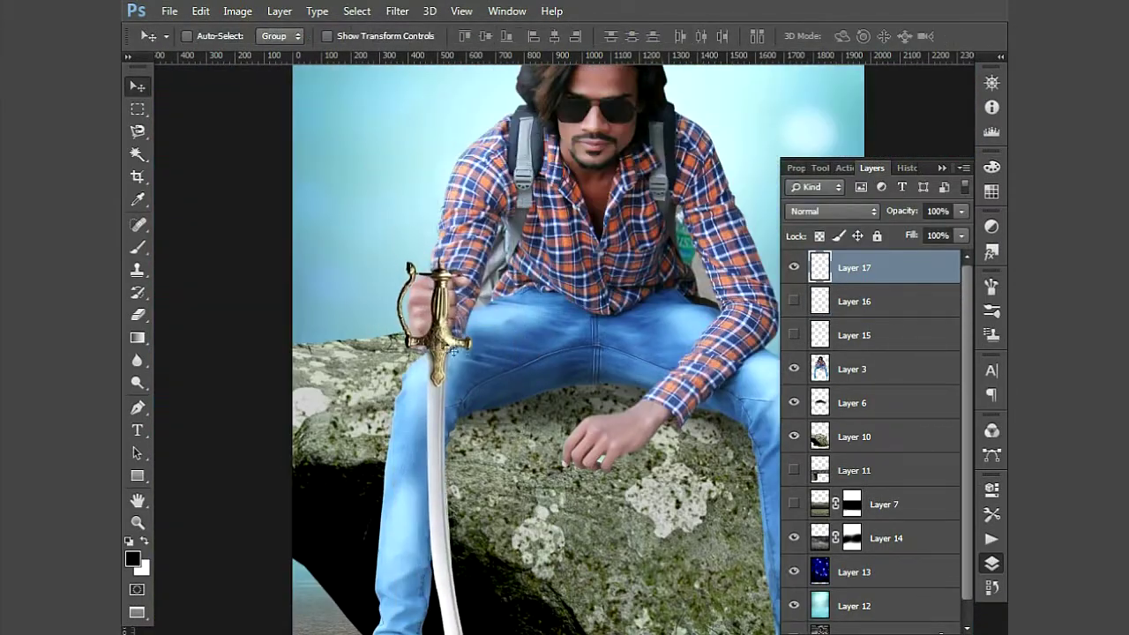
key("ctrl+t")
left_click_drag(520, 239, 565, 240)
key("Return")
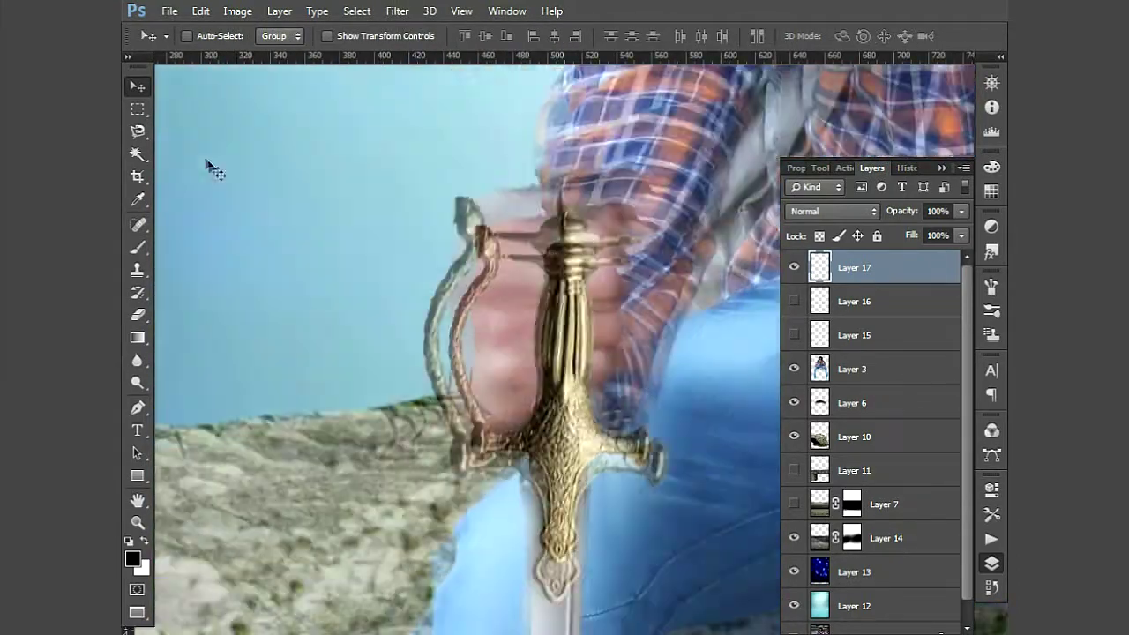
Copy the sabre hilt onto its own Layer 18 and enlarge it slightly
key("m")
left_click_drag(423, 194, 675, 585)
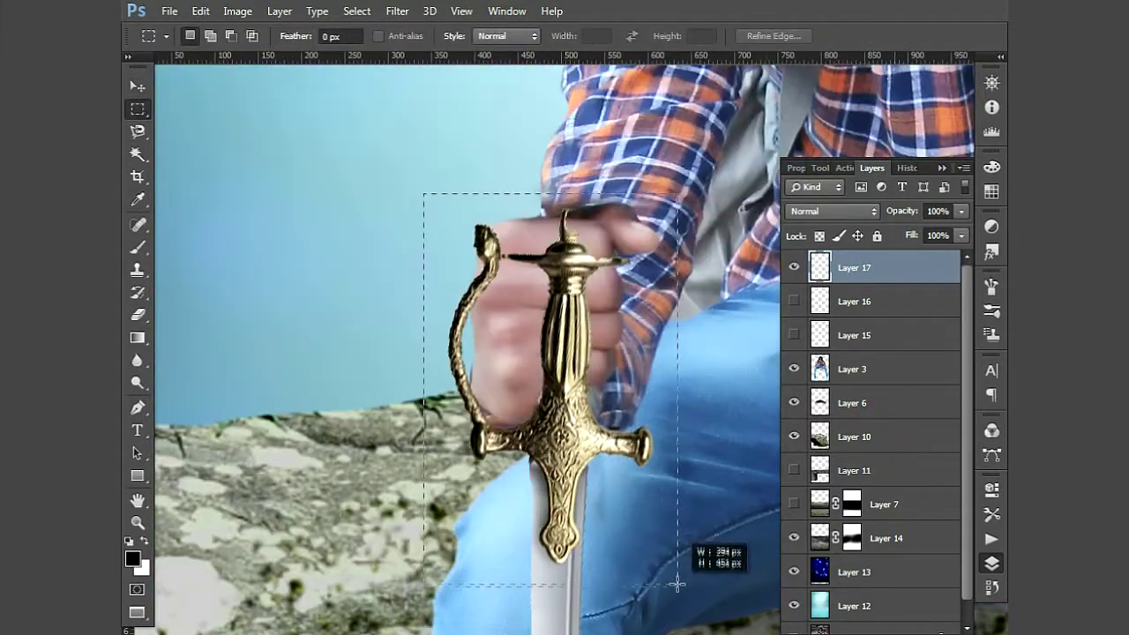
key("ctrl+j")
key("ctrl+t")
left_click_drag(648, 529, 663, 542)
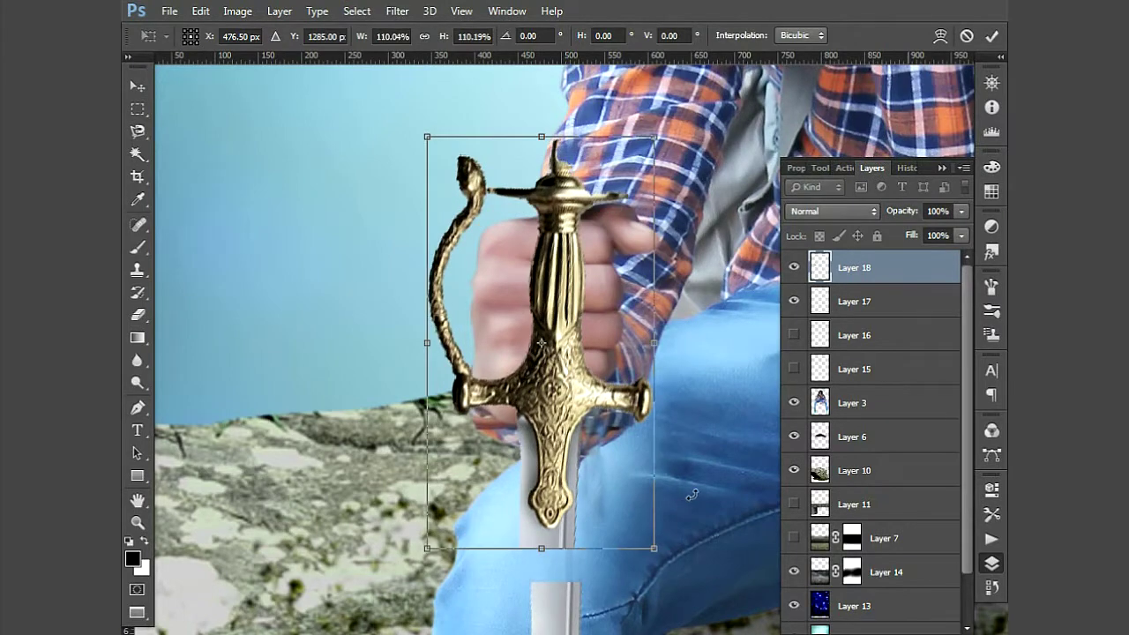
key("Return")
Warp the copied hilt on Layer 18 so it bends around the fist
key("ctrl+t")
right_click(544, 121)
left_click(585, 255)
left_click_drag(658, 295, 648, 303)
left_click_drag(598, 566, 592, 536)
key("Return")
Apply a Warp transform to the sabre blade on Layer 17
right_click(578, 452)
left_click(586, 466)
key("ctrl+t")
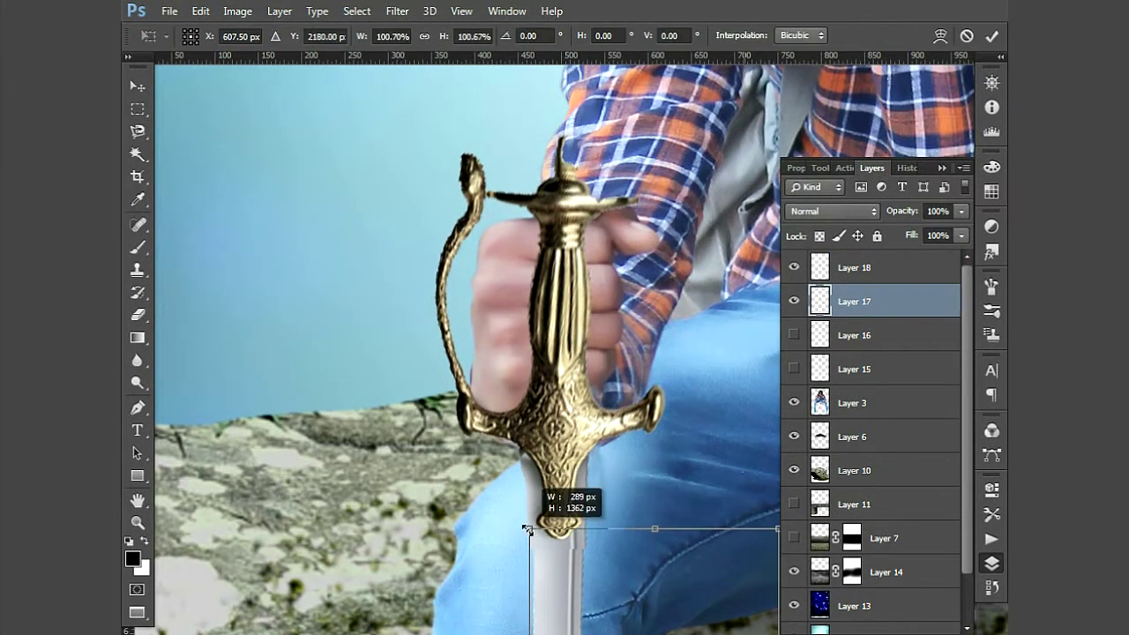
right_click(549, 529)
left_click(584, 396)
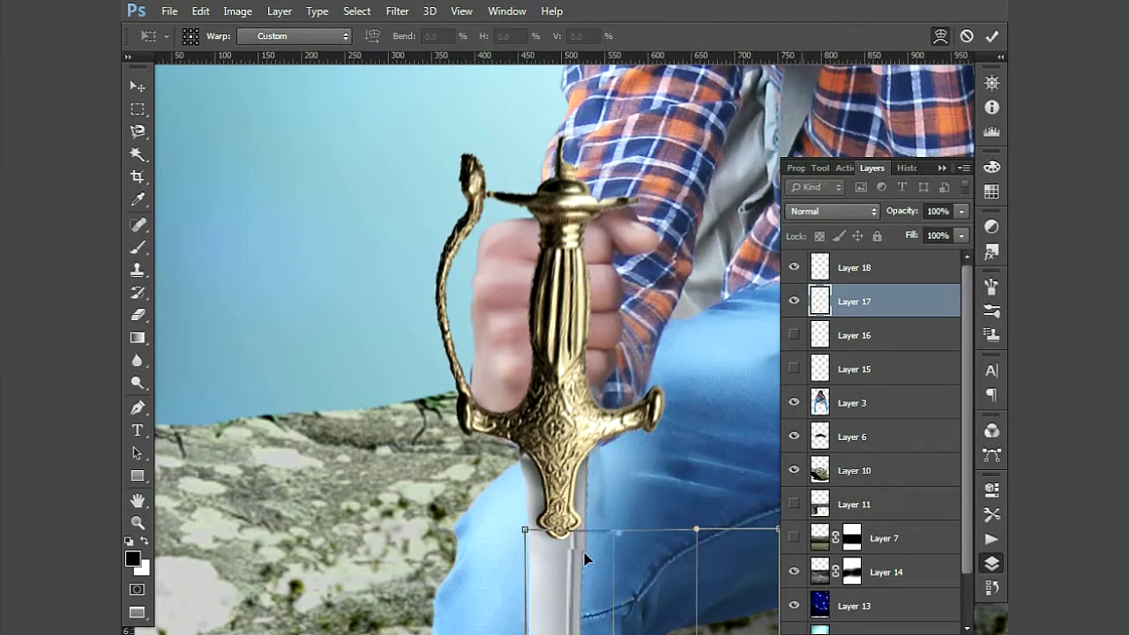
key("Return")
Hide Layer 18's copied hilt to compare the fist and hilt up close
key("ctrl+plus")
left_click(854, 267)
left_click(792, 267)
key("ctrl+minus")
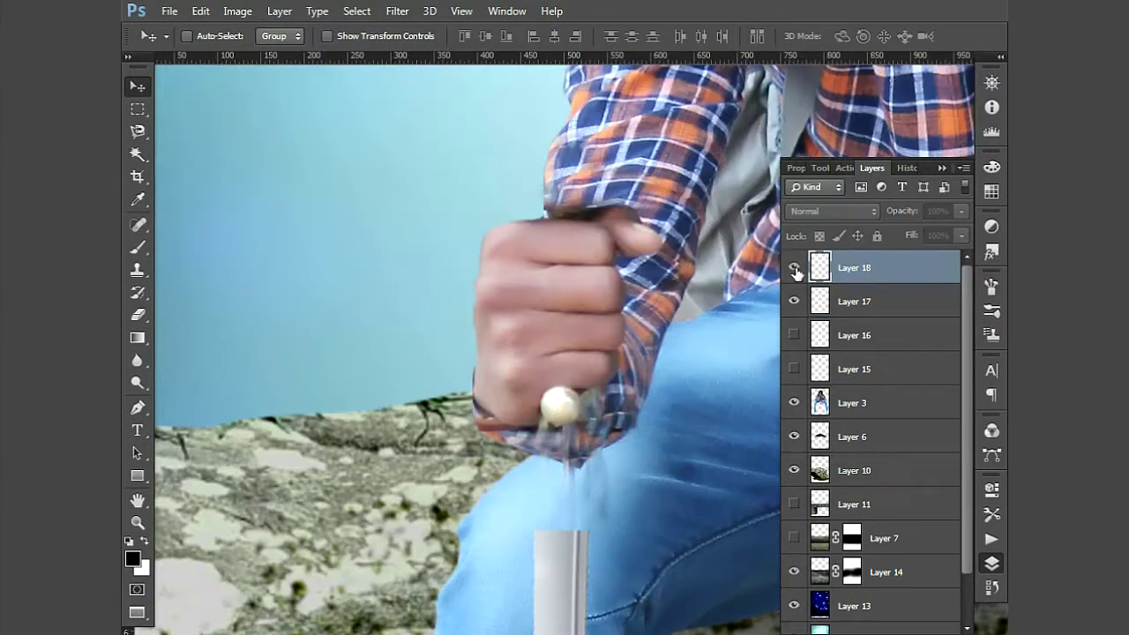
key("ctrl+plus")
Erase Layer 18's hilt overlay below the fist, fading its opacity to check, then restoring 100%
key("e")
mouse_move(397, 466)
left_mouse_down()
mouse_move(701, 433)
mouse_move(563, 104)
mouse_move(613, 188)
left_mouse_up()
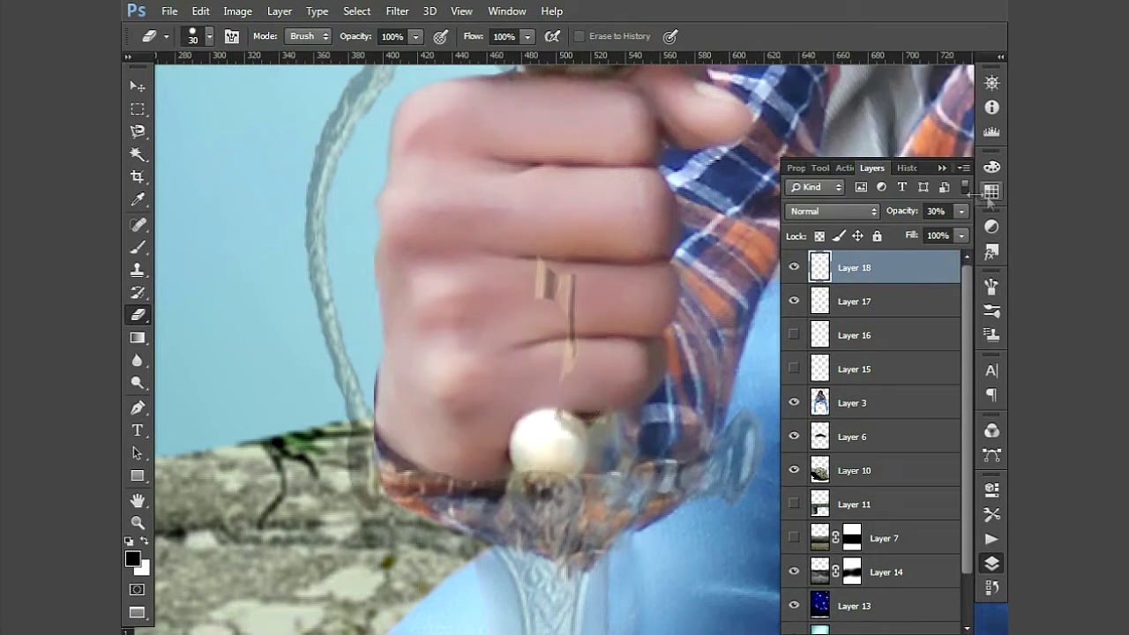
left_click_drag(960, 211, 886, 232)
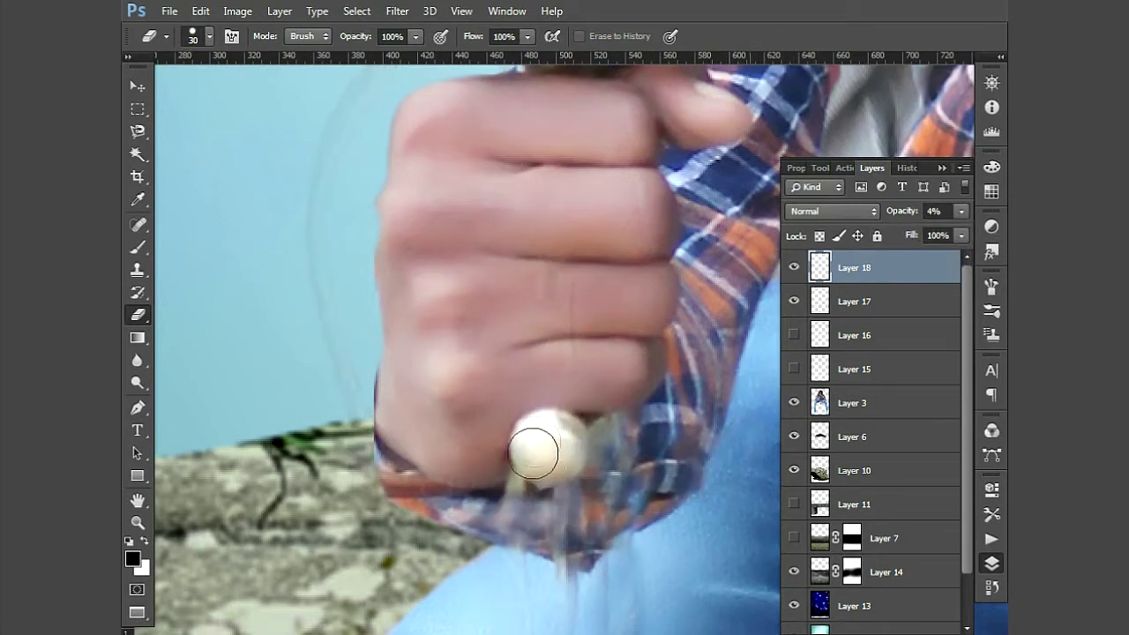
left_click_drag(961, 211, 970, 232)
scroll(565, 353, "down", 4)
scroll(292, 361, "up", 6)
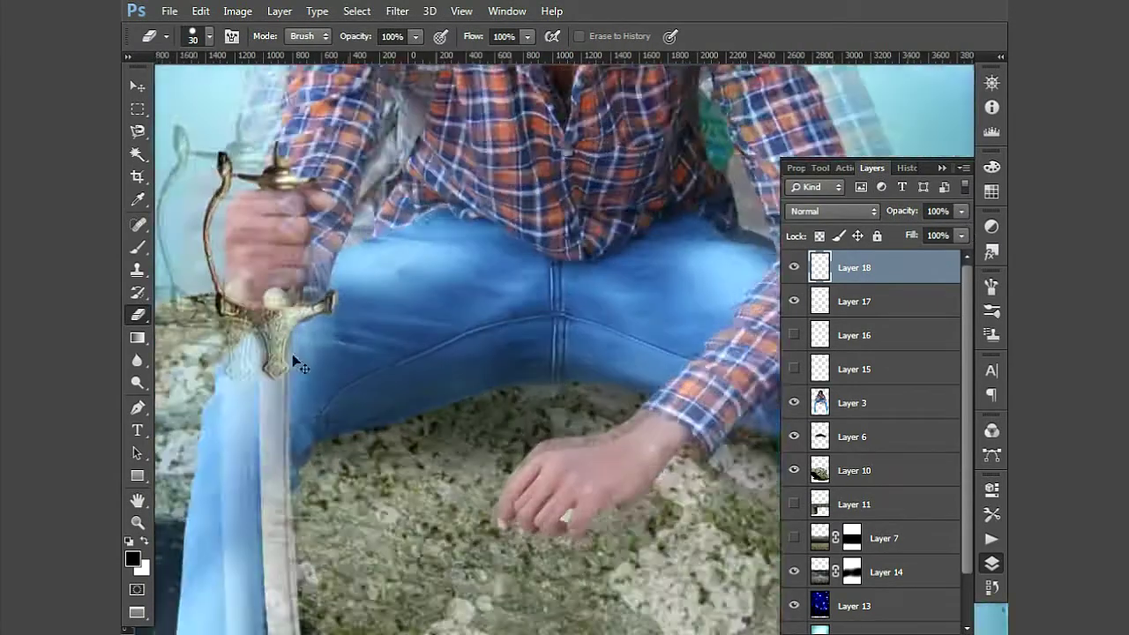
scroll(476, 350, "down", 1)
Set up Clone Stamp touch-ups on Layer 3, then return to erasing Layer 18's hilt
left_click(308, 300, "ctrl")
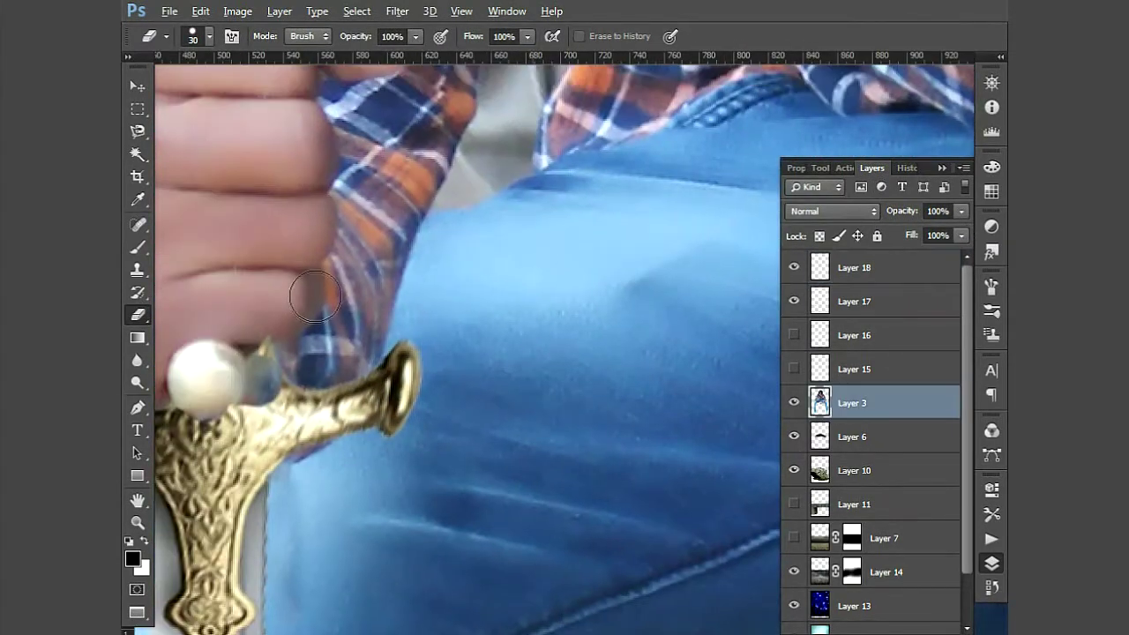
key("s")
right_click(291, 284)
key("Escape")
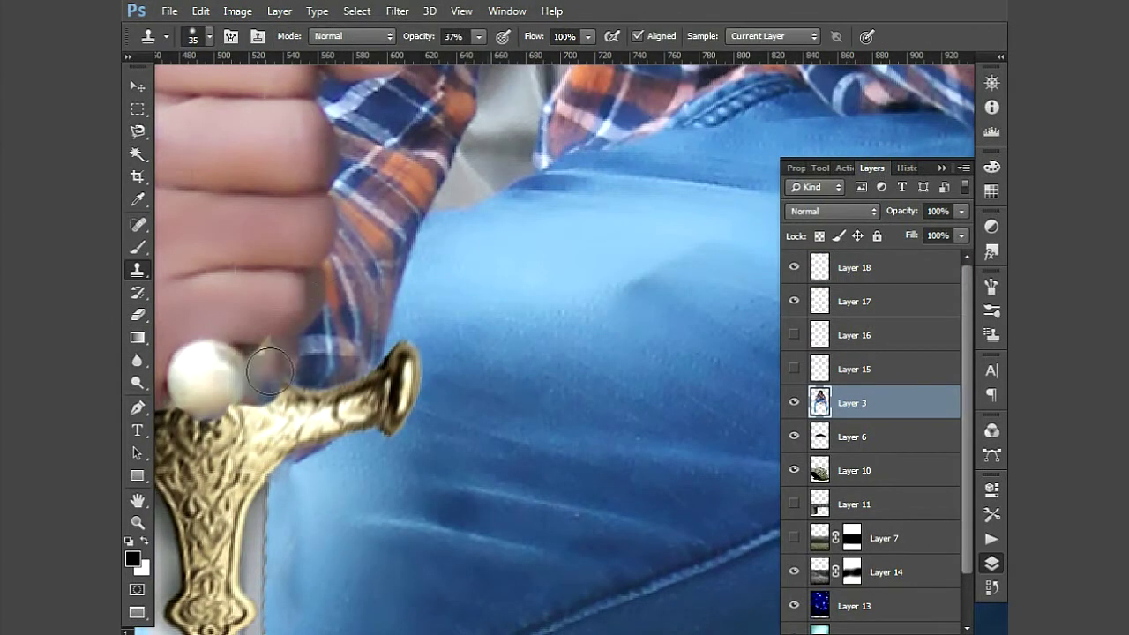
key("e")
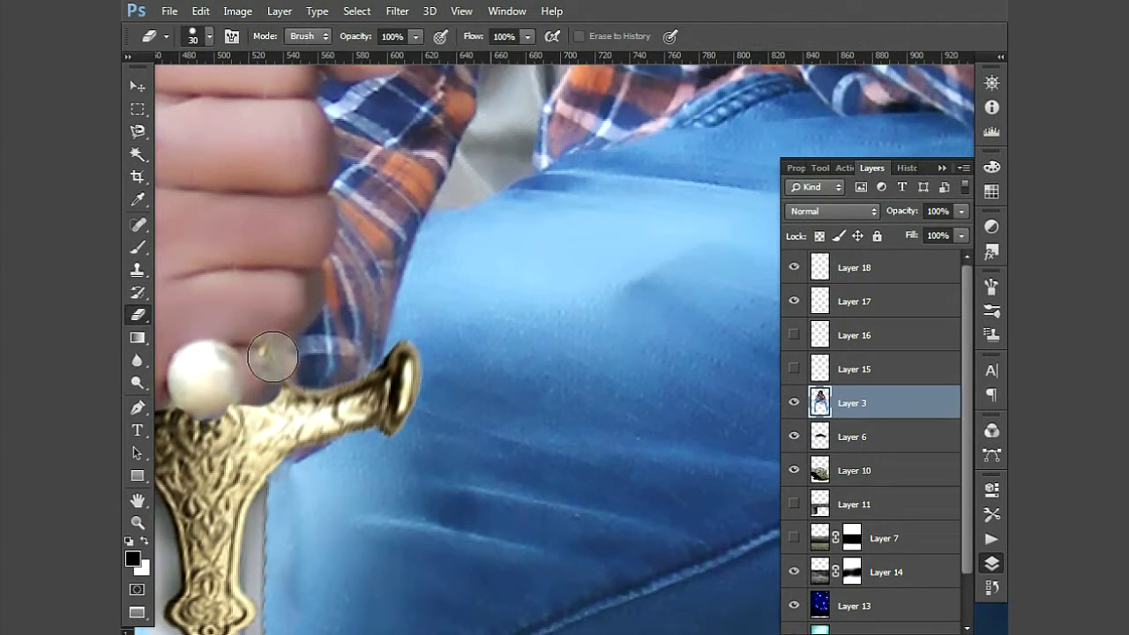
right_click(316, 408, "ctrl")
left_click(308, 436)
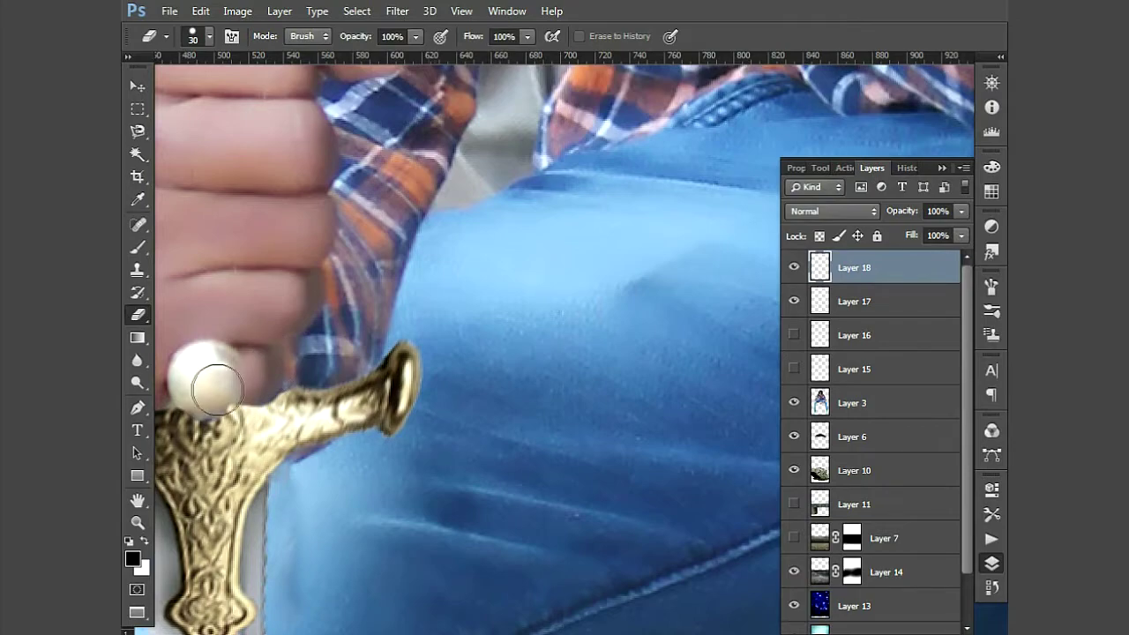
scroll(216, 388, "down", 2)
scroll(362, 447, "down", 3)
scroll(361, 450, "down", 3)
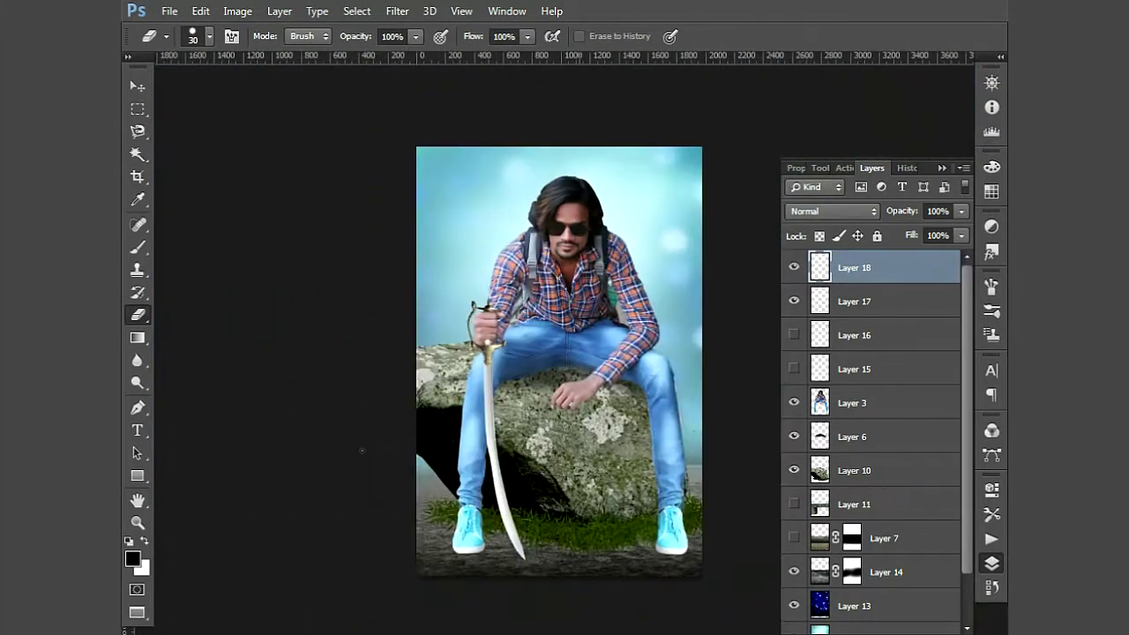
Add a new Layer 19 directly beneath the man's Layer 3 for shoe shadows
key("v")
key("ctrl+plus")
key("ctrl+plus")
key("ctrl+plus")
left_click(857, 418)
key("ctrl+shift+alt+n")
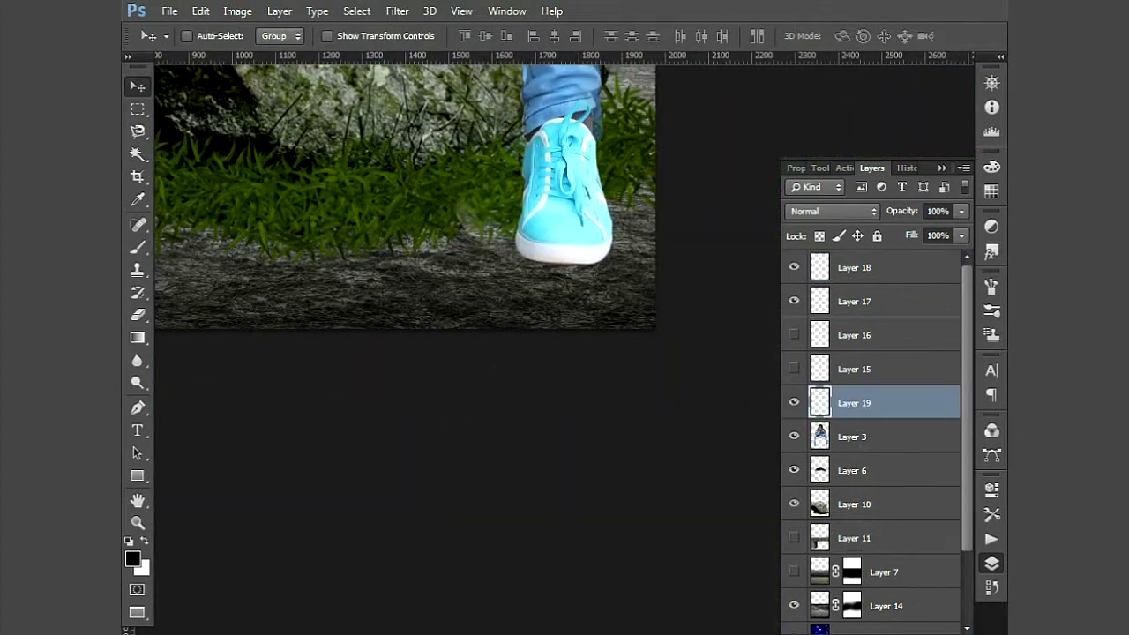
key("ctrl+bracketleft")
key("b")
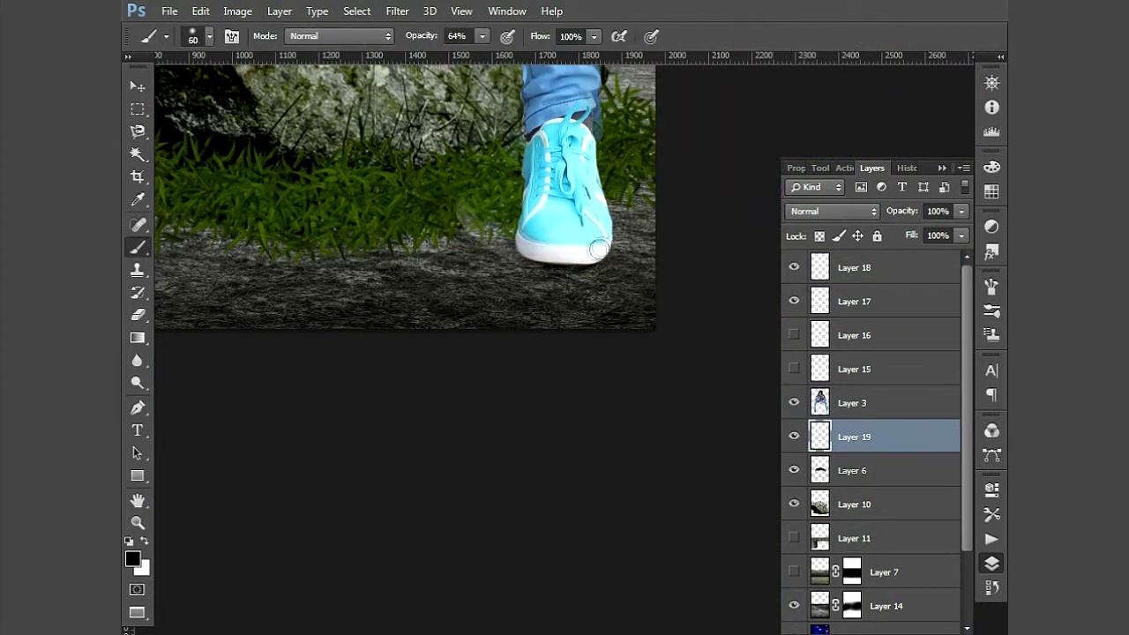
Fit the image in view, zoom on the torso and rock, and add Layer 20
scroll(573, 256, "left", 10)
scroll(573, 256, "up", 2)
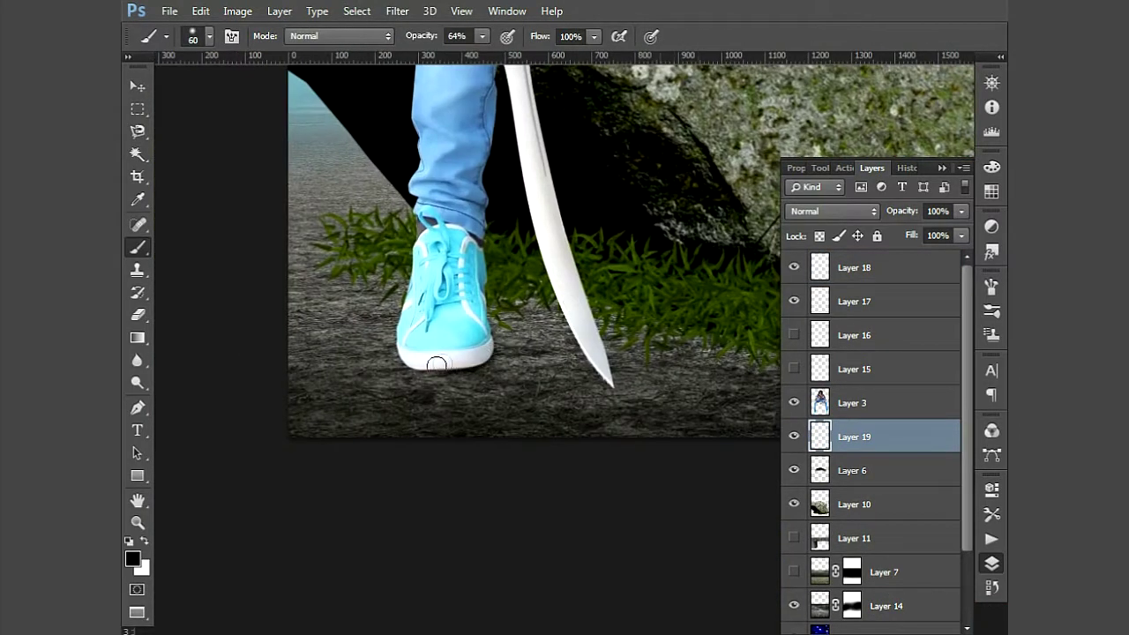
key("ctrl+0")
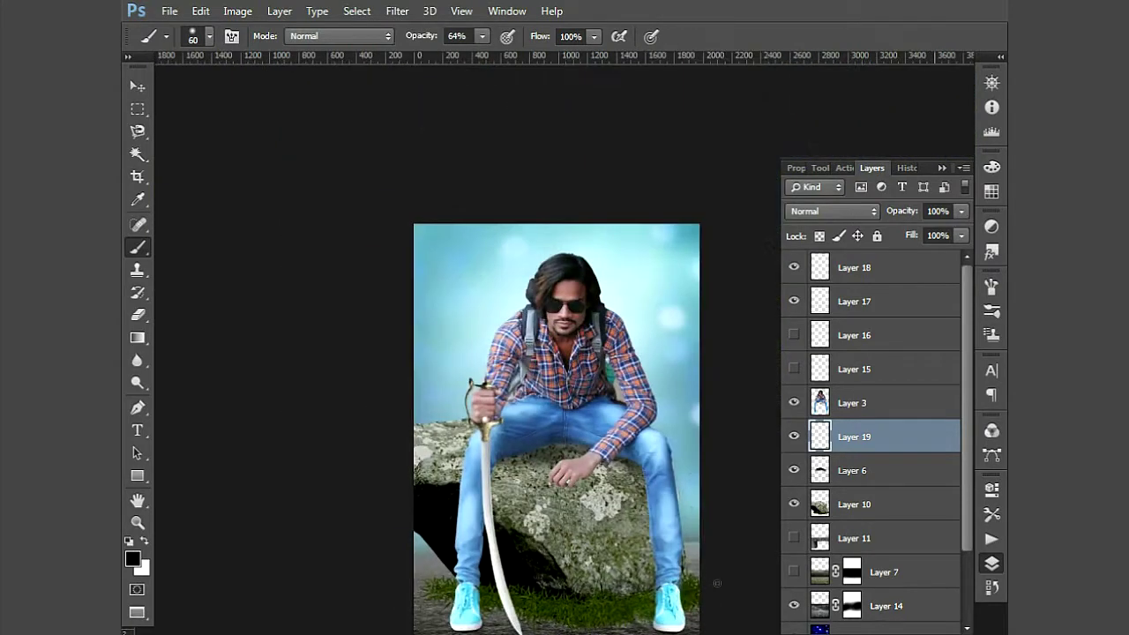
key("v")
key("ctrl+plus")
key("ctrl+plus")
key("ctrl+plus")
key("ctrl+shift+alt+n")
key("b")
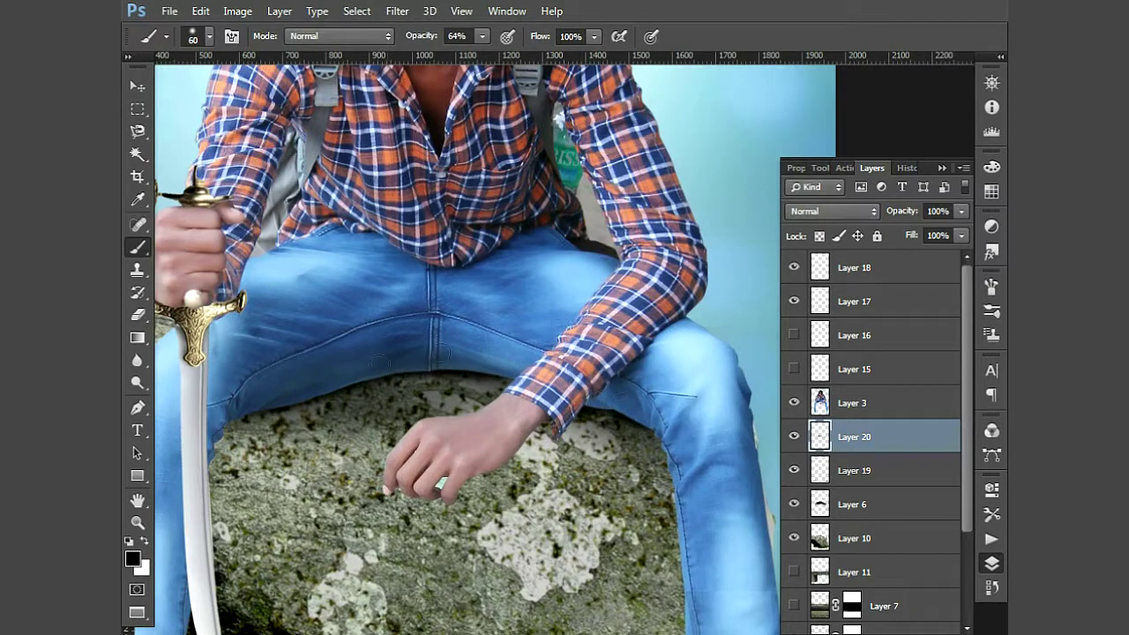
Make Layer 3 with the man active and pick the Magic Wand for the grey gap
key("i")
key("w")
key("v")
key("alt+bracketright")
key("w")
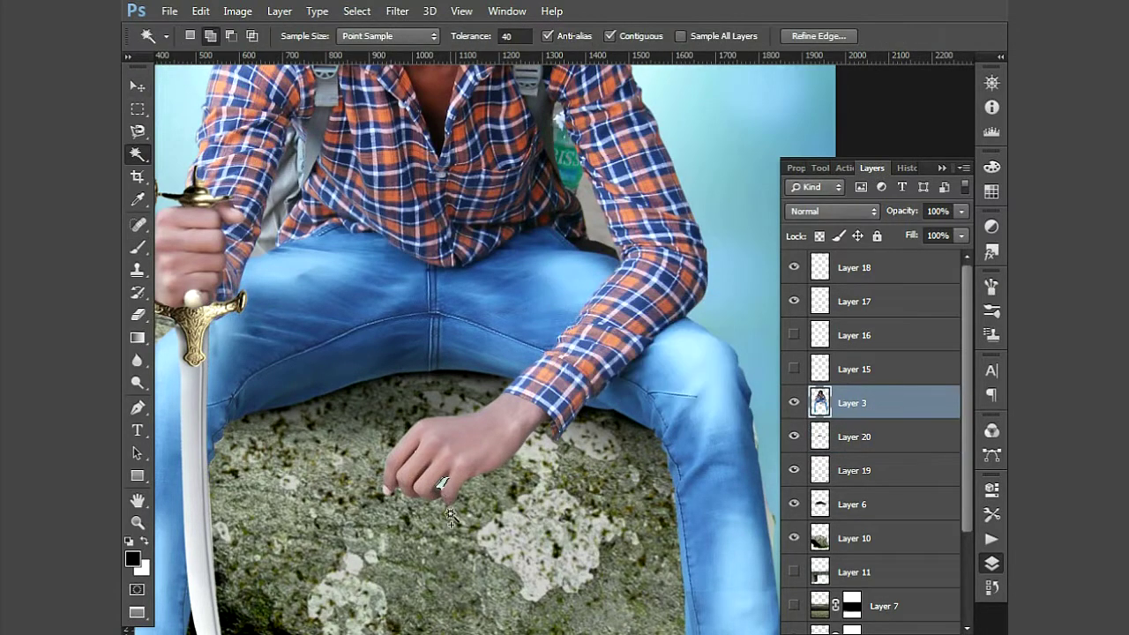
right_click(449, 516)
key("Escape")
Zoom in on the grey patch beside the arm and try deleting it, undoing the attempt
scroll(529, 352, "up", 3)
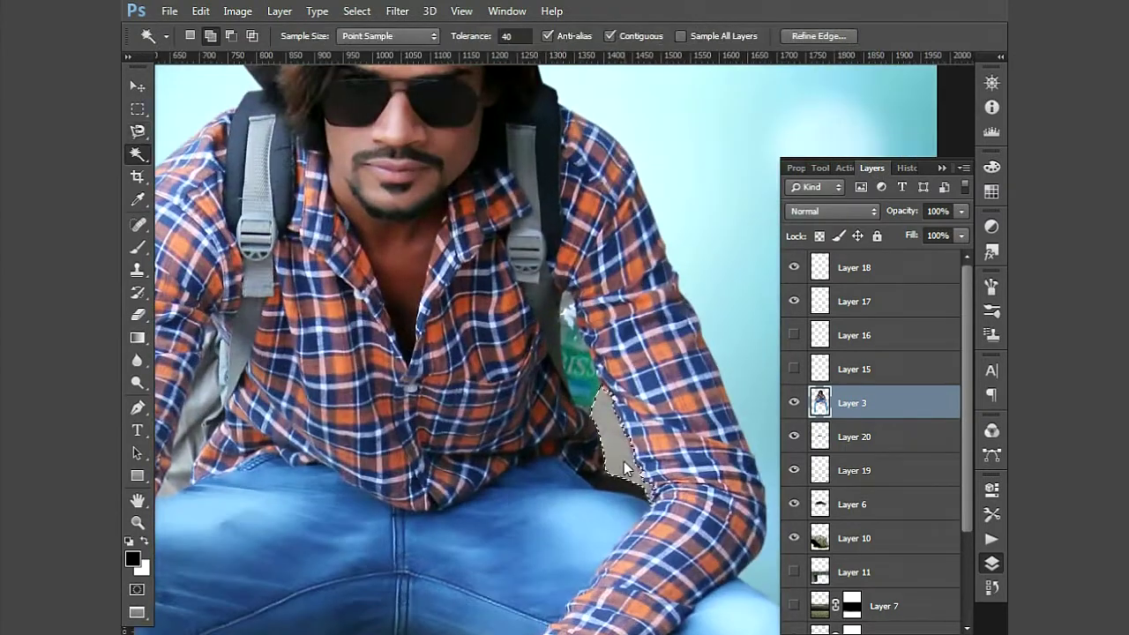
key("l")
scroll(663, 113, "down", 2)
key("Delete")
scroll(655, 312, "down", 2)
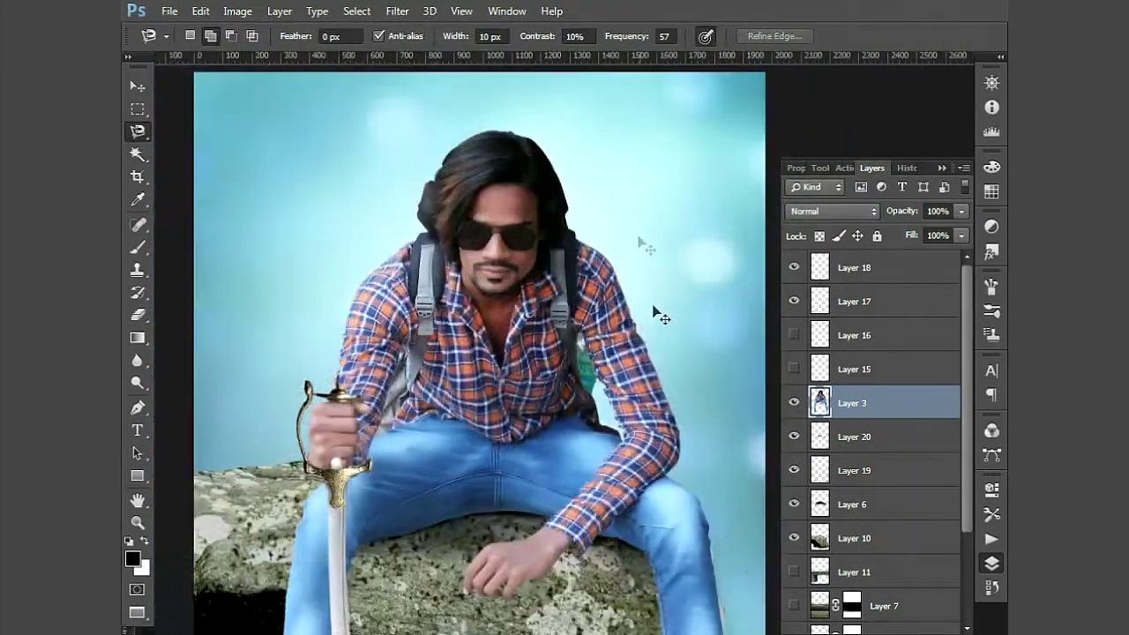
scroll(663, 471, "up", 5)
key("z")
key("ctrl+z")
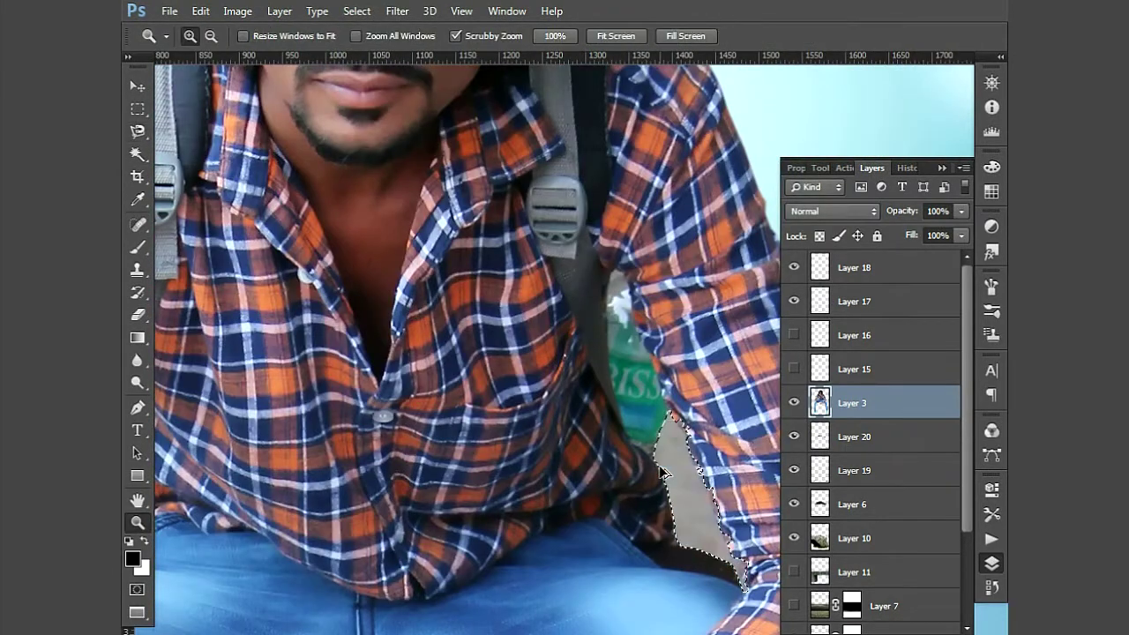
Lasso-select the grey patch between arm and torso, then zoom out to the whole figure
key("p")
left_click_drag(700, 472, 497, 472)
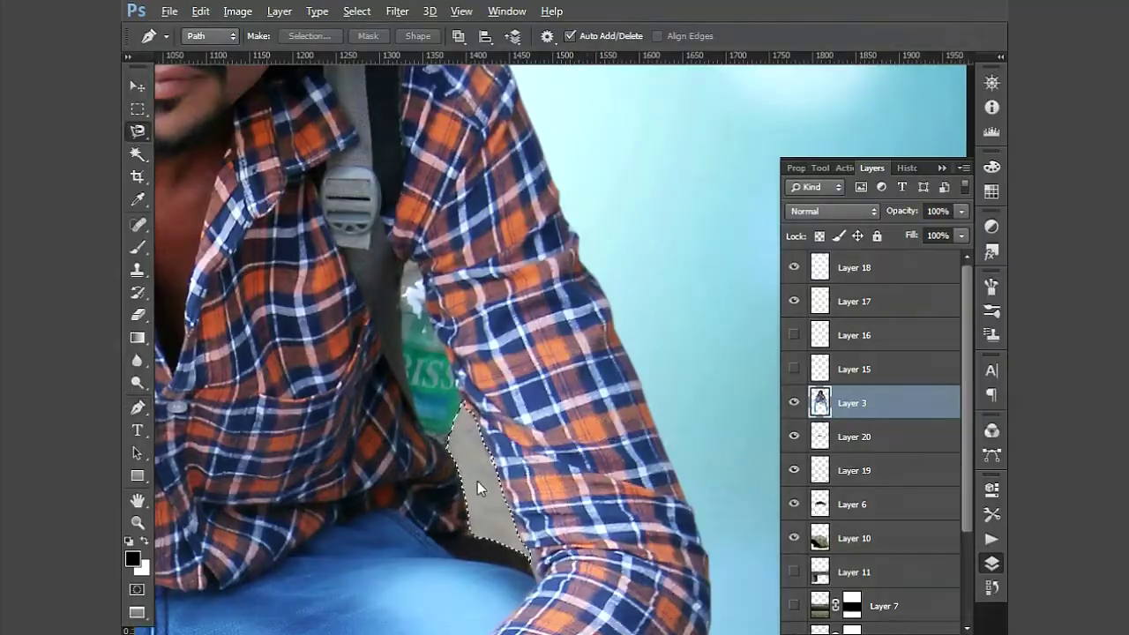
key("l")
right_click(477, 481)
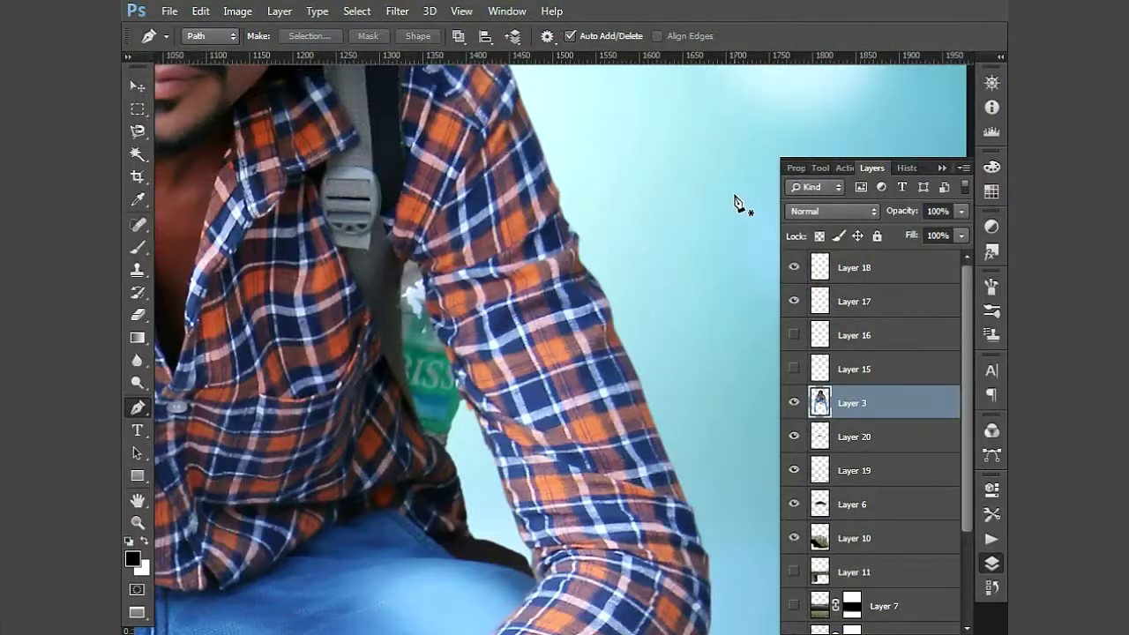
key("ctrl+minus")
key("ctrl+minus")
key("ctrl+minus")
key("v")
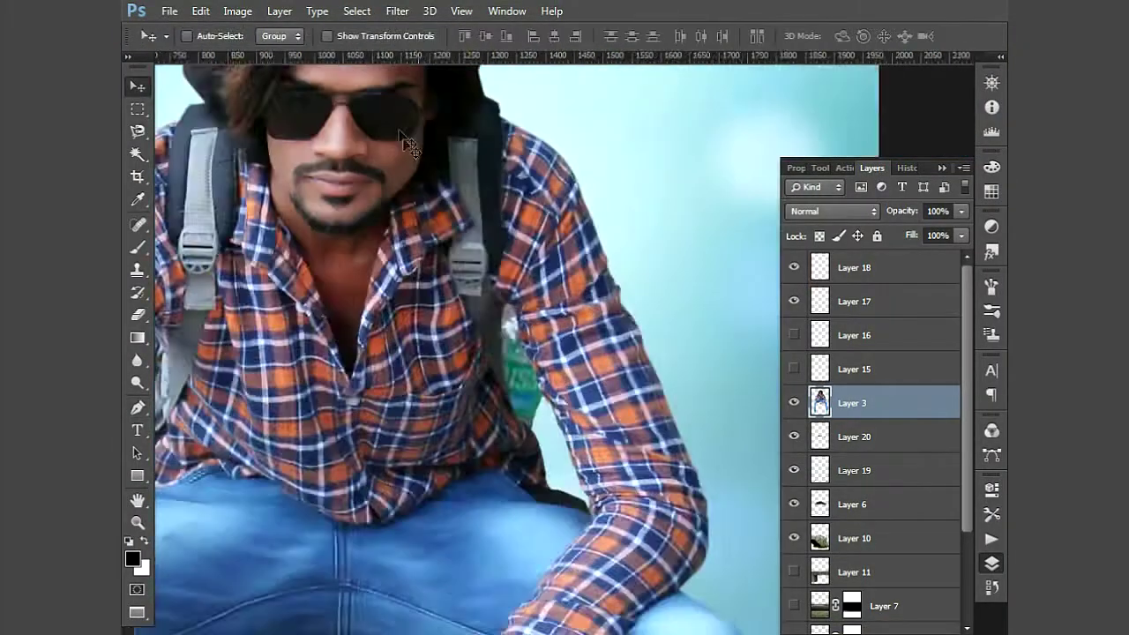
scroll(465, 153, "up", 8)
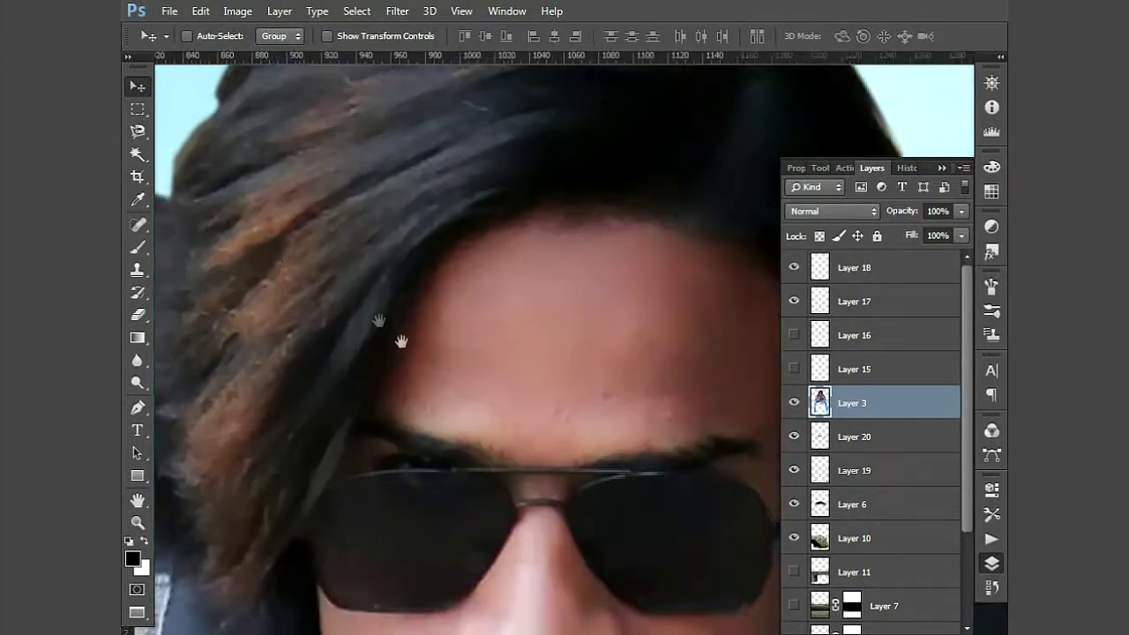
left_click_drag(401, 340, 525, 420)
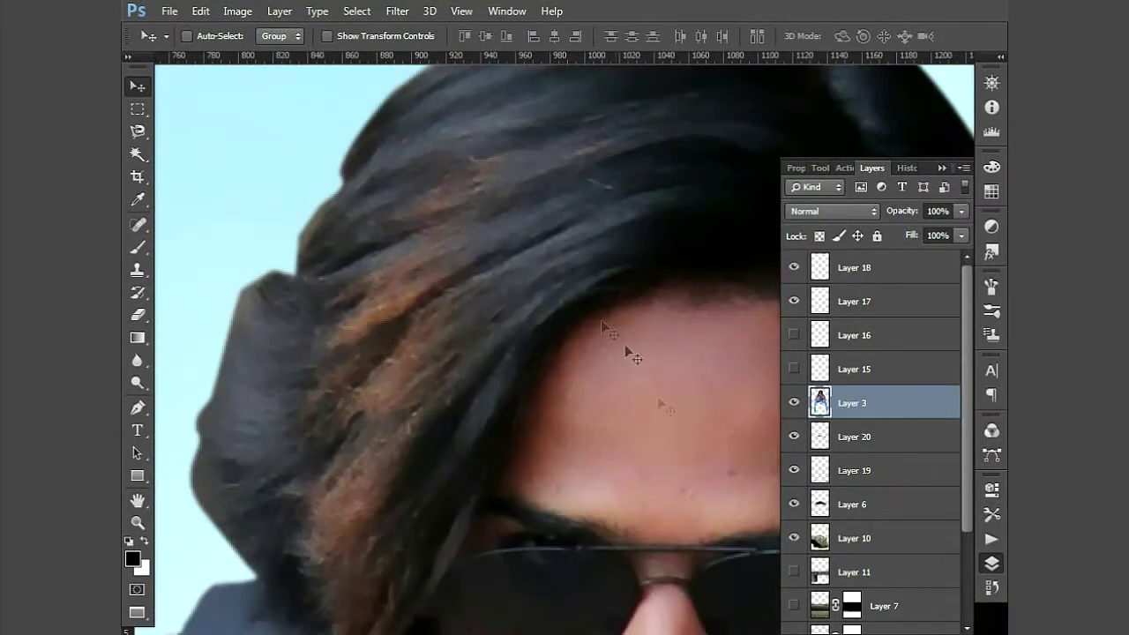
Duplicate the background photo above Layer 20, delete the copy, and reselect Layer 3
scroll(873, 441, "down", 3)
left_click(882, 482)
left_click(881, 618)
key("ctrl+j")
left_click_drag(872, 618, 863, 307)
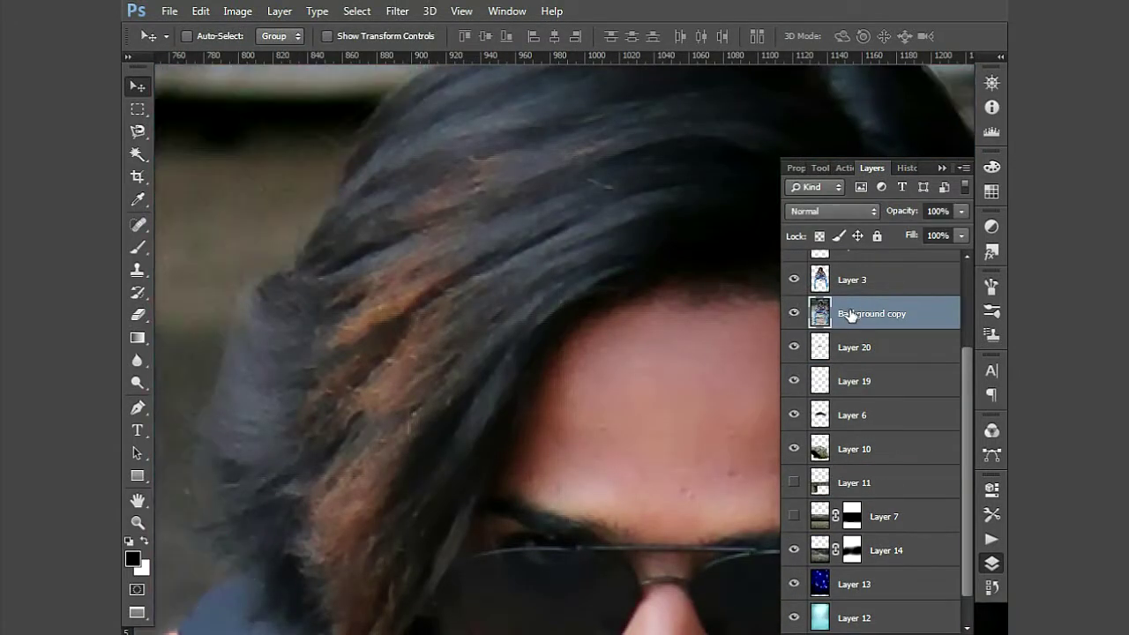
key("Delete")
left_click(138, 359)
Smudge the hair edge outward into the sky with a small 24% Smudge brush
left_click(212, 391)
left_click(209, 36)
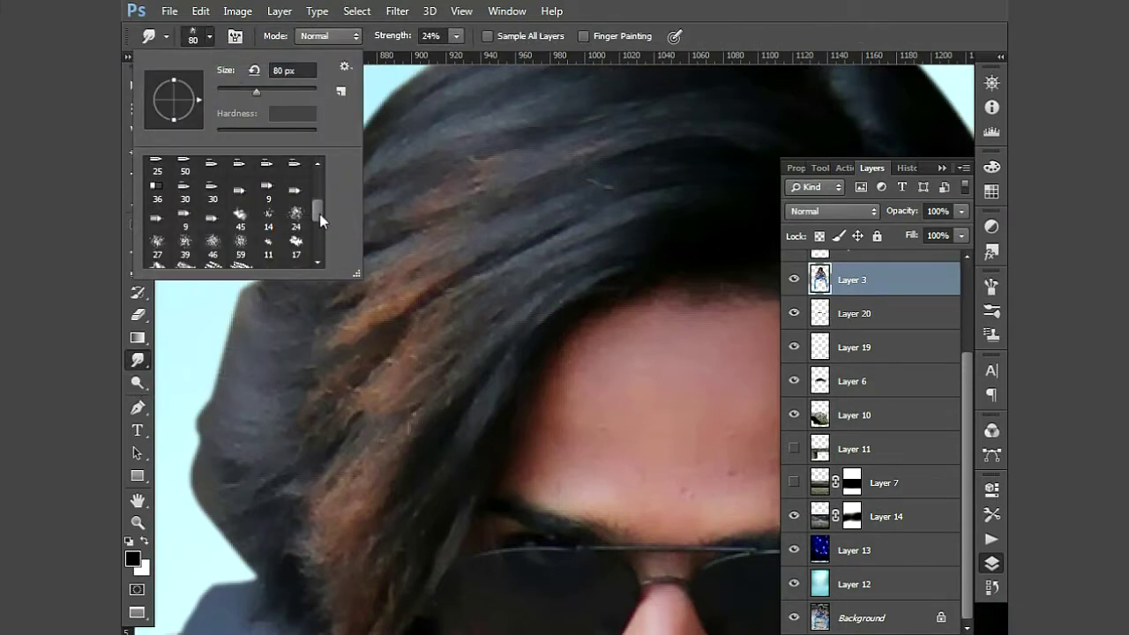
key("Return")
key("bracketleft")
key("bracketleft")
key("bracketleft")
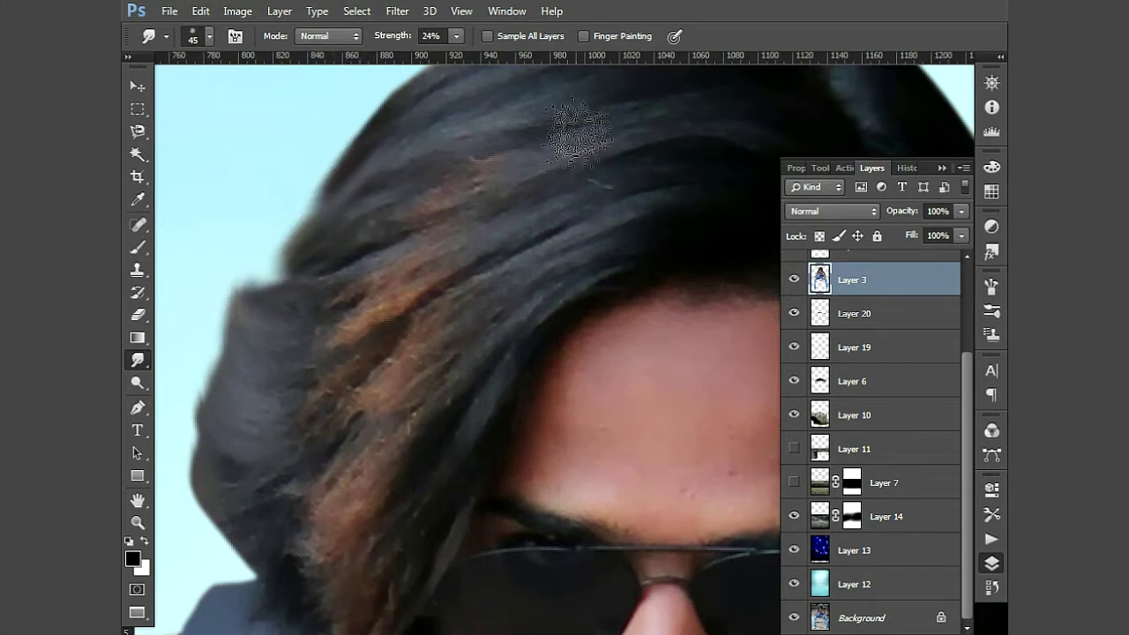
scroll(577, 132, "down", 2)
scroll(650, 555, "up", 2)
left_click_drag(520, 364, 567, 403)
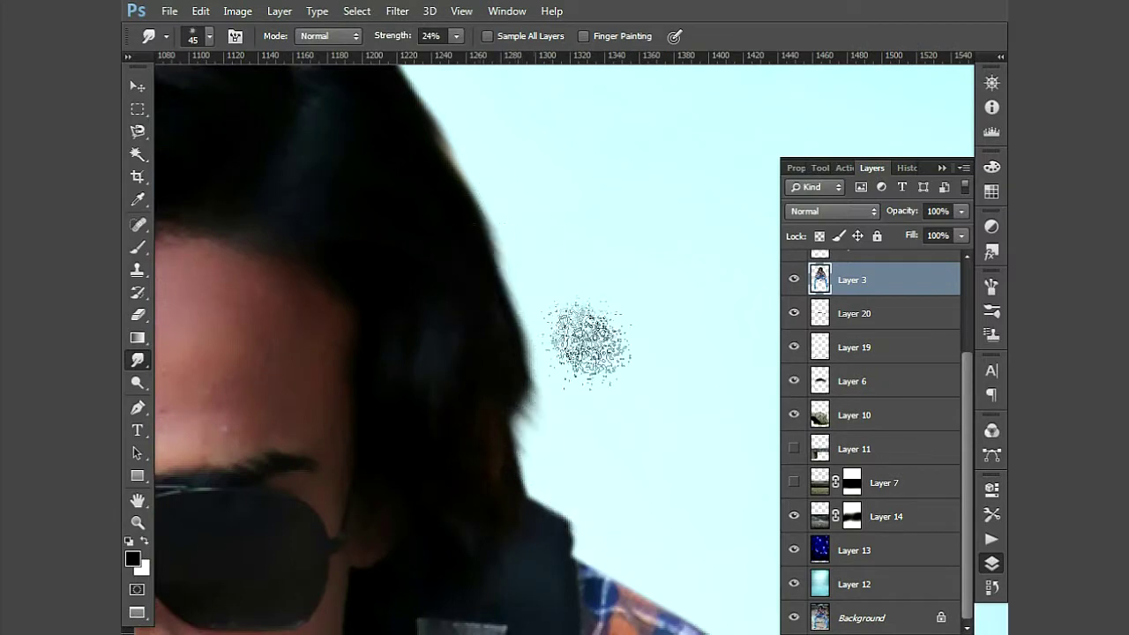
Inspect the hair outline, then set smudge strength to 12% and brush size to 80
scroll(580, 361, "up", 3)
scroll(353, 365, "up", 3)
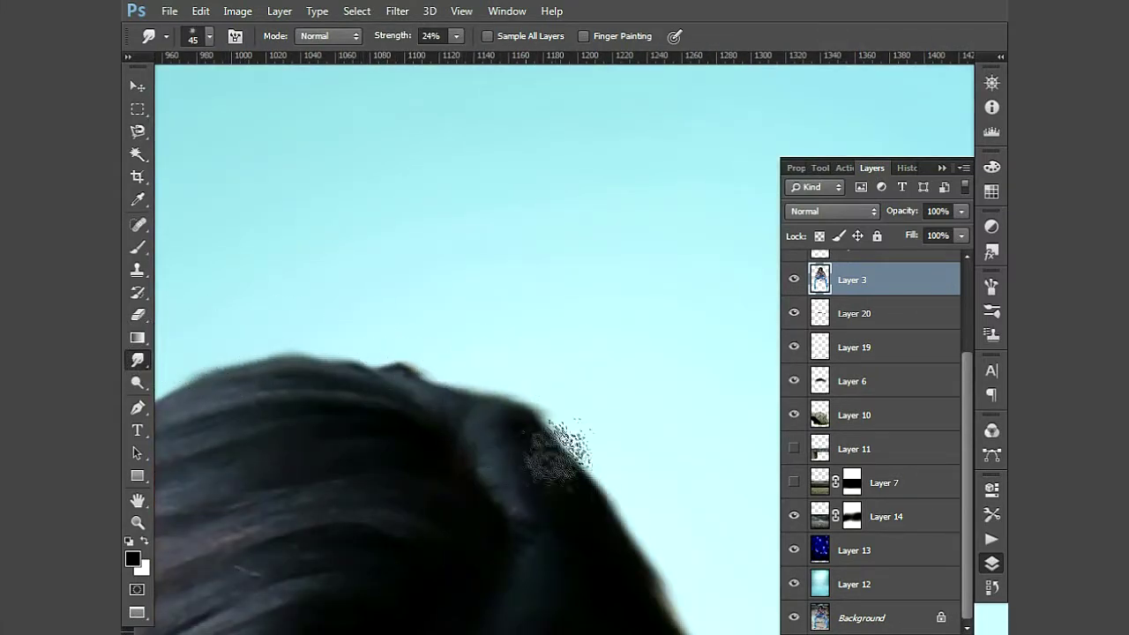
scroll(441, 494, "left", 5)
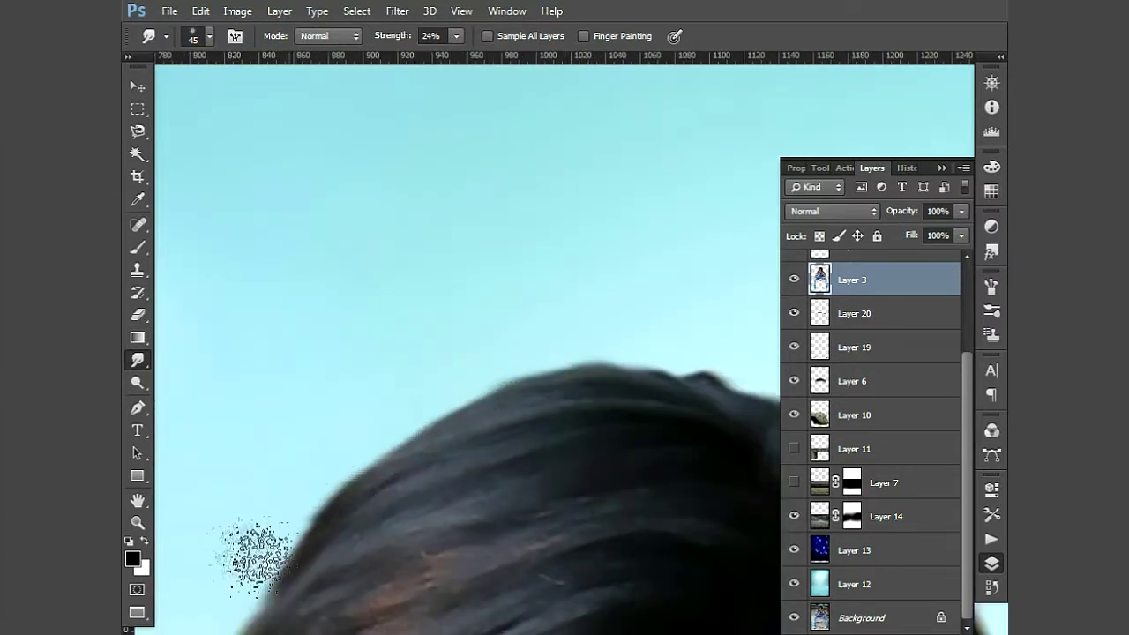
scroll(507, 432, "up", 3)
scroll(507, 432, "left", 1)
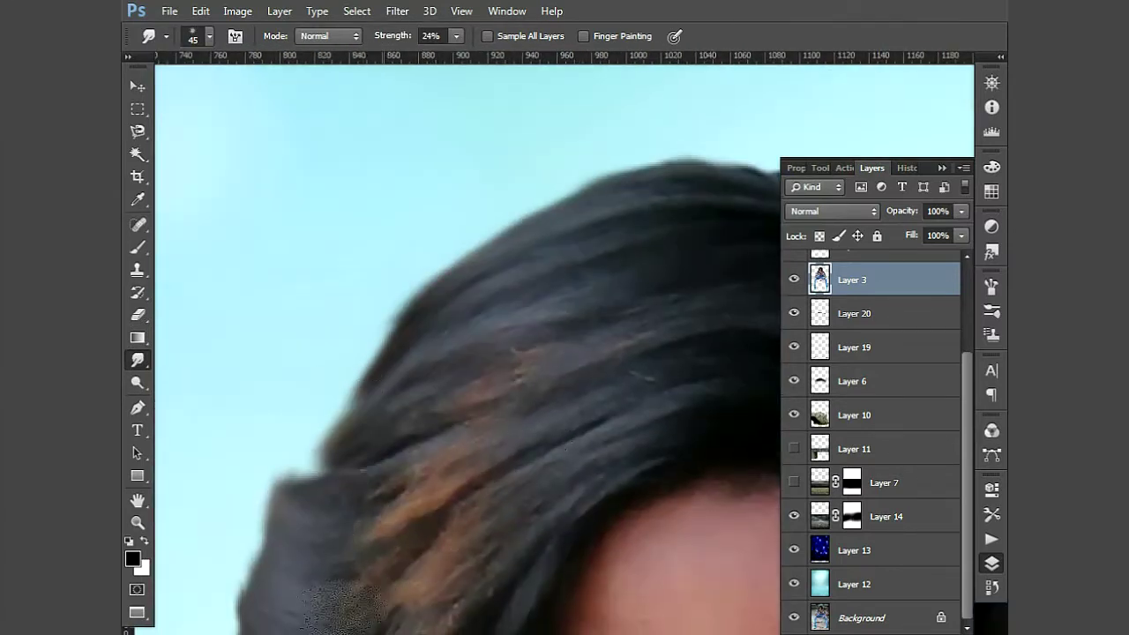
scroll(467, 353, "down", 3)
scroll(467, 352, "down", 2)
scroll(468, 353, "left", 1)
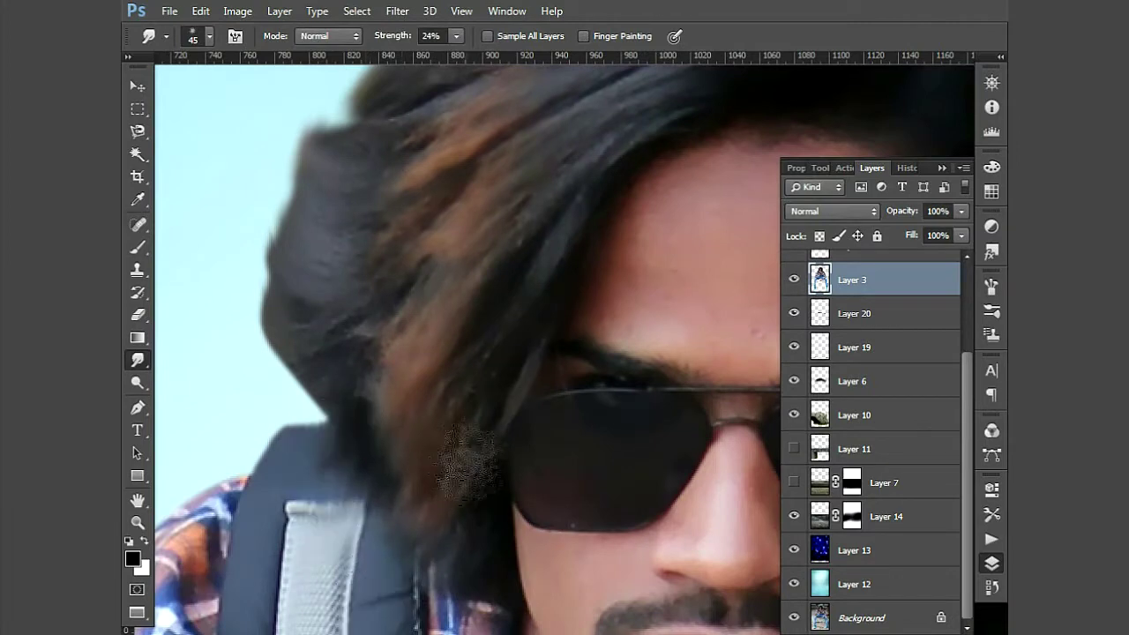
scroll(335, 529, "down", 3)
scroll(451, 255, "up", 1)
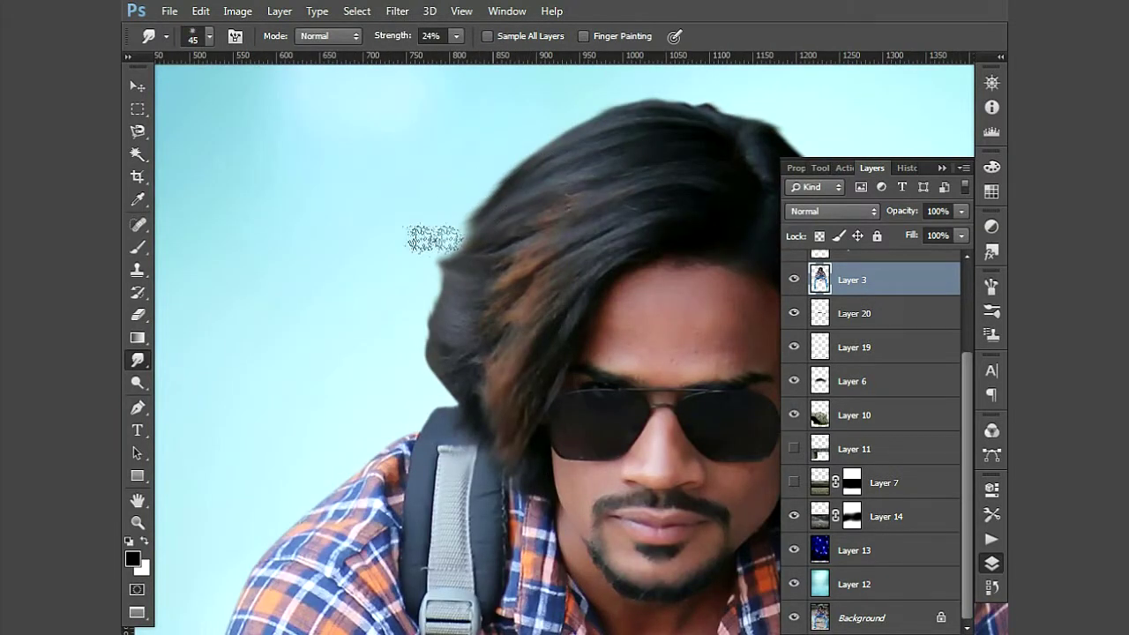
left_click_drag(456, 37, 441, 55)
key("bracketright")
key("bracketright")
key("bracketright")
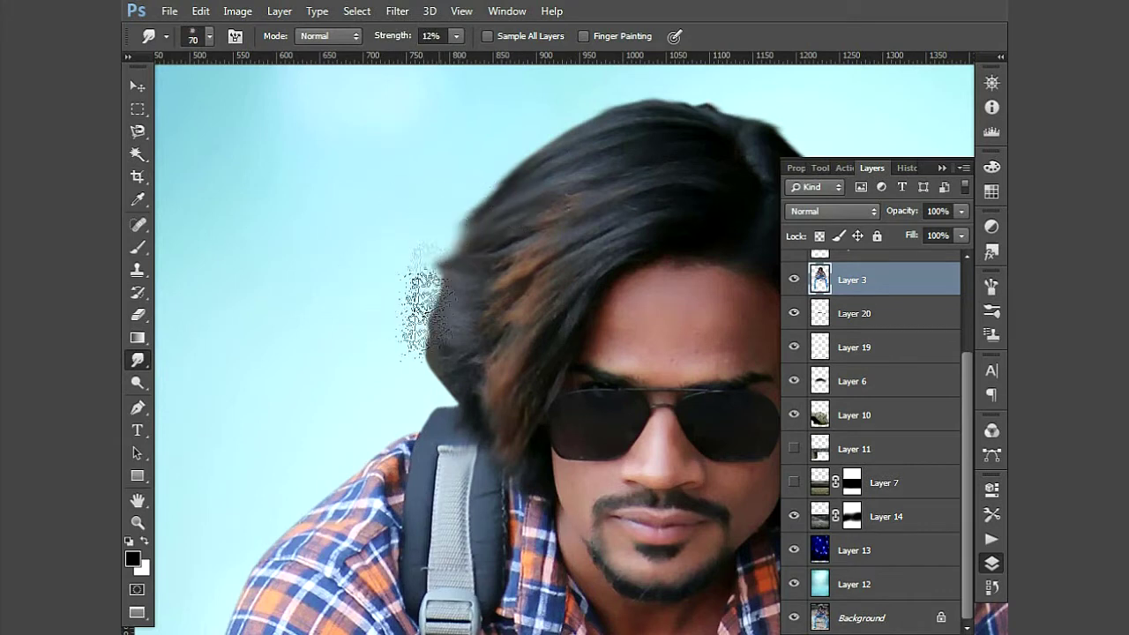
key("bracketright")
key("bracketright")
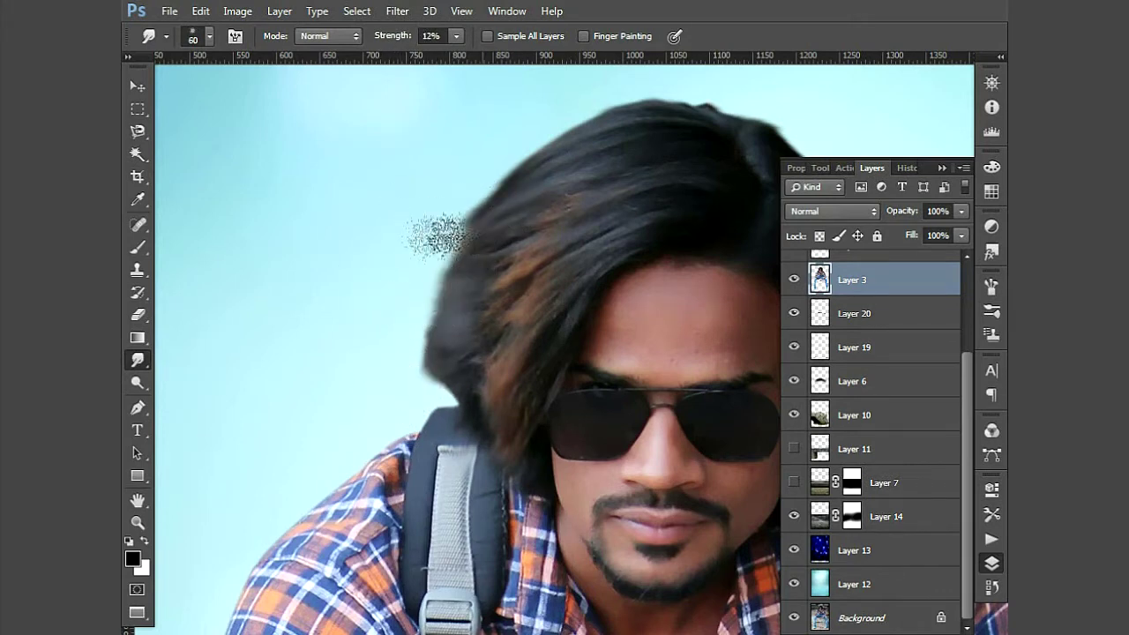
key("ctrl+minus")
key("ctrl+minus")
key("ctrl+minus")
Paint a black shadow on a new layer and squash it onto the ground beneath the rock
key("v")
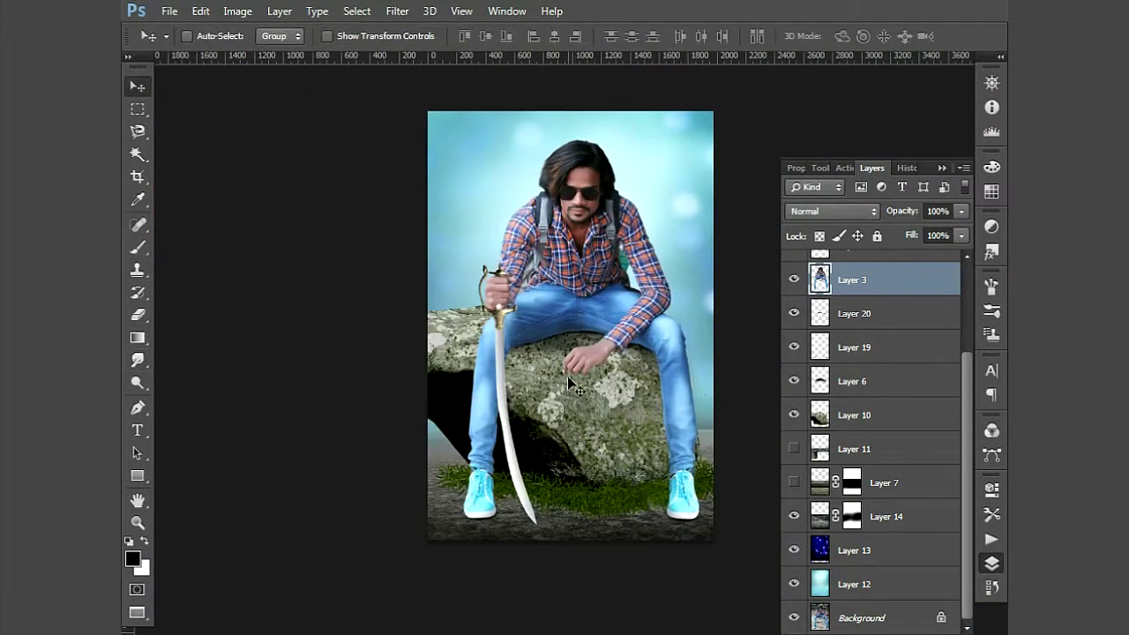
key("ctrl+shift+alt+n")
key("b")
left_click(615, 405)
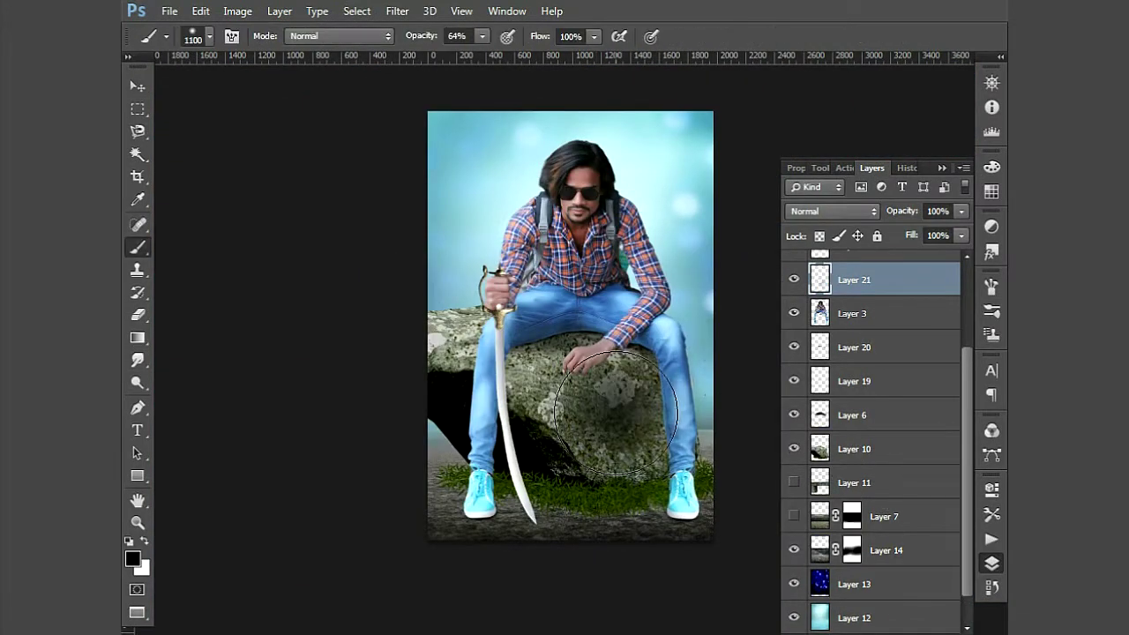
left_click(611, 411)
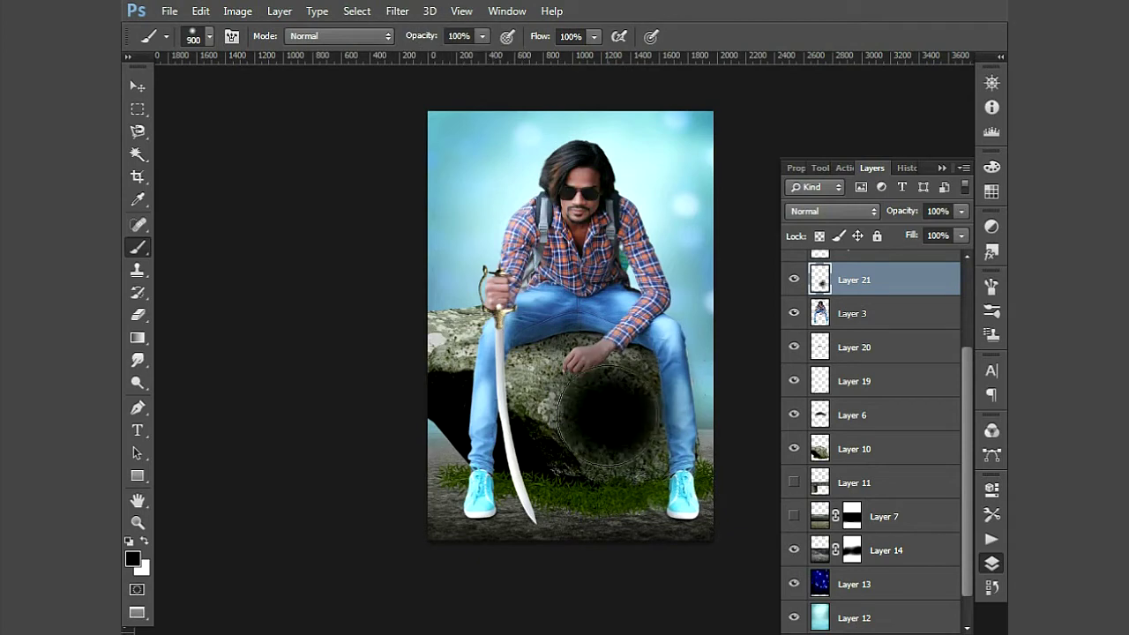
key("ctrl+t")
mouse_move(535, 391)
left_mouse_down()
mouse_move(564, 528)
mouse_move(550, 551)
left_mouse_up()
key("Return")
key("ctrl+t")
key("Return")
Paint a shadow on another new layer, place it under the right shoe, rotated about 84°
key("ctrl+shift+alt+n")
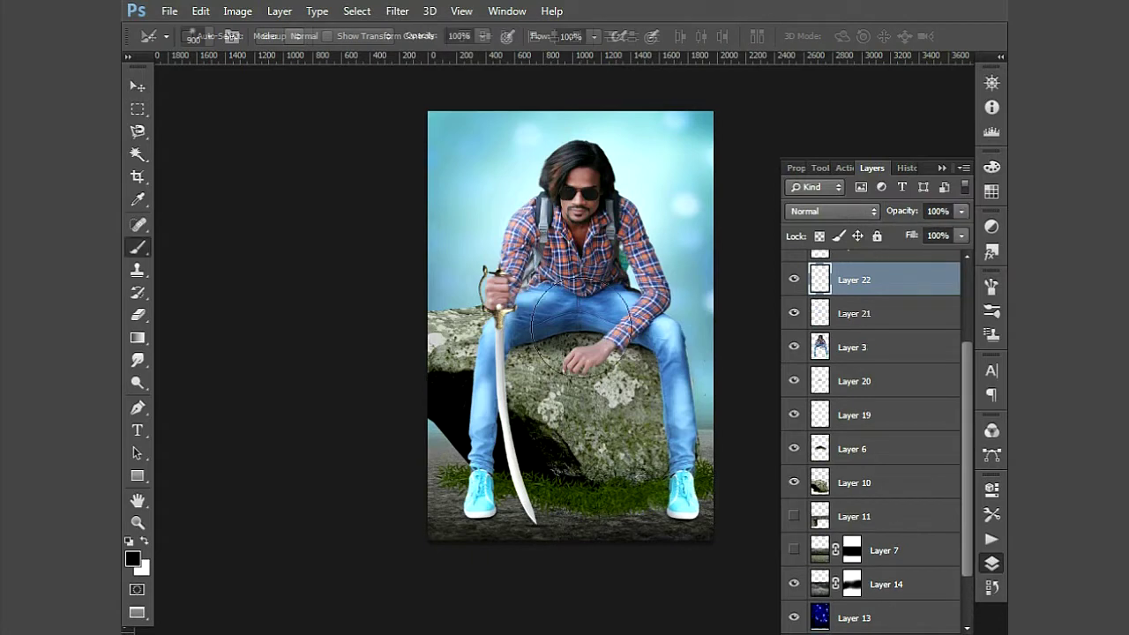
key("b")
left_click(623, 434)
key("ctrl+t")
key("Return")
key("v")
left_click_drag(723, 504, 714, 428)
key("ctrl+t")
mouse_move(736, 467)
left_mouse_down()
mouse_move(750, 494)
mouse_move(731, 529)
mouse_move(681, 507)
left_mouse_up()
key("Return")
key("ctrl+t")
key("Return")
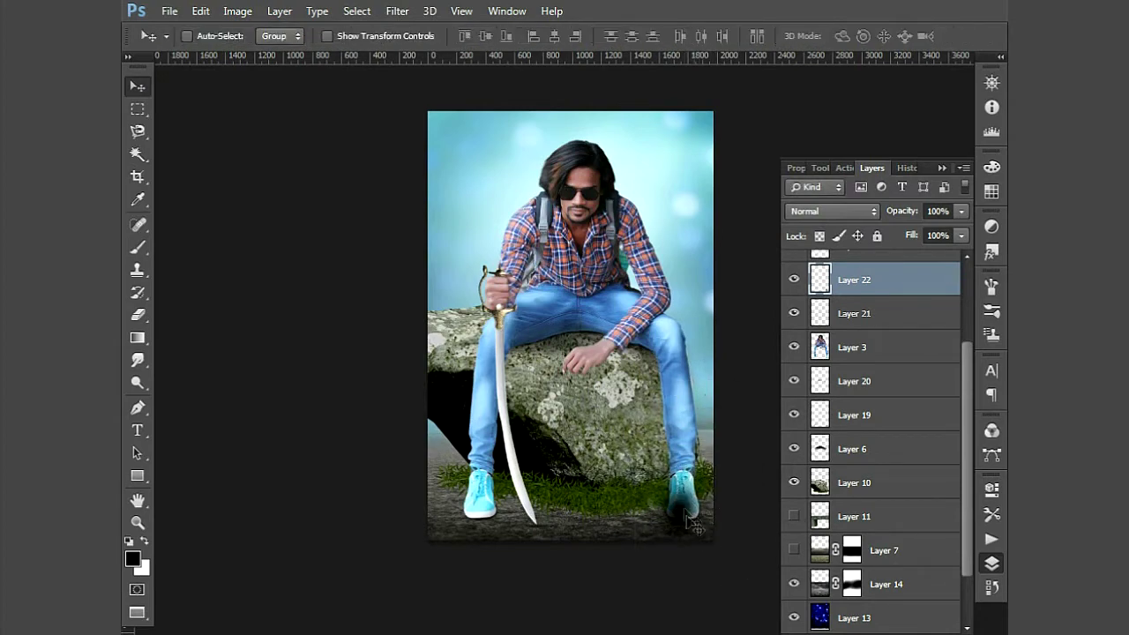
Make Layer 19 active, enlarge the brush to 400, and shift the shoe shadows 50 px down
key("alt+bracketleft")
key("alt+bracketleft")
key("alt+bracketleft")
key("alt+bracketleft")
key("b")
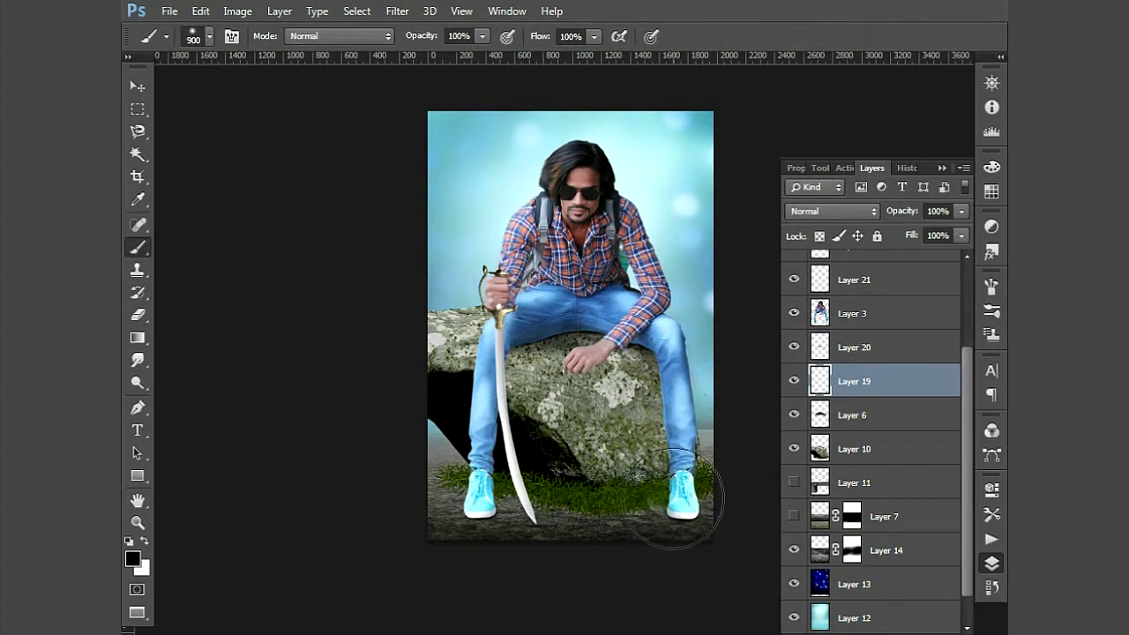
key("ctrl+t")
key("Escape")
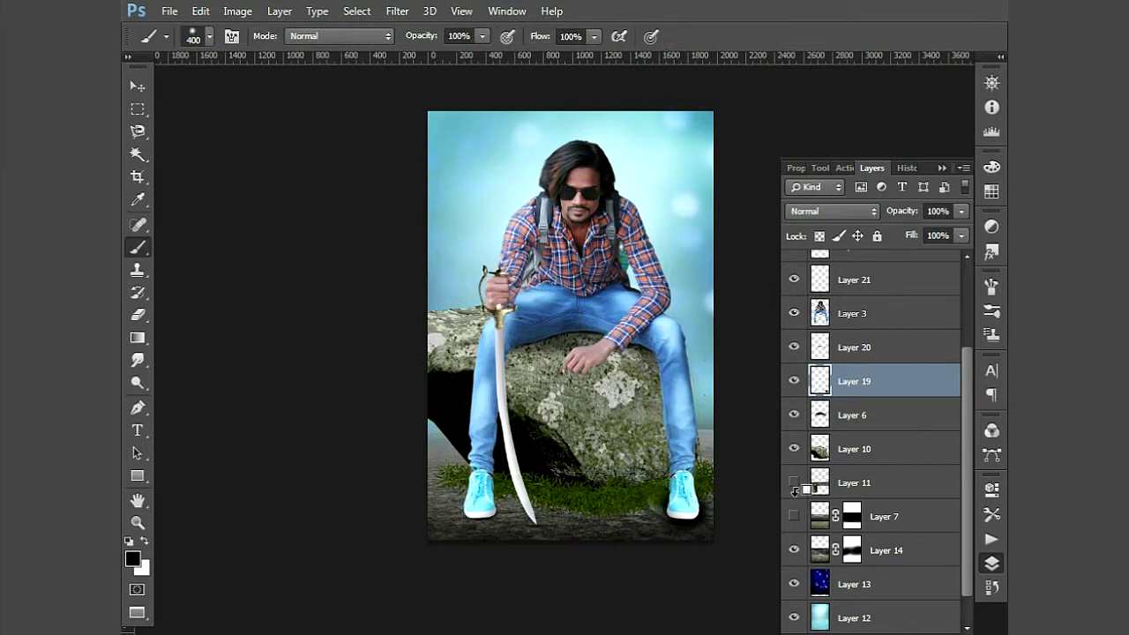
key("ctrl+shift+alt+n")
key("bracketright")
key("ctrl+t")
key("Escape")
key("v")
left_click_drag(692, 511, 692, 519)
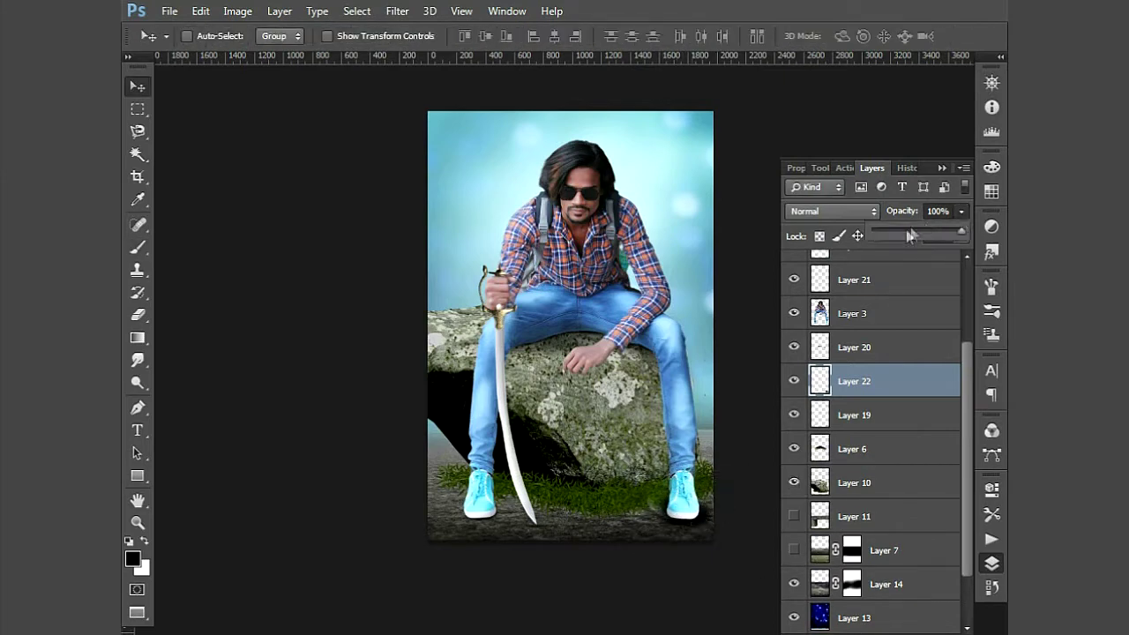
Duplicate the shoe shadow layer and Gaussian Blur the copy
key("ctrl+j")
left_click(397, 10)
left_click(750, 196)
key("Return")
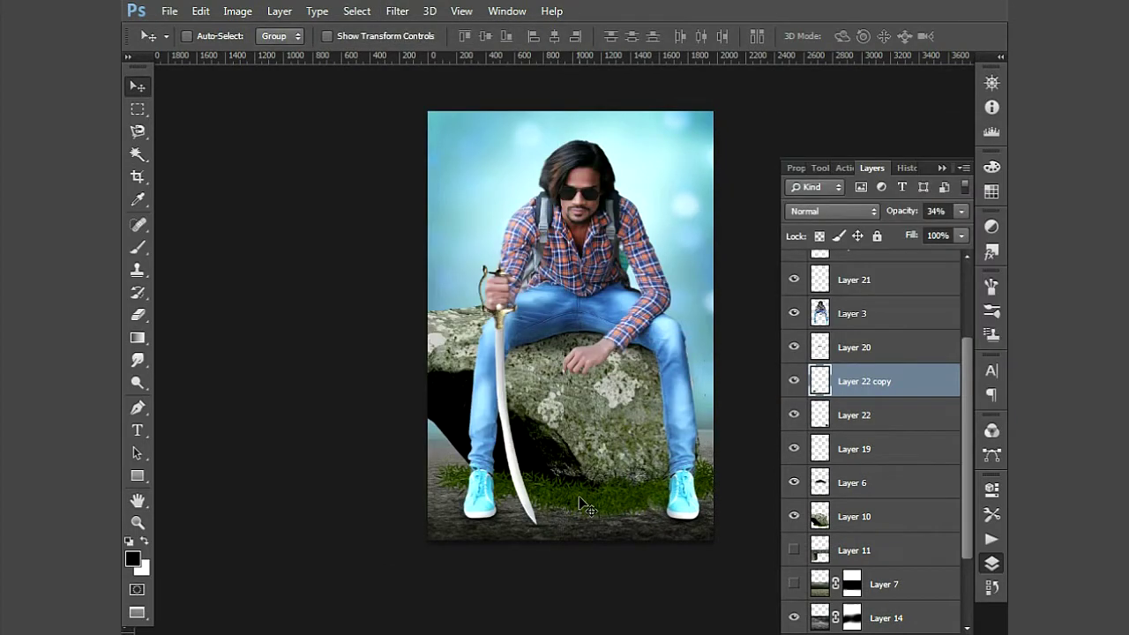
Select sky Layer 12 and start shifting its hue toward purple in Hue/Saturation
scroll(579, 496, "up", 1)
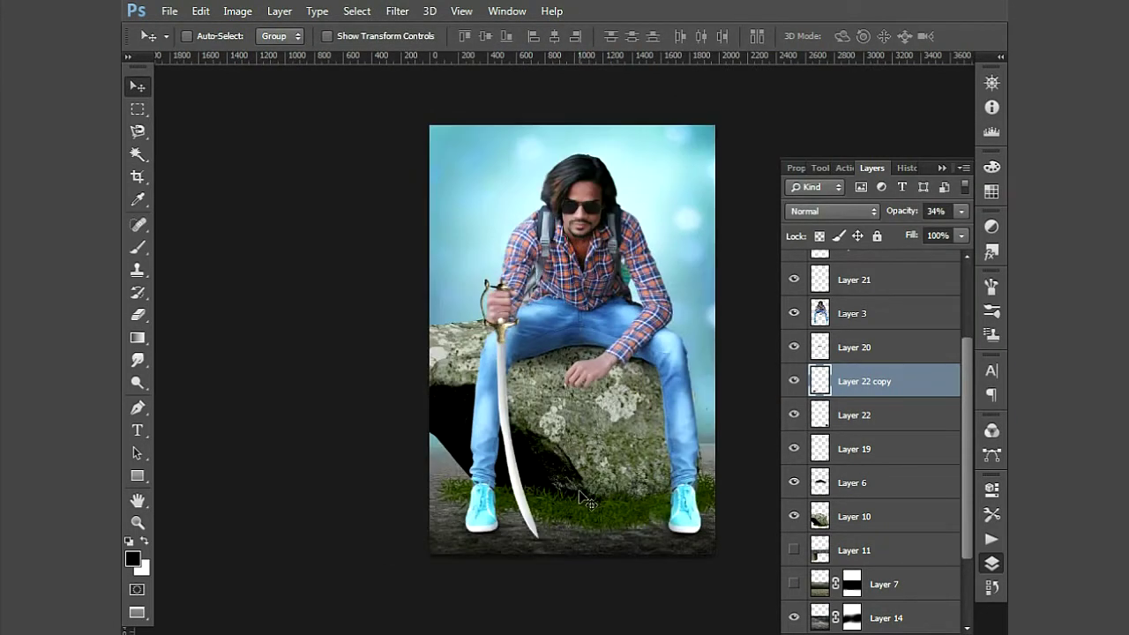
right_click(691, 179)
left_click(723, 181)
key("ctrl+u")
mouse_move(838, 296)
left_mouse_down()
mouse_move(886, 295)
mouse_move(816, 301)
left_mouse_up()
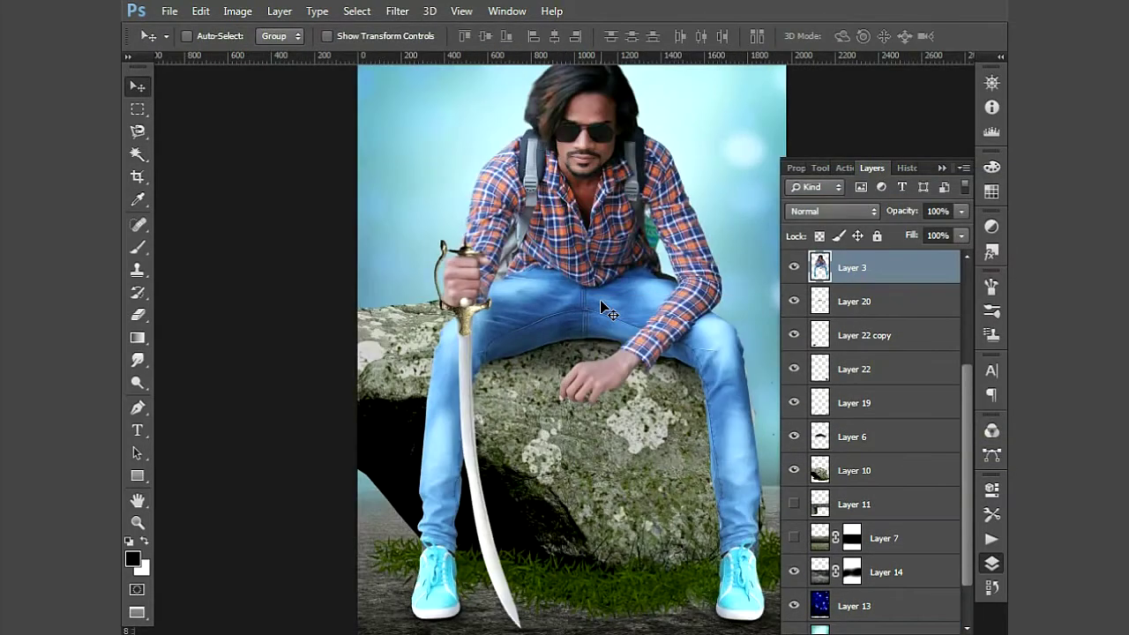
Brighten the man's neck and chest area with the Dodge tool
scroll(602, 304, "up", 2)
scroll(602, 304, "up", 2)
scroll(603, 304, "up", 2)
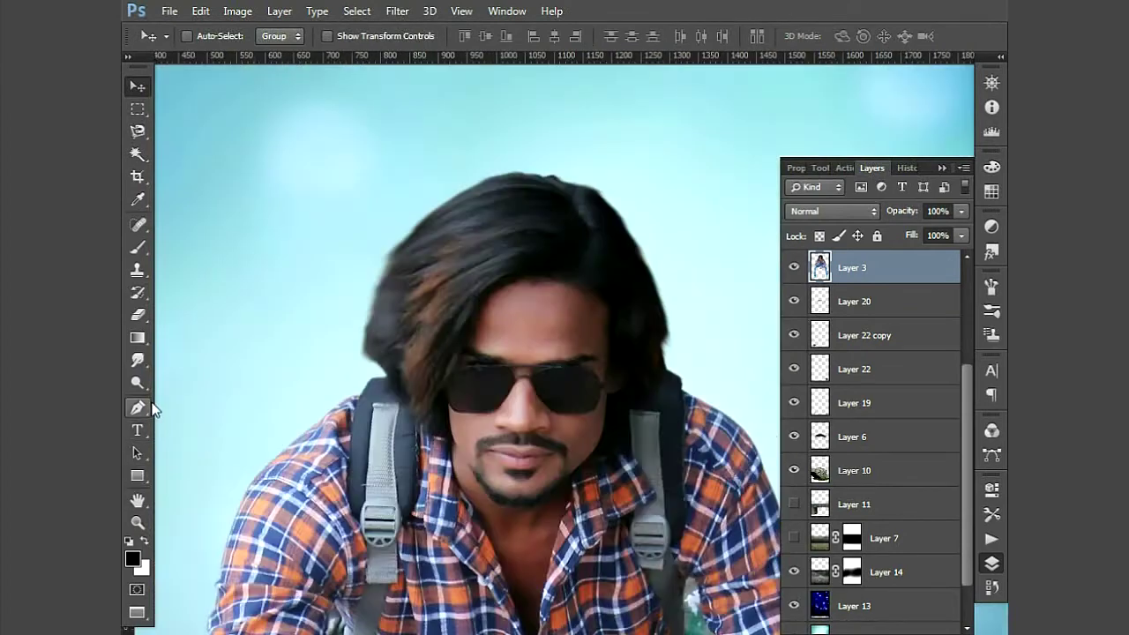
left_click(138, 382)
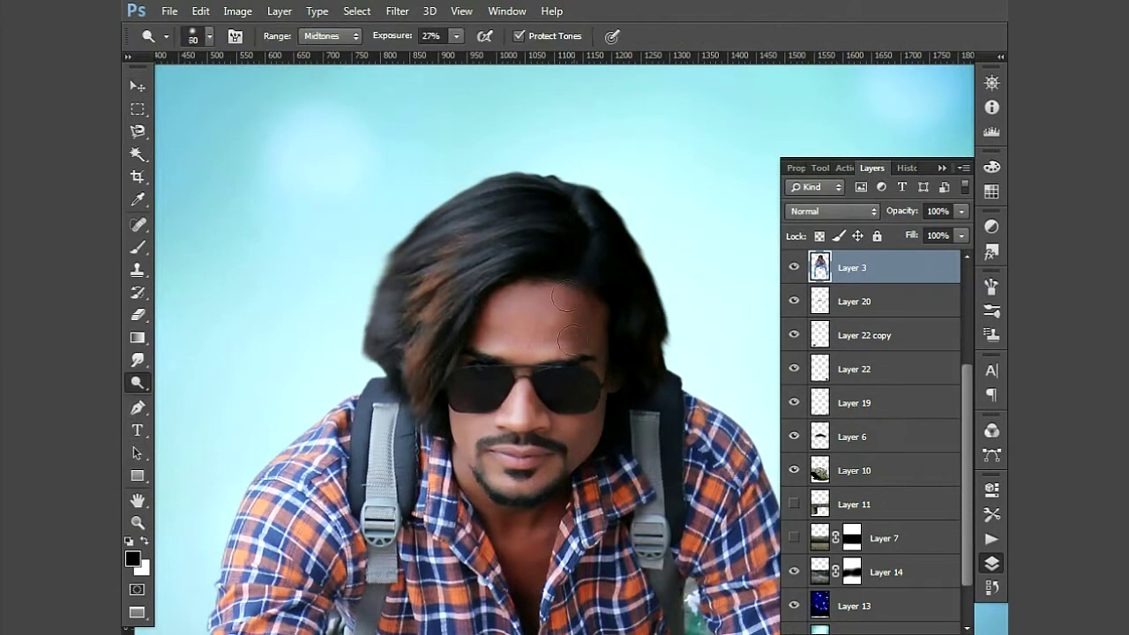
left_click_drag(589, 425, 489, 483)
scroll(529, 458, "up", 3)
scroll(538, 476, "up", 2)
Trace the first sunglass lens with the Pen tool and turn it into a refined selection
key("p")
left_click(476, 359)
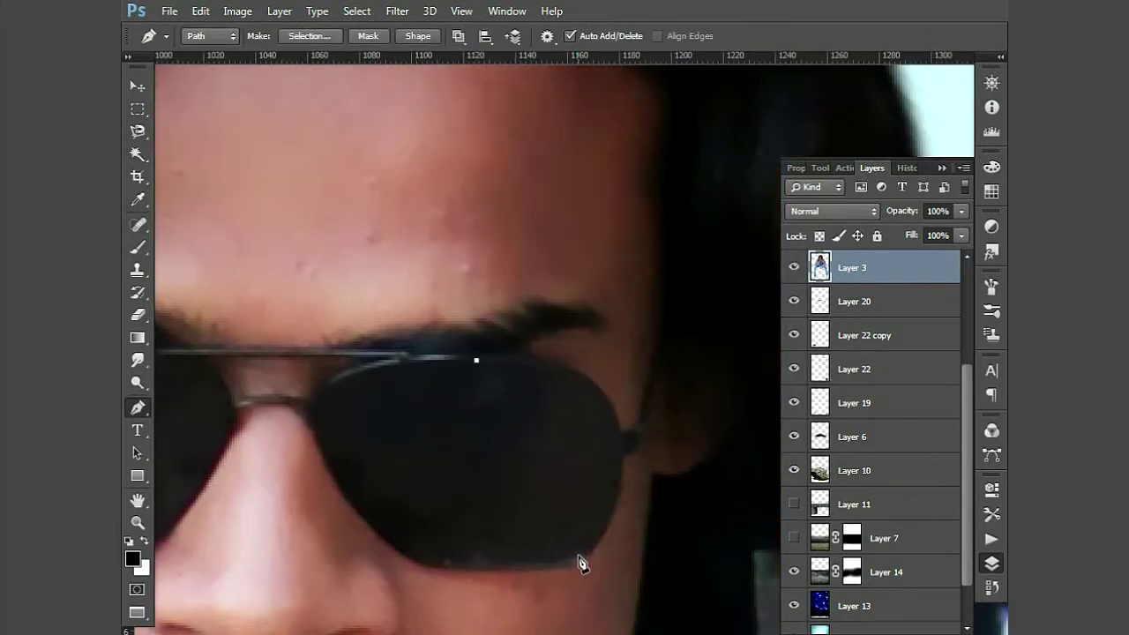
scroll(580, 559, "down", 3)
left_click_drag(577, 415, 483, 582)
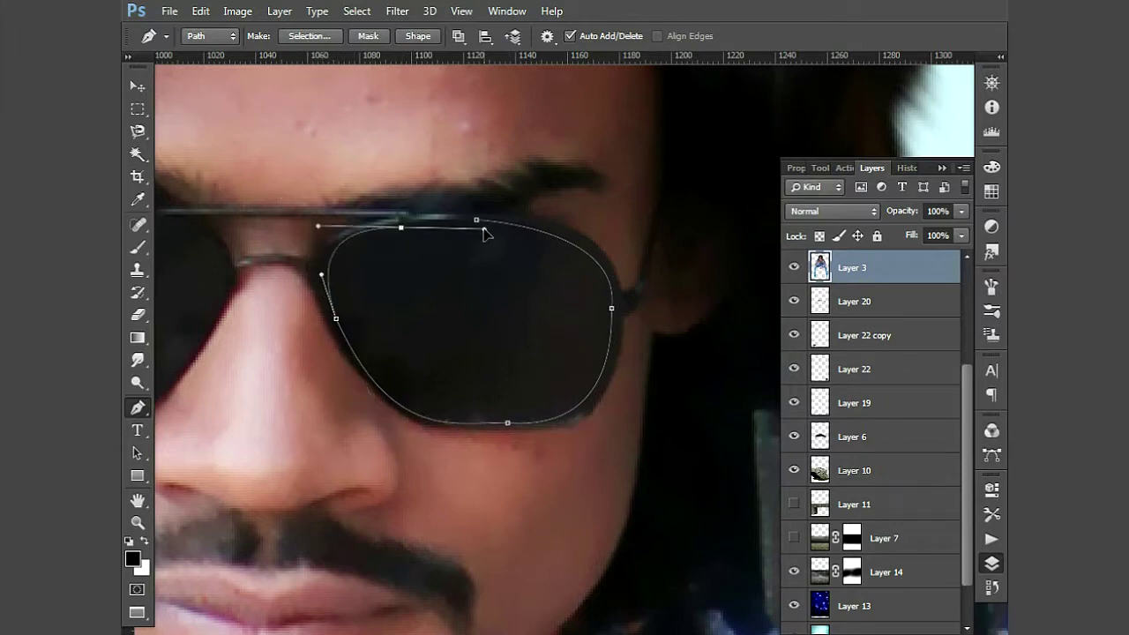
key("ctrl+Return")
scroll(523, 219, "left", 5)
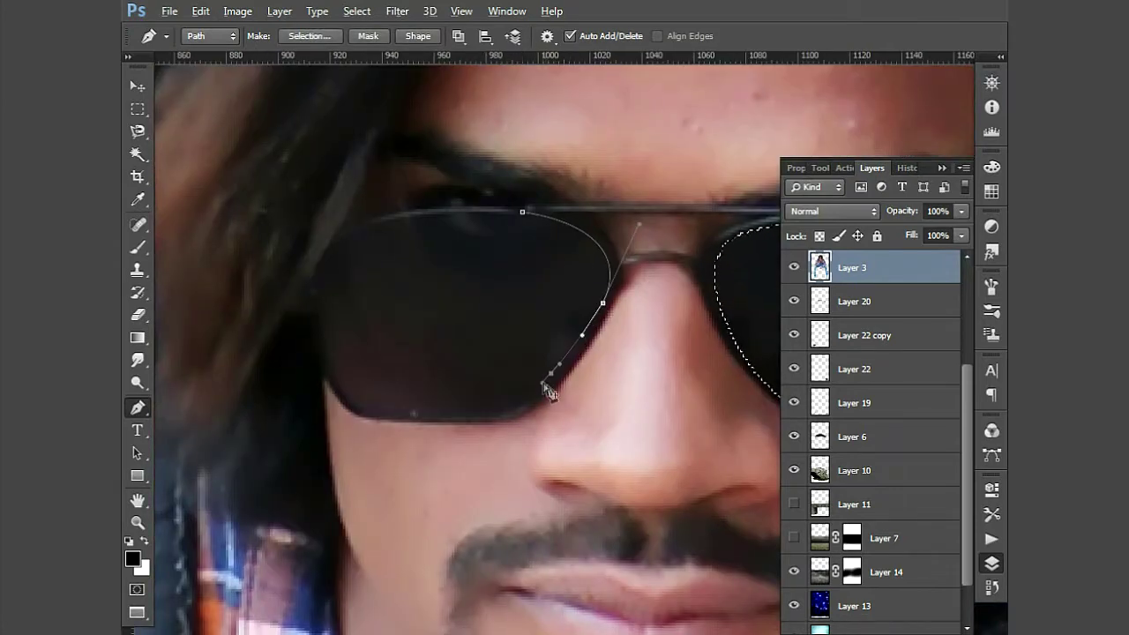
left_click_drag(320, 359, 308, 323)
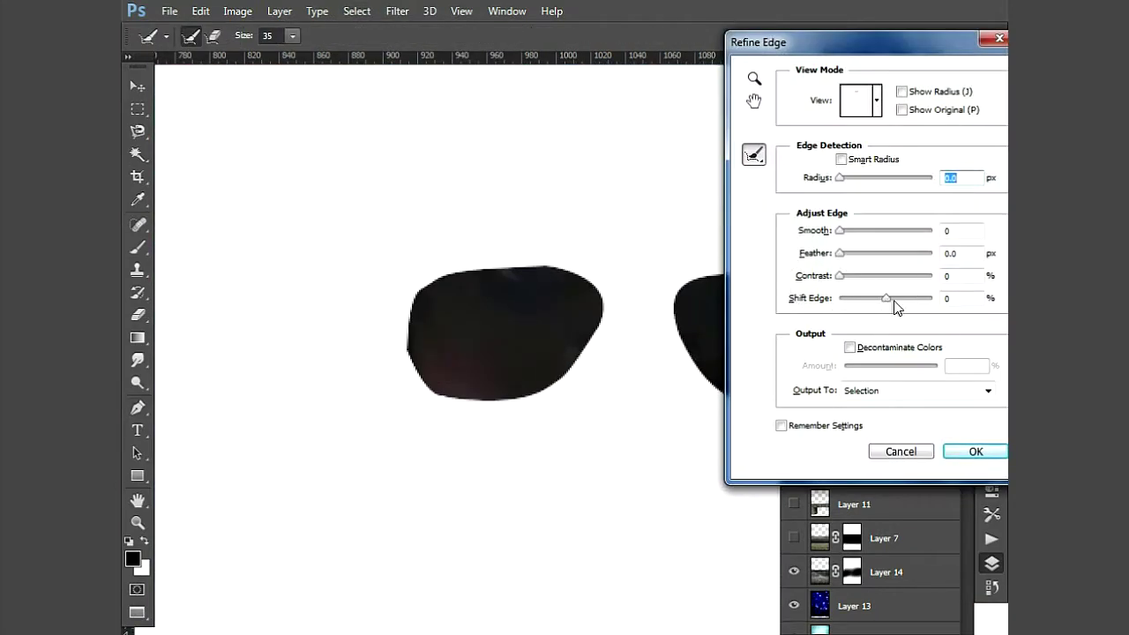
key("Return")
Add points on the right lens edge, discard the leftover path, and add a new layer above Layer 3
left_click(582, 352)
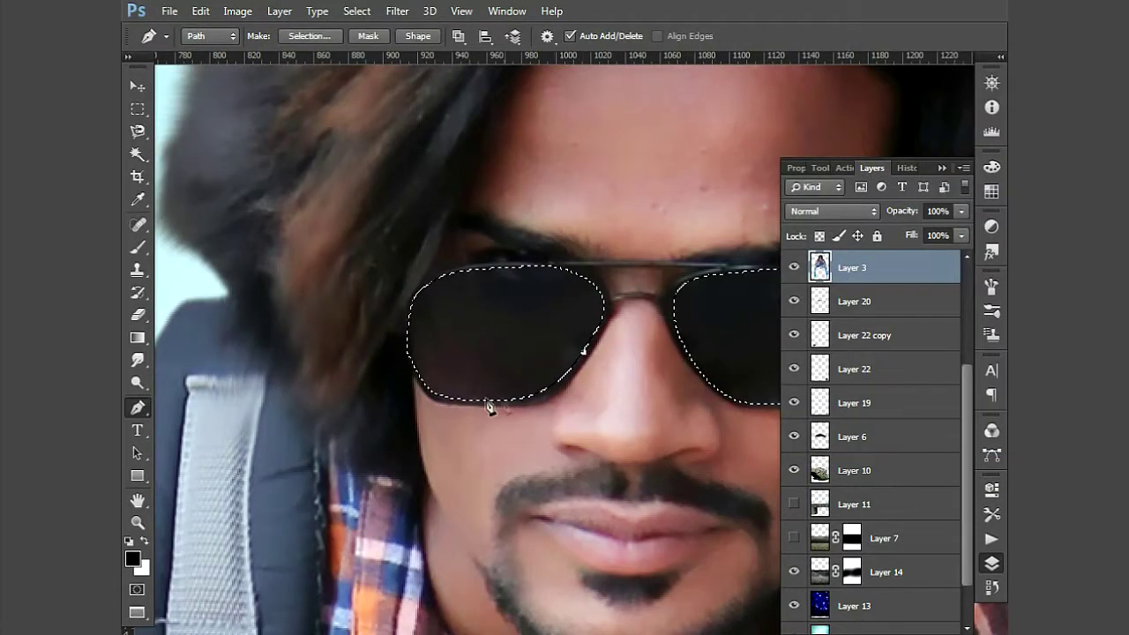
scroll(529, 366, "right", 3)
scroll(555, 373, "right", 2)
left_click(566, 362)
key("Escape")
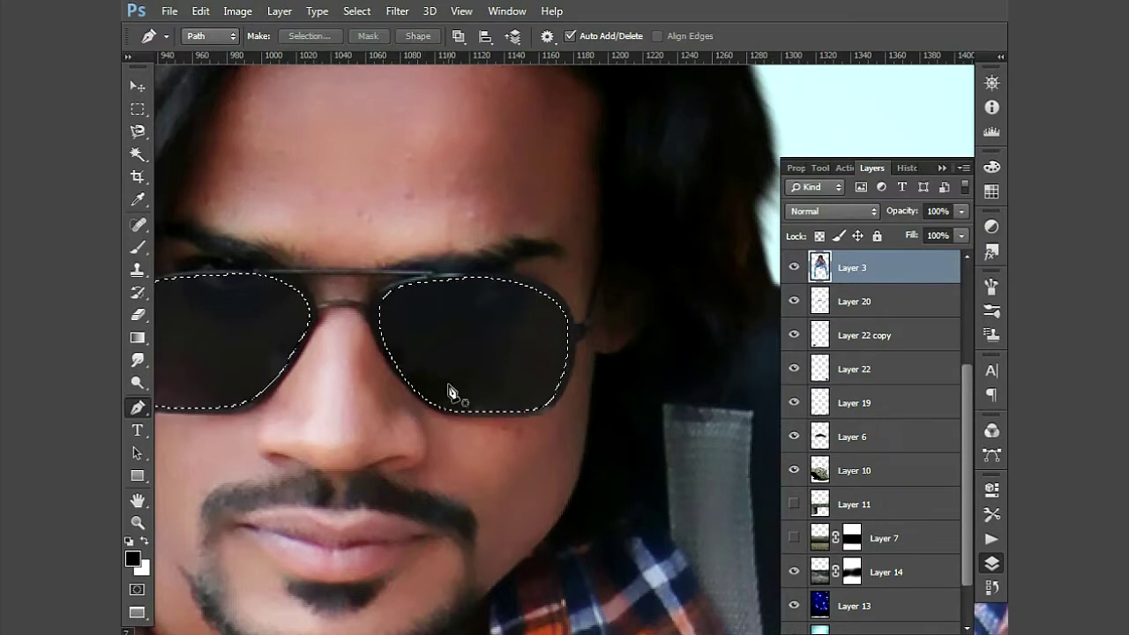
key("ctrl+shift+alt+n")
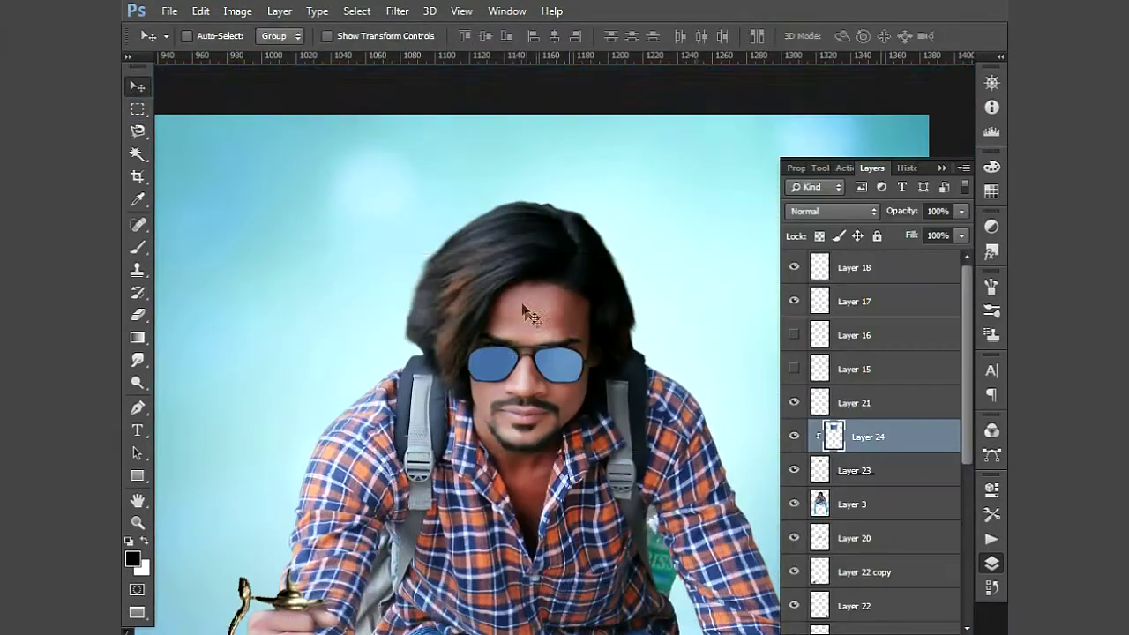
Clip the glass texture and scale, rotate and skew it to fit over the lenses
key("ctrl+t")
left_click_drag(340, 254, 458, 291)
left_click_drag(565, 189, 677, 401)
left_click_drag(567, 350, 593, 321)
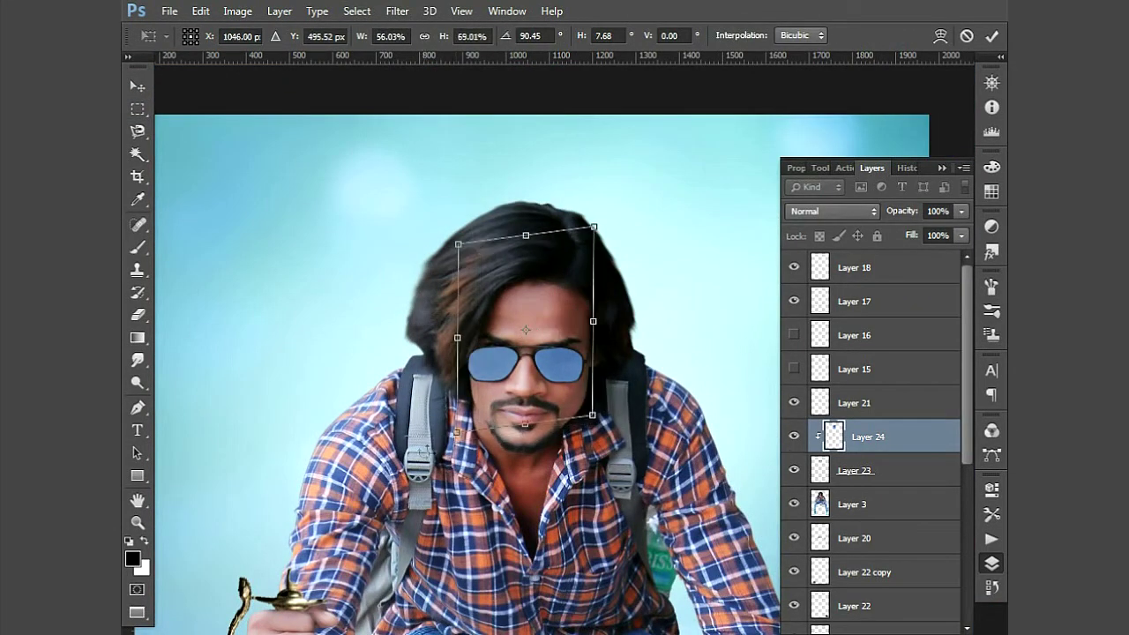
left_click_drag(572, 238, 570, 298)
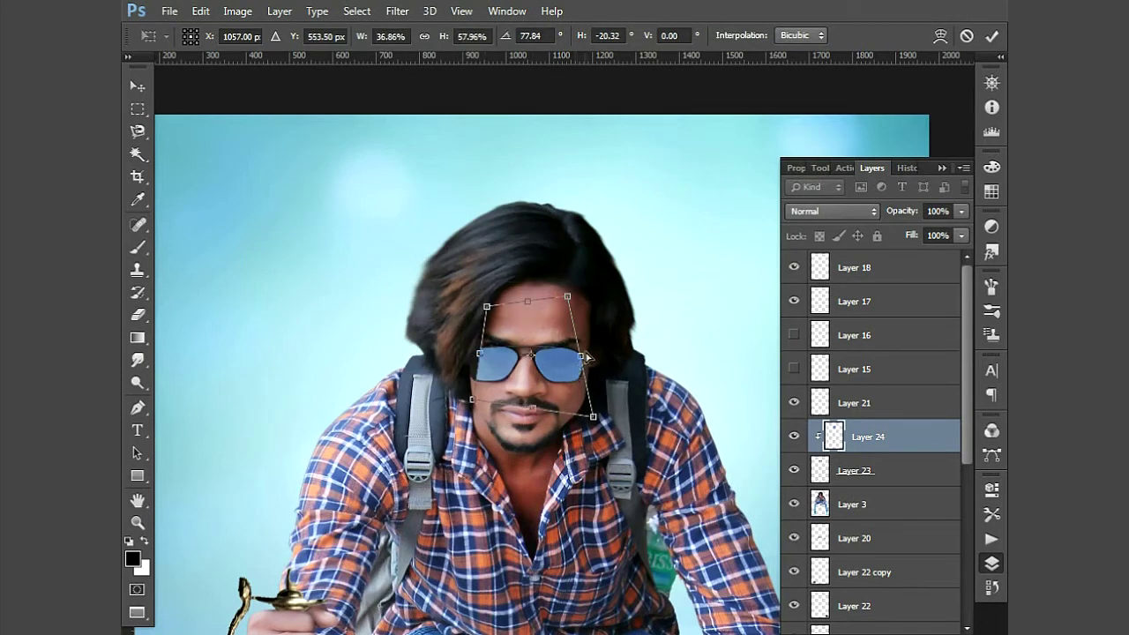
key("Return")
Gaussian Blur the lens texture and tint it a saturated cyan-blue with Hue/Saturation
left_click(396, 11)
left_click(694, 340)
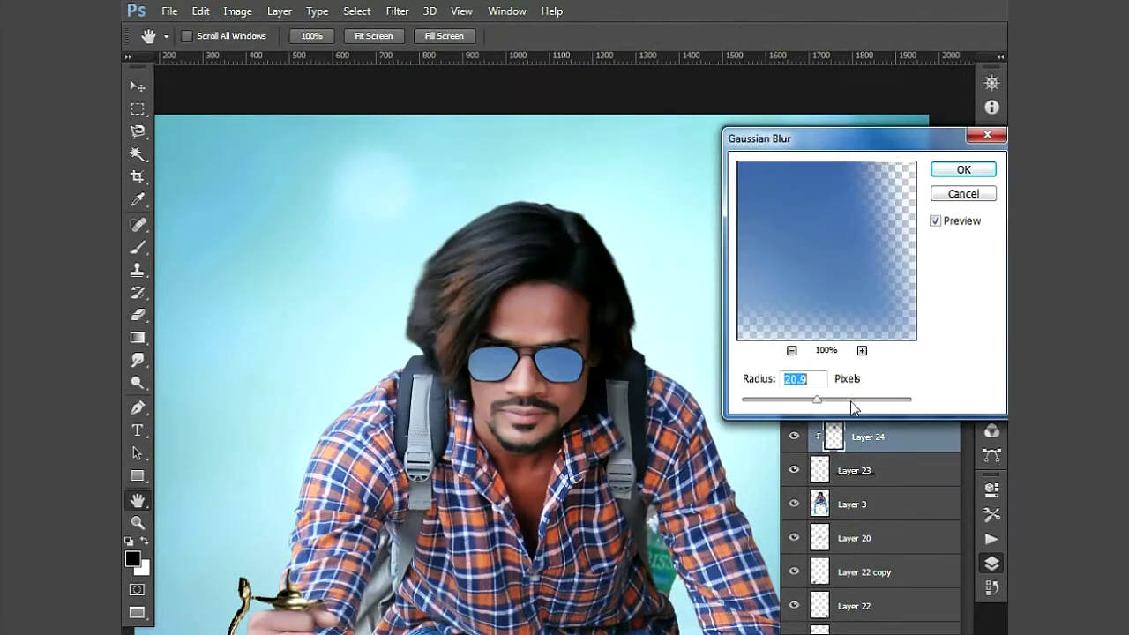
key("Return")
key("ctrl+u")
left_click_drag(837, 296, 802, 298)
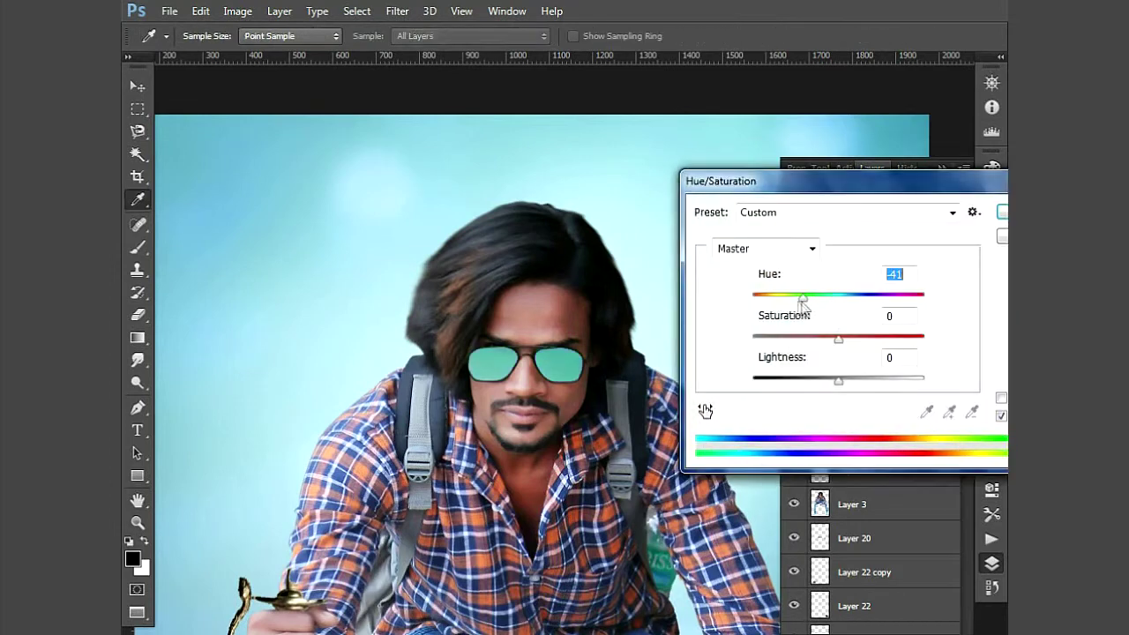
left_click_drag(880, 342, 901, 336)
left_click_drag(846, 294, 915, 296)
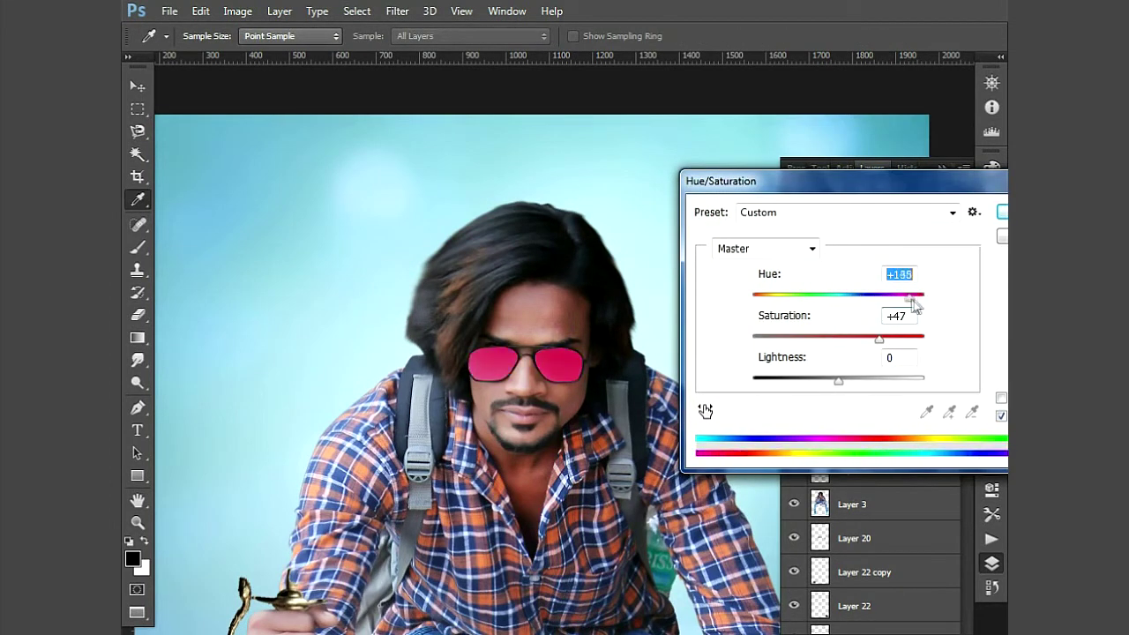
key("shift+Tab")
key("shift+Up")
key("shift+Up")
key("shift+Up")
key("shift+Up")
key("shift+Up")
mouse_move(838, 379)
left_mouse_down()
mouse_move(721, 378)
mouse_move(921, 385)
left_mouse_up()
mouse_move(791, 304)
left_mouse_down()
mouse_move(869, 297)
mouse_move(820, 297)
left_mouse_up()
key("Return")
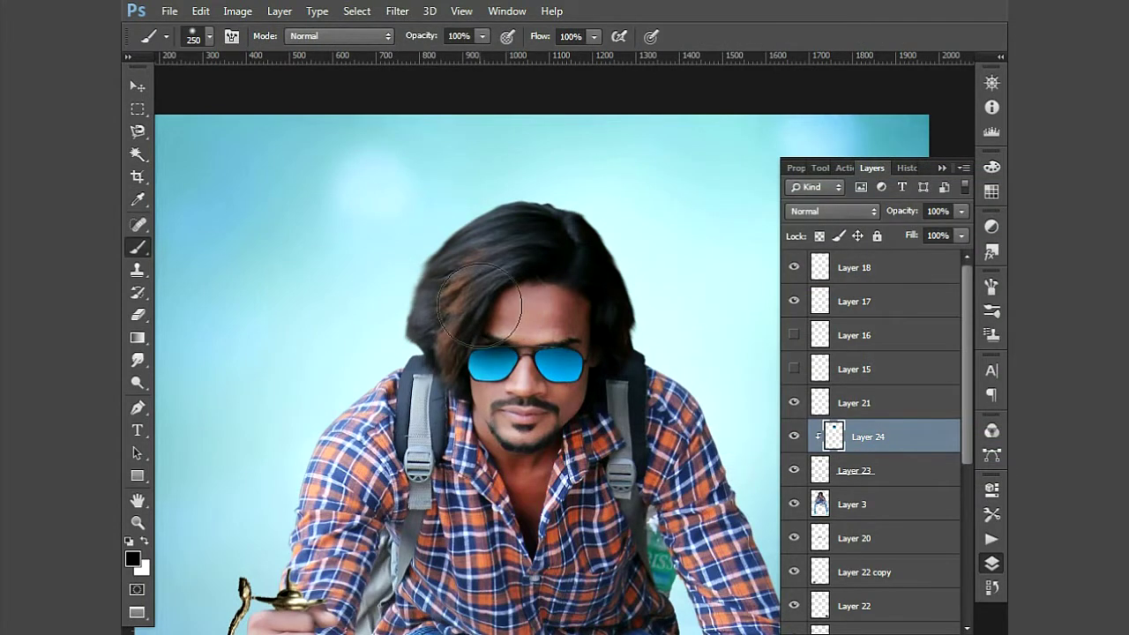
Duplicate the lens colour layer and set the copy's blend mode to Overlay
key("ctrl+j")
left_click(832, 210)
left_click(811, 186)
key("Down")
key("ctrl+0")
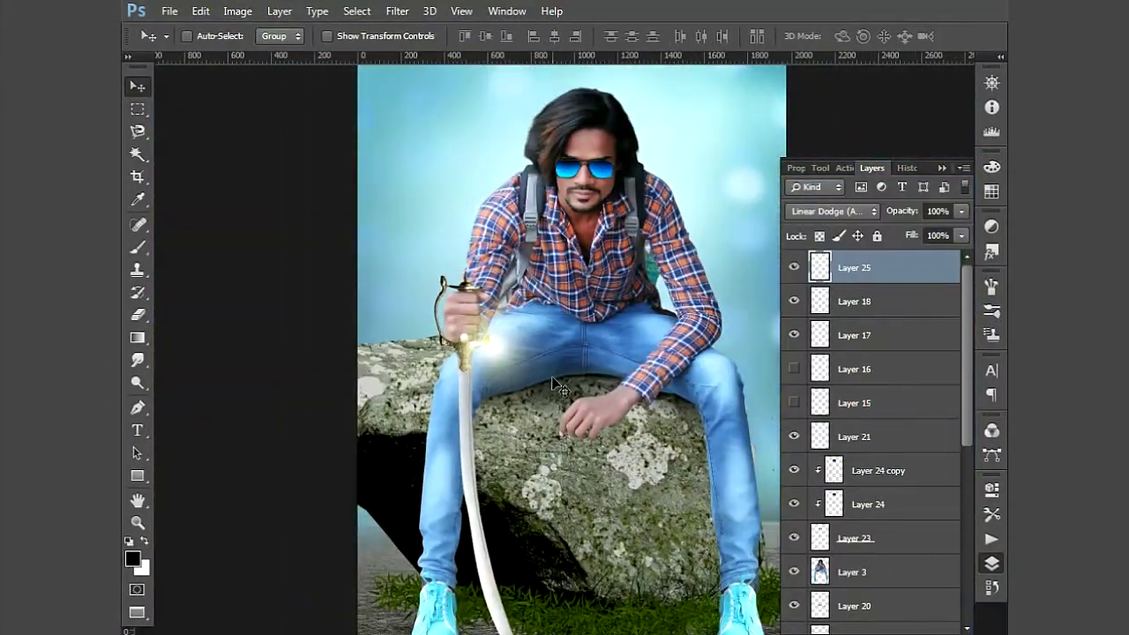
Scale glow Layer 25 up so it covers the whole picture
key("ctrl+minus")
key("ctrl+t")
left_click_drag(543, 291, 331, 560)
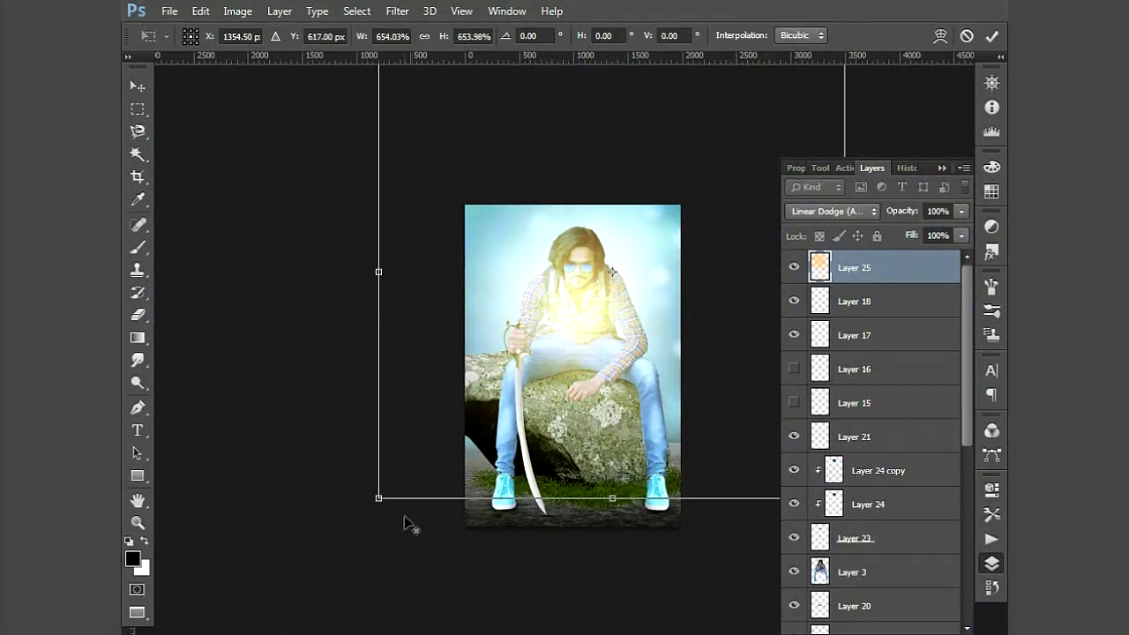
double_click(555, 370)
key("ctrl+t")
left_click_drag(343, 550, 347, 548)
double_click(625, 355)
Shift the glow's hue to a saturated pink-magenta with Hue/Saturation
key("ctrl+u")
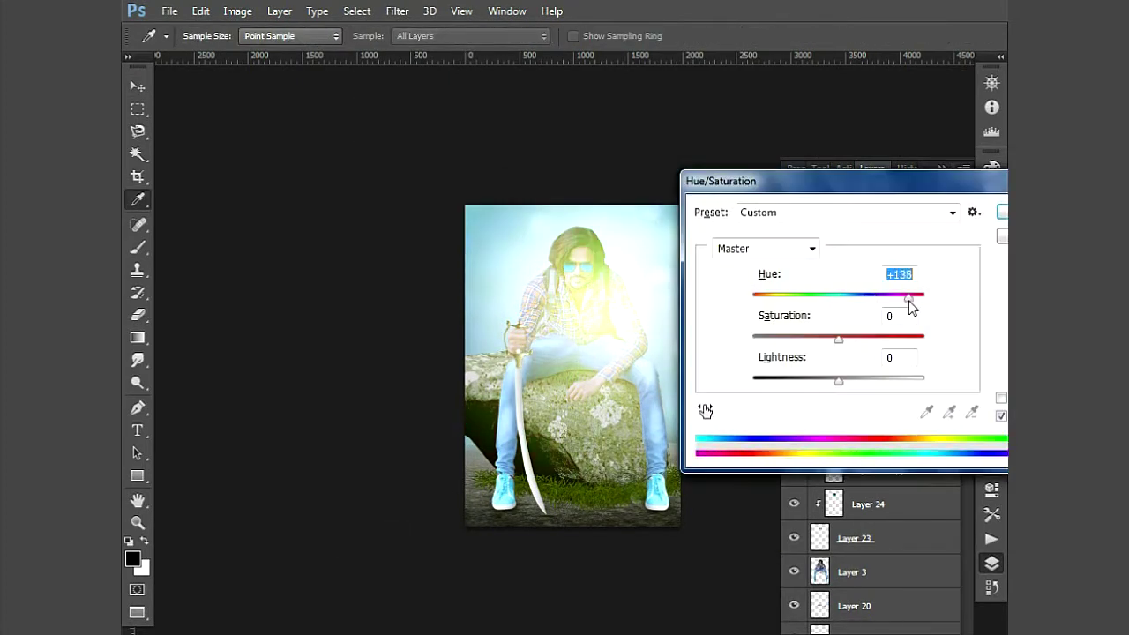
left_click_drag(902, 300, 924, 297)
left_click_drag(739, 303, 796, 306)
left_click_drag(882, 340, 900, 337)
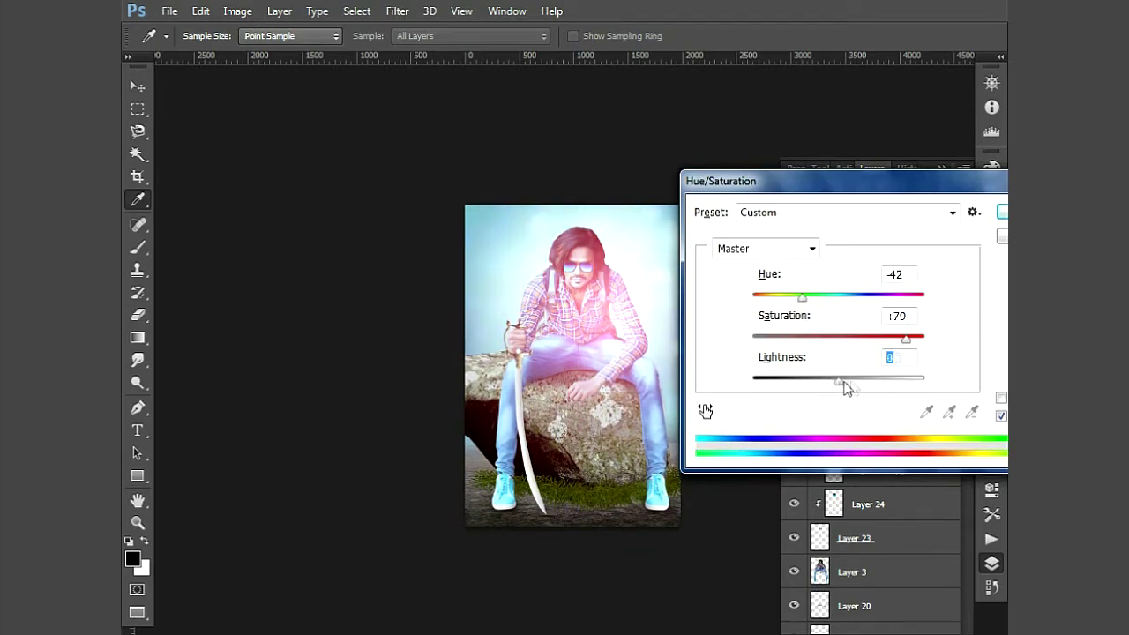
key("Return")
Erase the pink glow off the face, chest, straps, shoulders and hair at 37% opacity
key("ctrl+plus")
key("e")
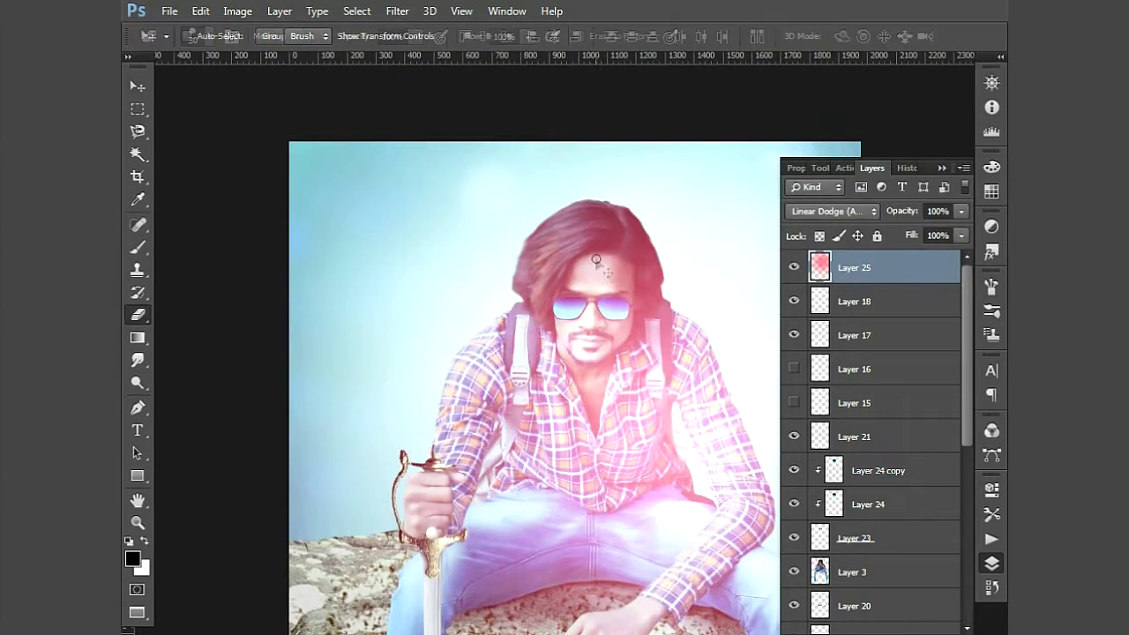
left_click(209, 36)
key("Escape")
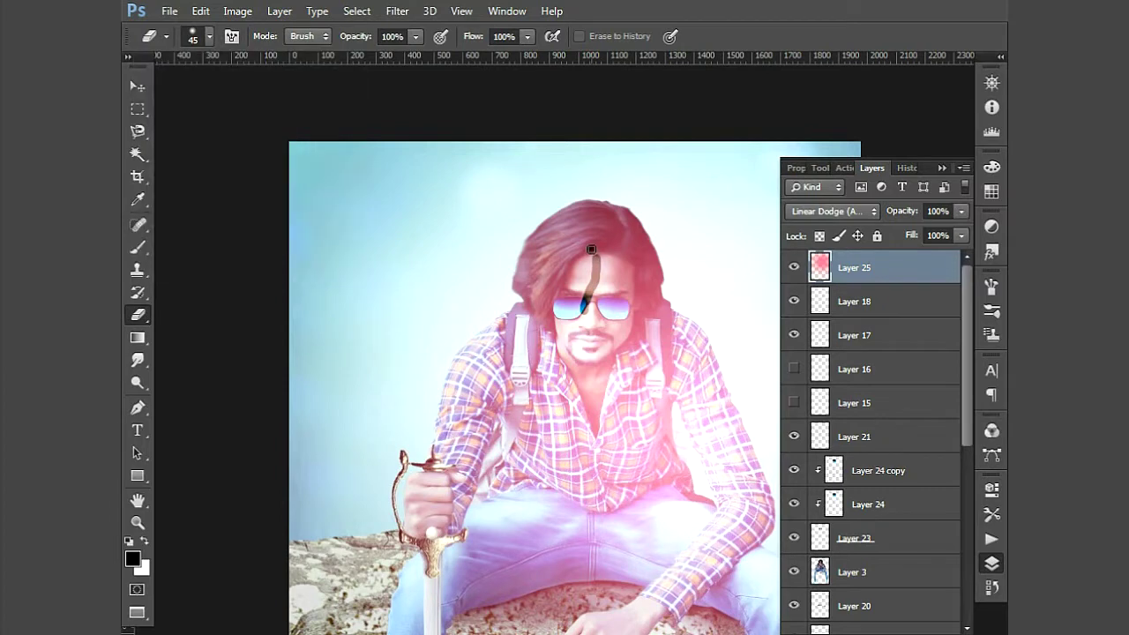
key("bracketright")
key("bracketright")
key("bracketright")
left_click_drag(586, 221, 590, 493)
left_click_drag(573, 353, 612, 379)
left_click(357, 57)
key("bracketleft")
key("bracketleft")
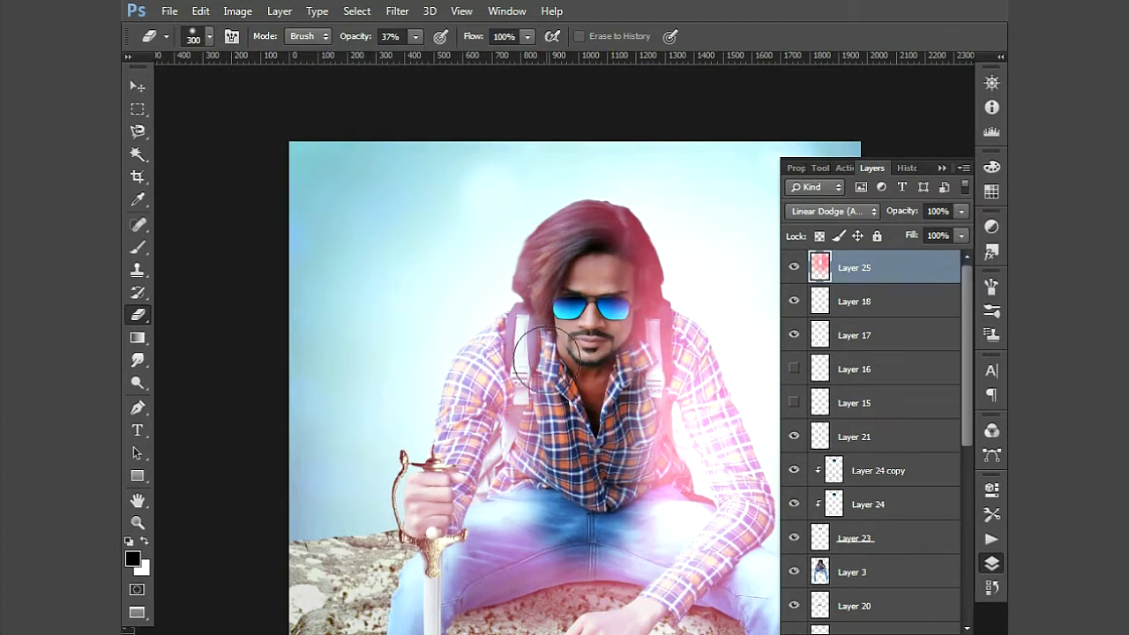
left_click_drag(564, 247, 524, 538)
mouse_move(643, 326)
left_mouse_down()
mouse_move(653, 529)
mouse_move(622, 265)
mouse_move(547, 264)
left_mouse_up()
mouse_move(599, 221)
left_mouse_down()
mouse_move(648, 331)
mouse_move(705, 392)
left_mouse_up()
Fade the pink glow from the right arm, jeans, knee, rock and beside the shirt
key("bracketleft")
mouse_move(679, 353)
left_mouse_down()
mouse_move(732, 463)
mouse_move(687, 354)
left_mouse_up()
key("bracketright")
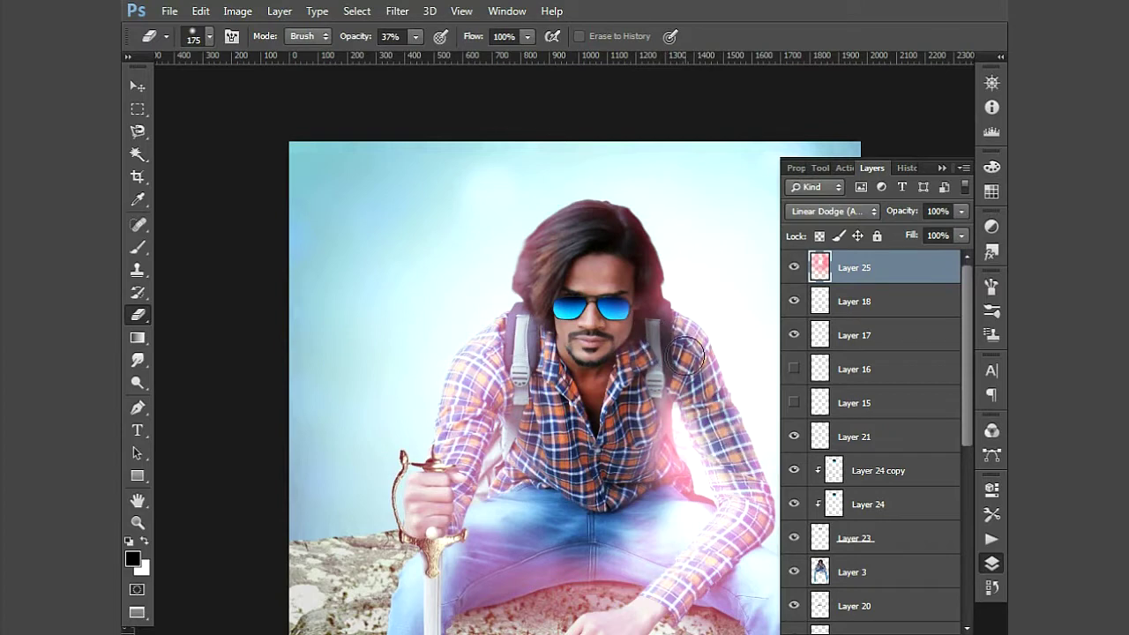
mouse_move(720, 547)
left_mouse_down()
mouse_move(663, 579)
mouse_move(713, 538)
mouse_move(529, 573)
mouse_move(435, 524)
mouse_move(435, 466)
left_mouse_up()
key("bracketright")
key("bracketright")
key("bracketright")
key("bracketright")
key("bracketright")
key("bracketright")
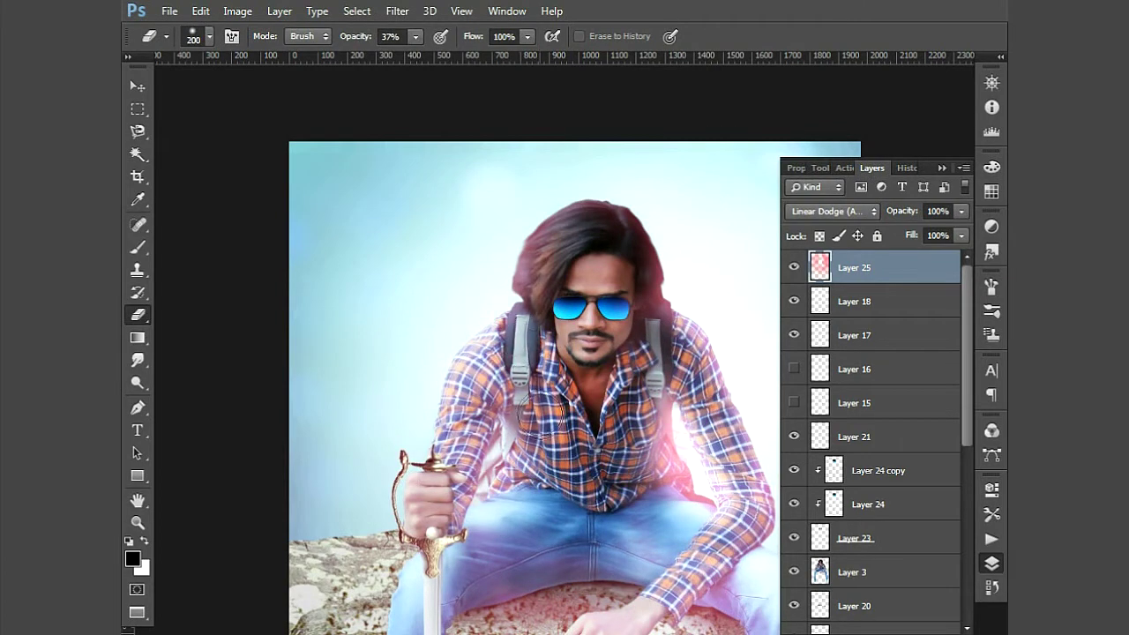
mouse_move(529, 565)
left_mouse_down()
mouse_move(624, 432)
mouse_move(383, 467)
mouse_move(476, 234)
left_mouse_up()
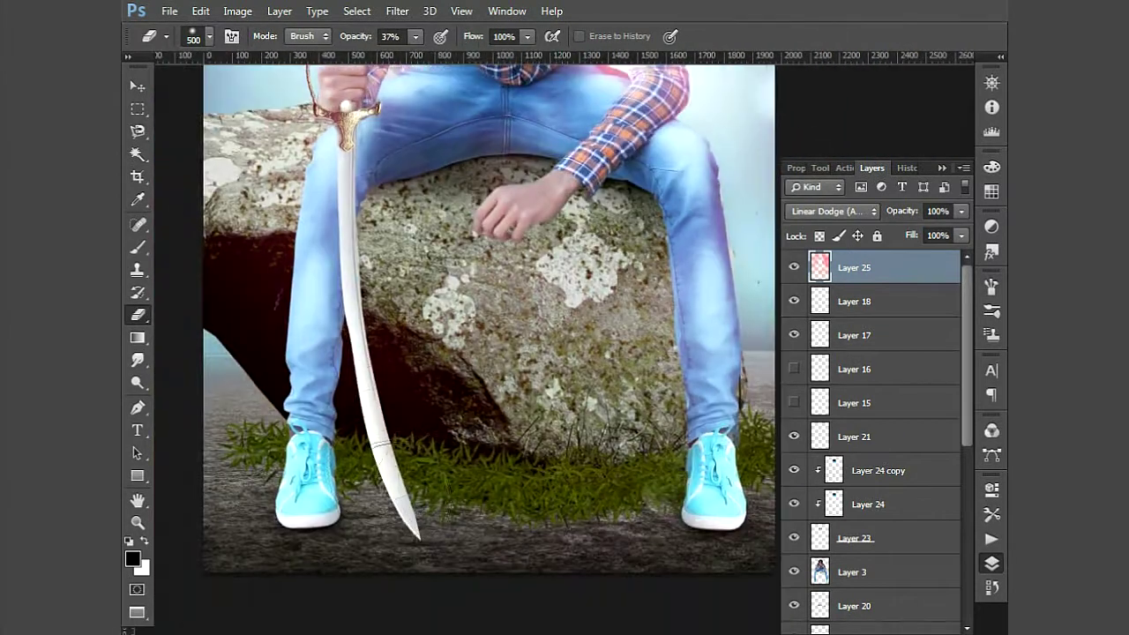
mouse_move(586, 362)
left_mouse_down()
mouse_move(635, 176)
mouse_move(648, 357)
left_mouse_up()
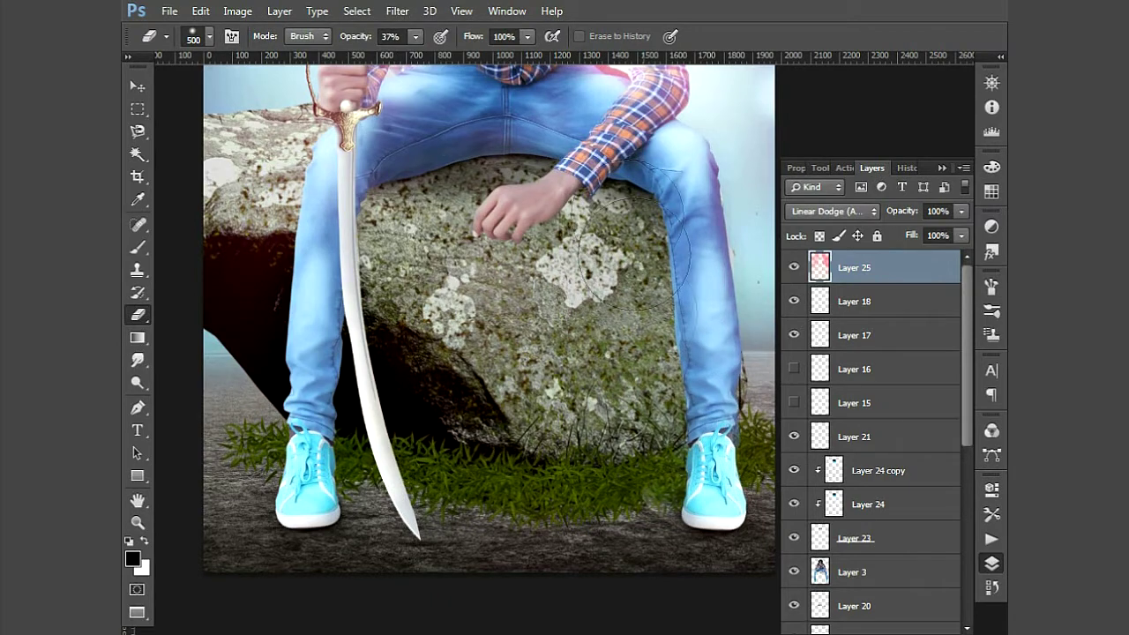
key("bracketleft")
scroll(651, 529, "up", 5)
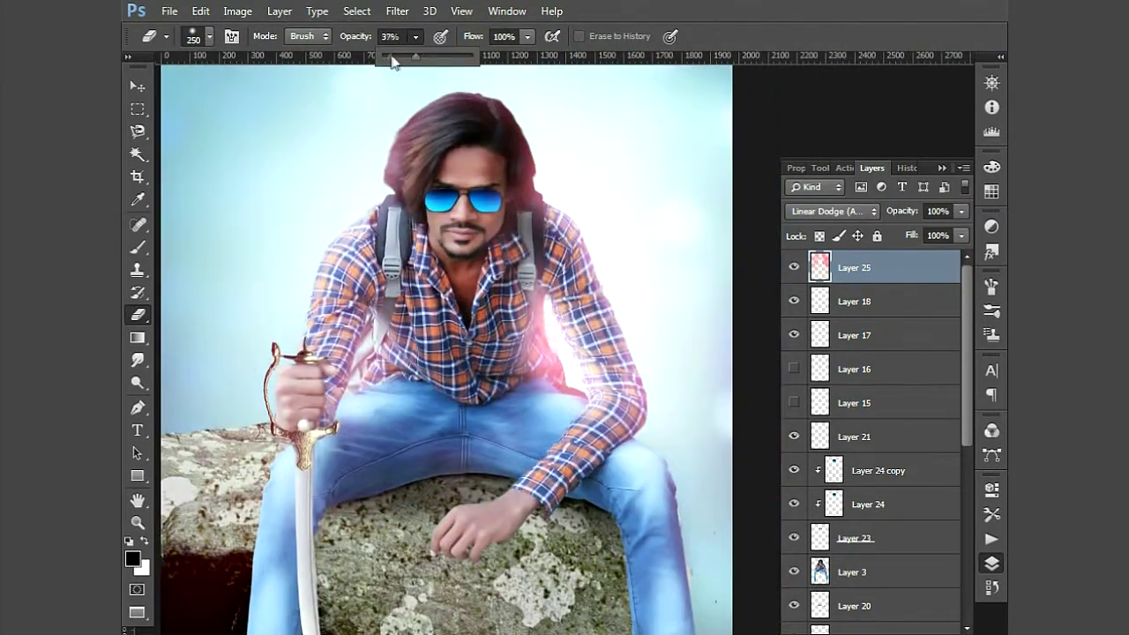
left_click_drag(501, 399, 356, 444)
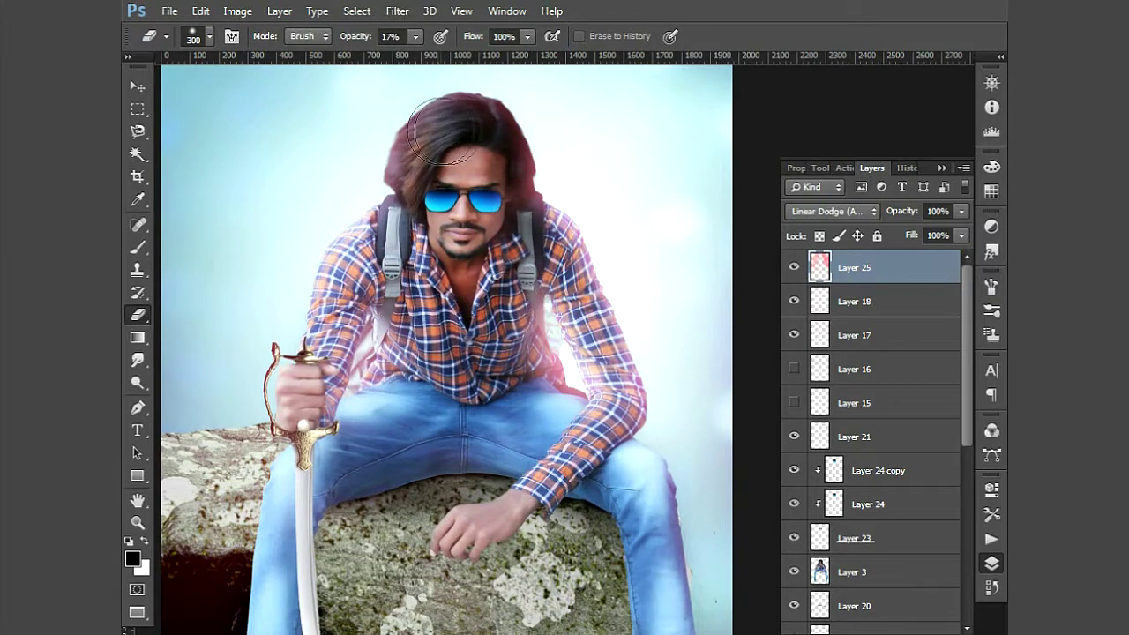
scroll(655, 302, "down", 3)
key("ctrl+u")
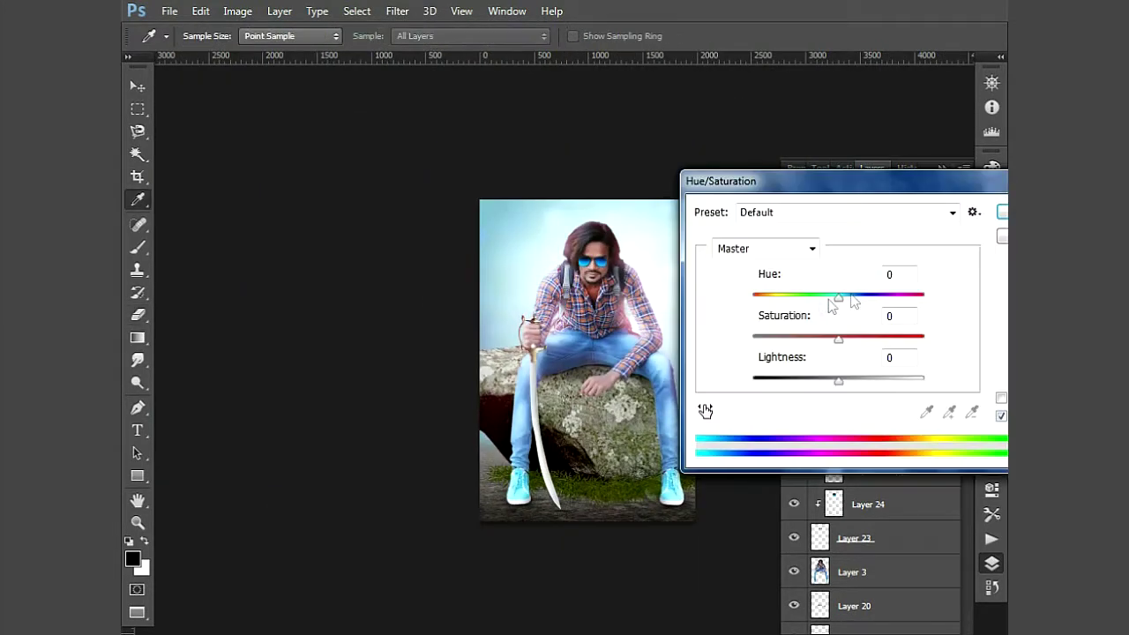
Tweak the glow hue, then bring in a Dance-Girl glow layer enlarged over the figure
left_click_drag(775, 299, 903, 299)
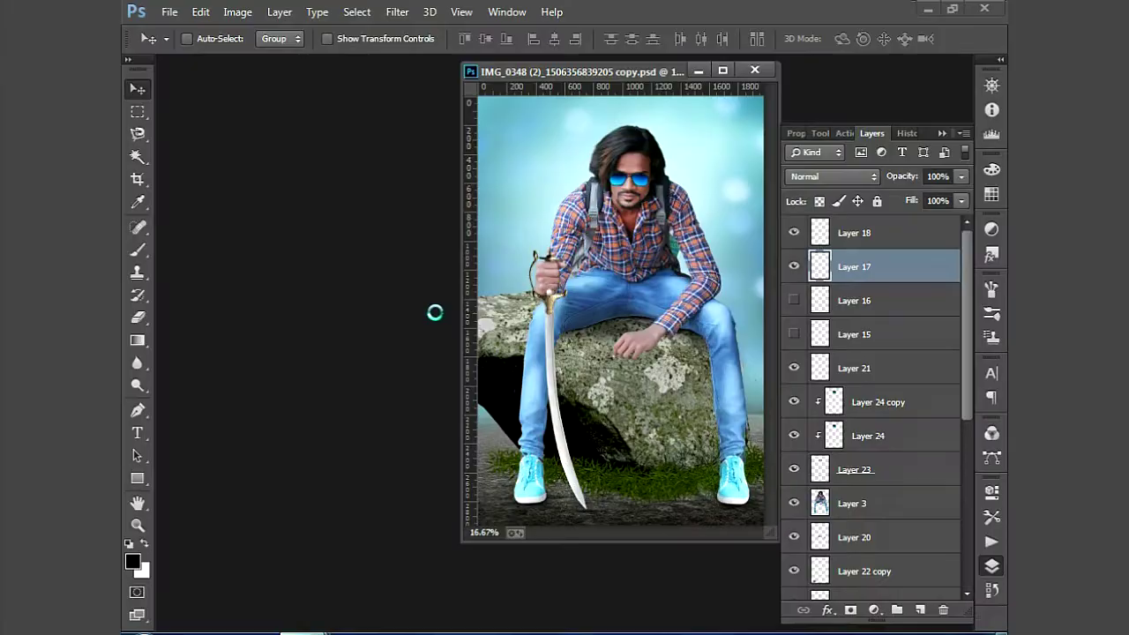
right_click(278, 342)
left_click(304, 369)
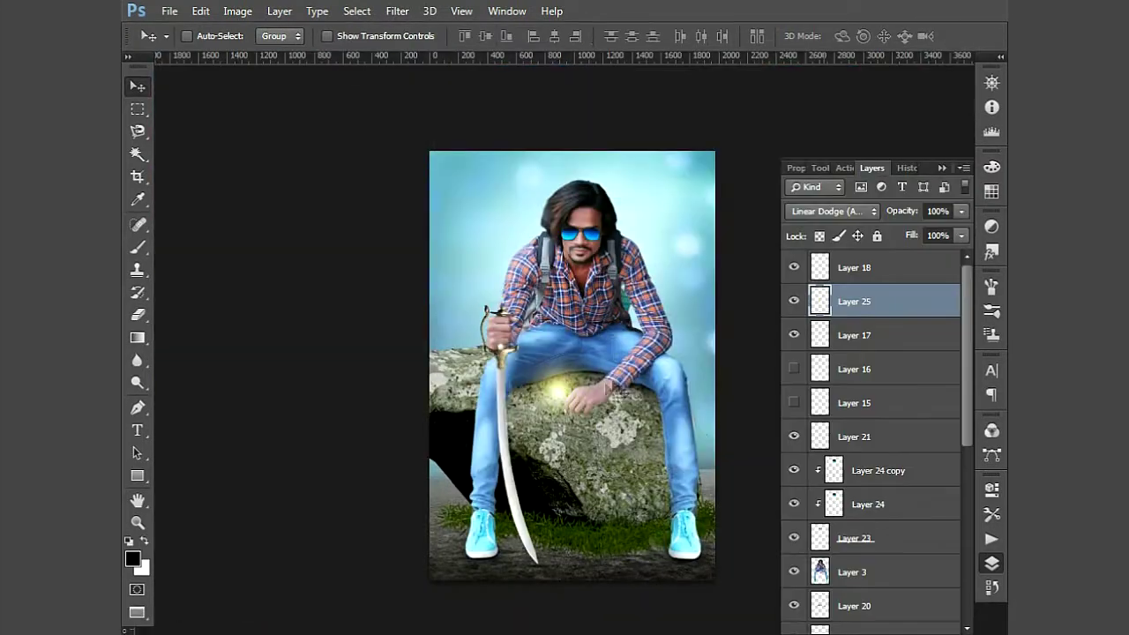
key("ctrl+t")
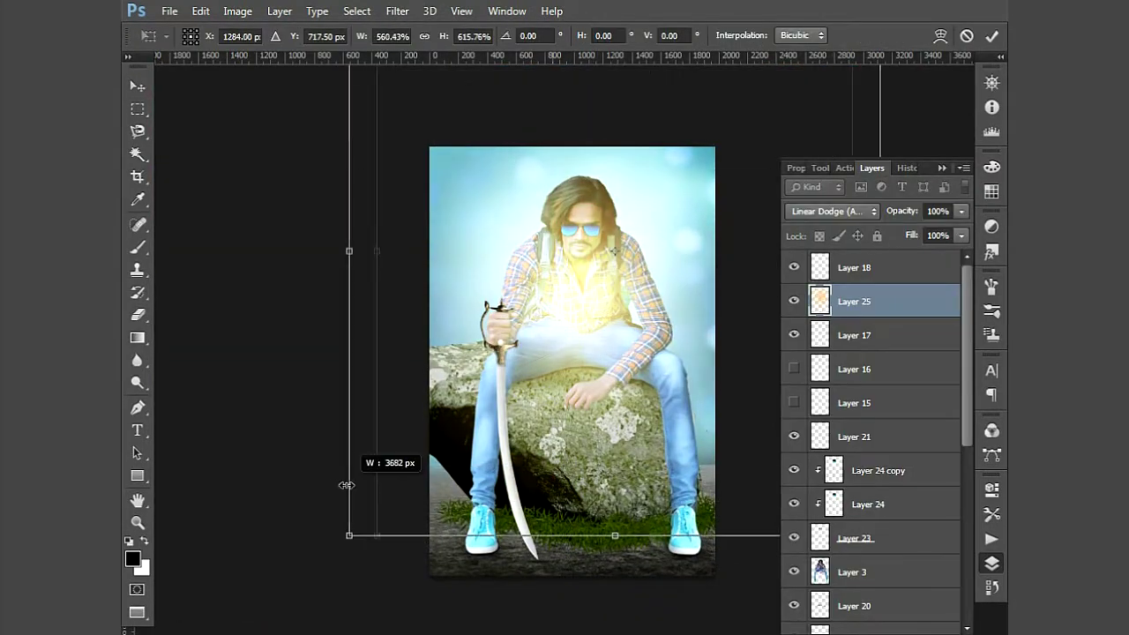
left_click_drag(396, 464, 294, 537)
mouse_move(436, 412)
left_mouse_down()
mouse_move(445, 448)
mouse_move(396, 491)
left_mouse_up()
key("ctrl+minus")
key("ctrl+minus")
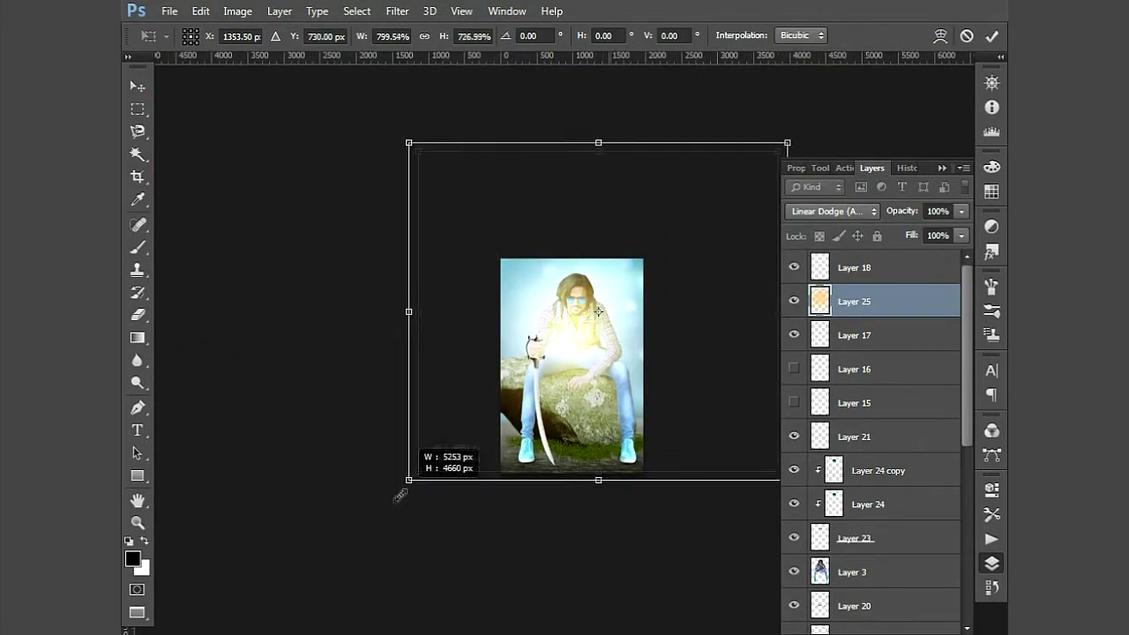
left_click_drag(489, 423, 520, 426)
key("Return")
Erase the new glow off the face, chest, shirt, hair, jeans and rock at 87% opacity
key("ctrl+plus")
key("ctrl+plus")
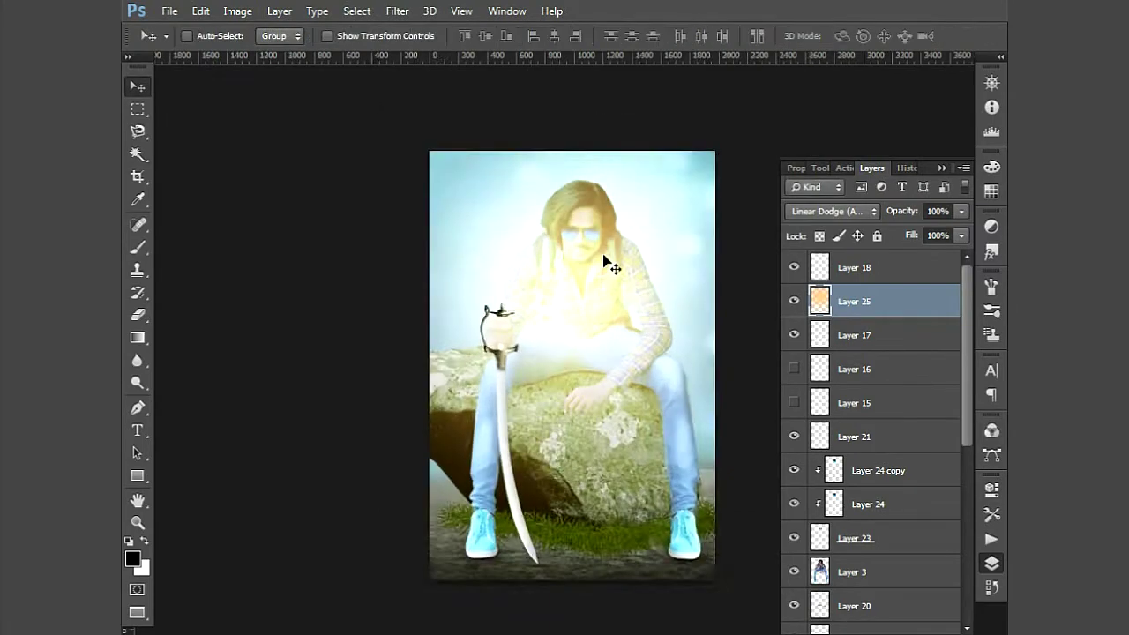
key("ctrl+plus")
key("e")
key("8")
key("7")
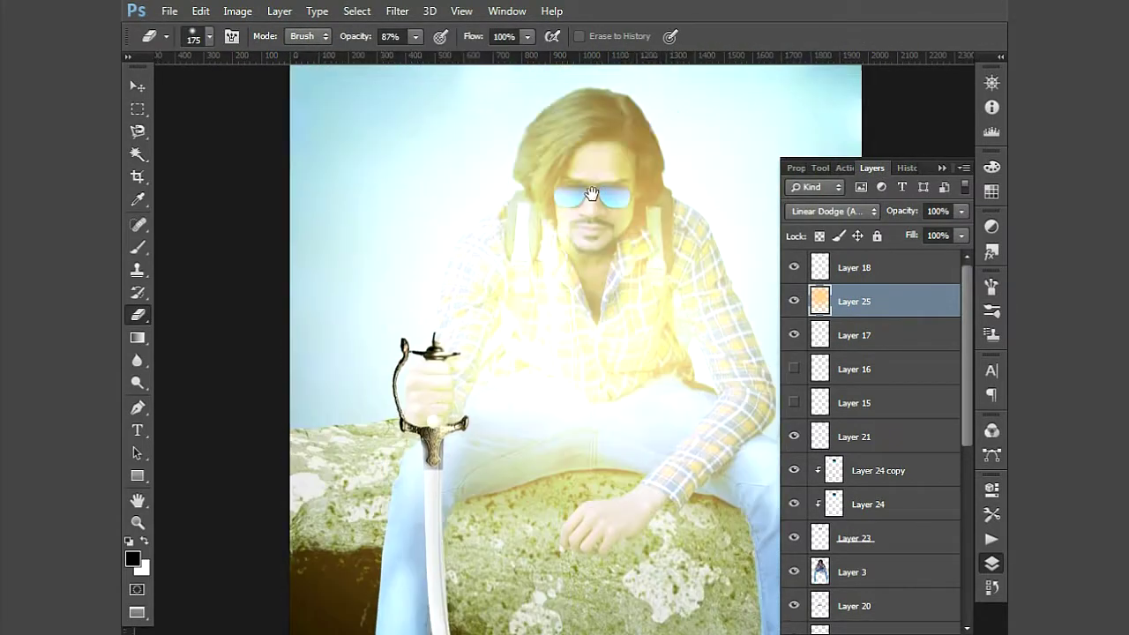
left_click_drag(608, 176, 539, 305)
mouse_move(524, 430)
left_mouse_down()
mouse_move(481, 419)
mouse_move(498, 379)
mouse_move(676, 335)
mouse_move(727, 415)
mouse_move(618, 463)
mouse_move(555, 446)
mouse_move(578, 263)
left_mouse_up()
key("]")
key("]")
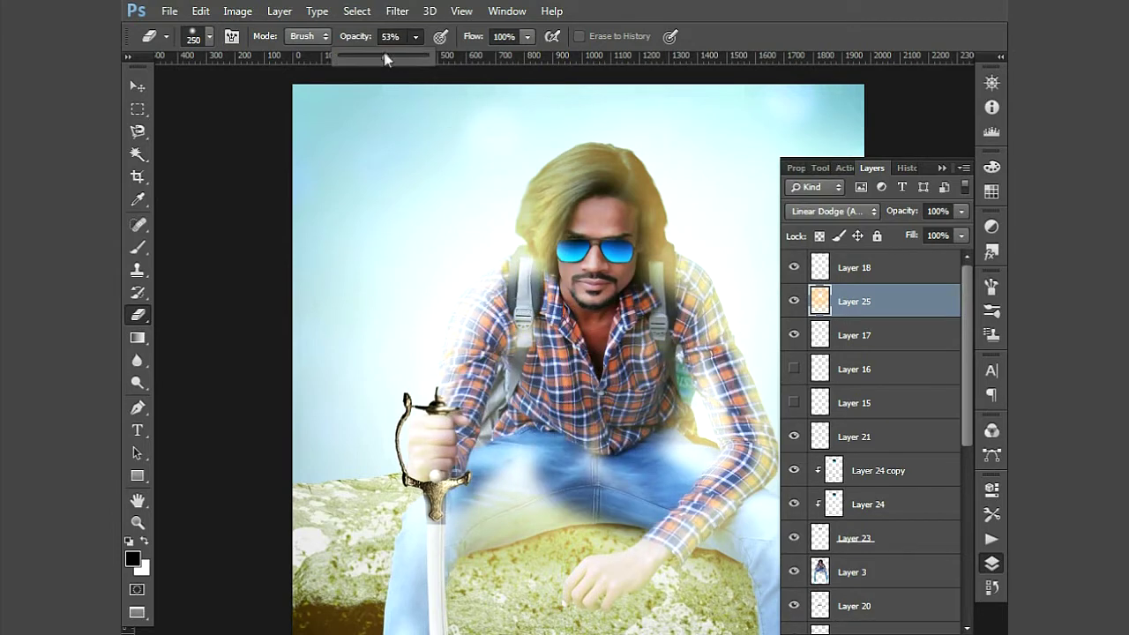
left_click_drag(386, 59, 374, 59)
key("]")
key("]")
key("]")
mouse_move(589, 207)
left_mouse_down()
mouse_move(552, 253)
mouse_move(517, 467)
mouse_move(567, 576)
left_mouse_up()
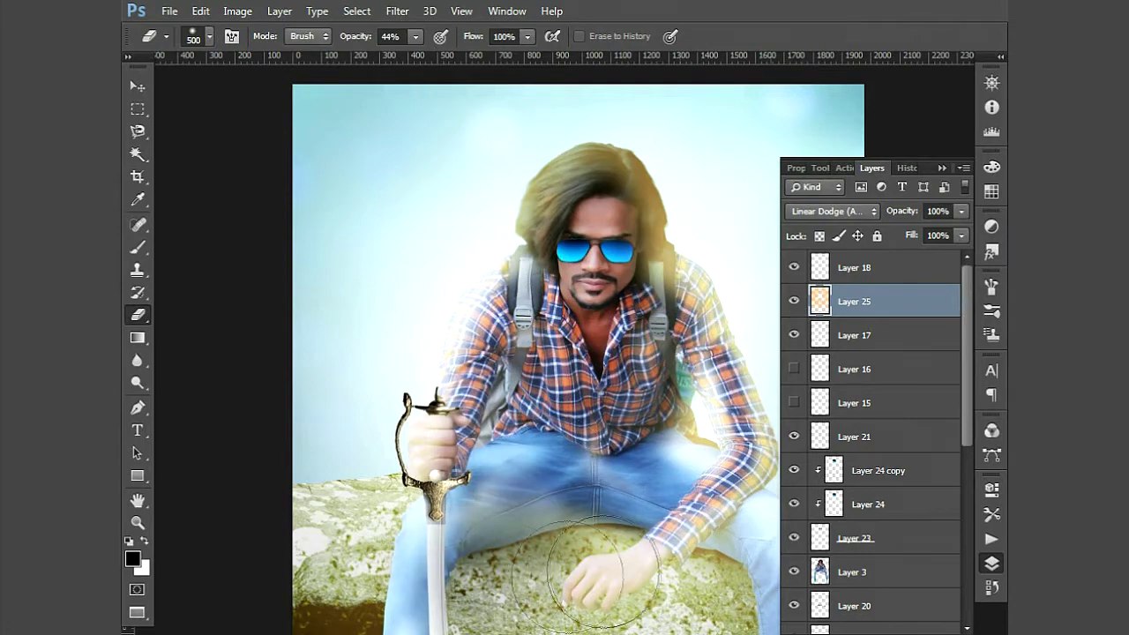
left_click_drag(516, 491, 379, 434)
Dim the glow over the arm, beside the leg and the haze over shoulder and chest
key("[")
key("[")
key("[")
mouse_move(493, 459)
left_mouse_down()
mouse_move(610, 395)
mouse_move(564, 282)
mouse_move(494, 177)
mouse_move(414, 150)
mouse_move(511, 265)
left_mouse_up()
key("]")
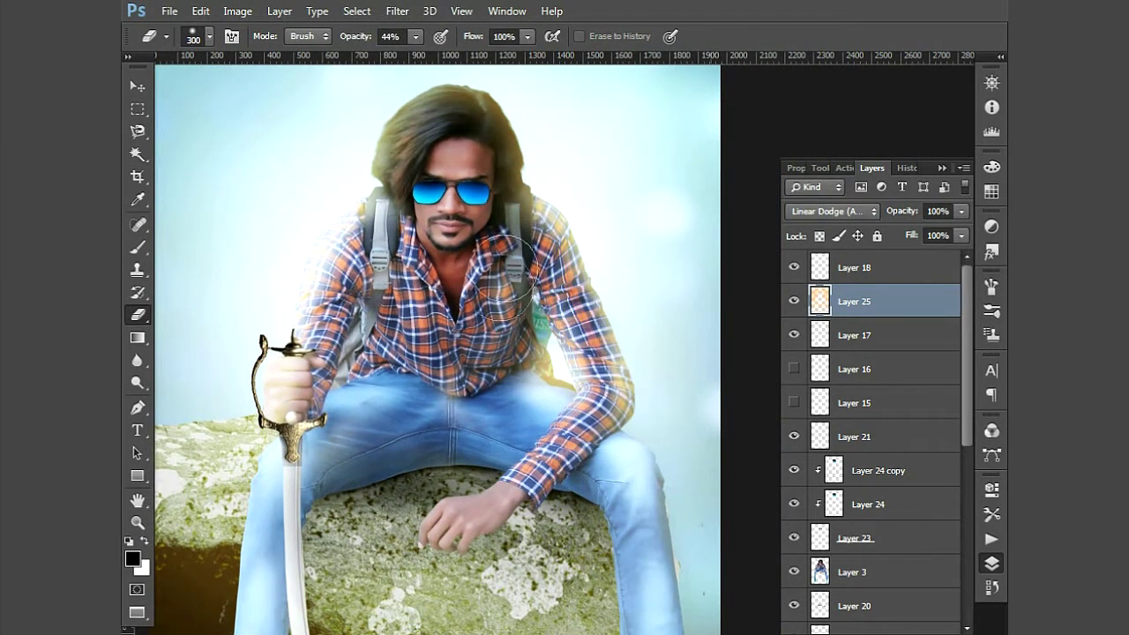
key("[")
scroll(286, 261, "down", 3)
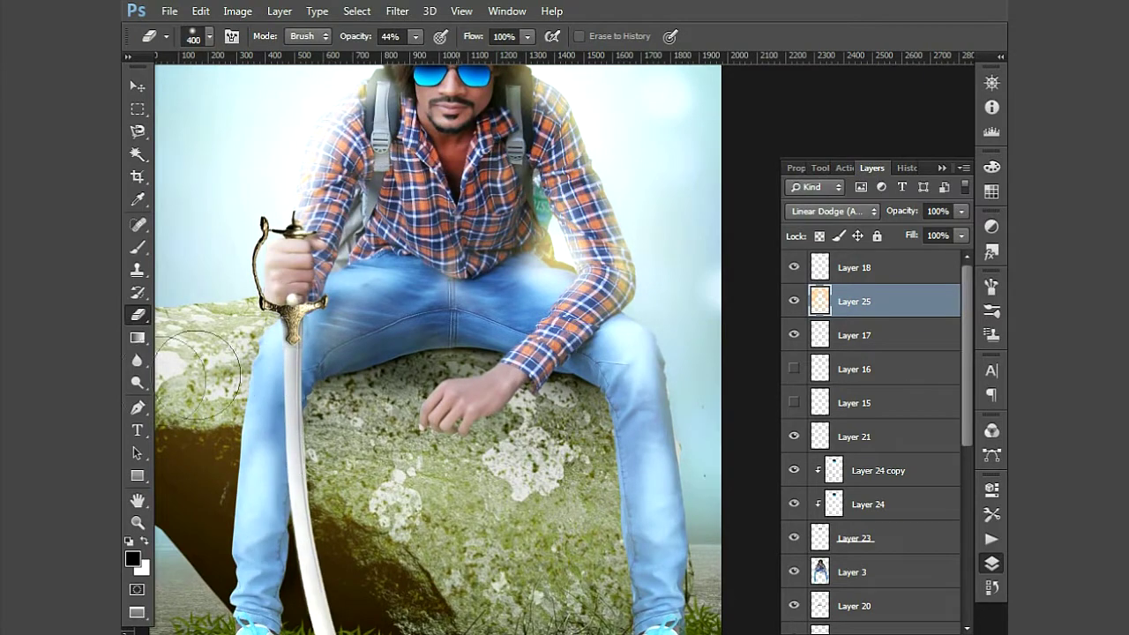
key("o")
key("e")
key("]")
key("]")
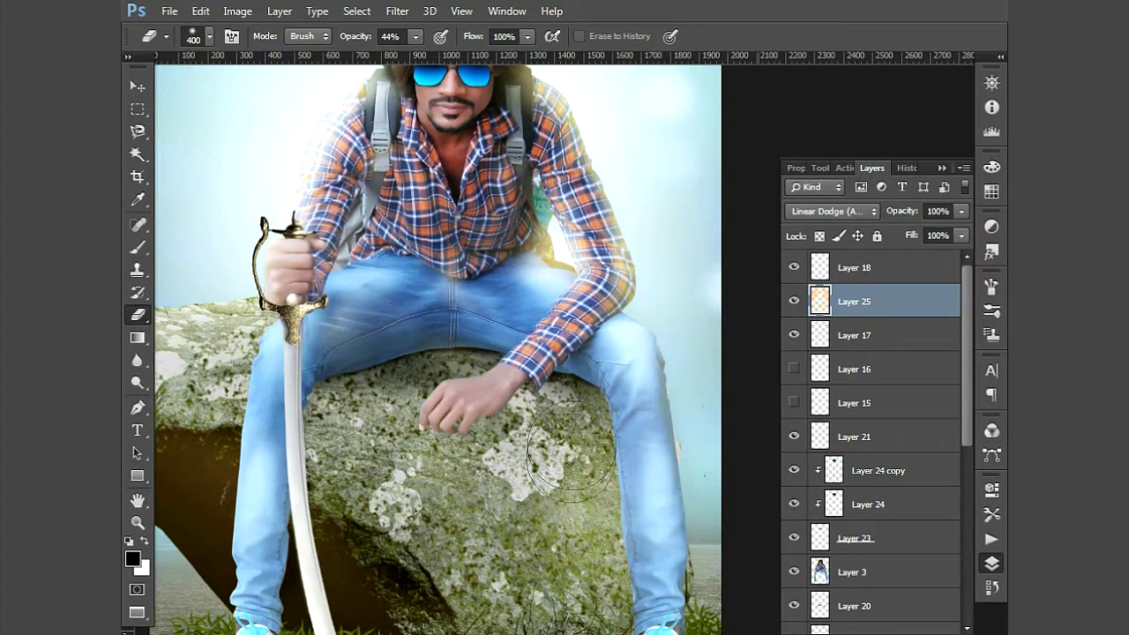
scroll(600, 537, "down", 3)
mouse_move(375, 536)
left_mouse_down()
mouse_move(189, 322)
mouse_move(177, 353)
mouse_move(265, 415)
mouse_move(252, 378)
left_mouse_up()
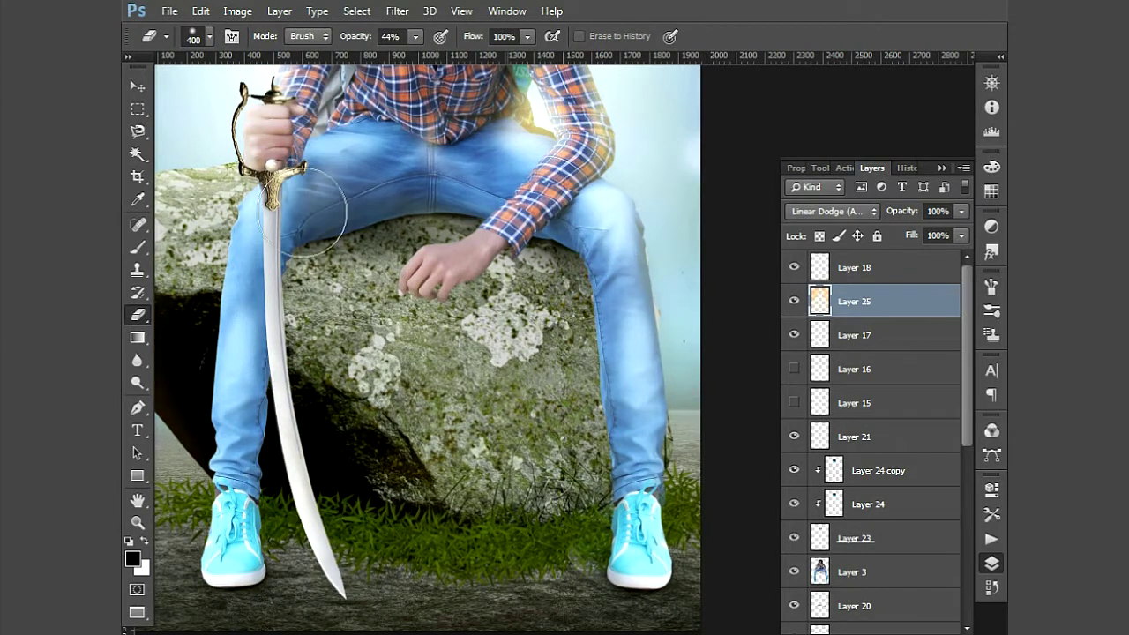
scroll(304, 220, "up", 4)
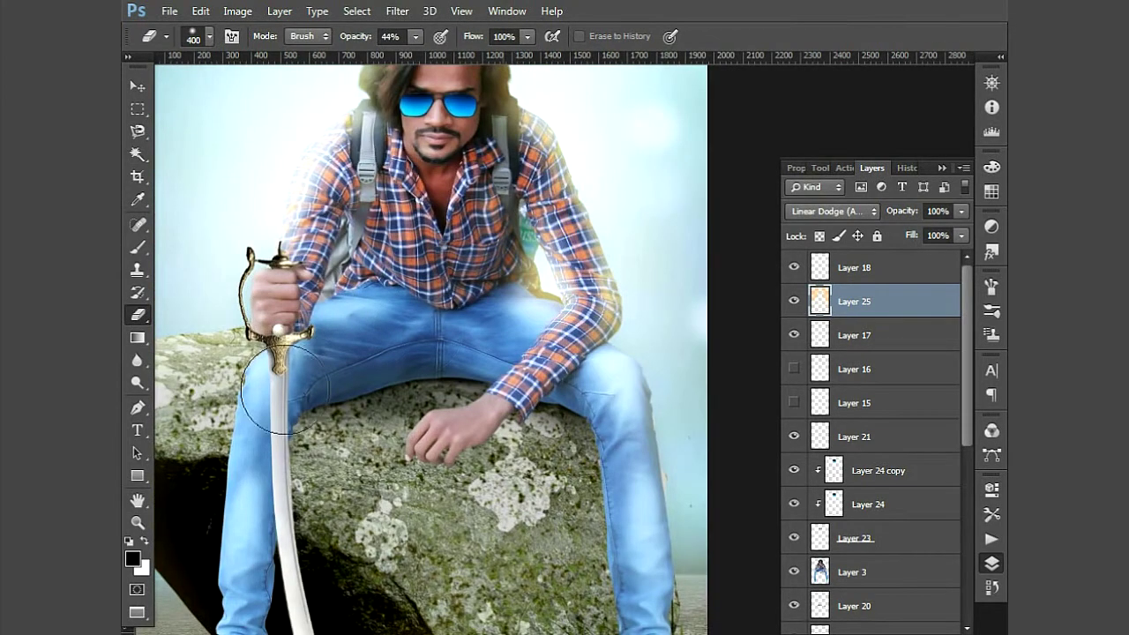
left_click_drag(329, 211, 414, 204)
key("ctrl+minus")
key("ctrl+minus")
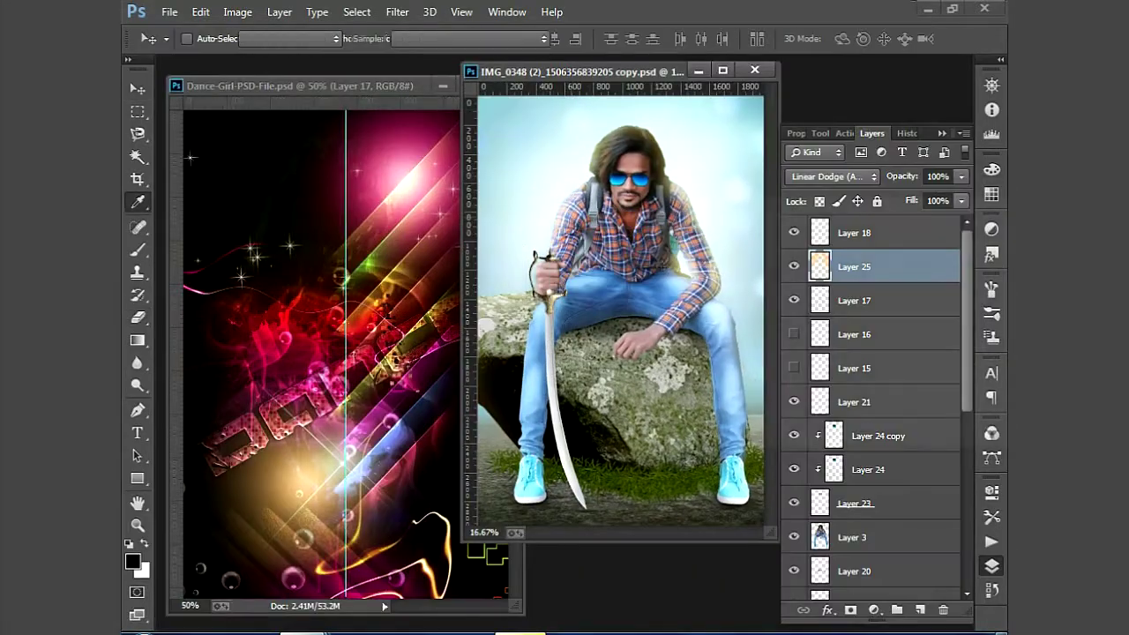
Shift Layer 25's hue toward yellow with saturation +66 and confirm
left_click_drag(873, 304, 835, 314)
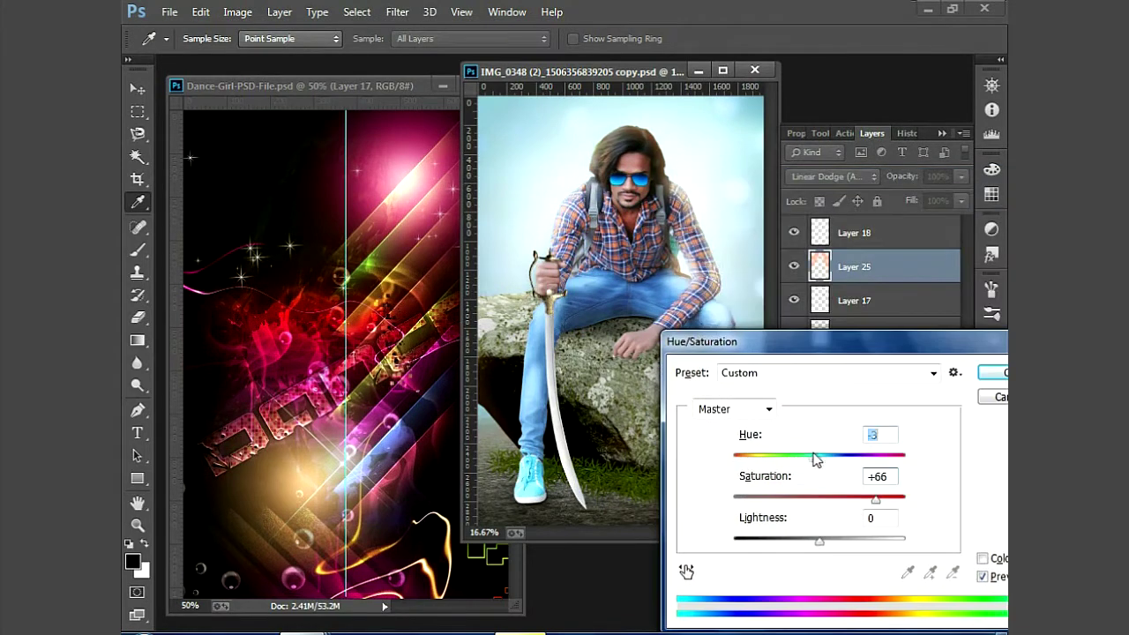
mouse_move(822, 459)
left_mouse_down()
mouse_move(811, 464)
mouse_move(894, 464)
mouse_move(745, 464)
mouse_move(820, 456)
left_mouse_up()
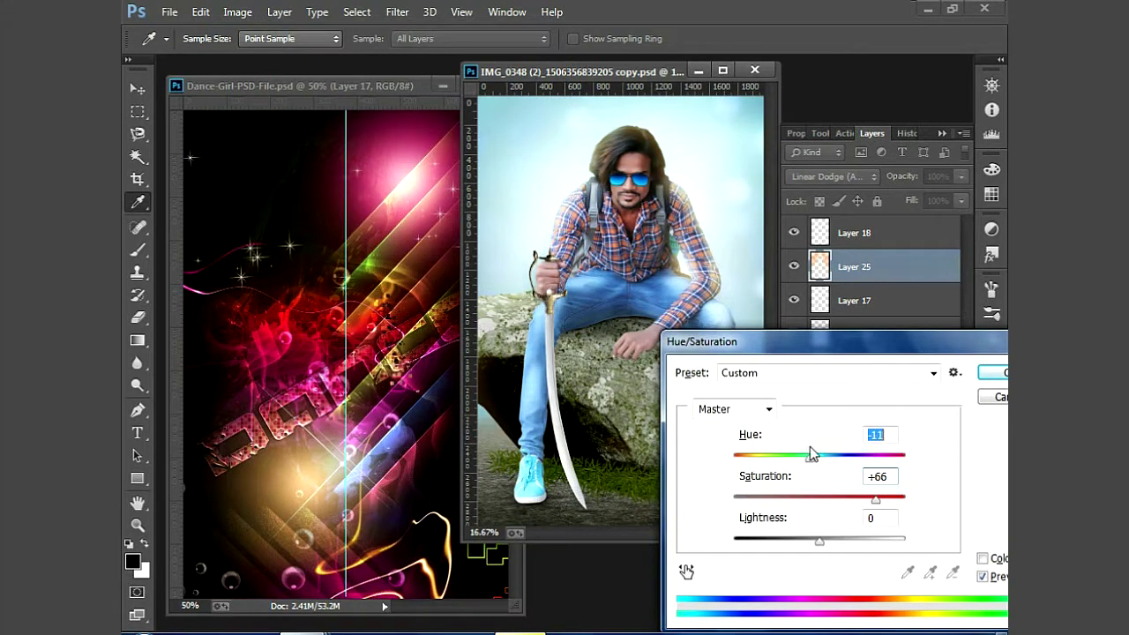
left_click(842, 460)
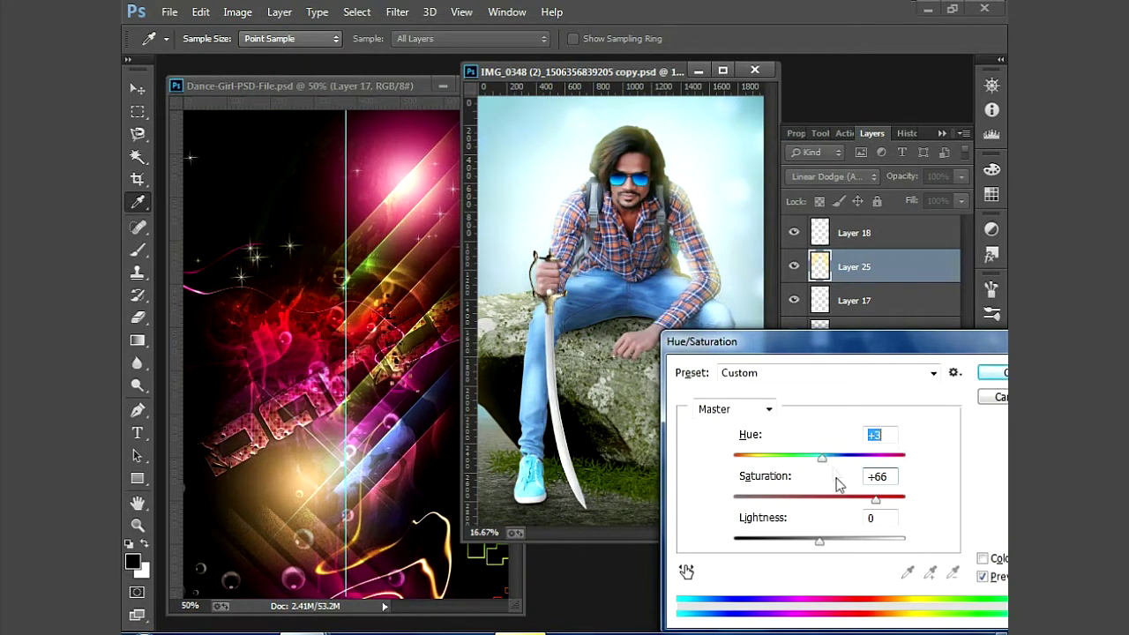
left_click(990, 372)
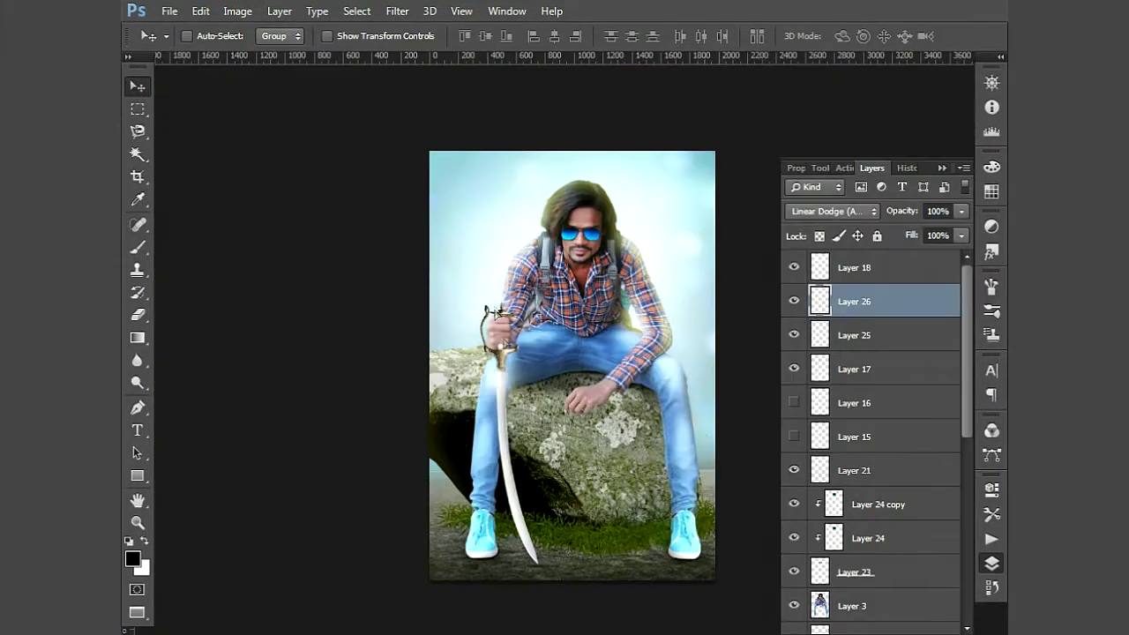
Enlarge glow Layer 26, bring it to the top and position it near the sword
left_click_drag(518, 330, 673, 478)
key("Return")
key("ctrl+shift+bracketright")
left_click_drag(471, 281, 511, 293)
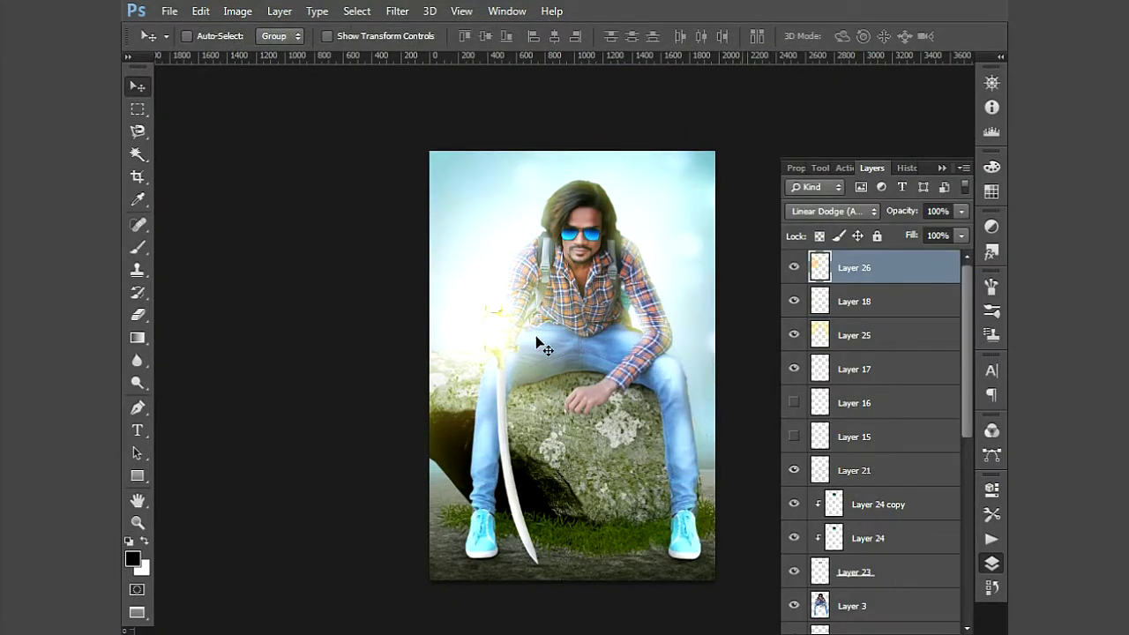
key("ctrl+t")
left_click_drag(706, 488, 726, 502)
left_click_drag(639, 362, 649, 365)
key("Return")
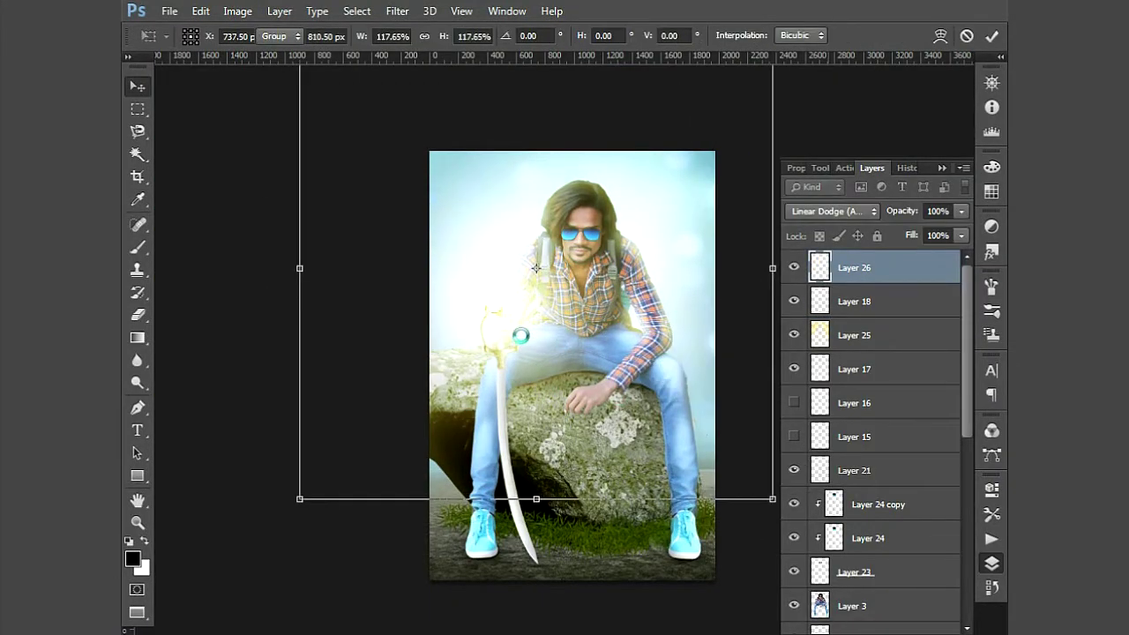
Erase the second glow off the sword hilt, blade, rock and leg
key("ctrl+plus")
key("e")
key("ctrl+plus")
scroll(524, 328, "up", 3)
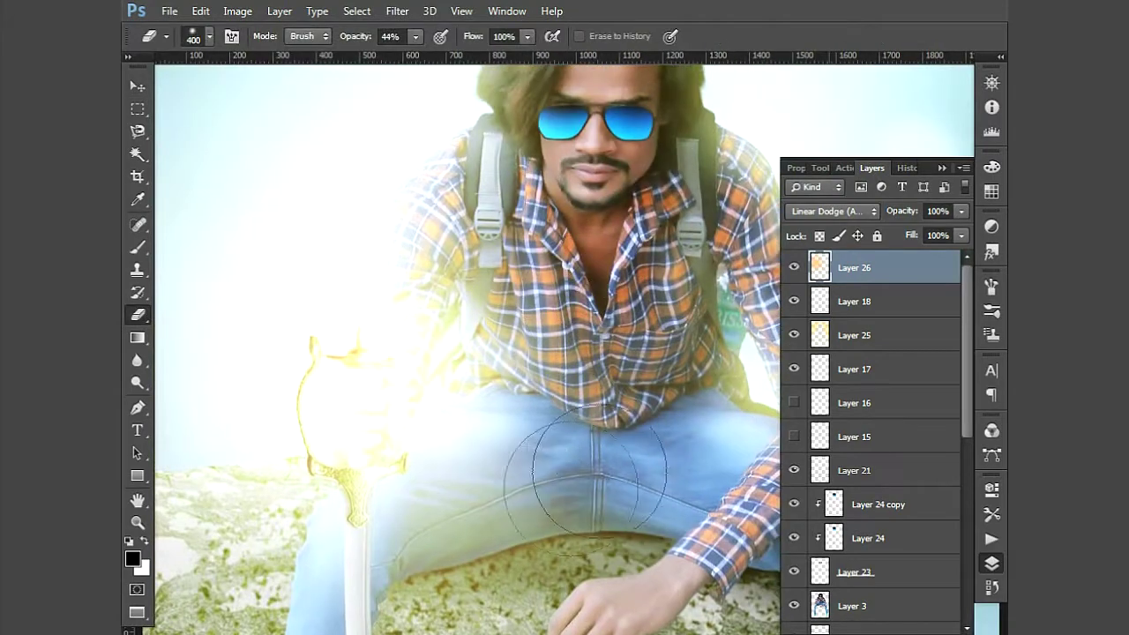
mouse_move(401, 573)
left_mouse_down()
mouse_move(347, 433)
mouse_move(353, 370)
left_mouse_up()
key("bracketleft")
key("bracketleft")
key("bracketleft")
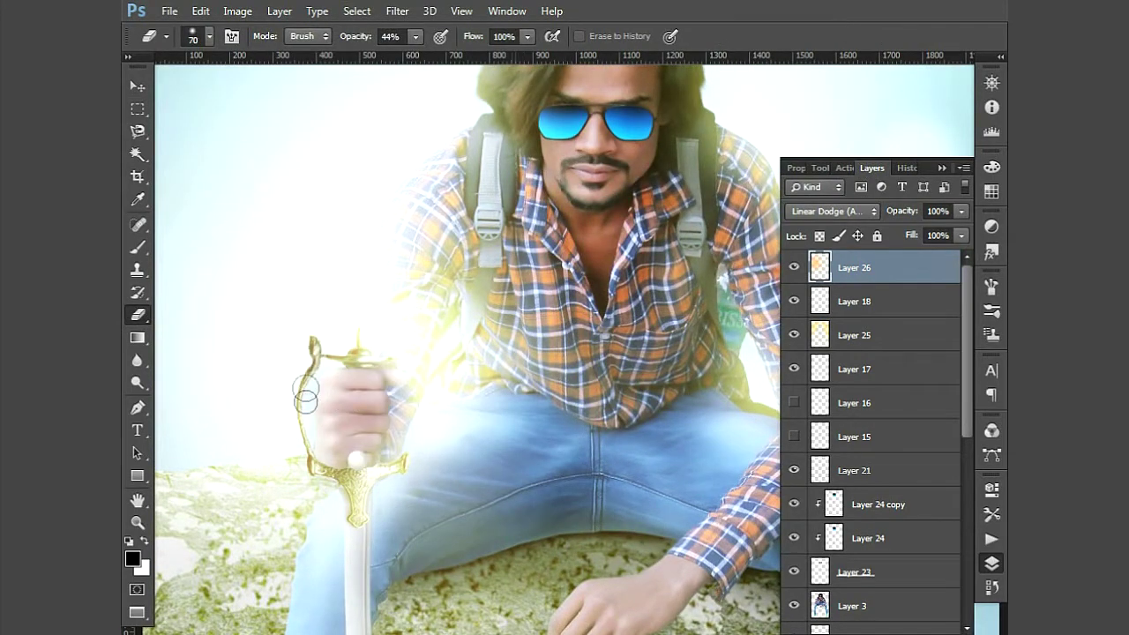
scroll(338, 374, "up", 1)
scroll(302, 323, "up", 1)
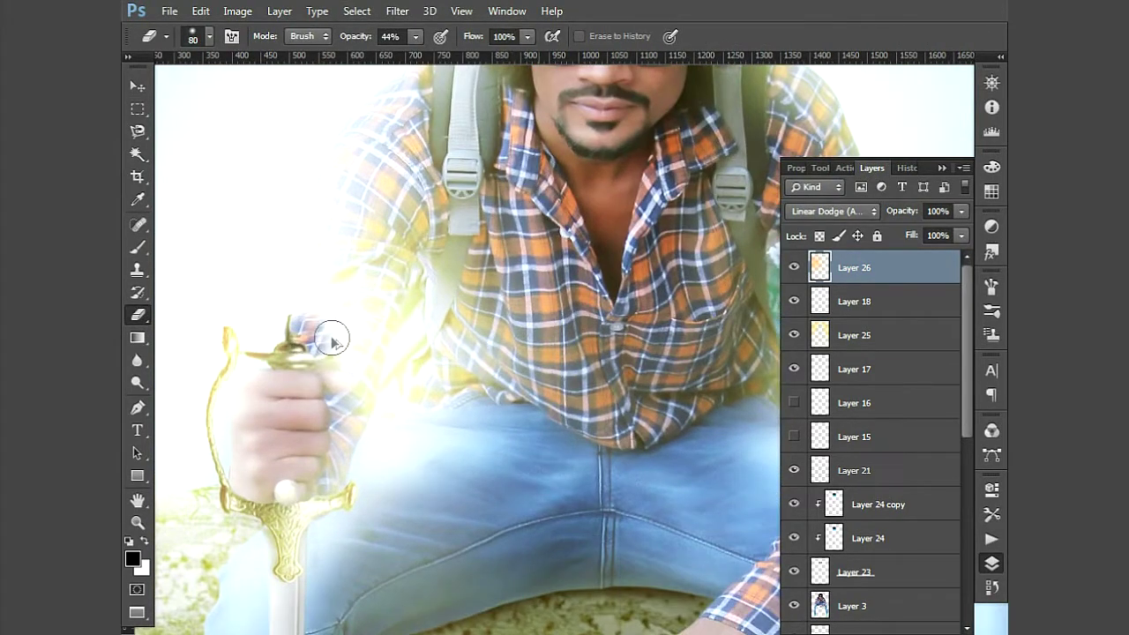
mouse_move(357, 276)
left_mouse_down()
mouse_move(335, 335)
mouse_move(341, 403)
mouse_move(291, 573)
left_mouse_up()
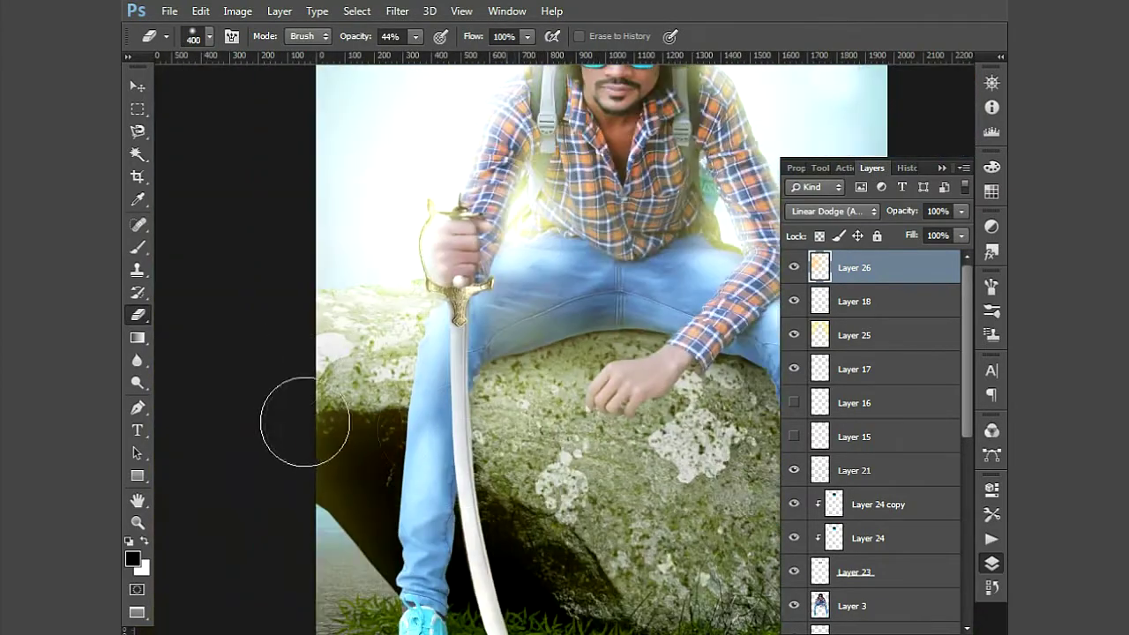
mouse_move(529, 377)
left_mouse_down()
mouse_move(529, 300)
mouse_move(432, 256)
left_mouse_up()
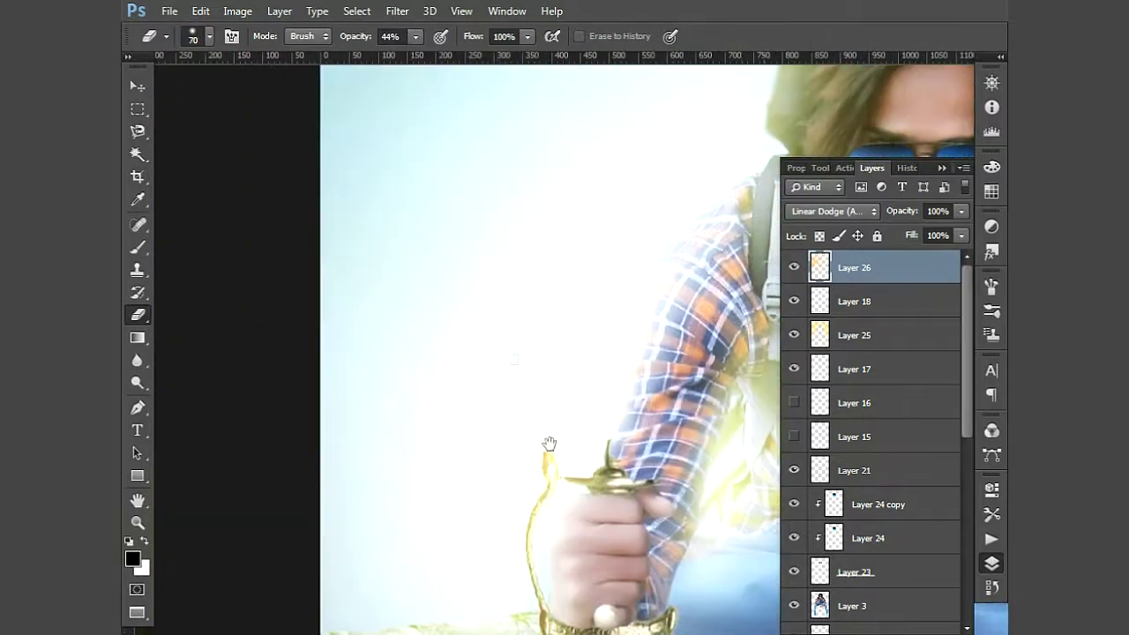
left_click_drag(548, 444, 501, 336)
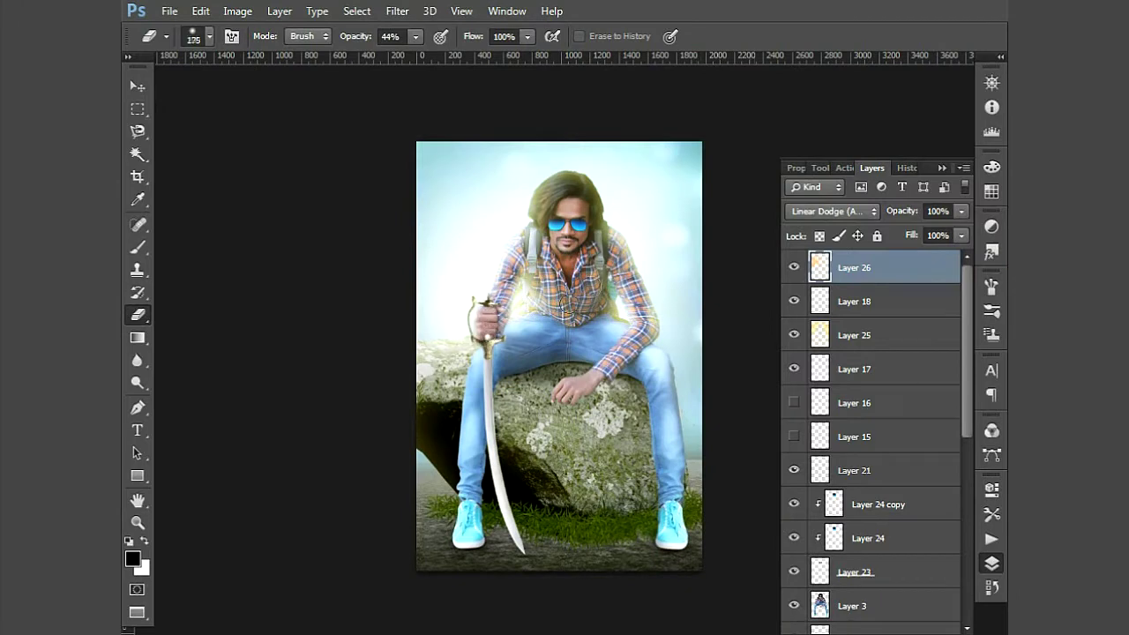
key("bracketright")
key("bracketright")
key("bracketright")
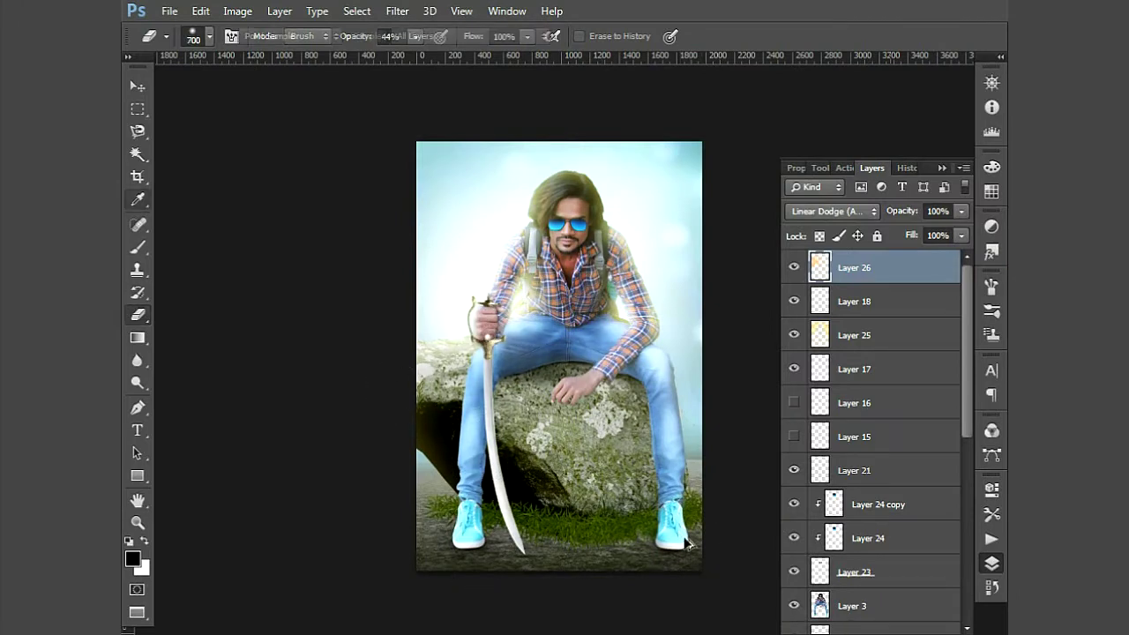
Set Layer 26 to 75%, Layer 25 to 78% above Layer 18, and duplicate Layer 3
left_click_drag(961, 211, 942, 231)
left_click(882, 335)
key("ctrl+bracketright")
key("ctrl+minus")
scroll(870, 498, "down", 3)
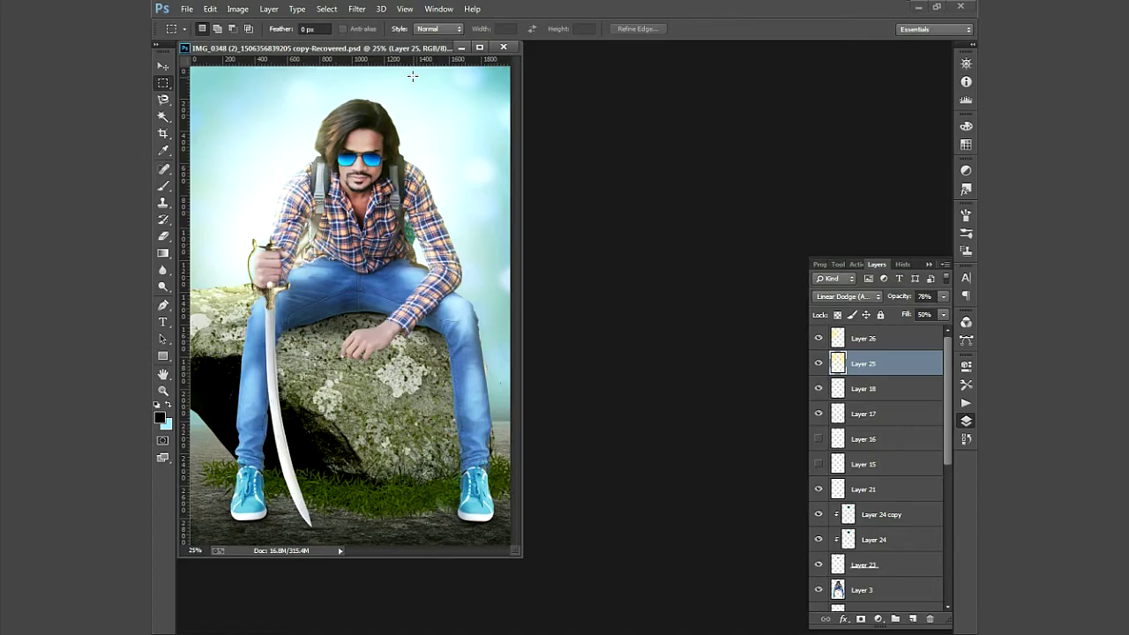
scroll(580, 310, "up", 2)
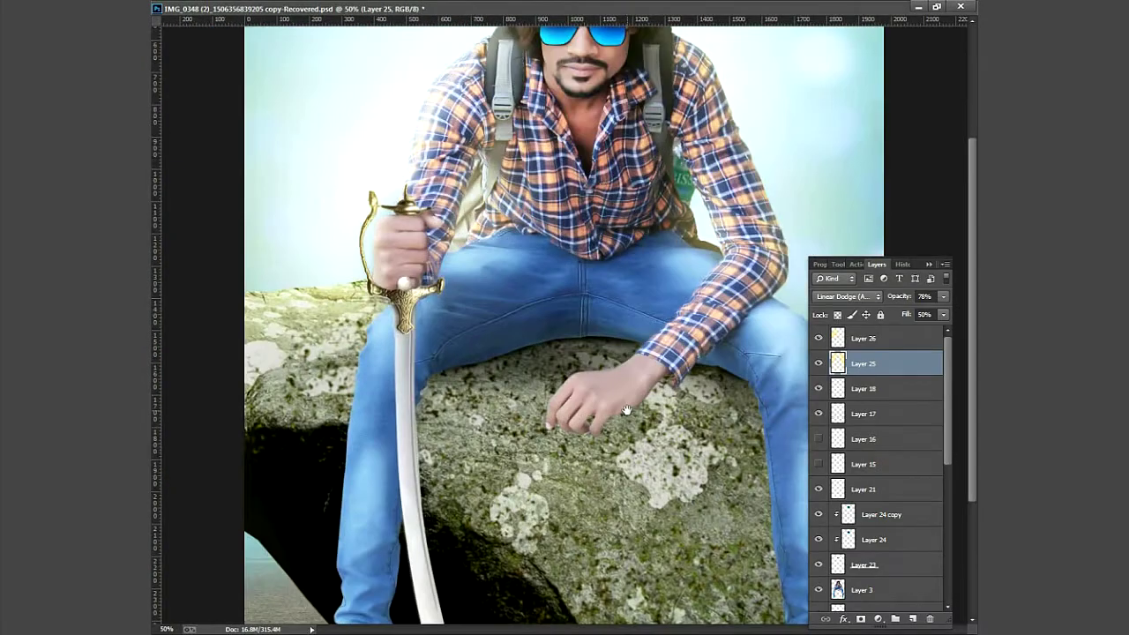
scroll(579, 310, "up", 1)
scroll(438, 432, "down", 2)
right_click(438, 432)
left_click(465, 436)
key("ctrl+j")
In Selective Color, cut magenta in the Blues to -47
key("alt+i")
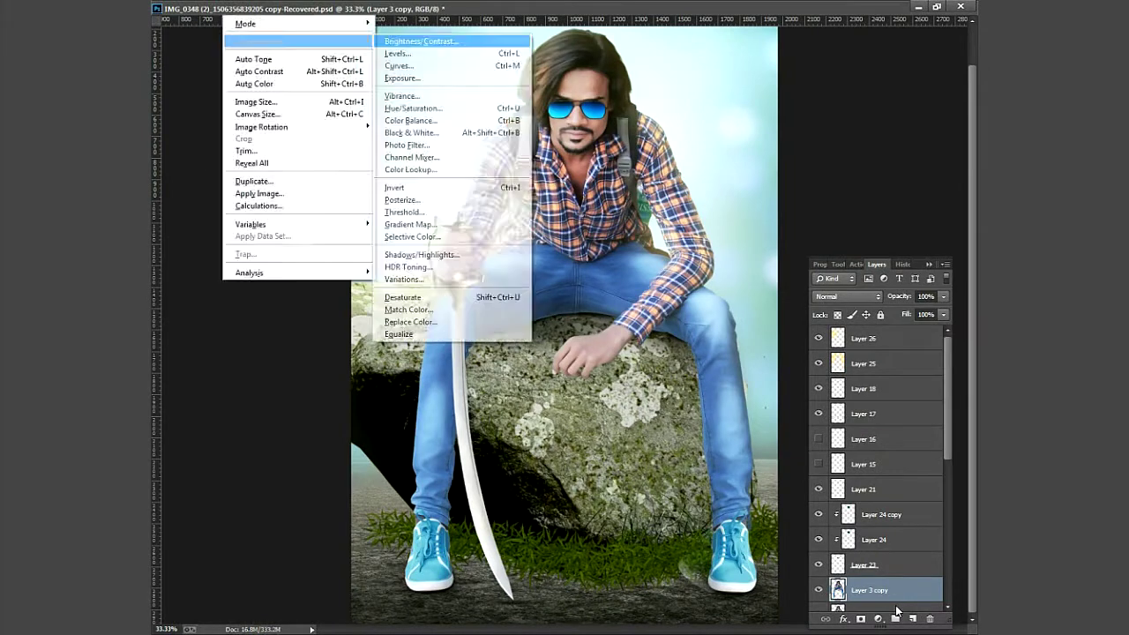
key("a")
key("s")
left_click(740, 139)
left_click(718, 194)
left_click_drag(670, 89, 802, 87)
left_click_drag(812, 195, 781, 195)
Add +17 black to Neutrals, deepen the Cyans with black, and apply
left_click(833, 137)
left_click(820, 238)
left_click_drag(812, 251, 871, 251)
left_click(833, 138)
left_click(811, 178)
left_click_drag(812, 223, 769, 225)
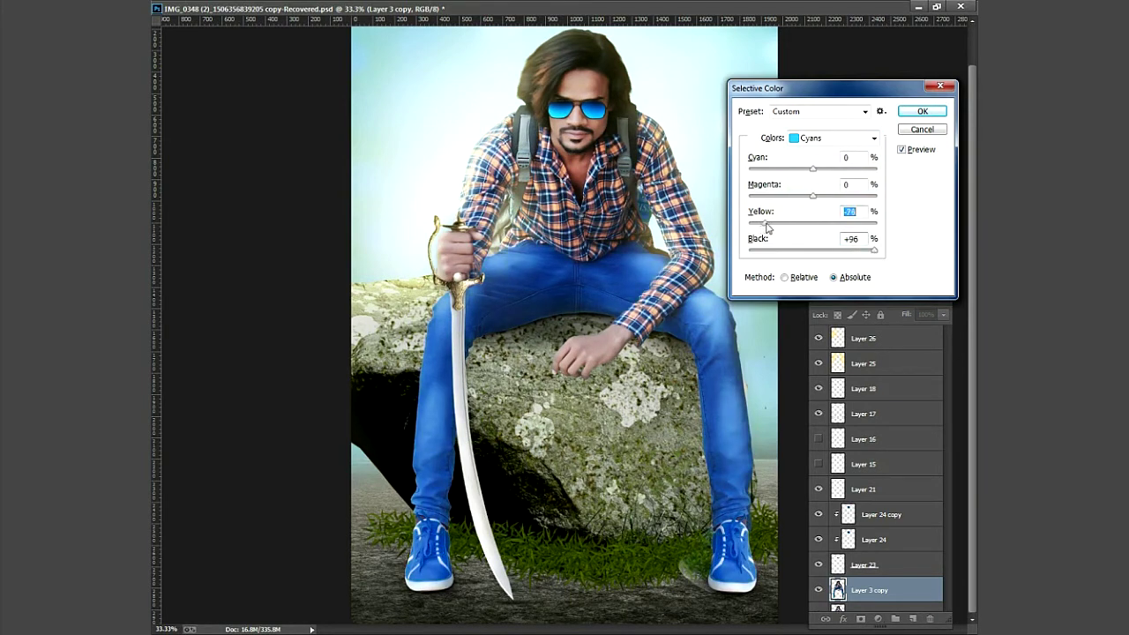
left_click(921, 111)
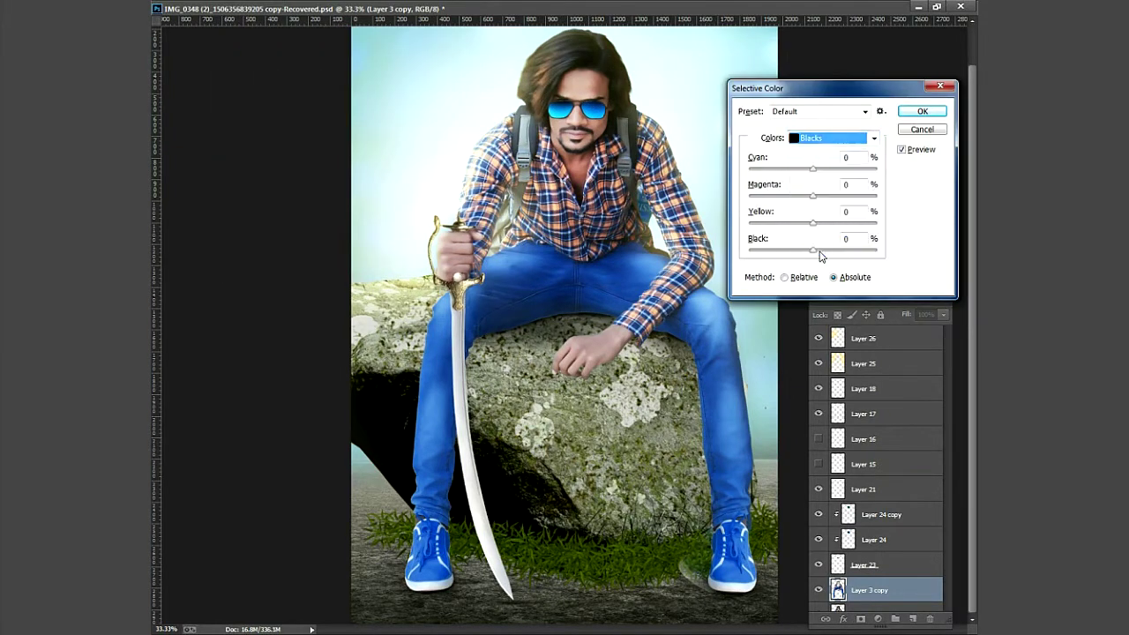
key("Return")
key("ctrl+minus")
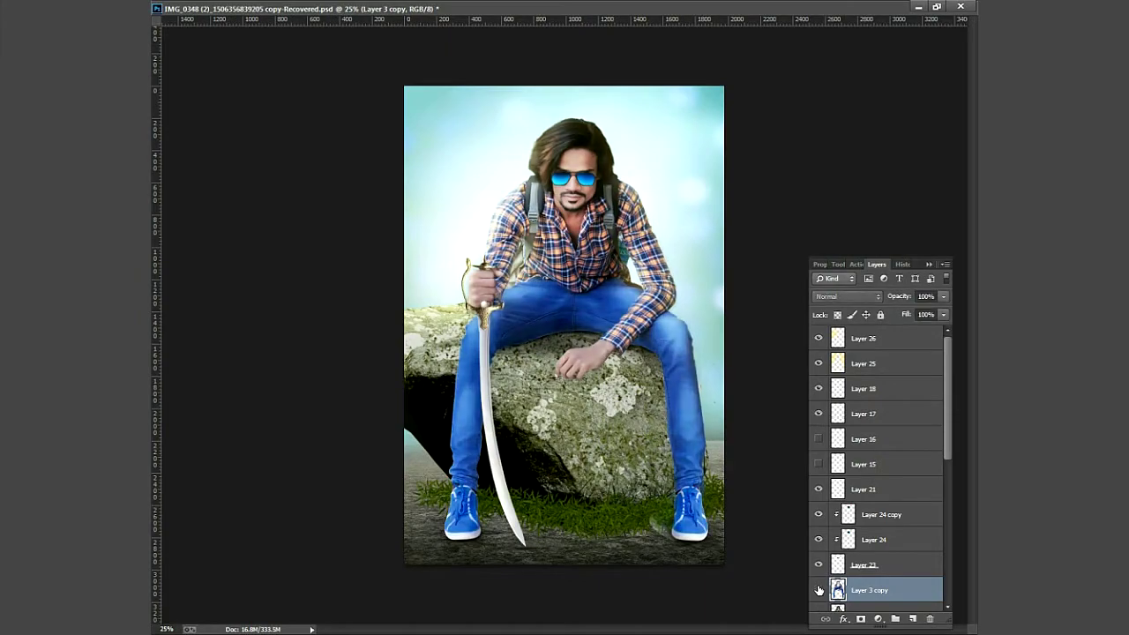
Lower the Layer 3 copy opacity to 79%
left_click_drag(929, 314, 929, 312)
key("ctrl+plus")
key("ctrl+plus")
key("ctrl+plus")
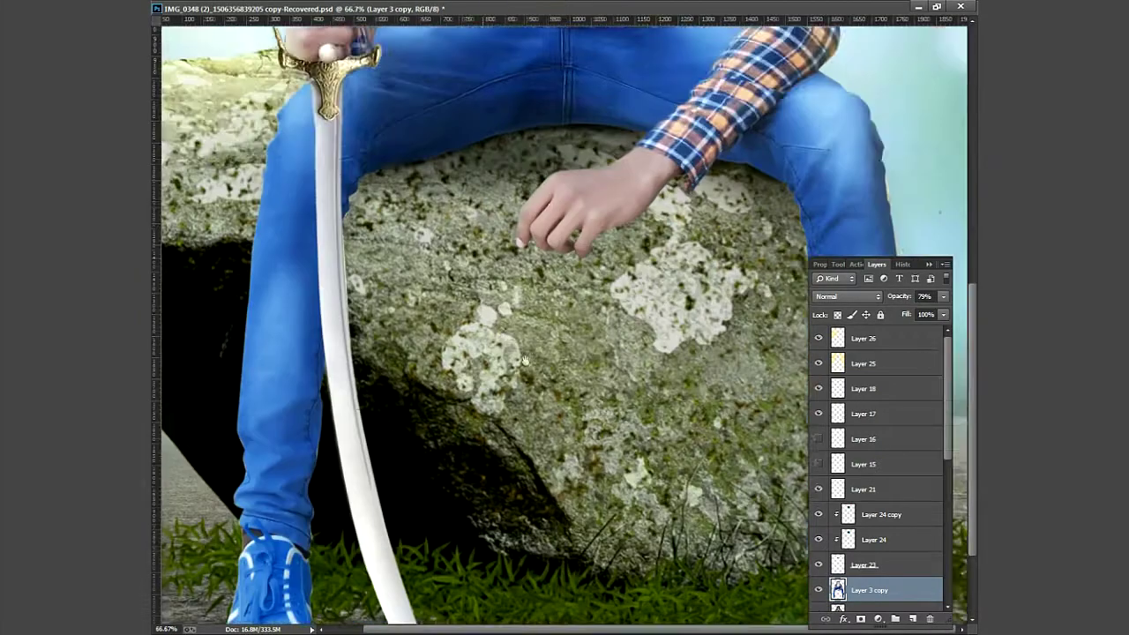
scroll(524, 360, "down", 3)
key("ctrl+plus")
right_click(693, 467)
mouse_move(752, 490)
left_mouse_down()
mouse_move(510, 388)
mouse_move(752, 491)
left_mouse_up()
Paint a Gaussian-blurred shoe shadow on new Layer 27 beneath Layer 3 at 51% opacity
key("b")
key("alt+bracketleft")
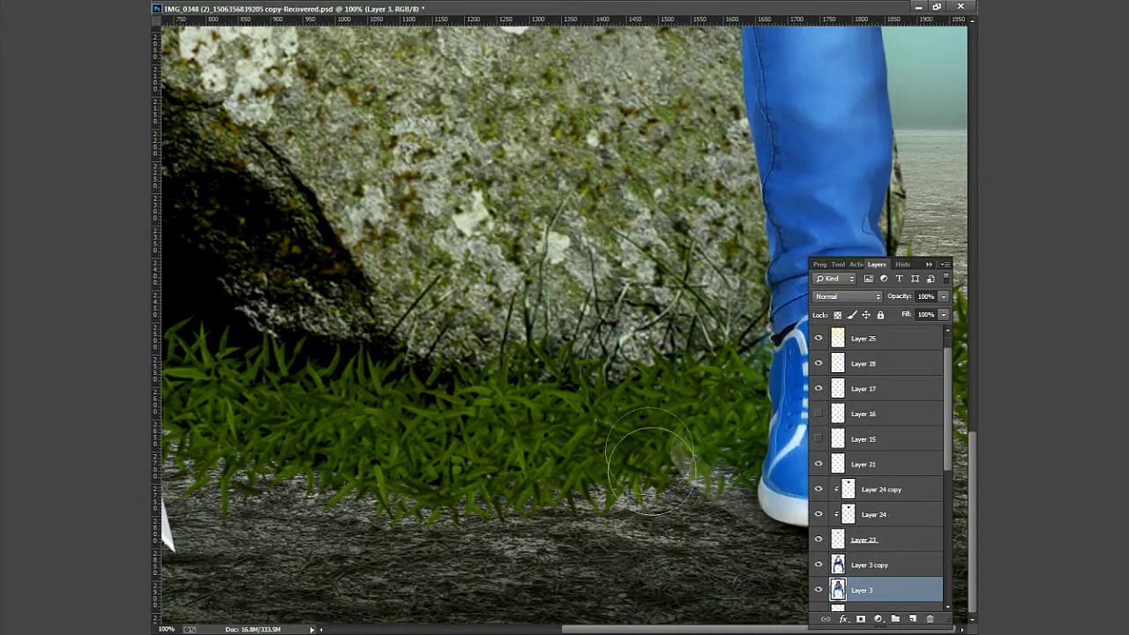
scroll(683, 403, "down", 1)
scroll(684, 403, "down", 1)
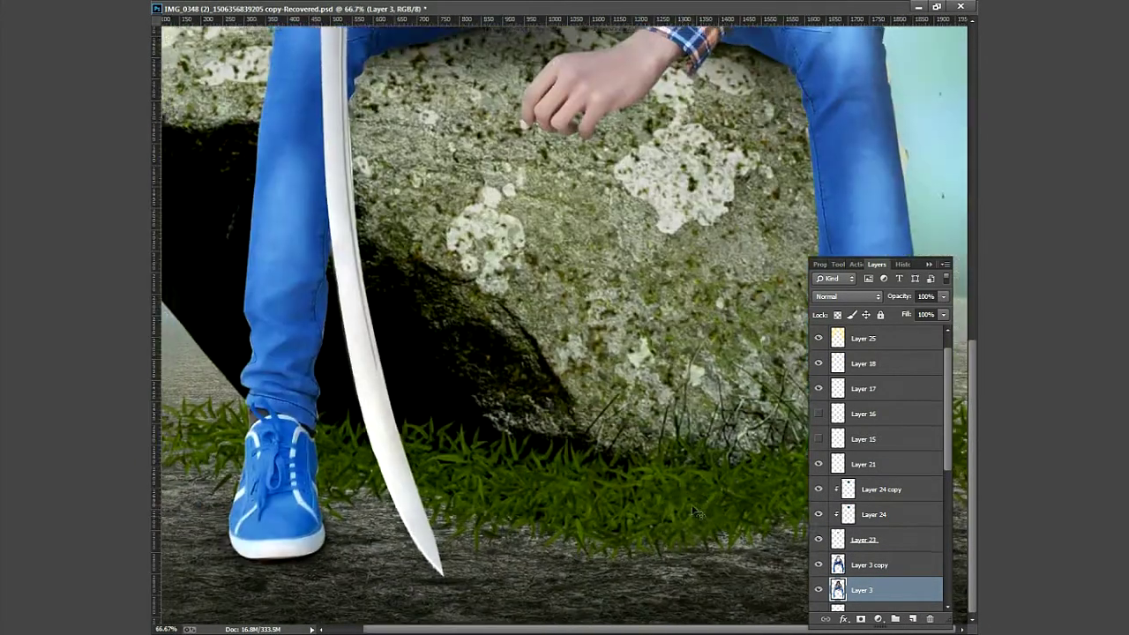
scroll(683, 403, "down", 1)
key("ctrl+shift+alt+n")
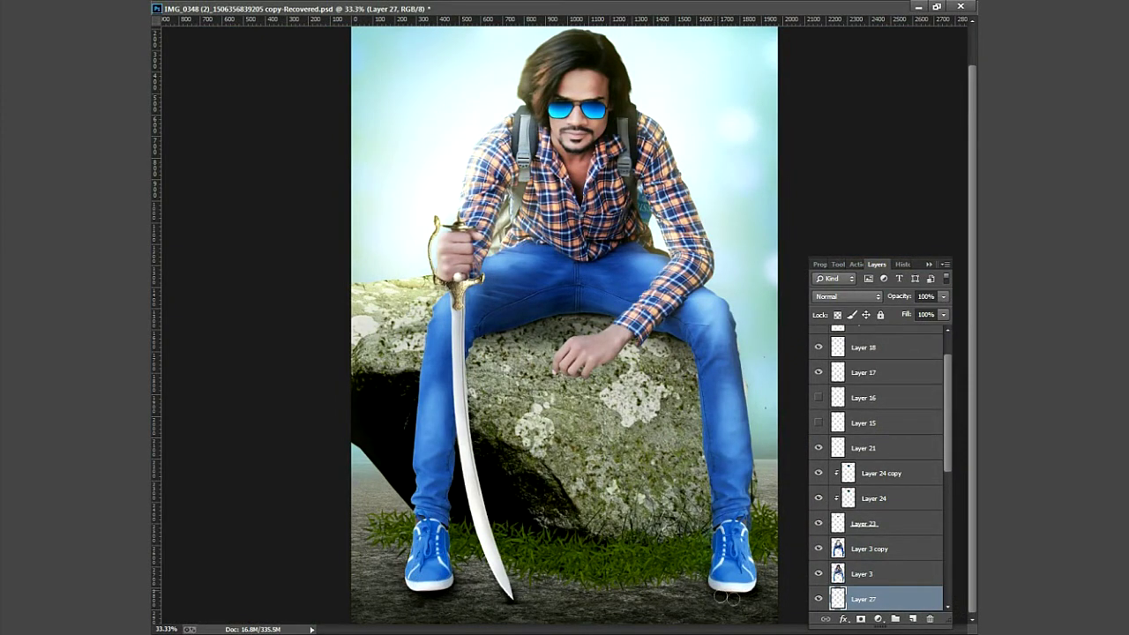
left_click(582, 326)
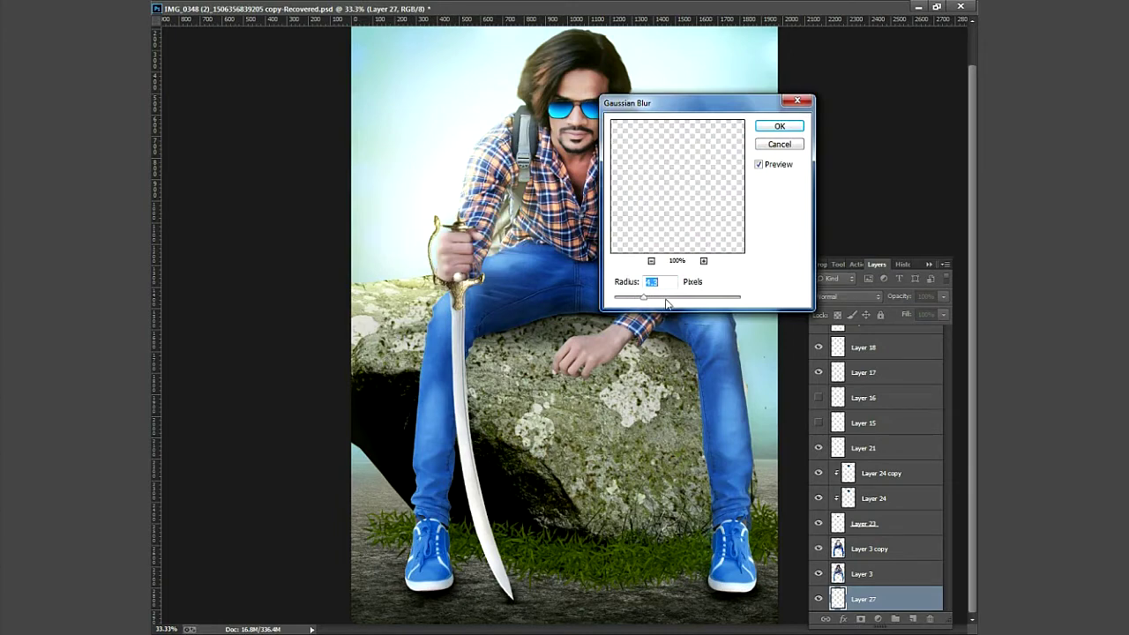
key("Return")
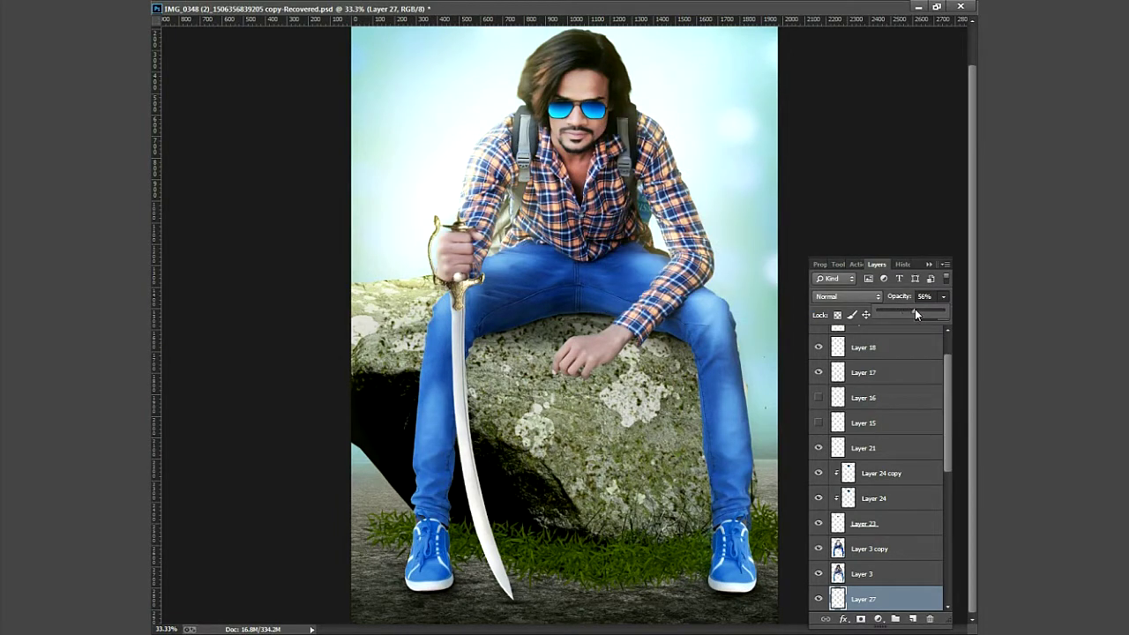
Duplicate the Background layer as a copy for Camera Raw grading
key("ctrl+minus")
key("ctrl+minus")
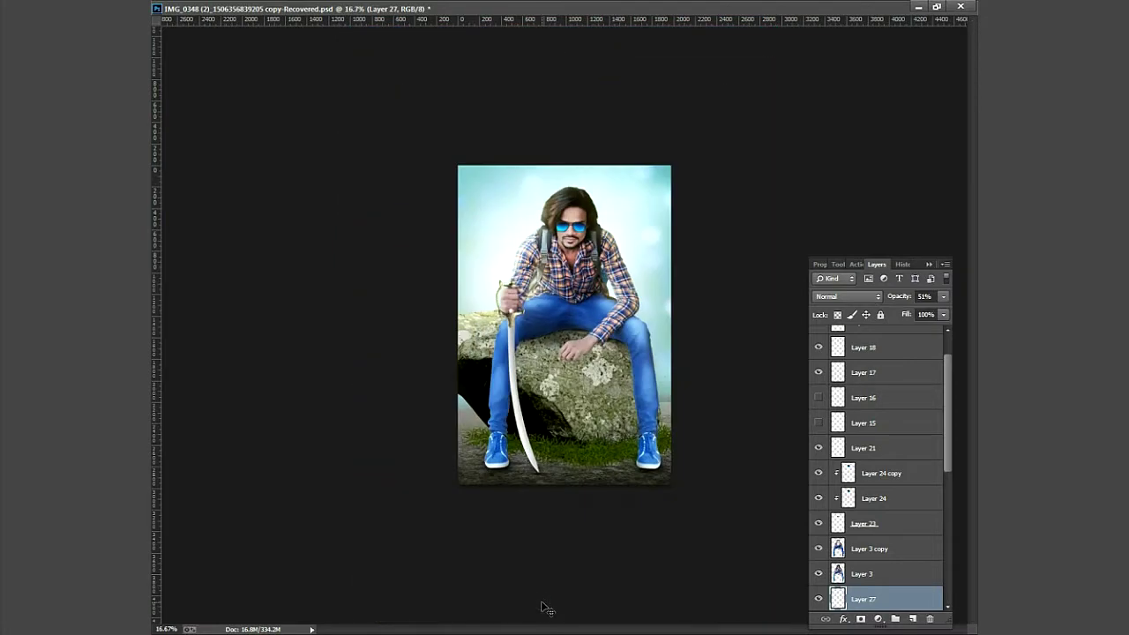
key("alt+comma")
key("alt+t")
key("Escape")
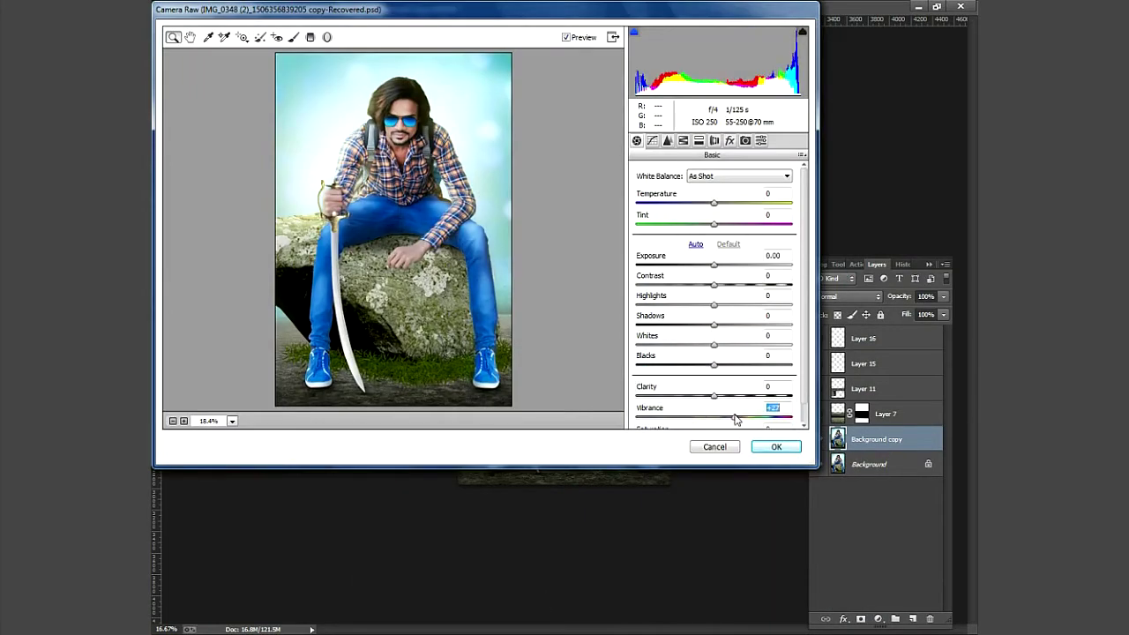
Lift shadows to +65, pull highlights to -47, tone down whites and add contrast
scroll(740, 350, "down", 1)
left_click_drag(767, 306, 678, 284)
left_click_drag(713, 325, 690, 324)
left_click_drag(713, 264, 731, 265)
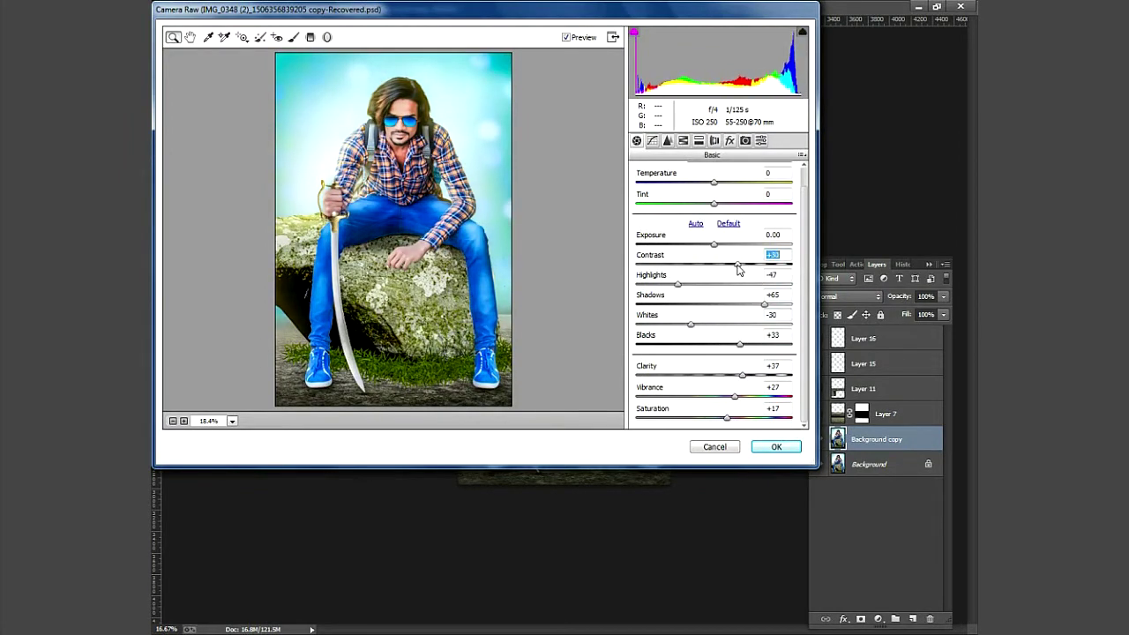
In HSL Saturation, slightly desaturate the oranges and boost greens, aquas and blues
key("ctrl+alt+shift+l")
left_click(675, 190)
left_click_drag(716, 254, 708, 254)
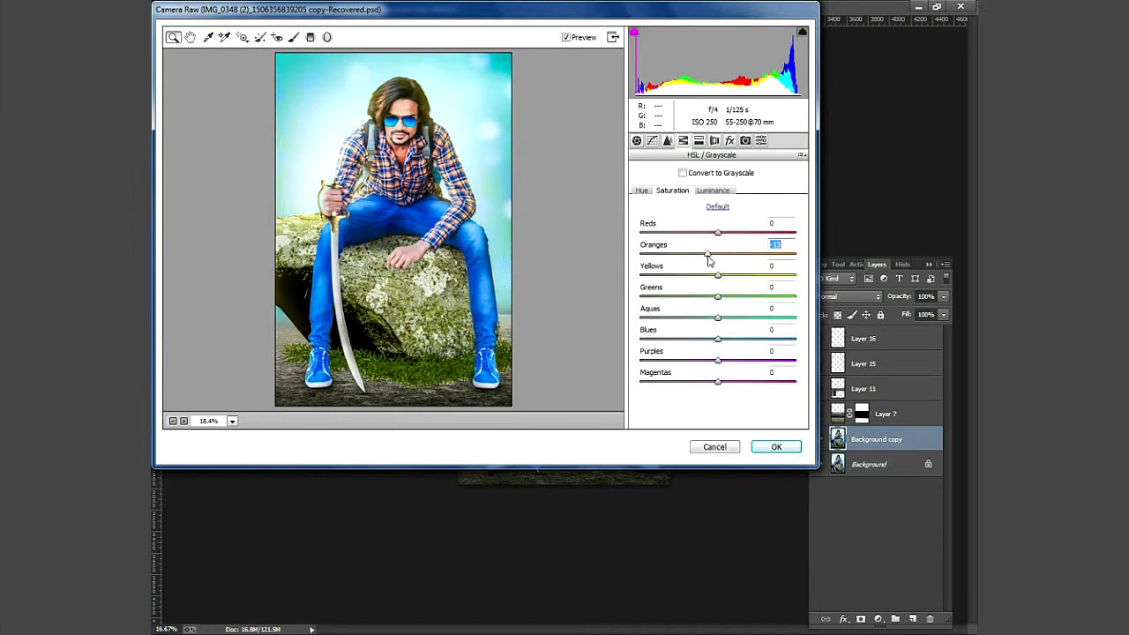
mouse_move(717, 339)
left_mouse_down()
mouse_move(751, 338)
mouse_move(754, 297)
left_mouse_up()
Shift the blues' hue, brighten blues and aquas luminance, and apply the Camera Raw grade
key("ctrl+alt+shift+h")
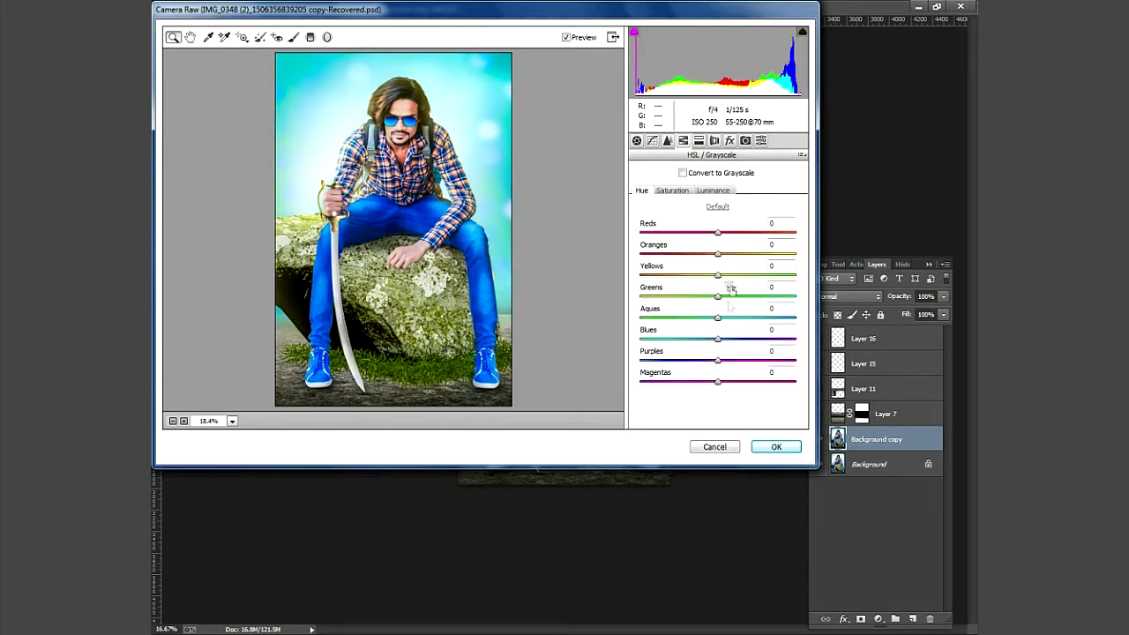
mouse_move(742, 338)
left_mouse_down()
mouse_move(672, 345)
mouse_move(715, 345)
left_mouse_up()
left_click(713, 191)
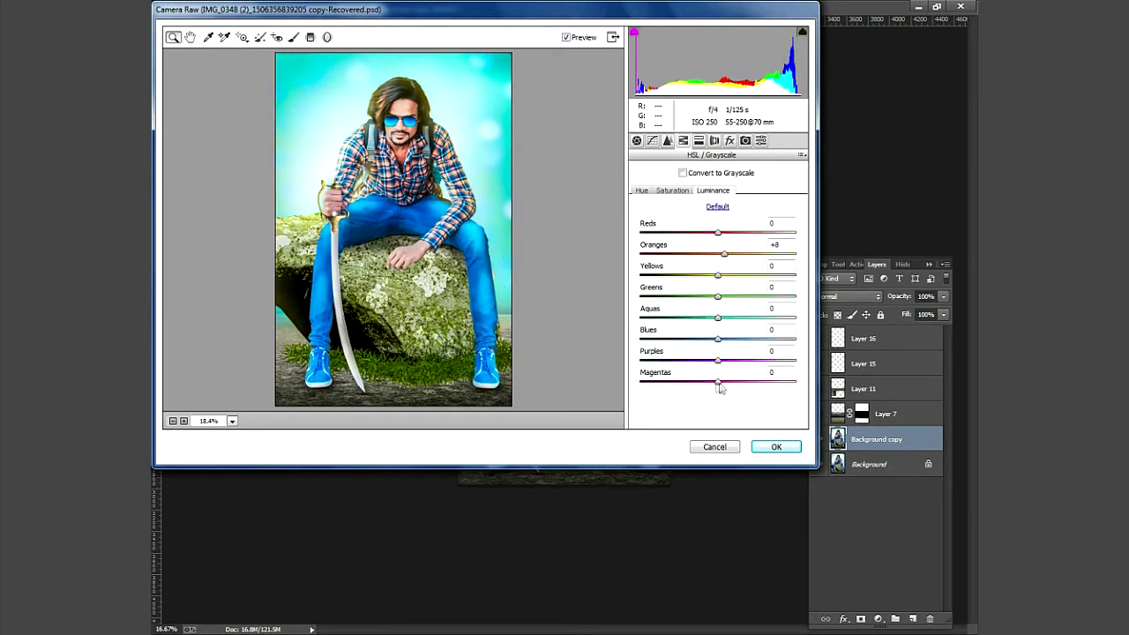
left_click(745, 380)
left_click(720, 339)
left_click_drag(718, 317, 727, 318)
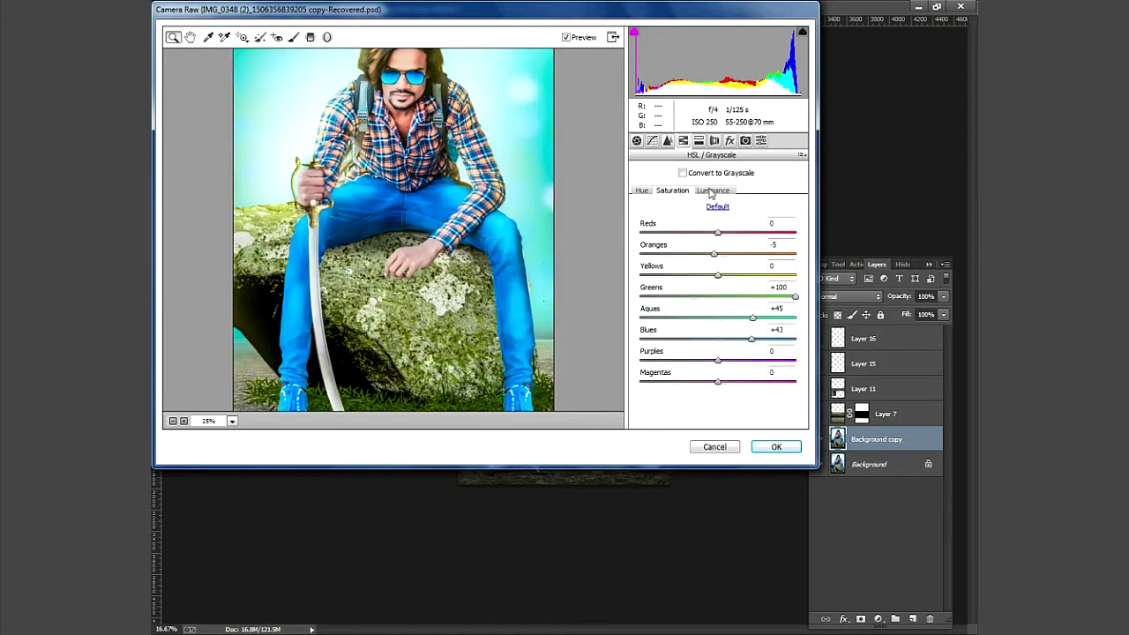
left_click(643, 192)
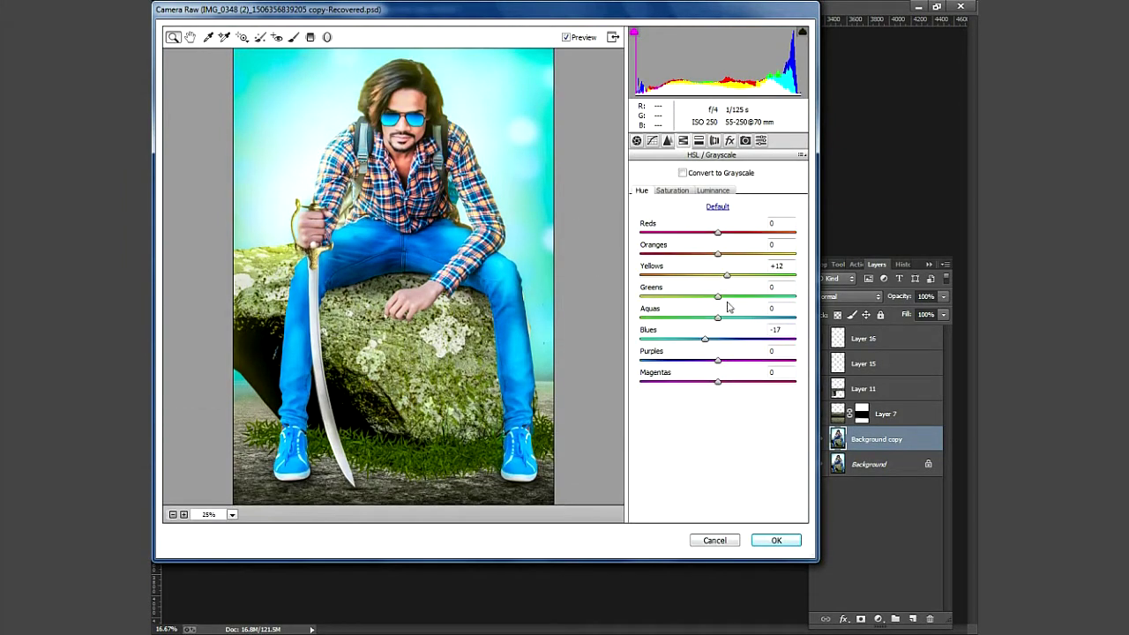
left_click(773, 541)
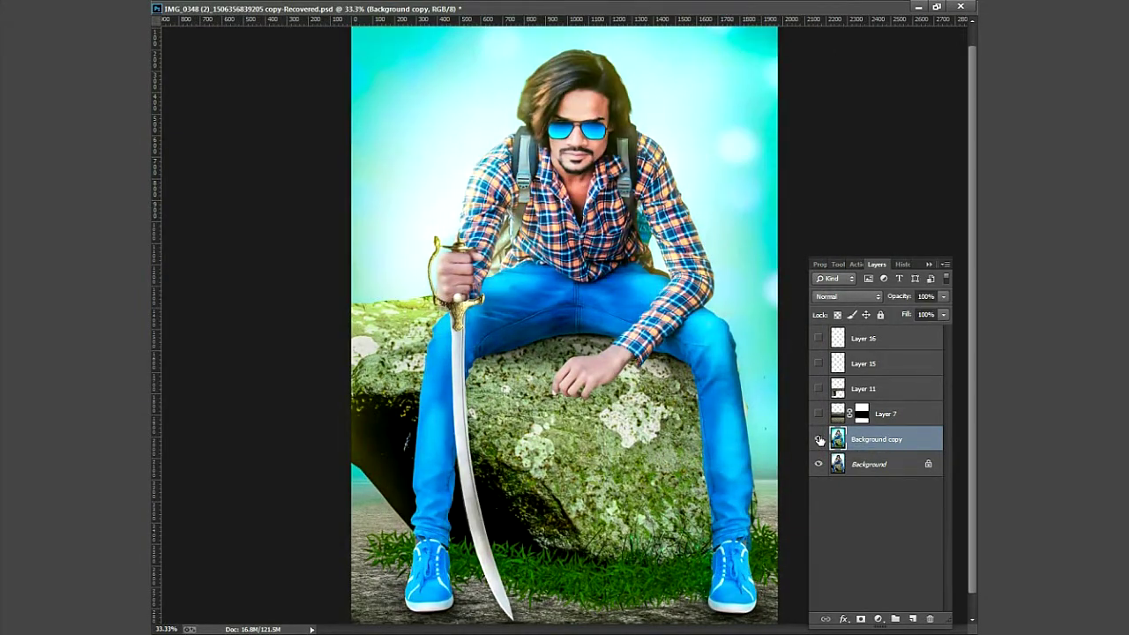
scroll(533, 249, "up", 5)
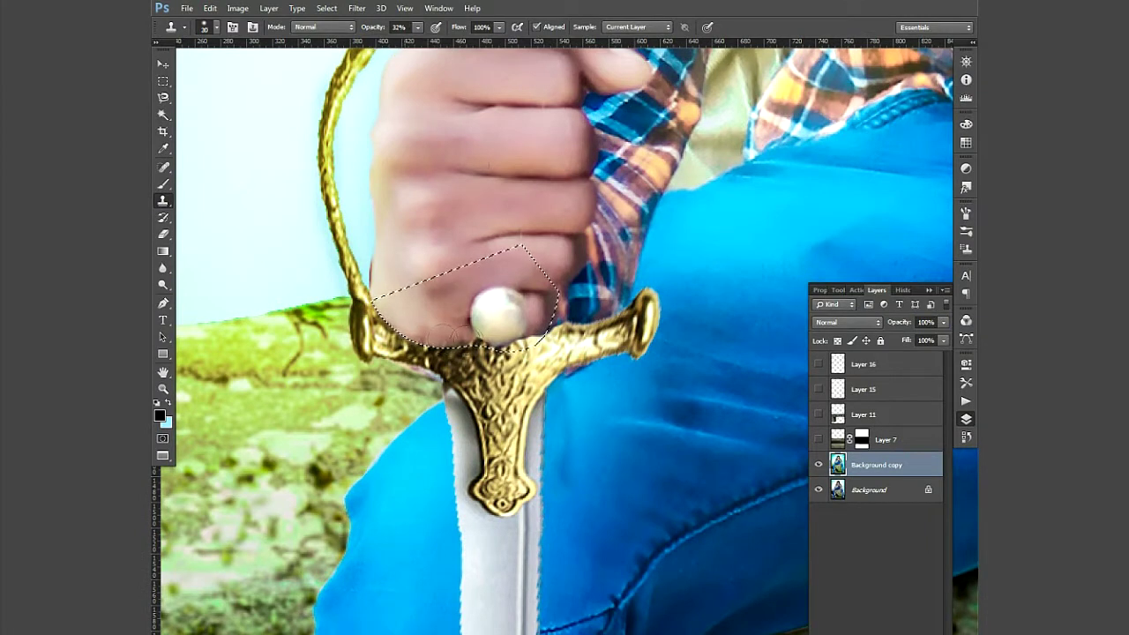
Finish retouching the hand at the sword hilt with the brush and dodge tools
key("ctrl+d")
key("b")
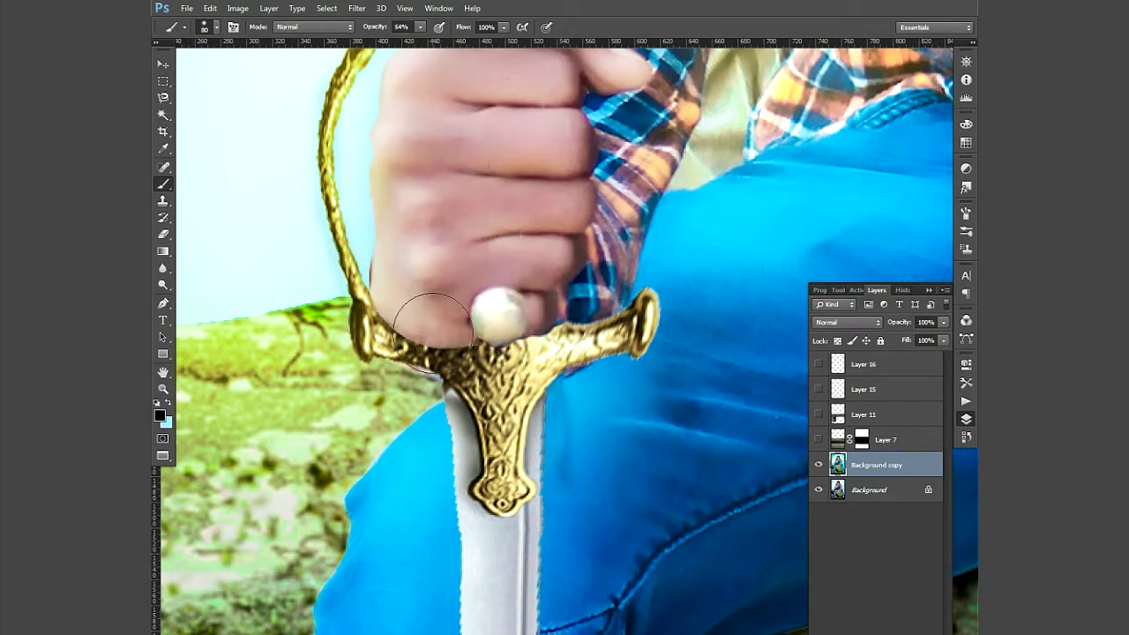
left_click(164, 286)
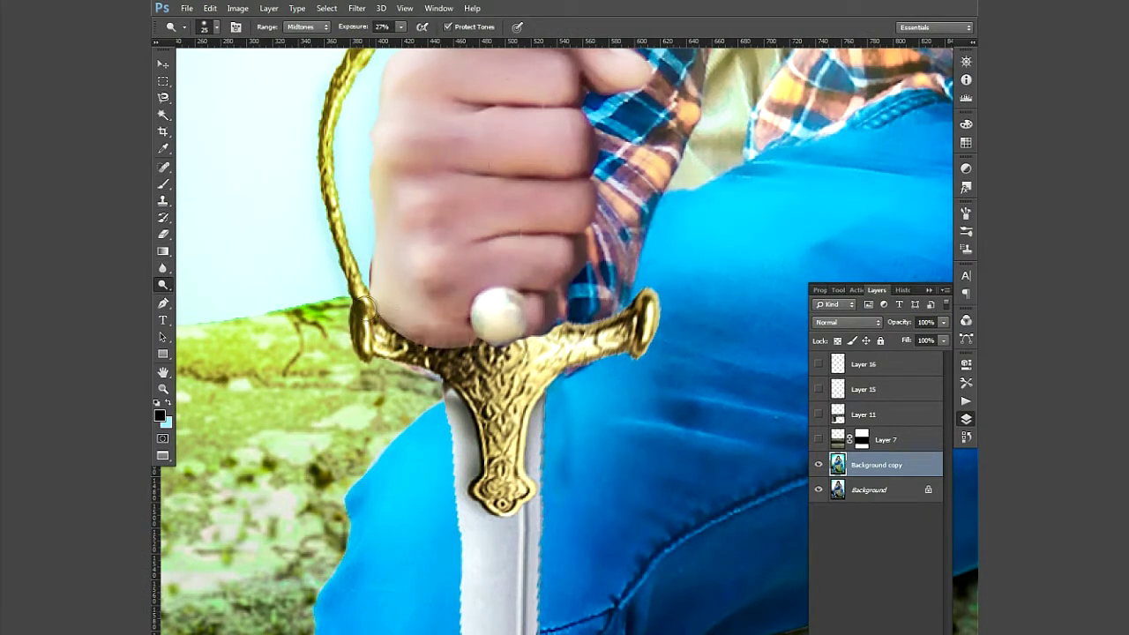
key("ctrl+minus")
key("ctrl+minus")
key("ctrl+minus")
Duplicate the Background layer and bring it into Color Efex Pro 4
key("v")
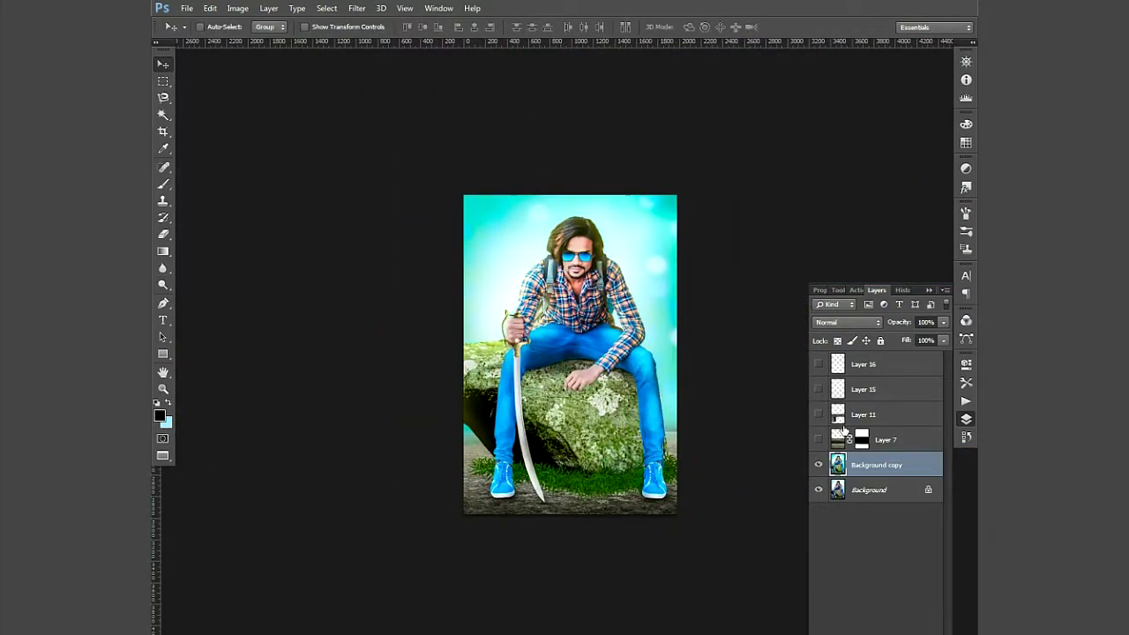
left_click(855, 487)
key("ctrl+j")
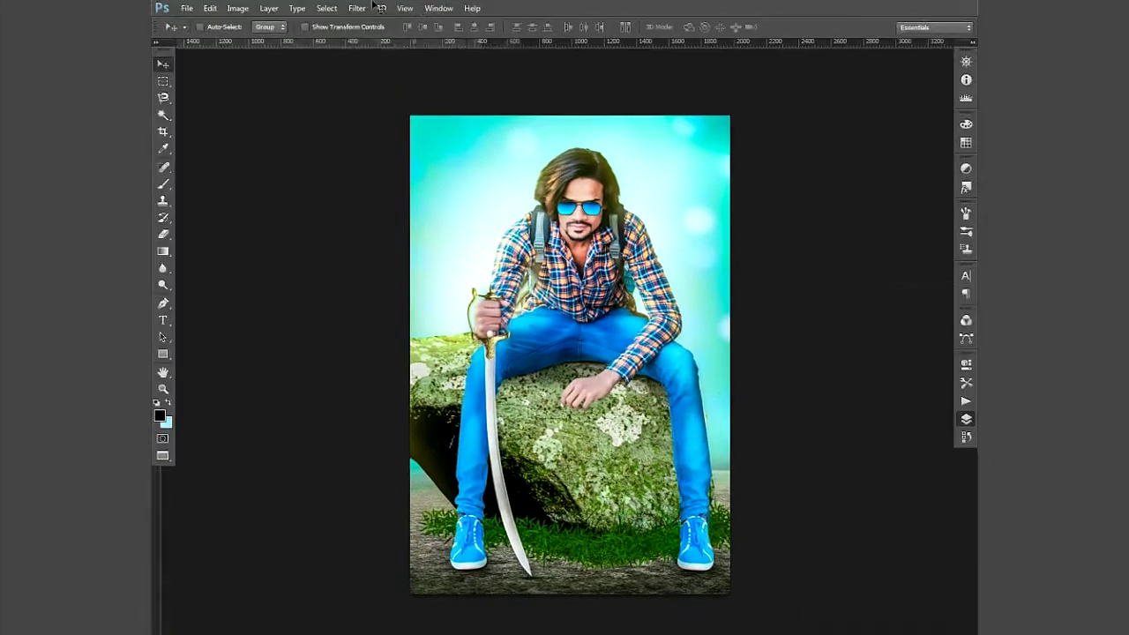
left_click(357, 8)
left_click(574, 365)
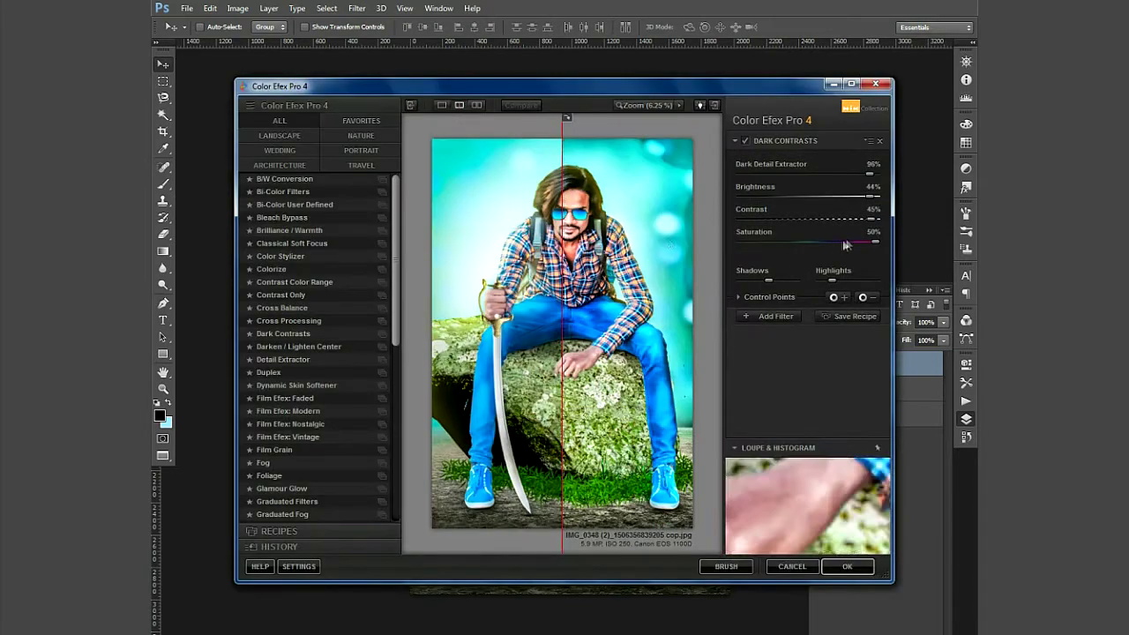
Add a second filter after Dark Contrasts, lowering tonal contrast with highlights at -19%
left_click(768, 315)
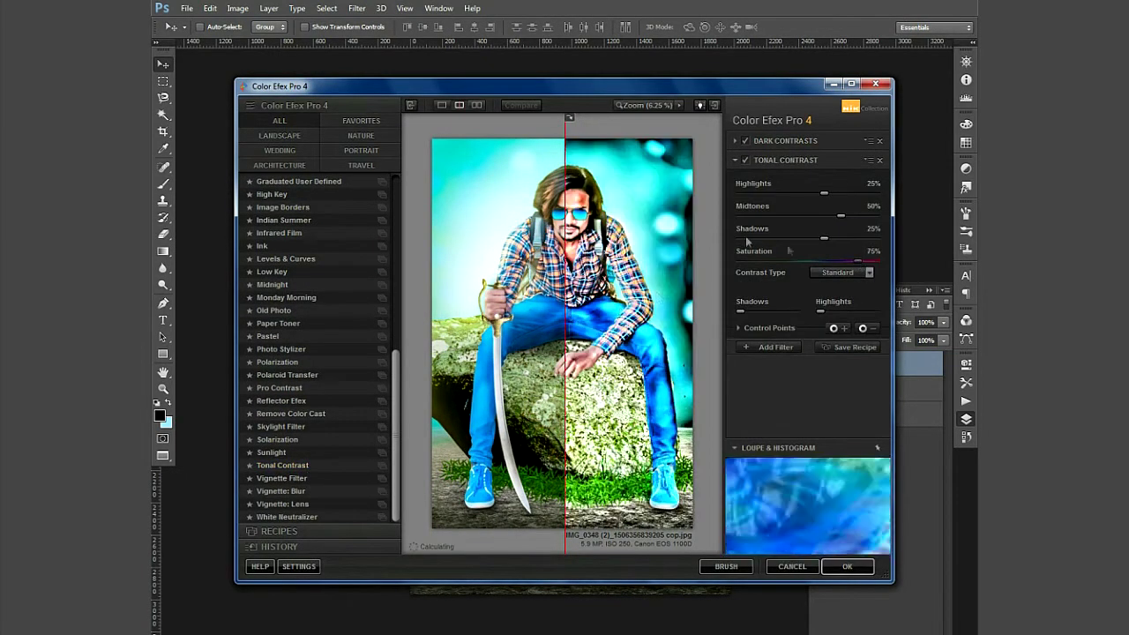
left_click_drag(810, 234, 785, 216)
left_click_drag(813, 192, 794, 193)
left_click_drag(814, 238, 797, 236)
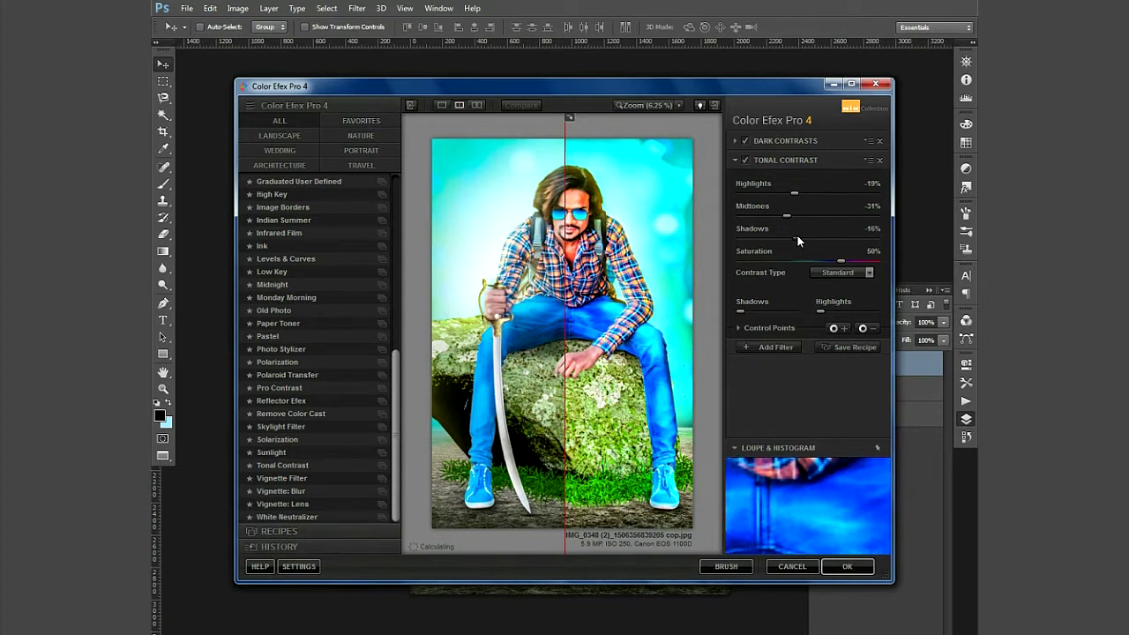
Try Midnight, Solarization and Color Stylizer, then settle on Bleach Bypass with more brightness and contrast
left_click(271, 284)
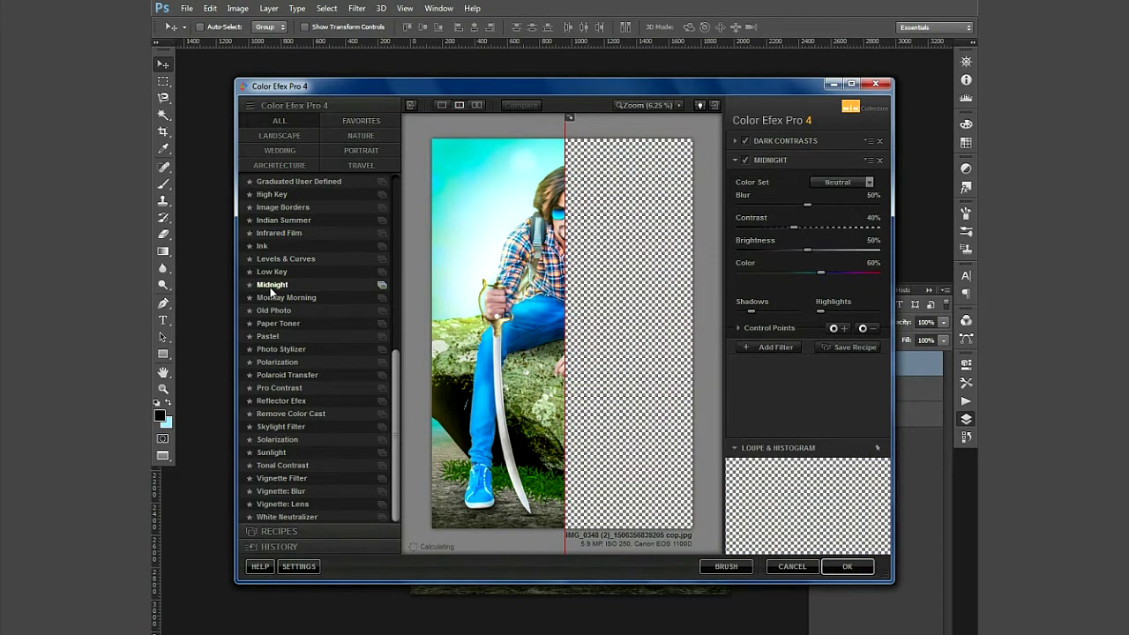
left_click(291, 440)
left_click(871, 182)
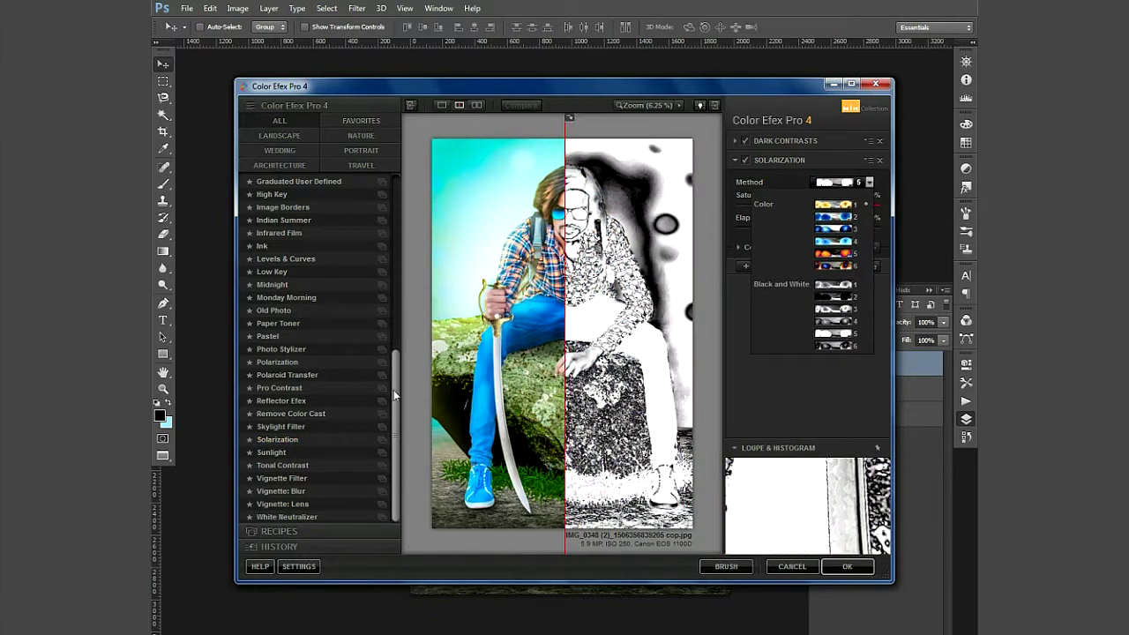
left_click_drag(393, 390, 386, 215)
left_click(318, 255)
left_click(389, 217)
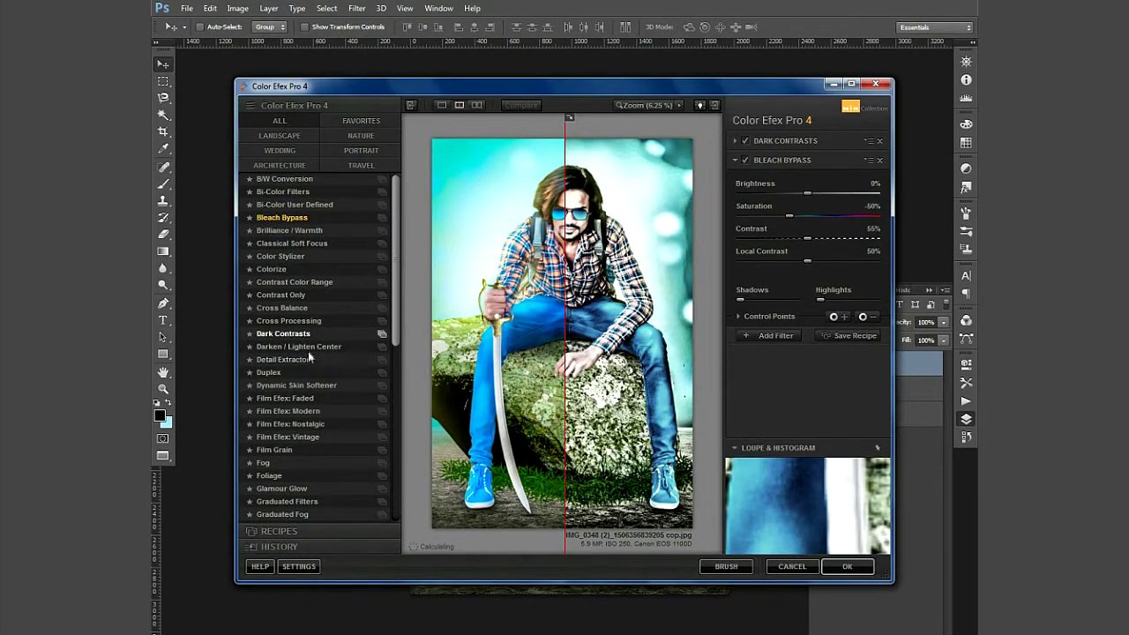
mouse_move(823, 238)
left_mouse_down()
mouse_move(837, 236)
mouse_move(839, 216)
left_mouse_up()
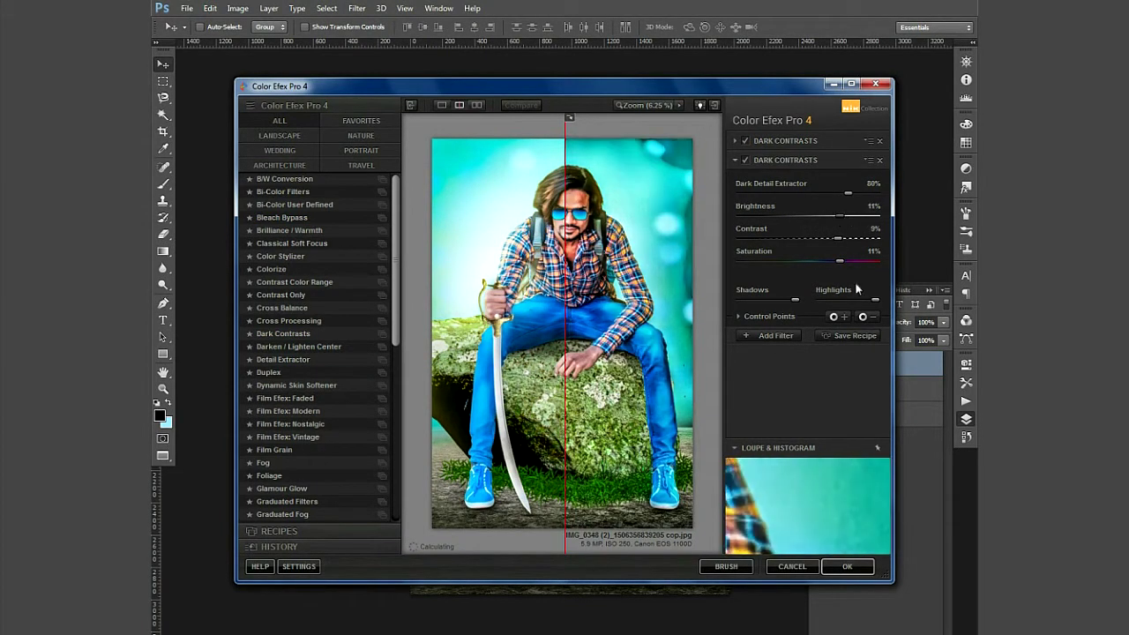
Add Detail Extractor as the third filter with saturation at 17%
left_click(769, 335)
left_click(283, 359)
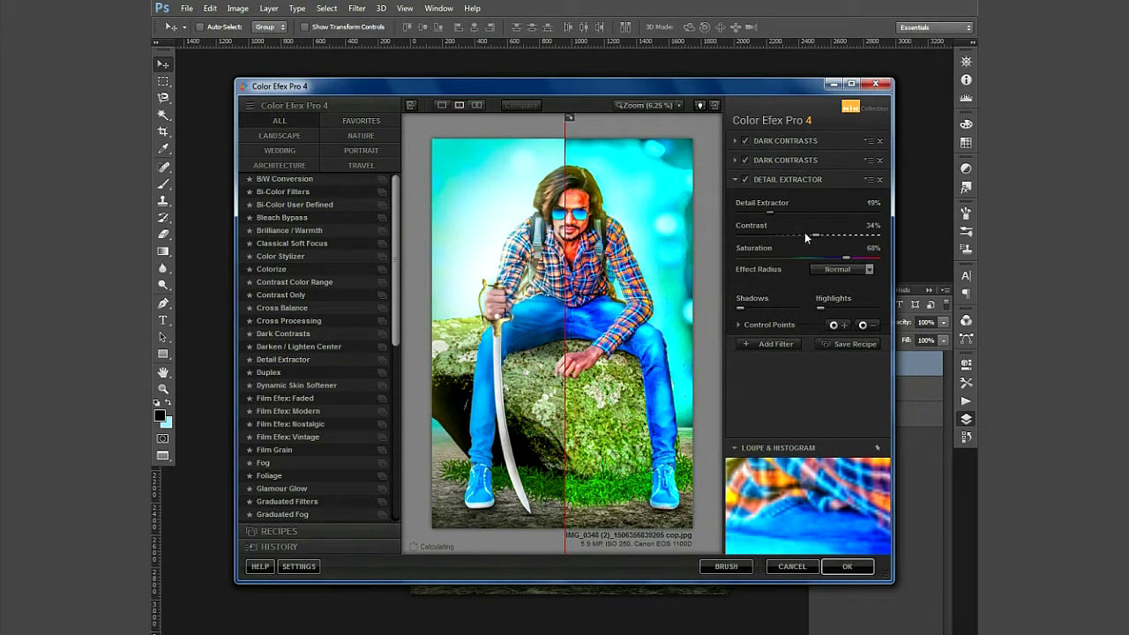
left_click_drag(815, 258, 801, 257)
Add B/W Conversion at 302°, disable it, and apply the filter stack to Photoshop
left_click(790, 341)
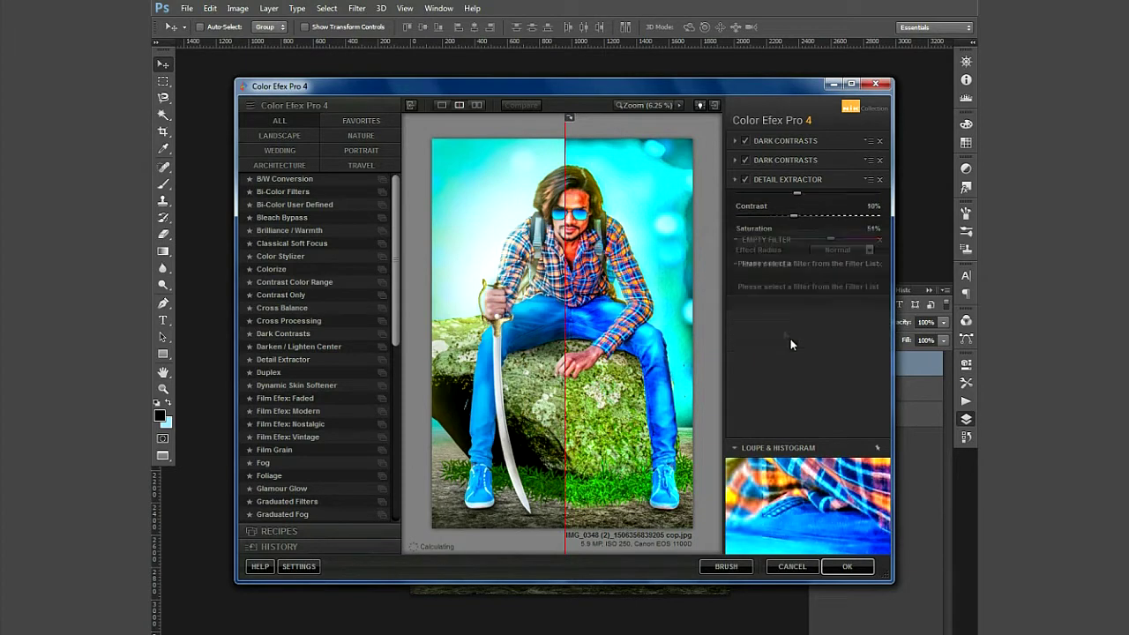
left_click(317, 179)
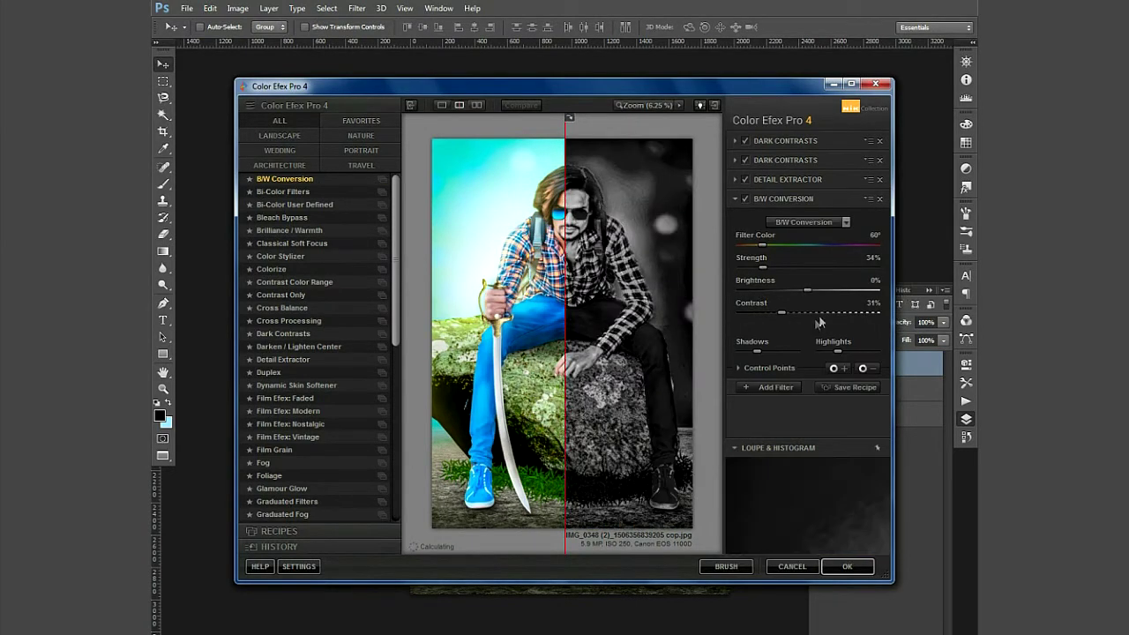
left_click_drag(797, 244, 853, 245)
left_click(745, 200)
left_click(846, 566)
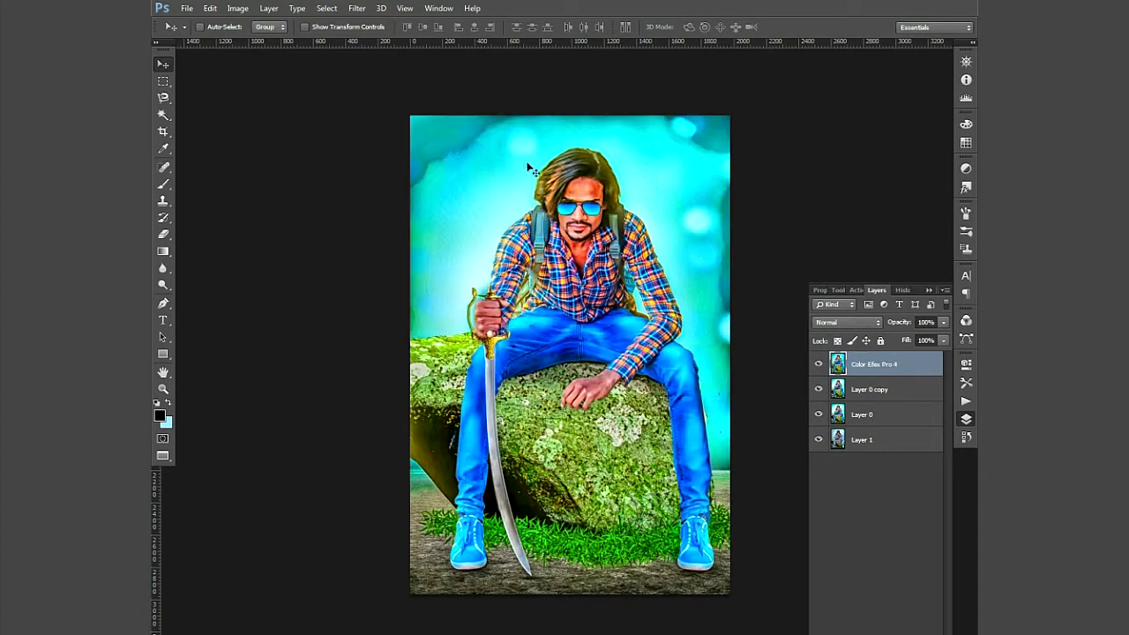
Erase the Color Efex effect along the top and right edges at 62% flow, layer opacity 48%
key("e")
key("bracketleft")
key("bracketleft")
key("bracketleft")
left_click_drag(464, 146, 719, 304)
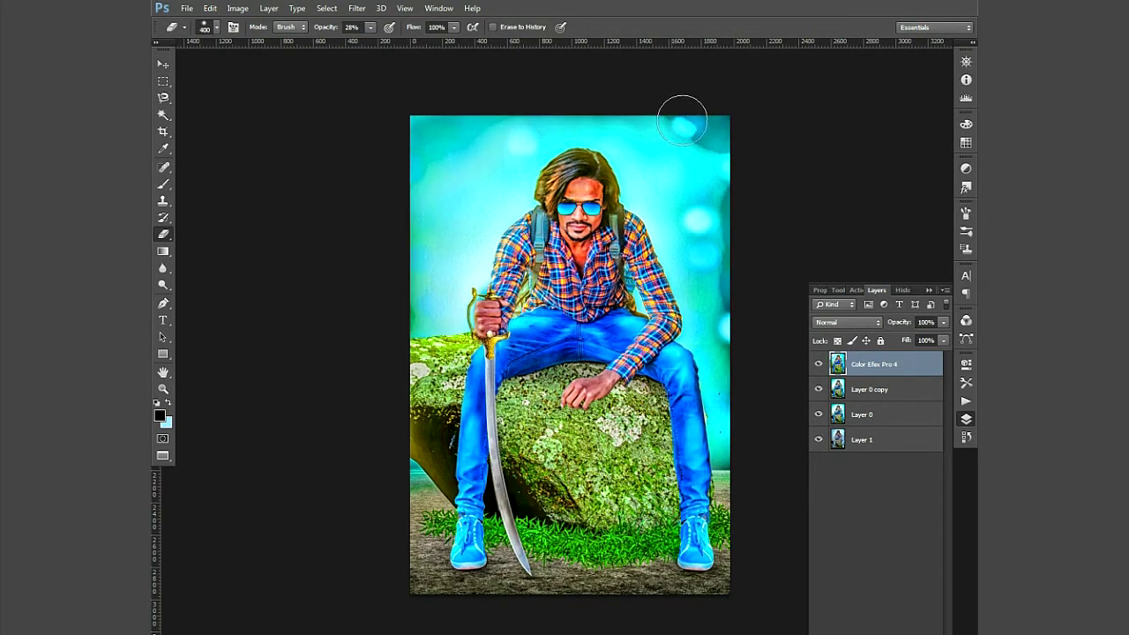
left_click_drag(412, 27, 366, 26)
key("bracketright")
key("bracketright")
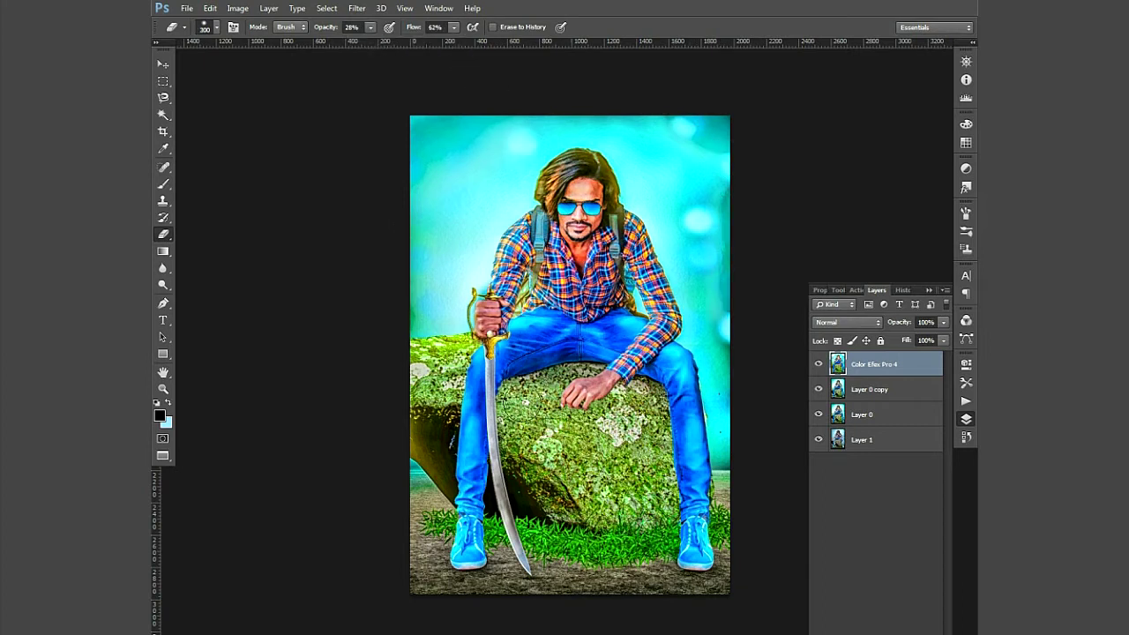
left_click_drag(942, 322, 917, 335)
key("bracketright")
key("bracketright")
Apply a Selective Color adjustment and a Hue/Saturation boost of +25 saturation
left_click(237, 8)
left_click_drag(794, 252, 819, 253)
left_click(924, 111)
key("ctrl+u")
left_click_drag(686, 250, 703, 255)
key("Return")
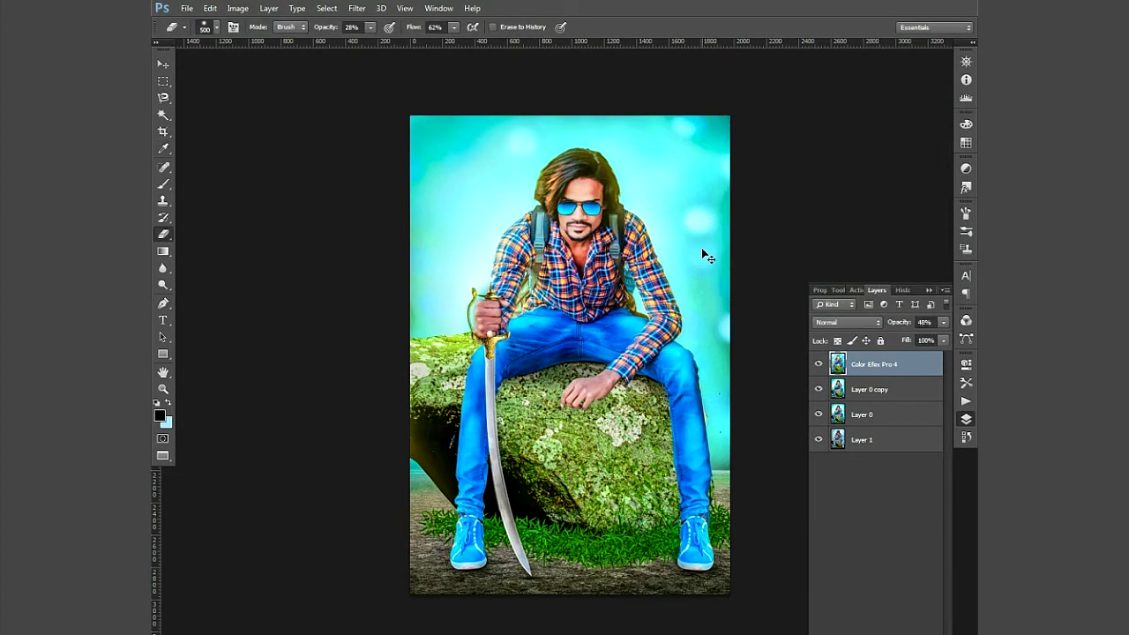
Compare the Color Efex layer on and off, set it to 71% opacity, and merge it into Layer 0 copy
left_click(825, 363)
left_click(818, 363)
left_click(943, 322)
left_click_drag(917, 337, 927, 339)
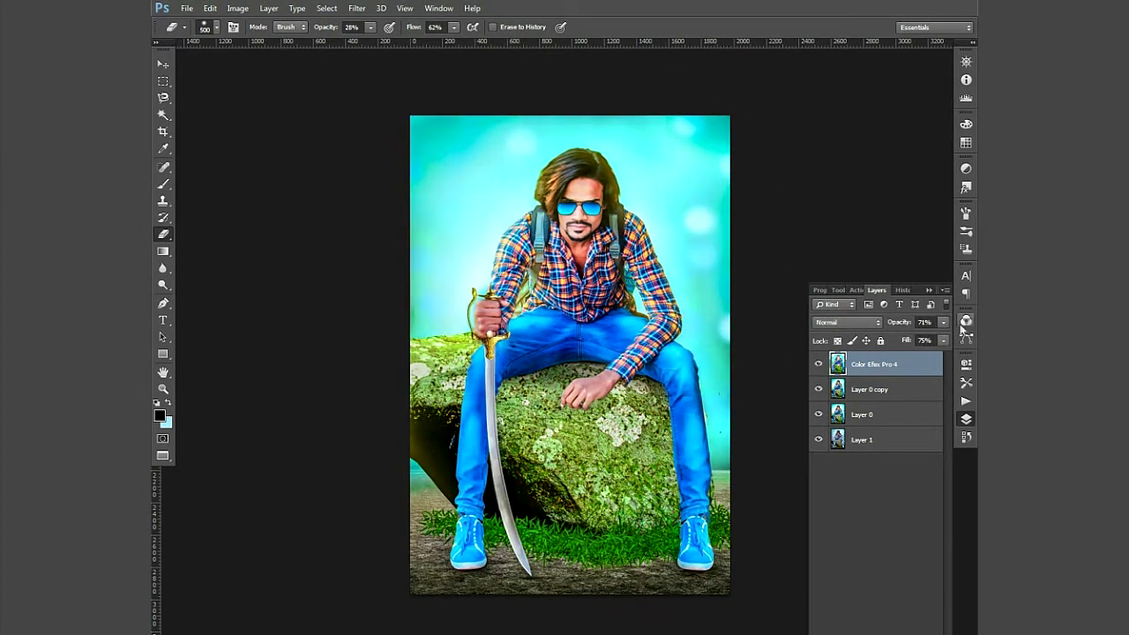
left_click(917, 388, "shift")
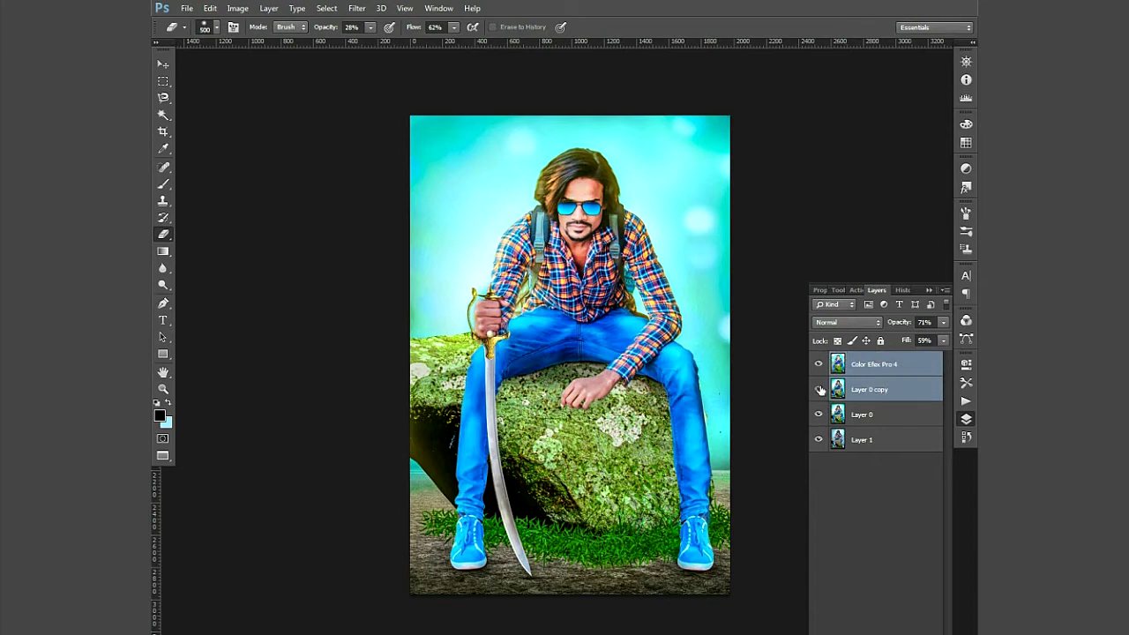
key("ctrl+e")
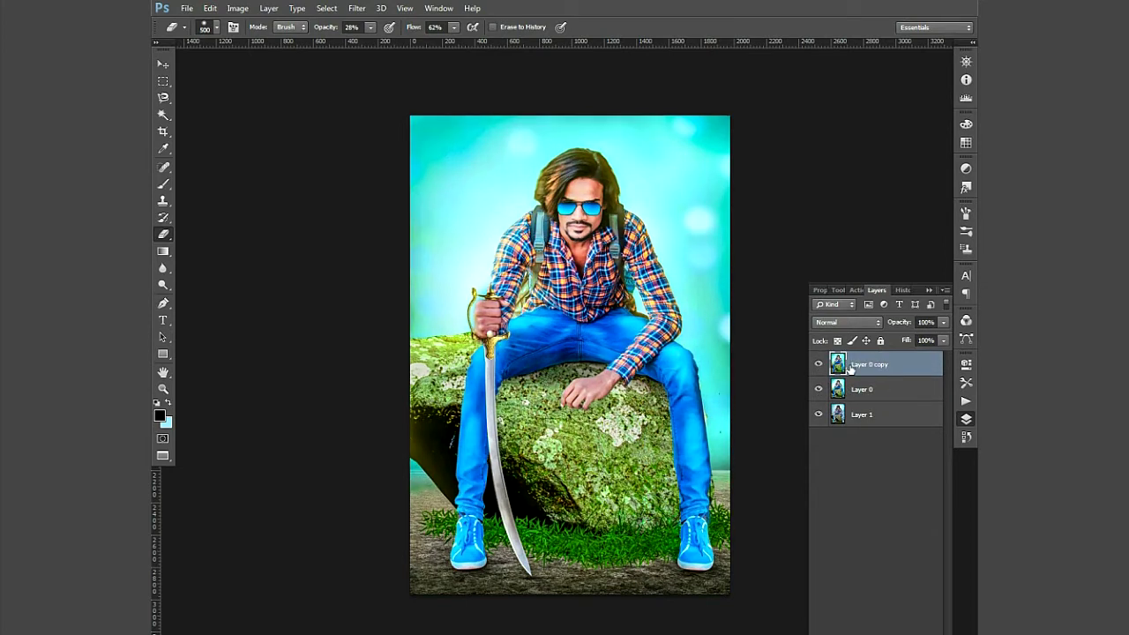
Duplicate the layer and apply Oil Paint with scale 0.15 and cleanliness 3.35
key("ctrl+j")
left_click(356, 8)
left_click(461, 118)
left_click_drag(658, 163, 650, 163)
left_click_drag(679, 124, 699, 124)
left_click(710, 36)
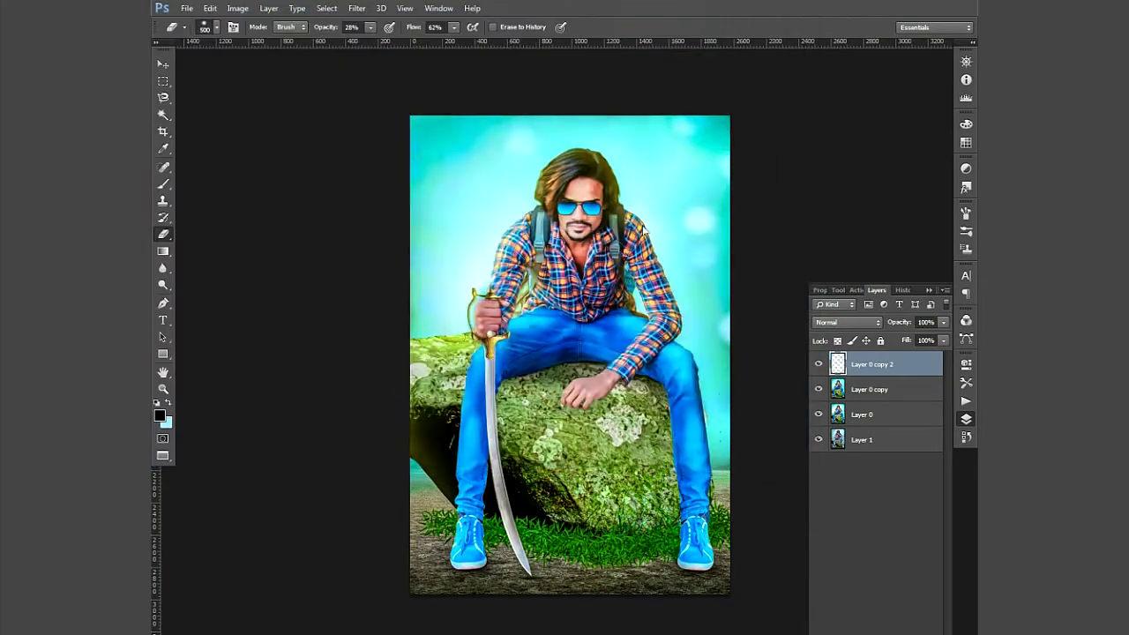
Erase the oil paint around the face with a 150 px eraser at 66% opacity
key("ctrl+plus")
key("ctrl+plus")
key("ctrl+plus")
left_click_drag(630, 294, 635, 420)
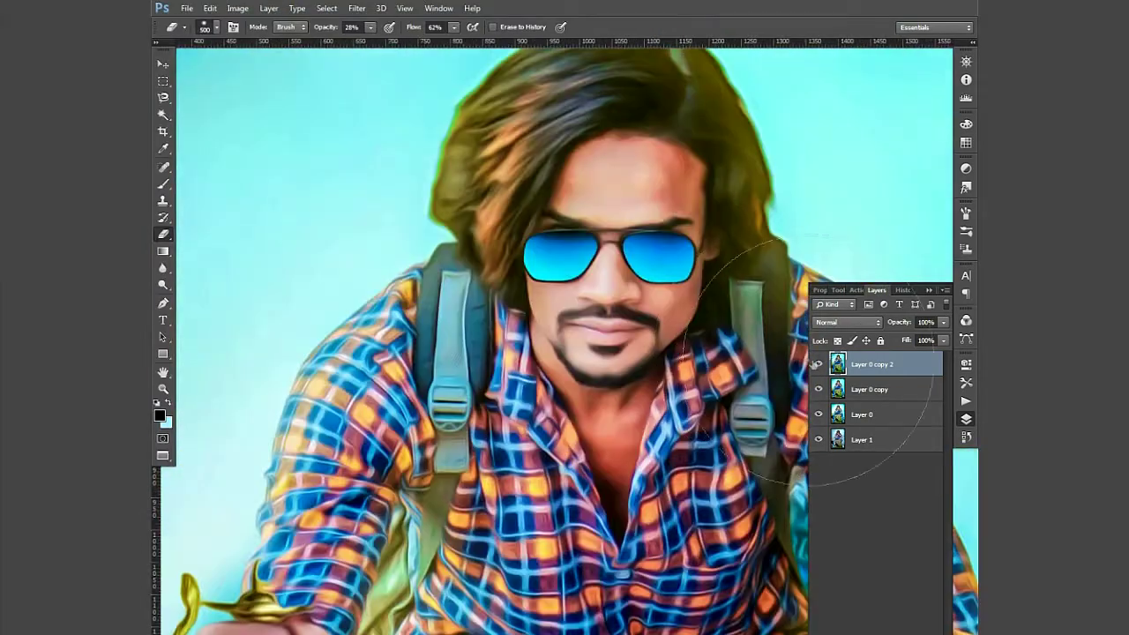
key("bracketleft")
key("bracketleft")
key("bracketleft")
key("bracketleft")
key("bracketleft")
key("bracketleft")
key("bracketleft")
key("bracketleft")
key("6")
key("6")
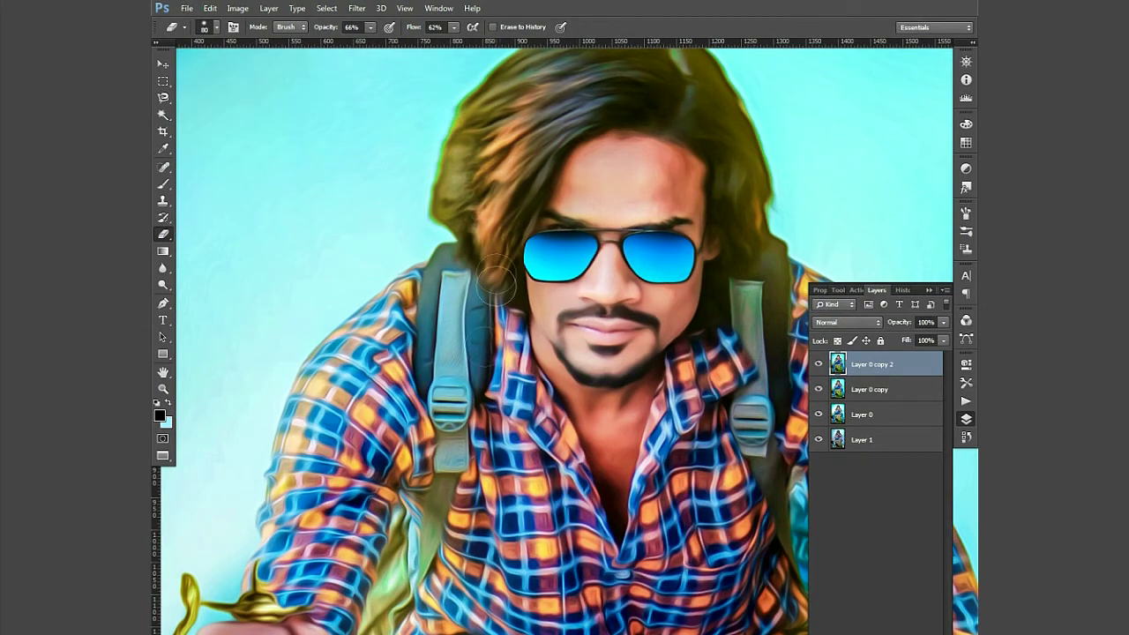
scroll(497, 274, "down", 5)
scroll(282, 397, "down", 5)
scroll(357, 286, "down", 3)
key("bracketright")
key("bracketright")
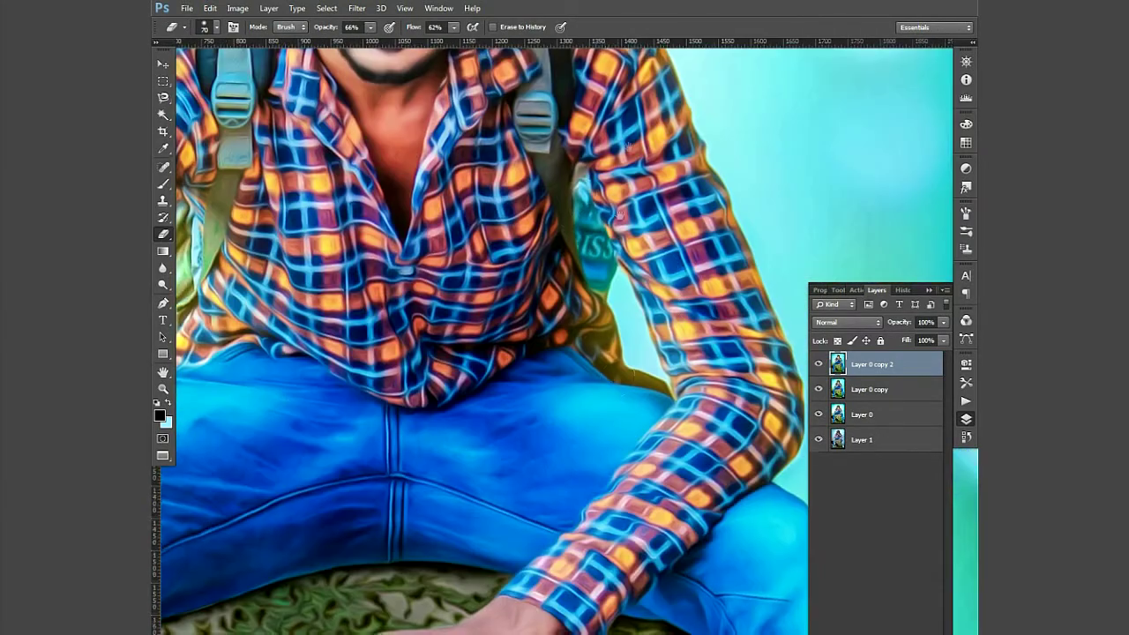
scroll(339, 394, "down", 10)
Erase oil paint over the rock, shoes and grass at size 200, then merge with Layer 0 copy
key("ctrl+minus")
key("bracketright")
key("bracketright")
key("bracketright")
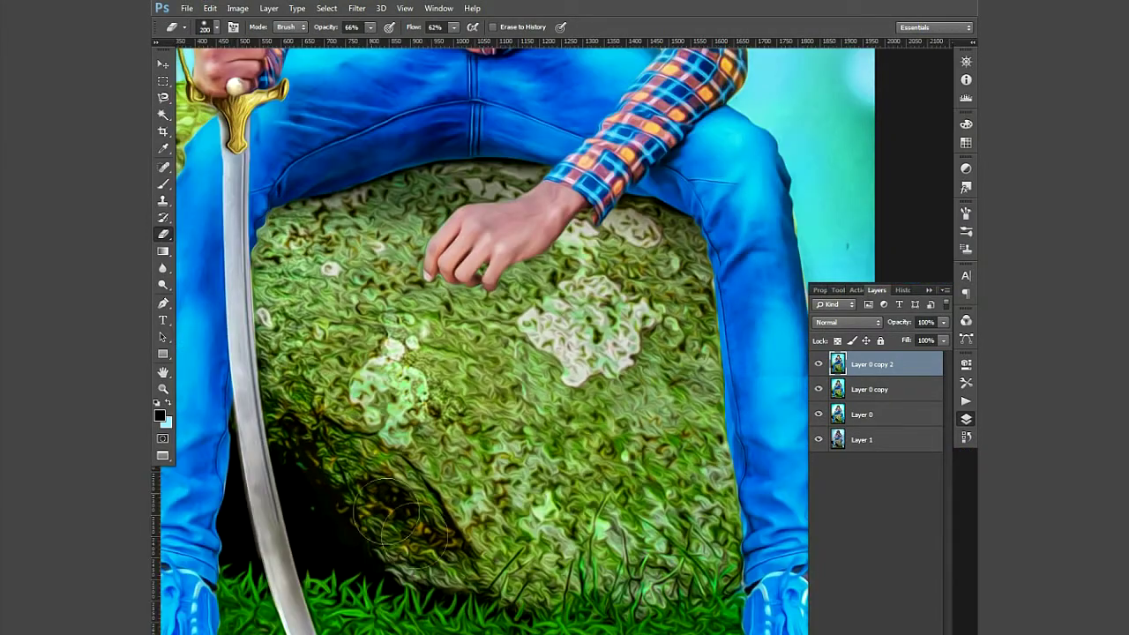
key("ctrl+minus")
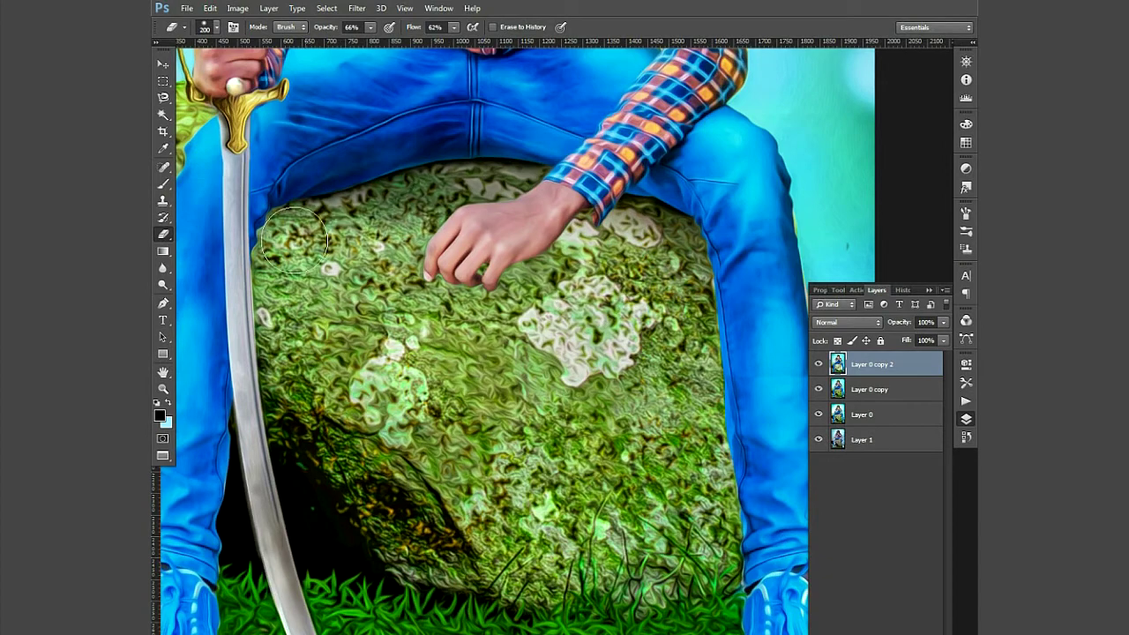
scroll(503, 443, "down", 3)
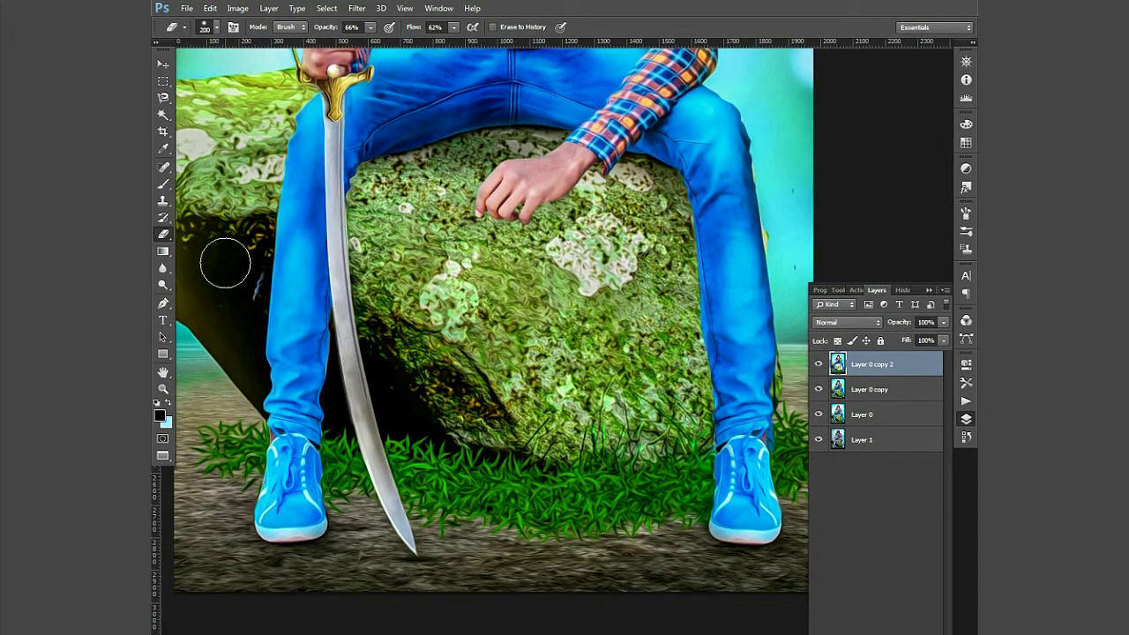
left_click_drag(226, 238, 318, 330)
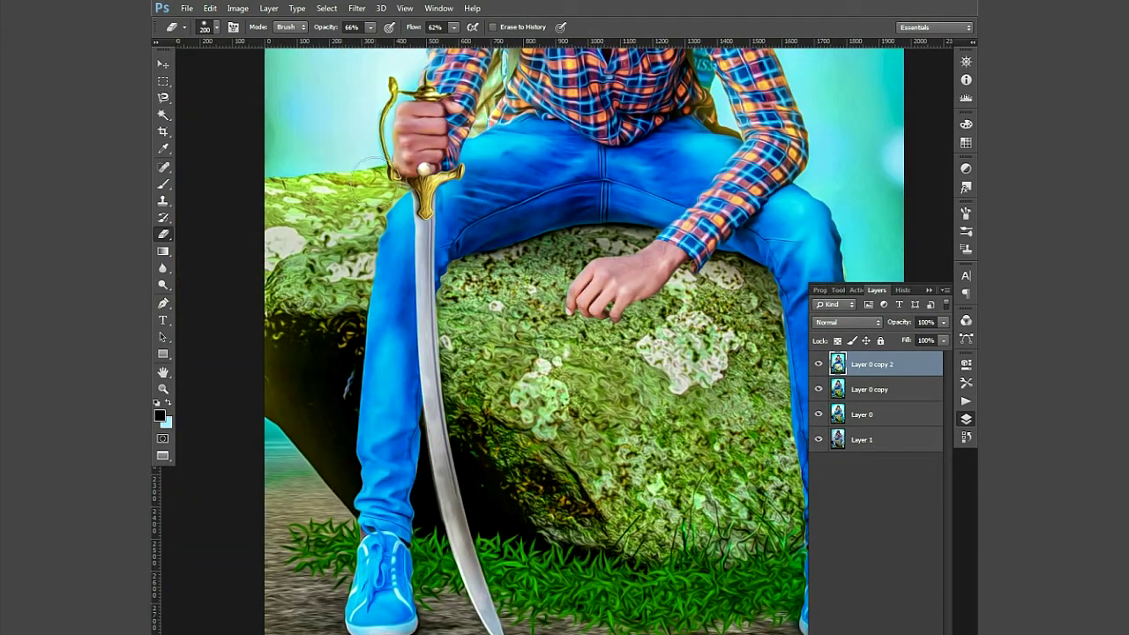
left_click_drag(646, 628, 469, 579)
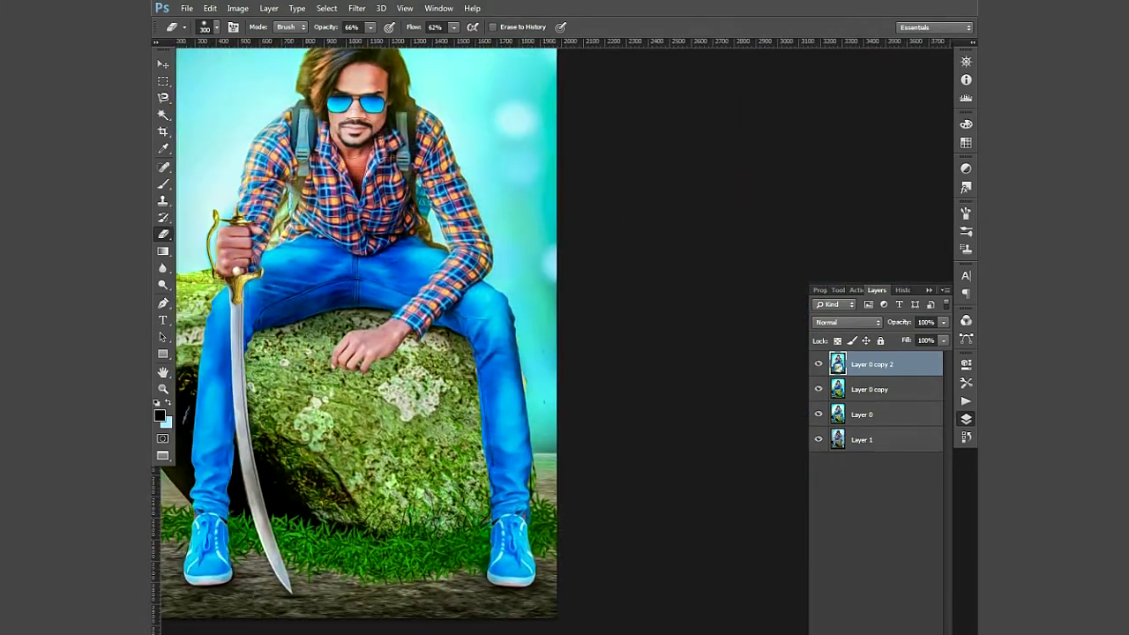
left_click(874, 389, "shift")
key("ctrl+e")
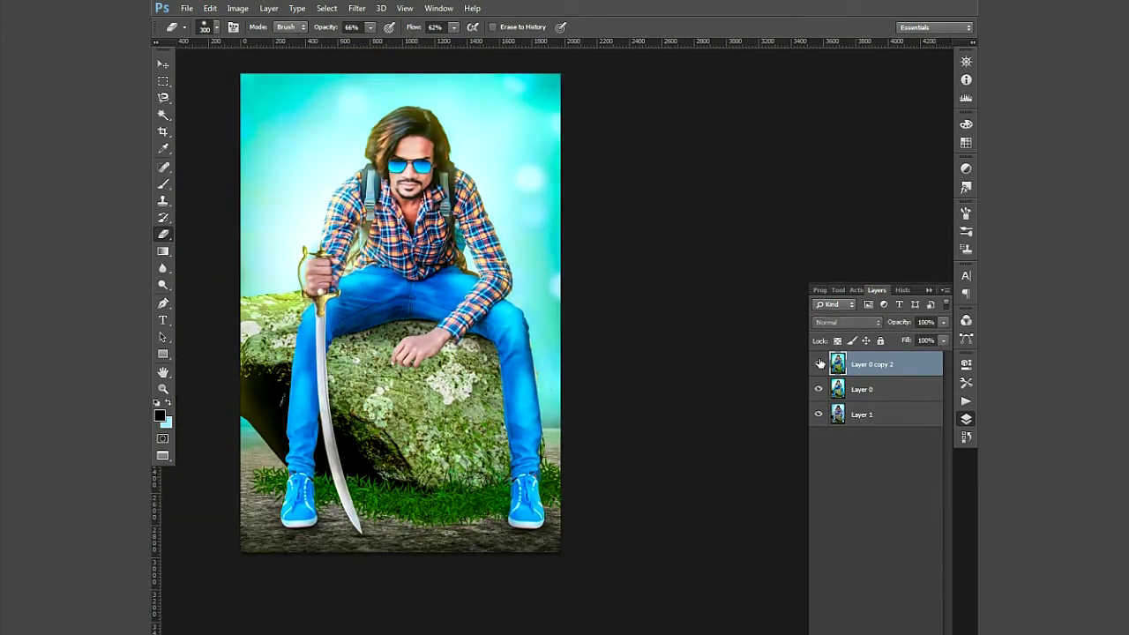
Duplicate the layer and in Camera Raw raise saturation, vibrance, clarity, shadows and contrast
key("ctrl+j")
left_click(357, 8)
left_click(453, 85)
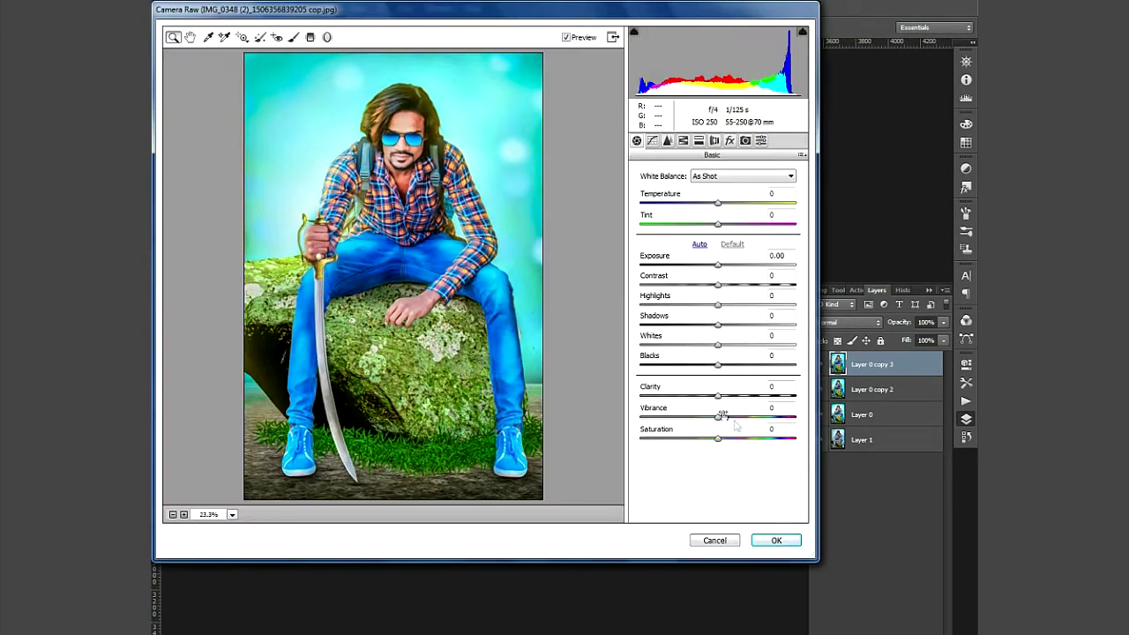
mouse_move(717, 439)
left_mouse_down()
mouse_move(745, 439)
mouse_move(736, 416)
left_mouse_up()
mouse_move(717, 395)
left_mouse_down()
mouse_move(740, 395)
mouse_move(734, 364)
left_mouse_up()
mouse_move(717, 325)
left_mouse_down()
mouse_move(748, 324)
mouse_move(692, 304)
mouse_move(741, 285)
left_mouse_up()
Check the HSL saturation sliders, apply the grade, and merge with Layer 0 copy 2
left_click(682, 140)
left_click(672, 190)
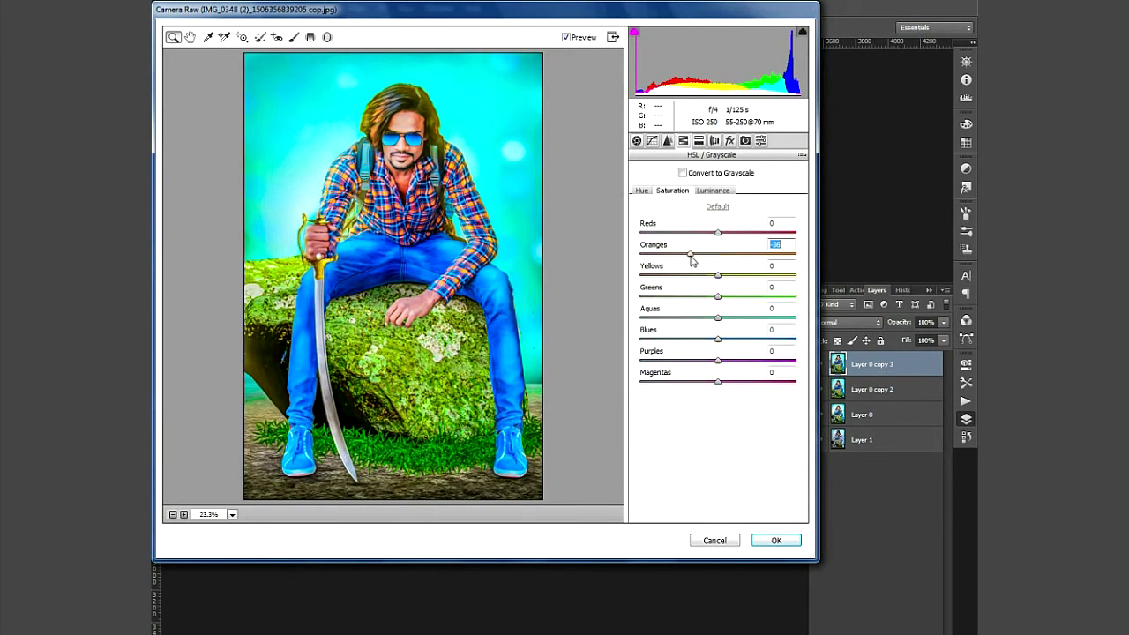
left_click(776, 540)
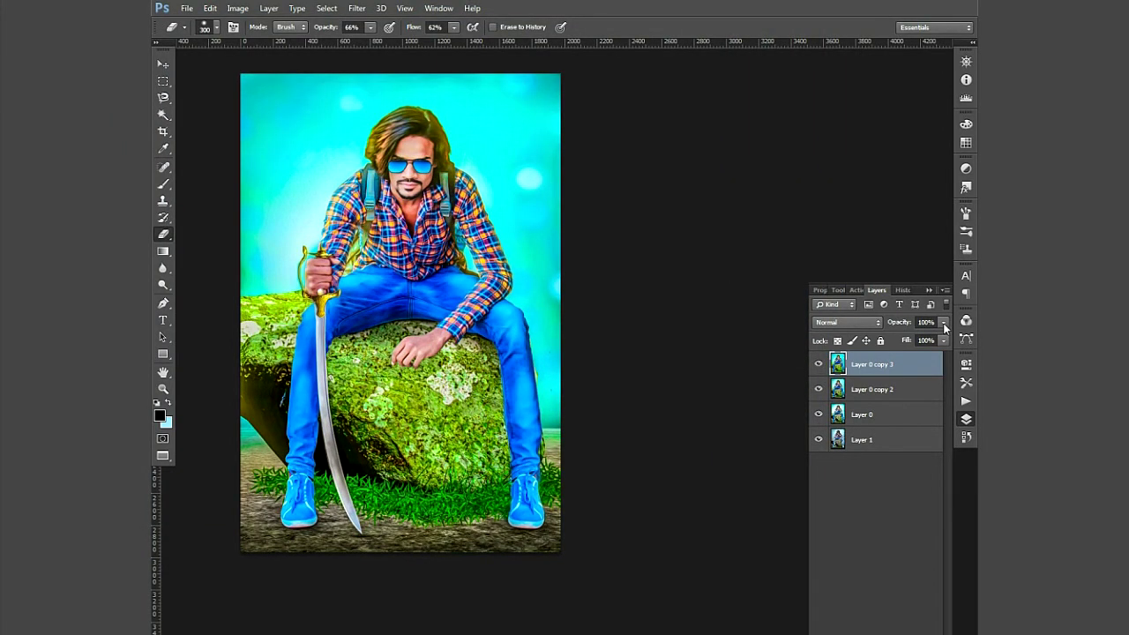
left_click(882, 389, "shift")
key("ctrl+e")
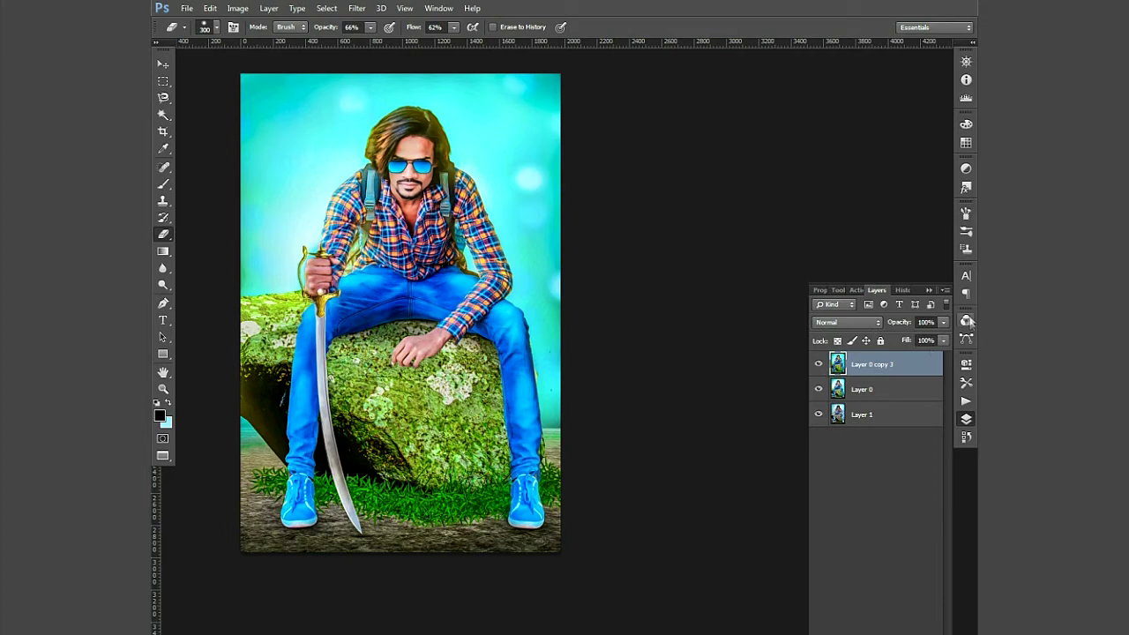
Set the top layer to about 72% opacity and hide it to compare with the original
left_click_drag(943, 321, 932, 342)
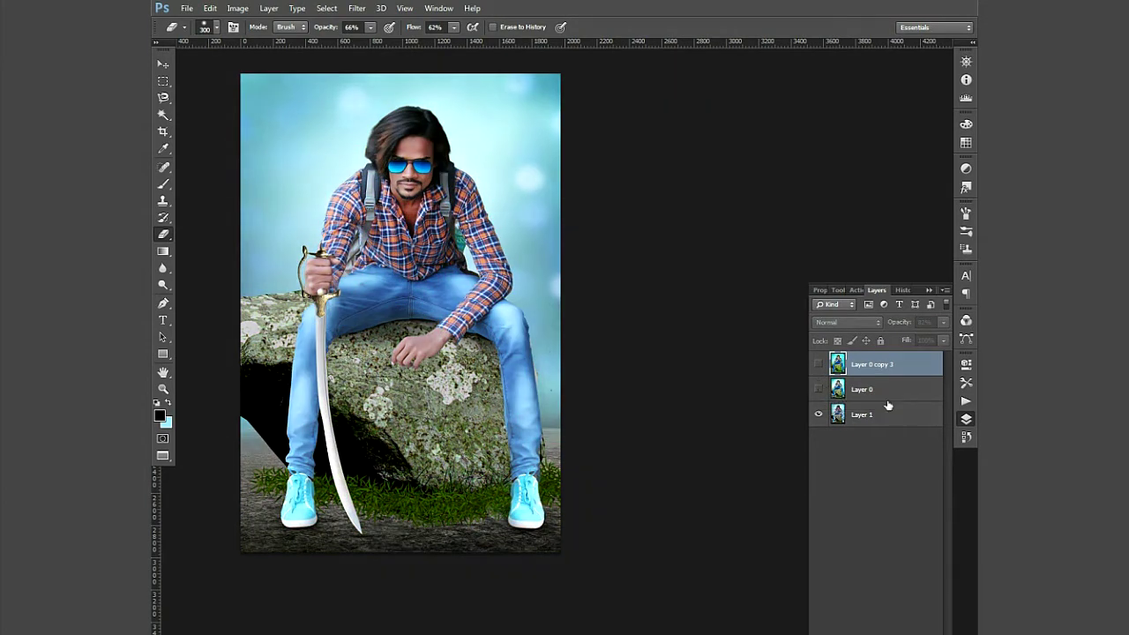
left_click(881, 389)
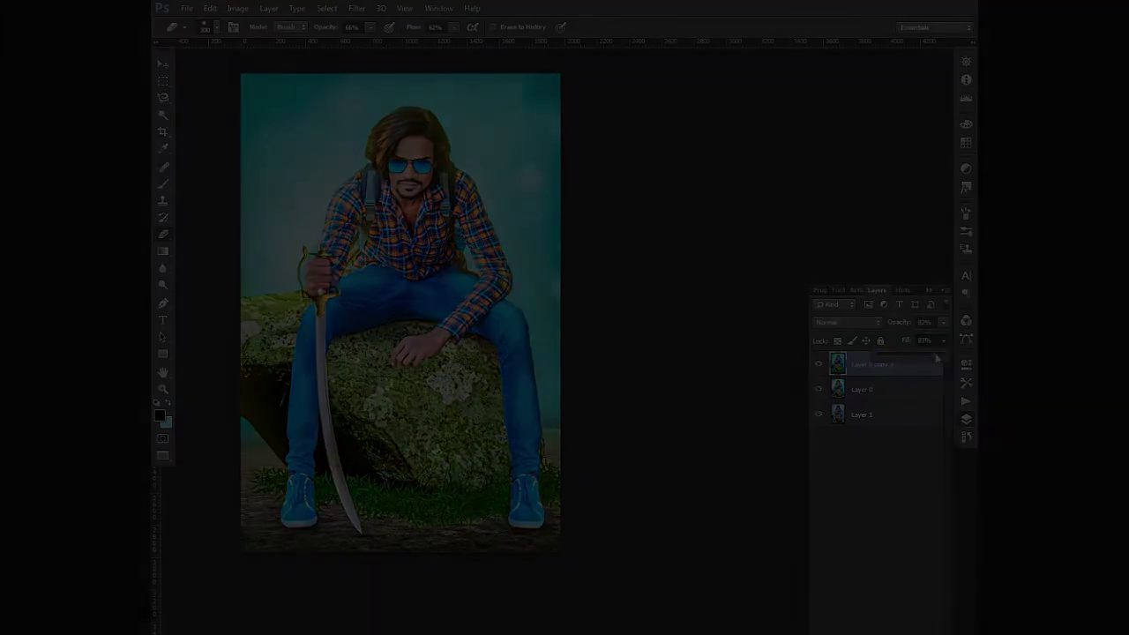